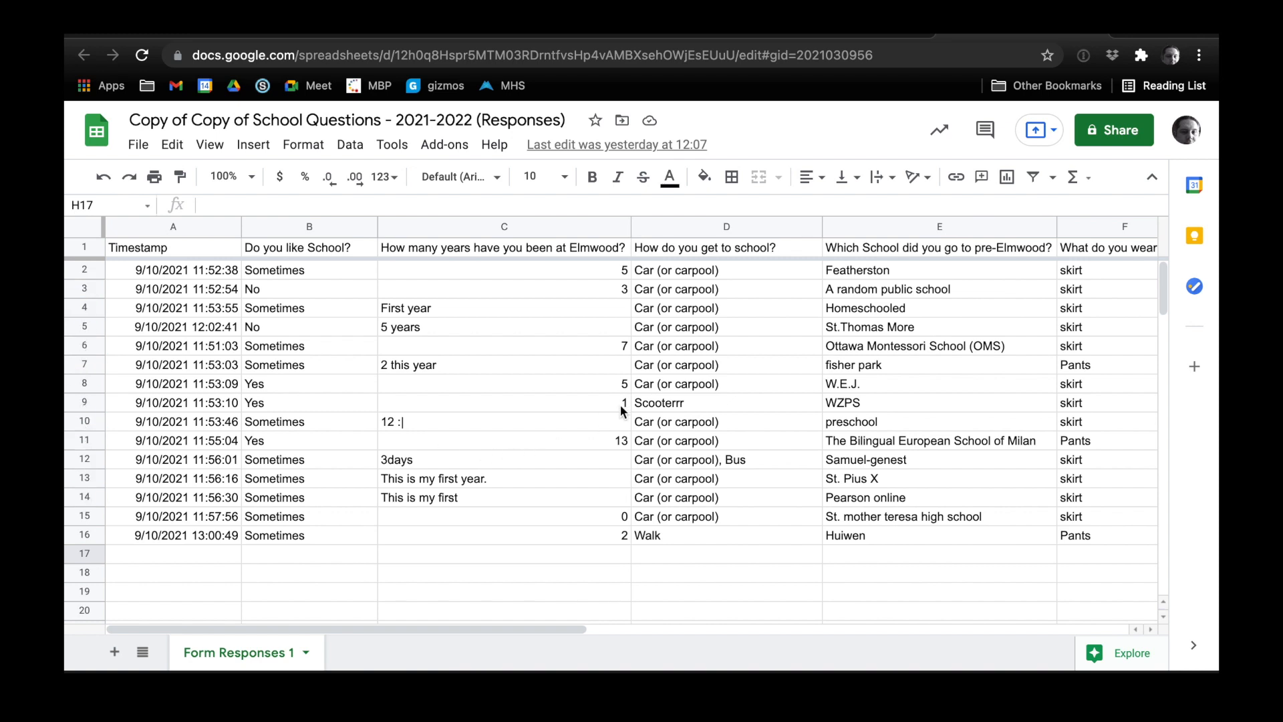
{"action": "left_click", "coordinate": [174, 277]}
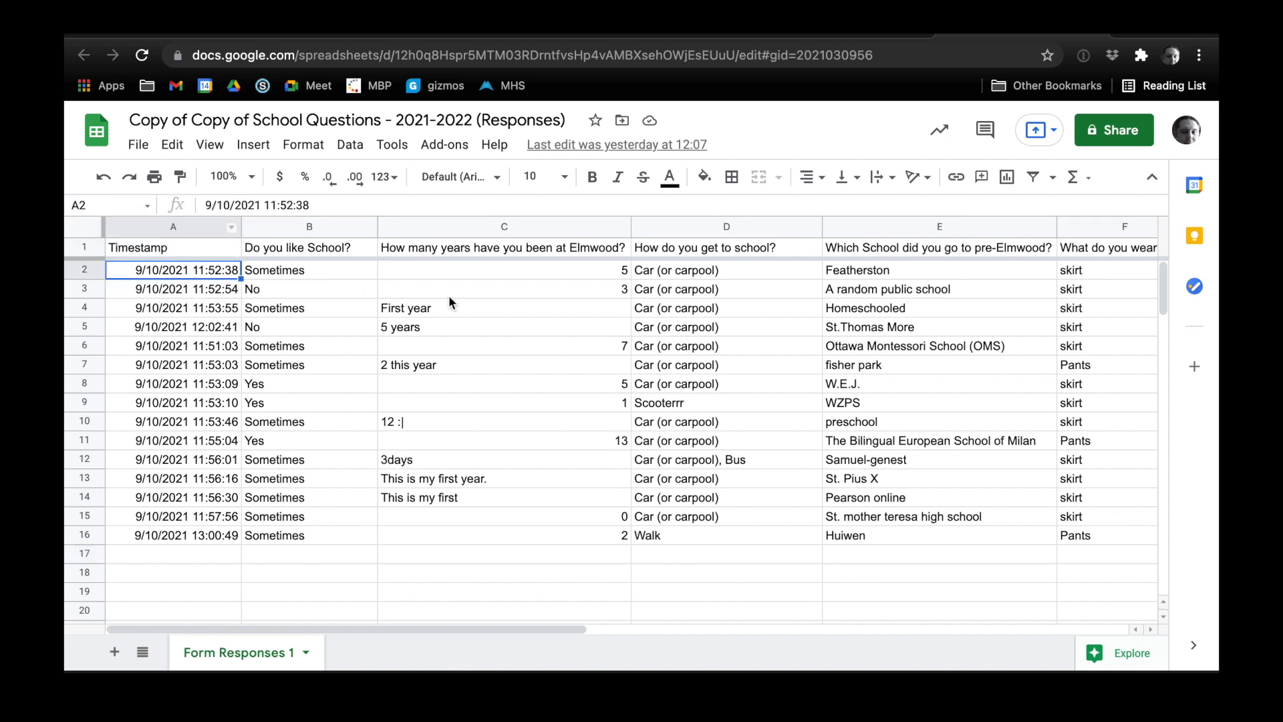
{"action": "left_click", "coordinate": [444, 268]}
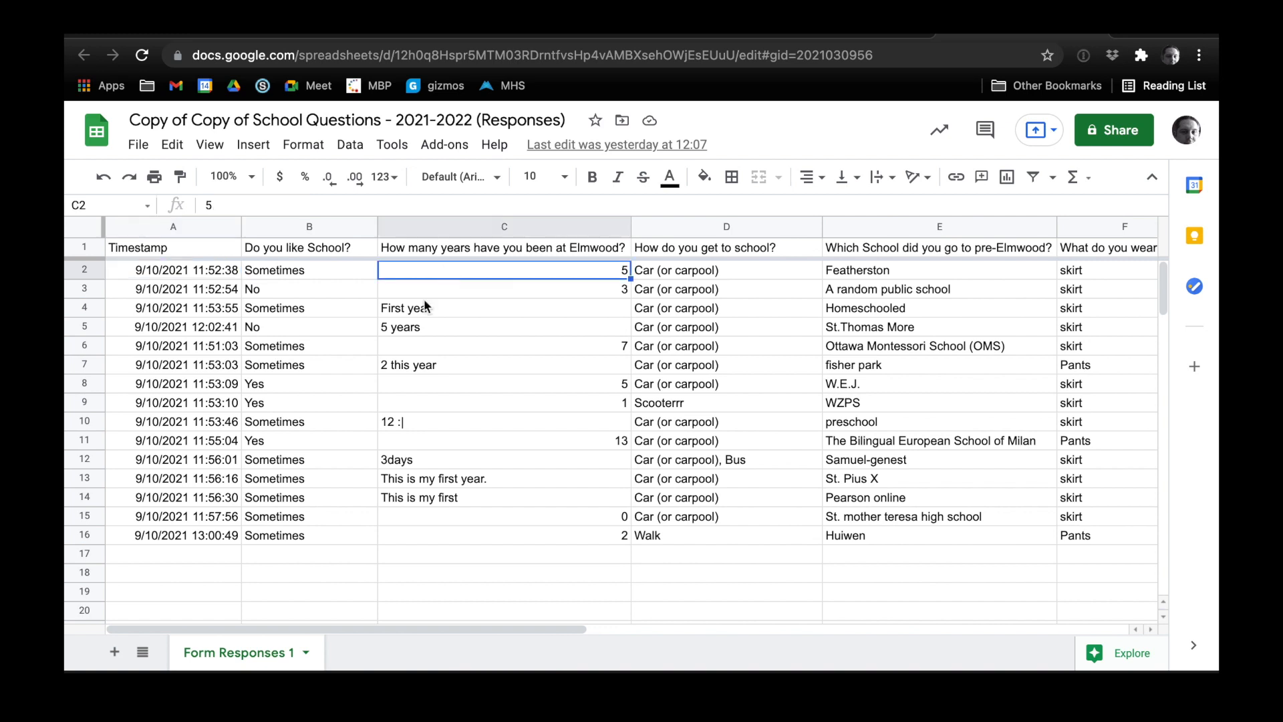
{"action": "left_click", "coordinate": [285, 439]}
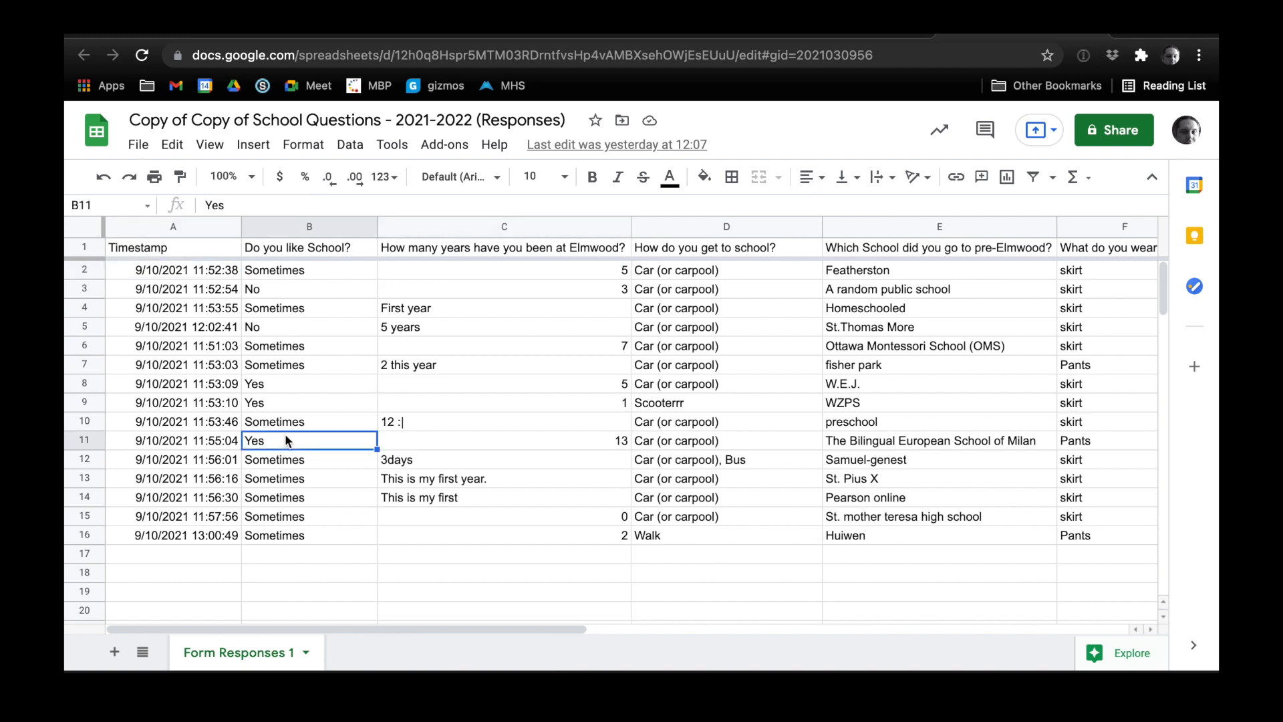
{"action": "left_click", "coordinate": [711, 423]}
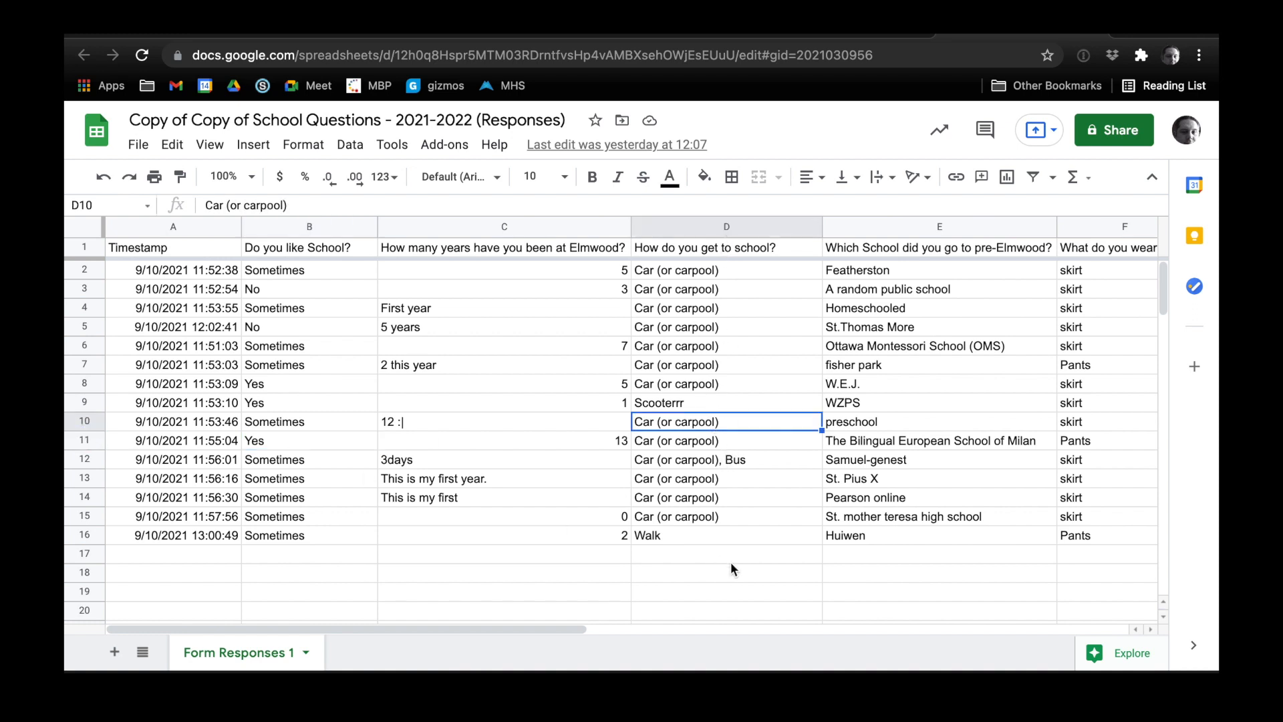
Step: Clear the contents of cells I2:J16 beside the favourite subject column
{"action": "scroll", "coordinate": [731, 566], "scroll_direction": "right", "scroll_amount": 3}
{"action": "scroll", "coordinate": [731, 569], "scroll_direction": "right", "scroll_amount": 10}
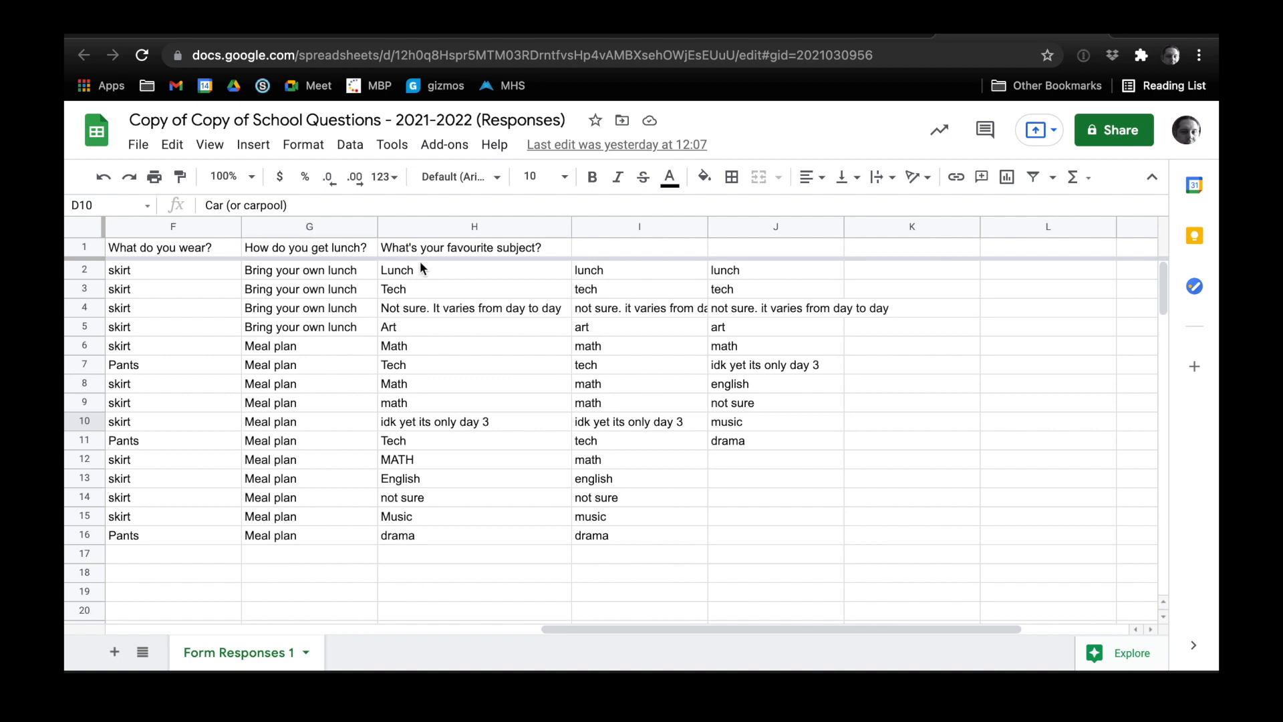
{"action": "left_click_drag", "start_coordinate": [765, 266], "coordinate": [615, 535]}
{"action": "key", "text": "Delete"}
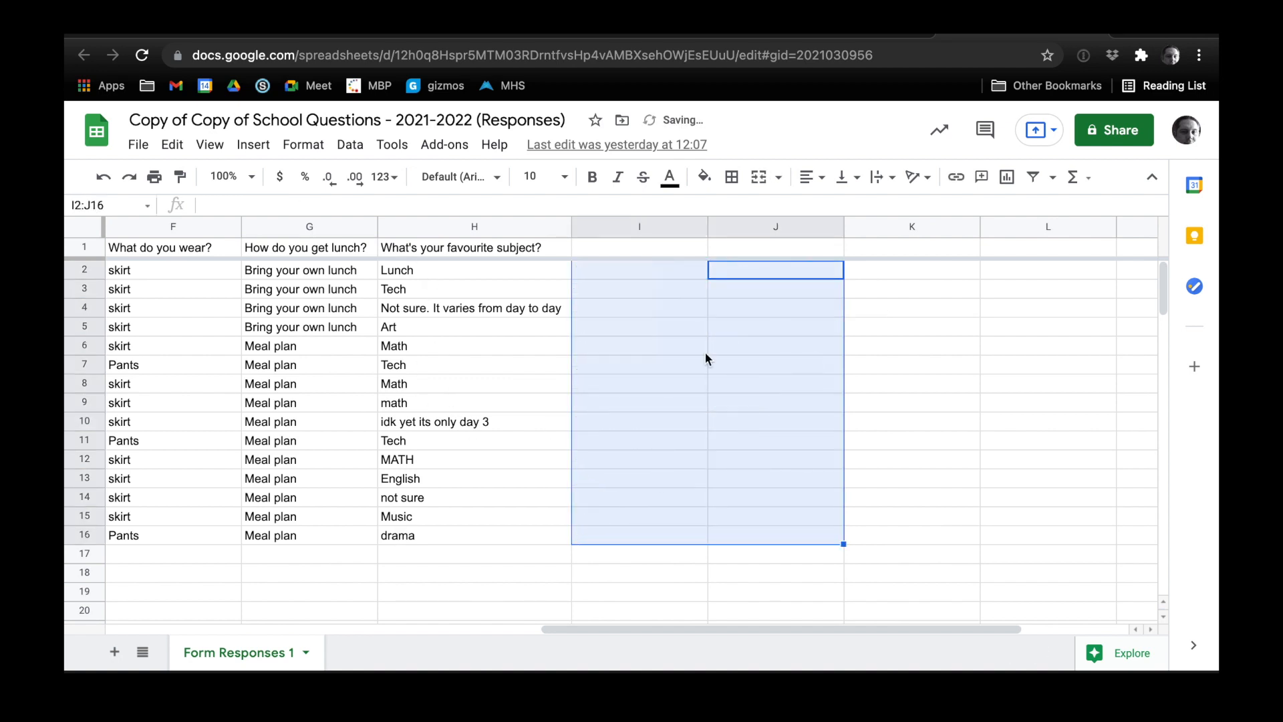
{"action": "left_click", "coordinate": [630, 270]}
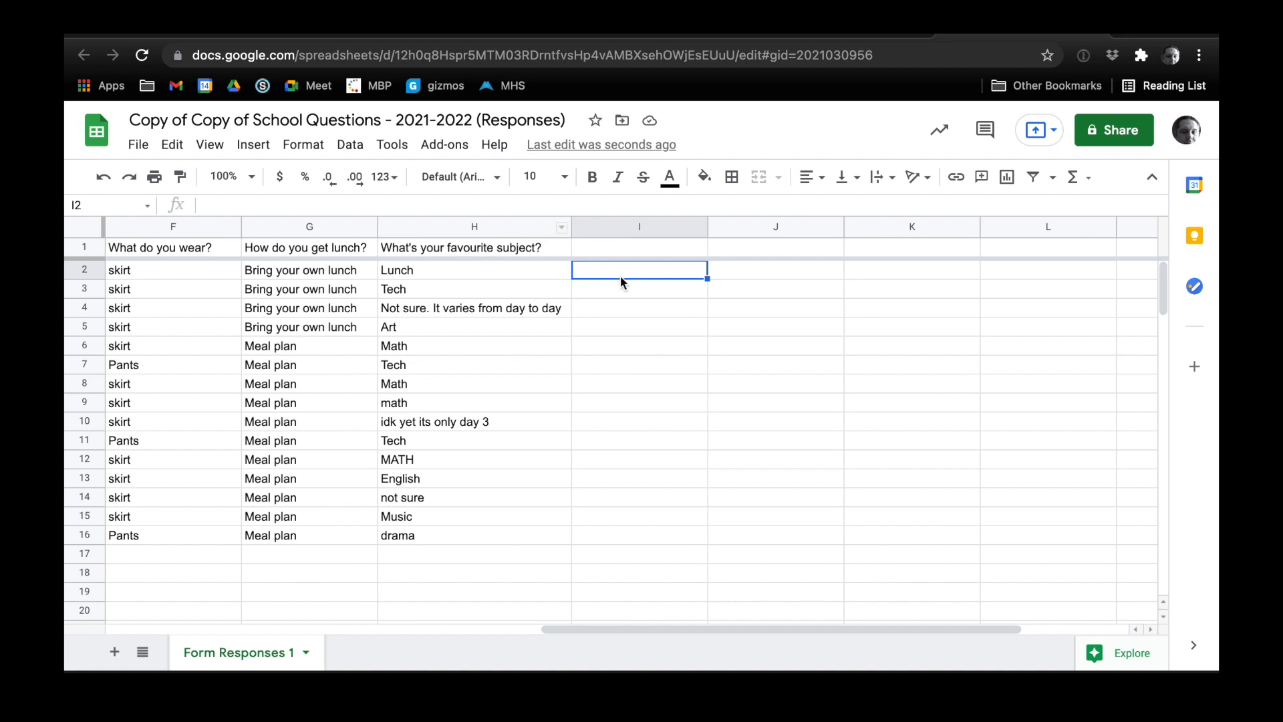
Step: Try sorting the sheet A to Z by the favourite subject column, and undo the sort
{"action": "left_click", "coordinate": [563, 229]}
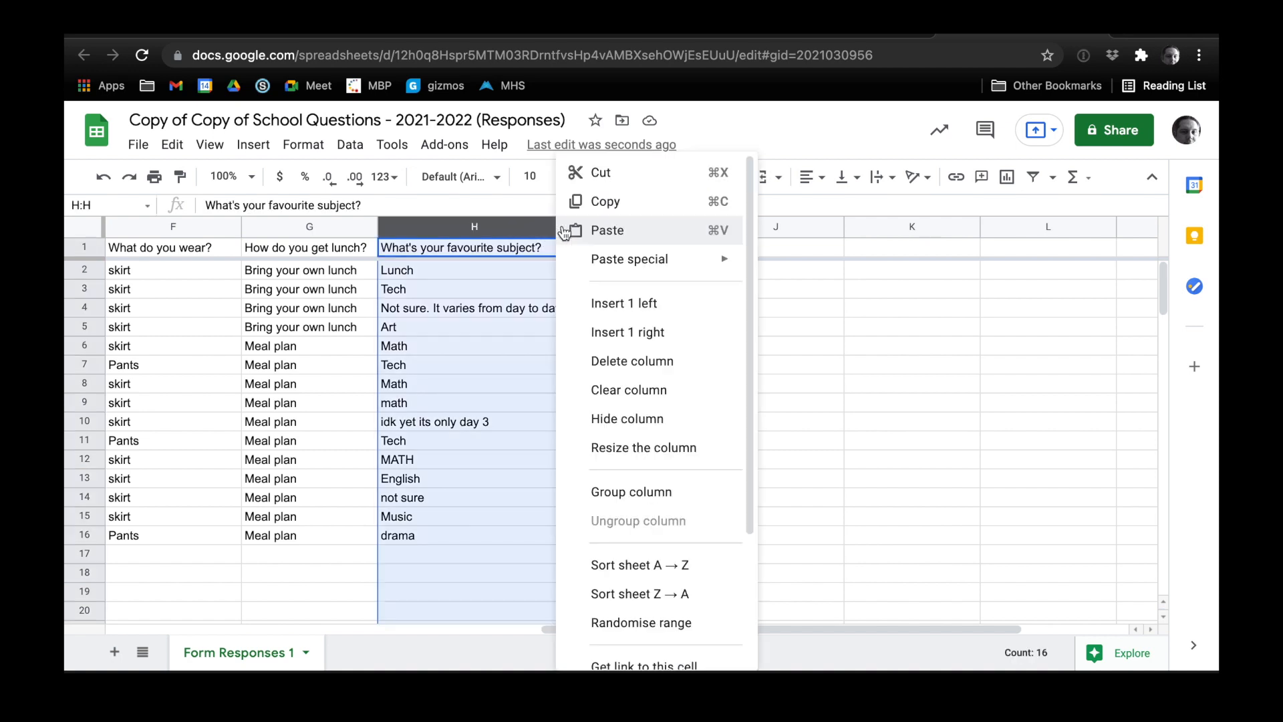
{"action": "left_click", "coordinate": [637, 569]}
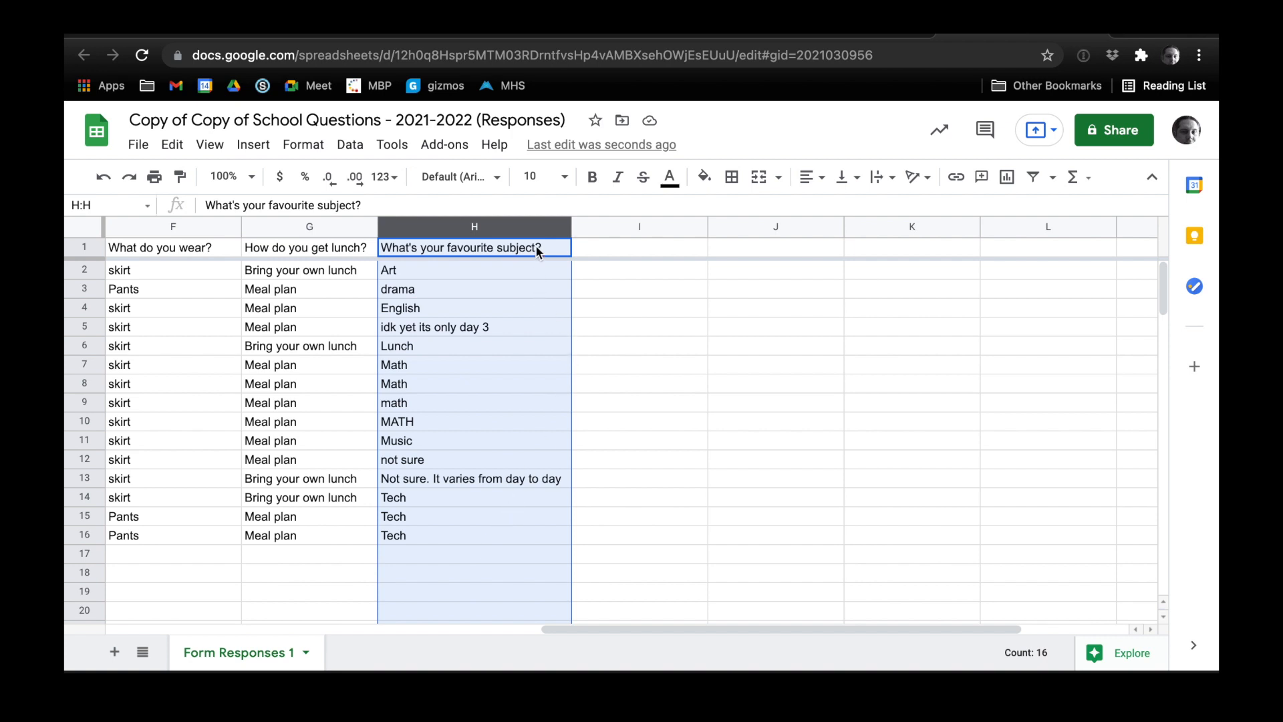
{"action": "left_click", "coordinate": [172, 144]}
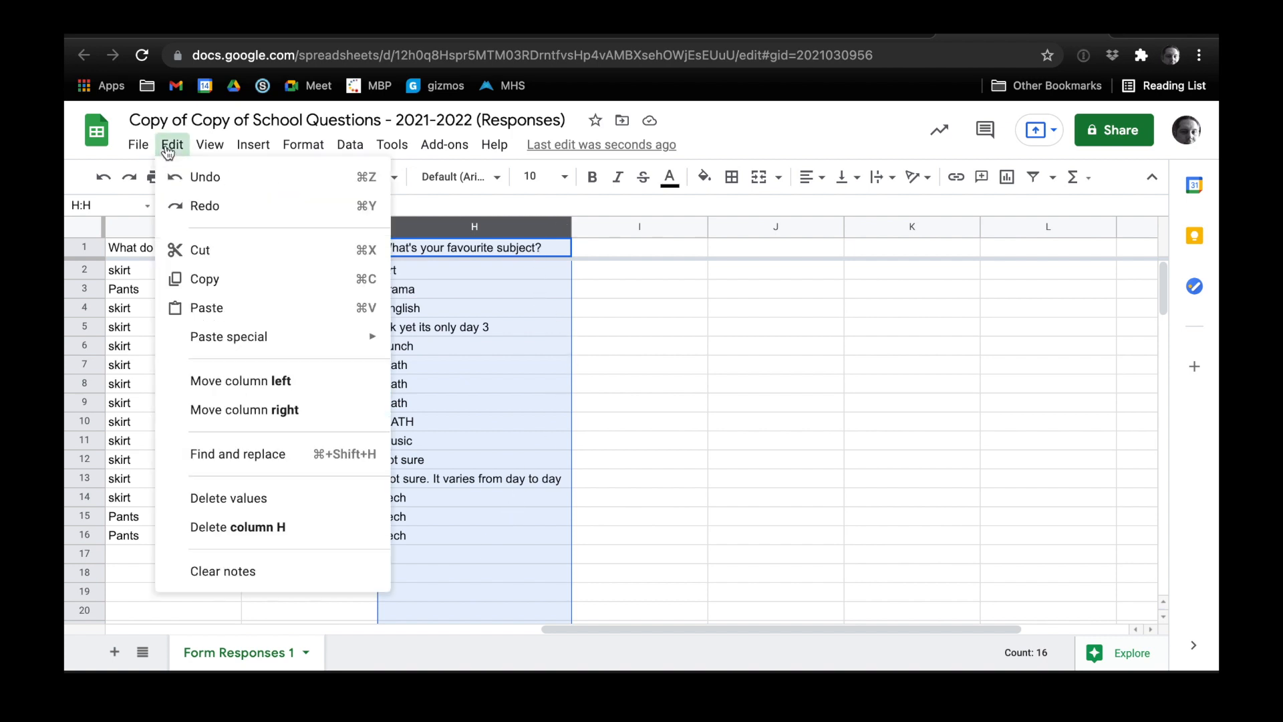
{"action": "left_click", "coordinate": [185, 178]}
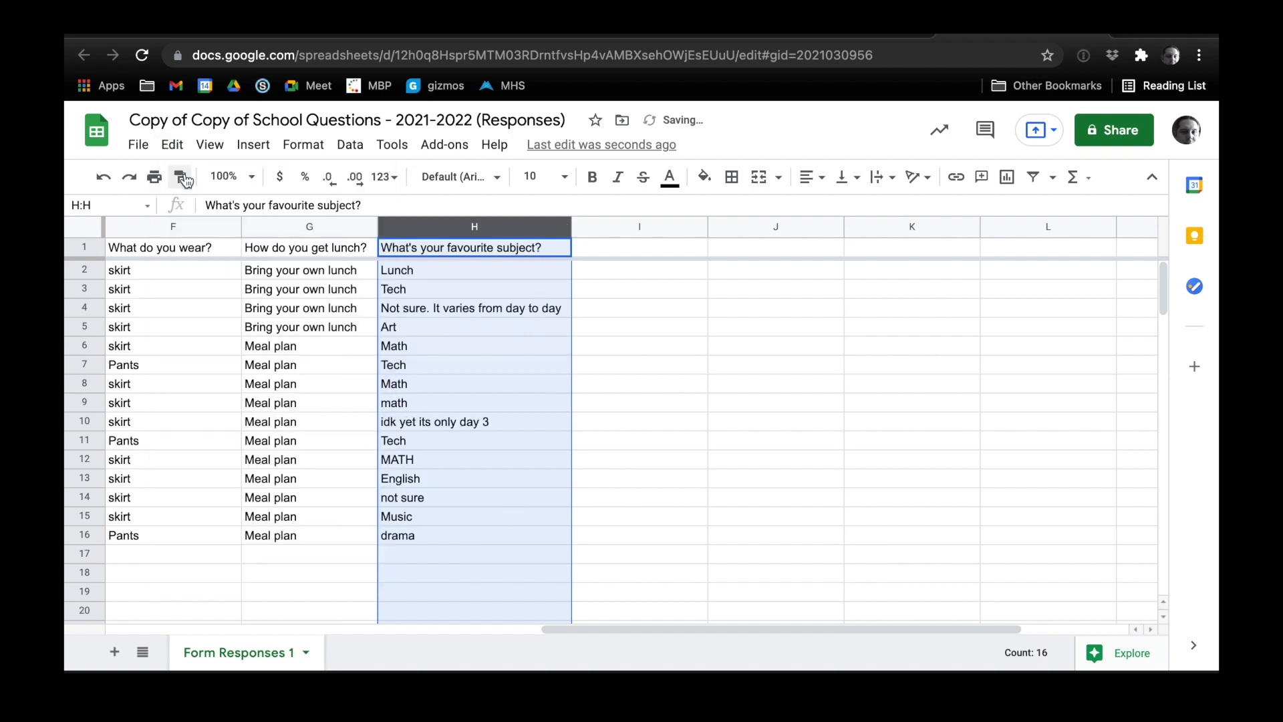
Step: Enter =UNIQUE(H2:H16) in I2 to list the distinct favourite subject answers
{"action": "left_click", "coordinate": [654, 273]}
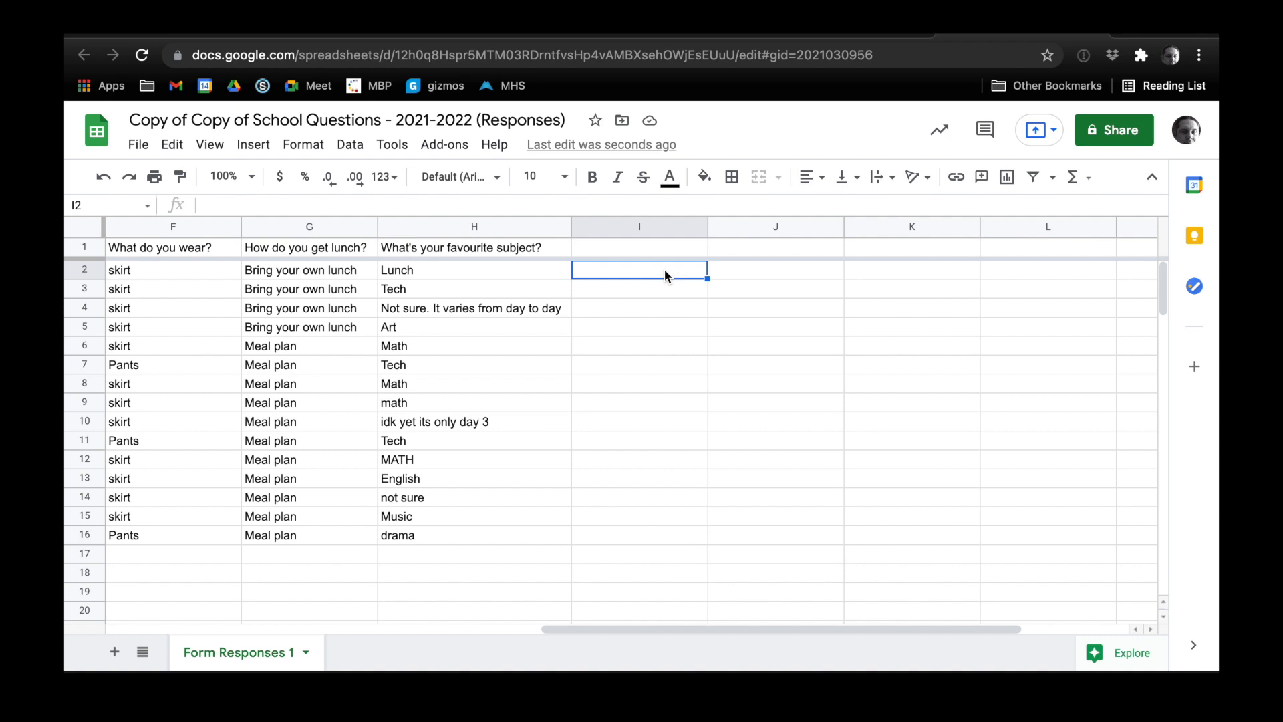
{"action": "type", "text": "="}
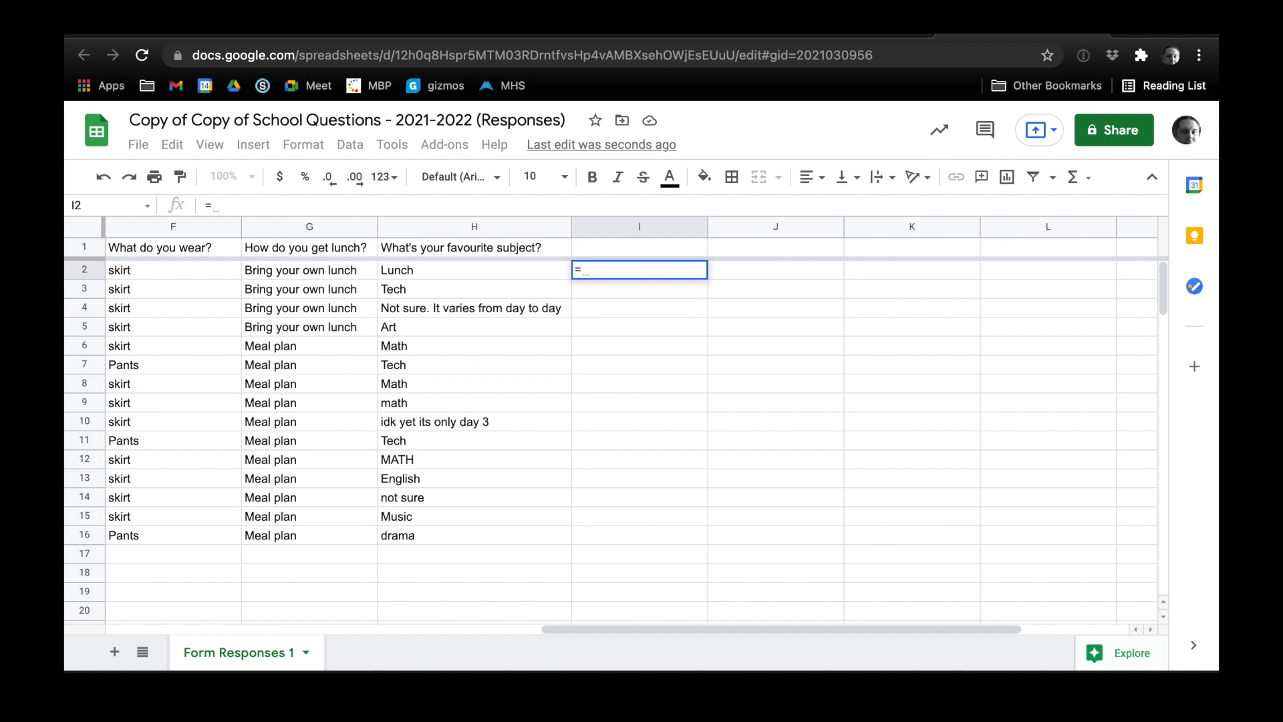
{"action": "type", "text": "un"}
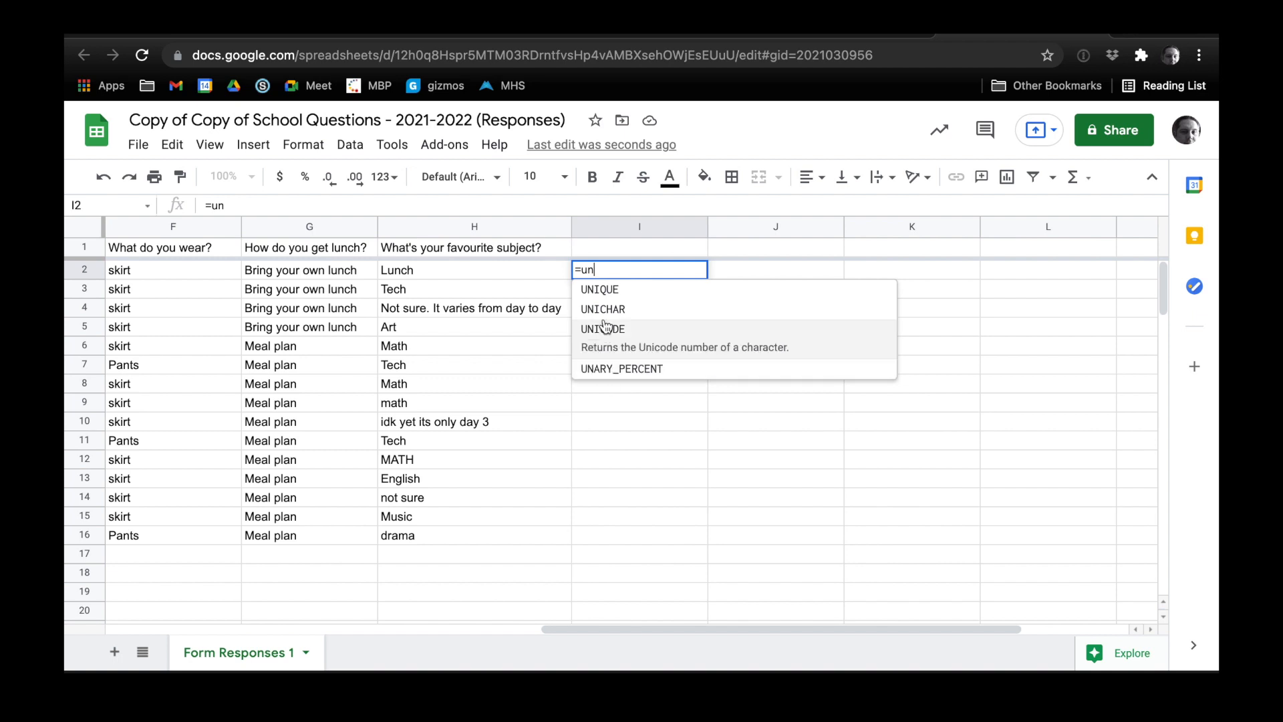
{"action": "left_click", "coordinate": [606, 293]}
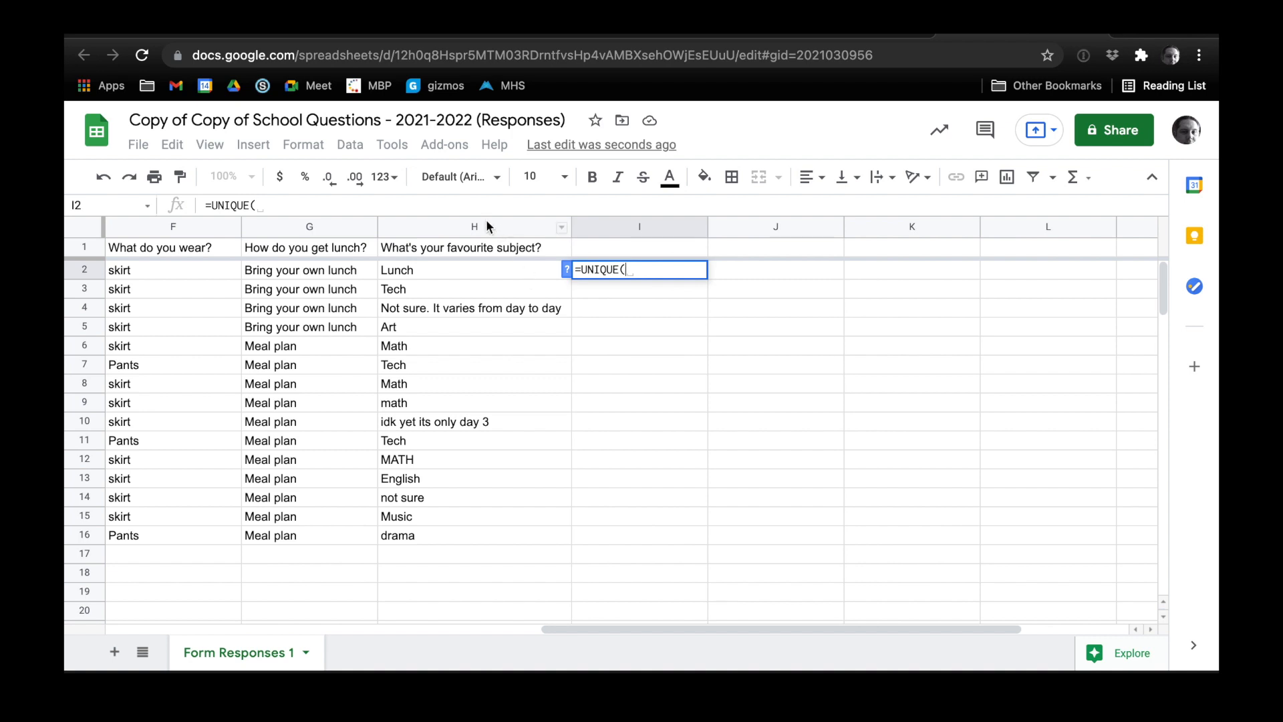
{"action": "left_click", "coordinate": [486, 270]}
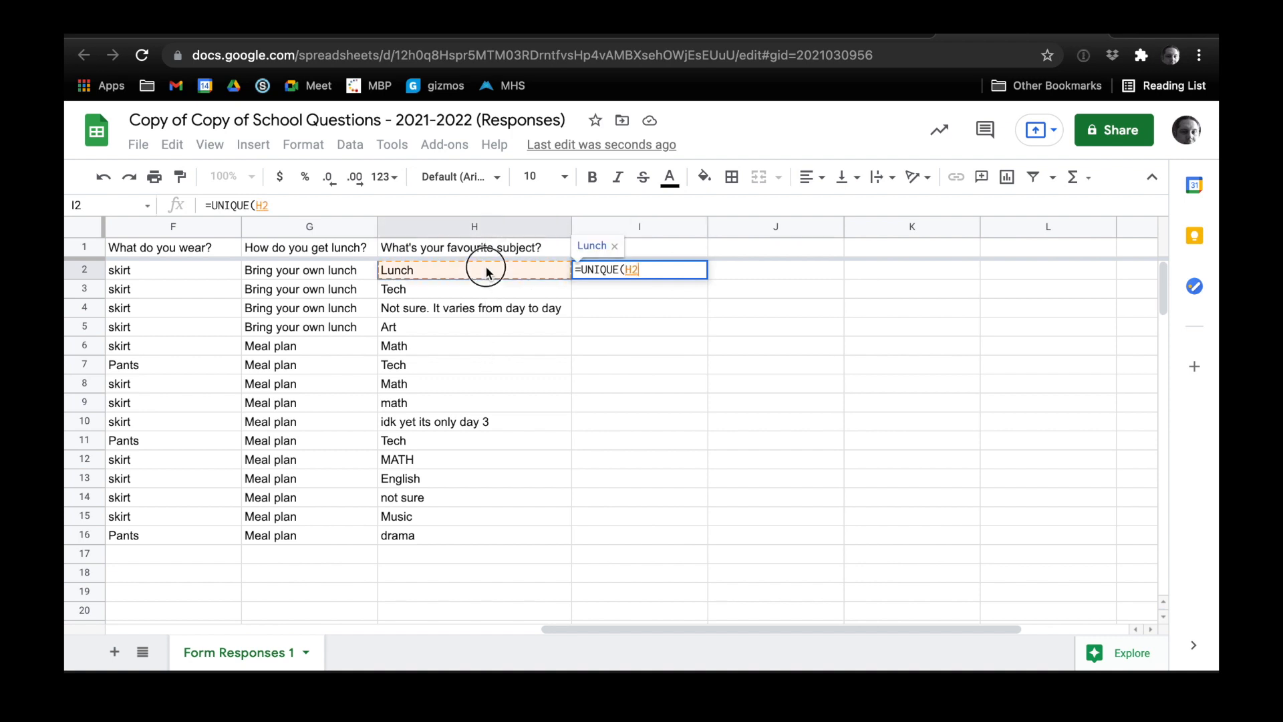
{"action": "left_click_drag", "start_coordinate": [486, 271], "coordinate": [494, 538]}
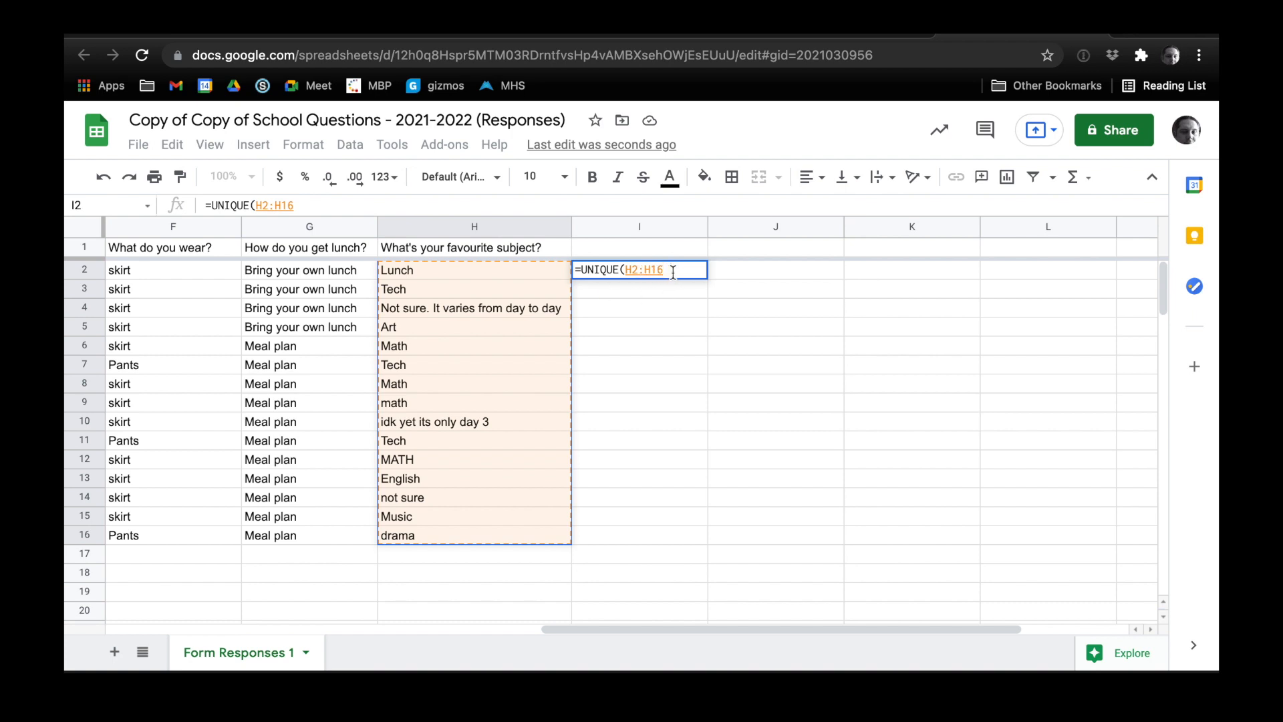
{"action": "type", "text": ")"}
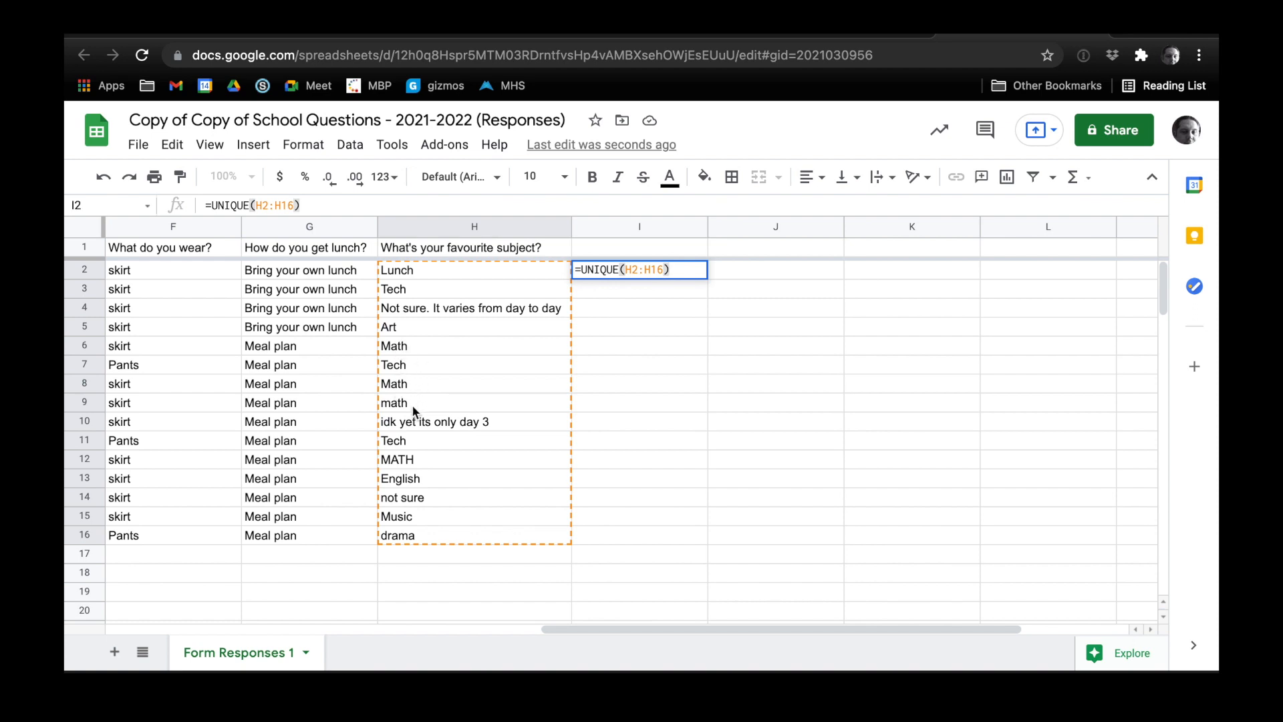
{"action": "key", "text": "Return"}
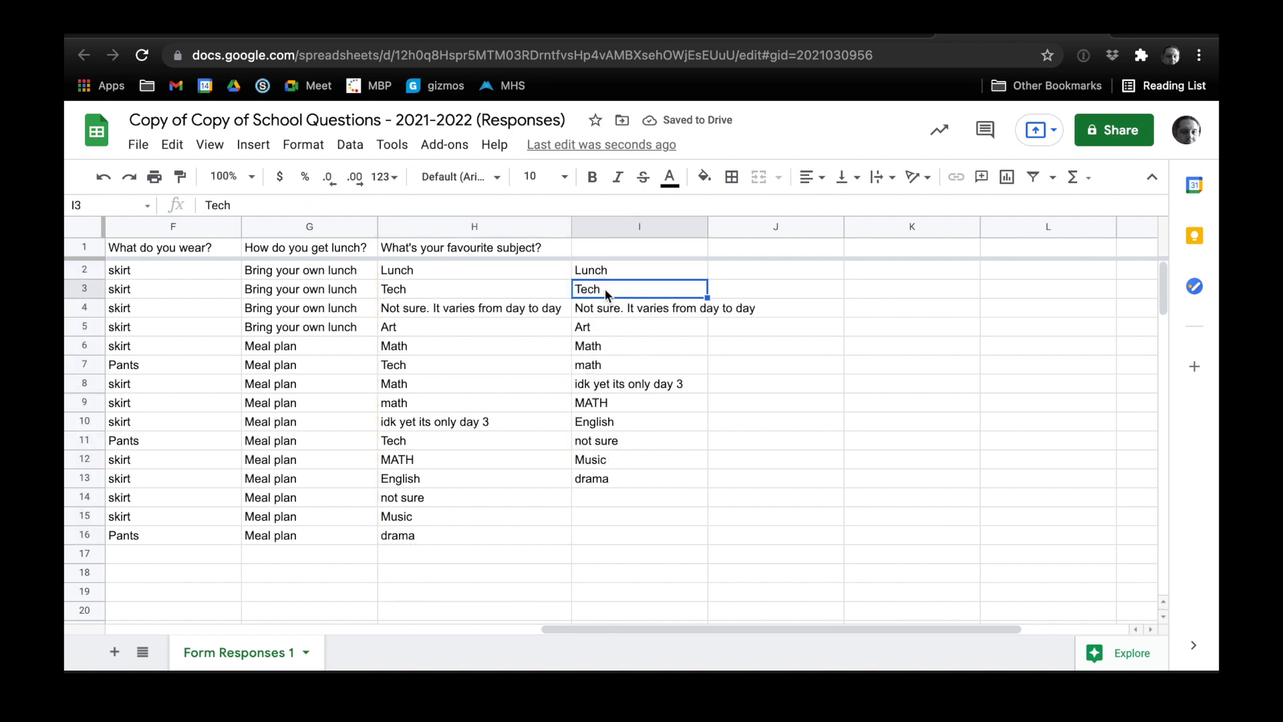
Step: Compare the unique list in column I with the answers in column H, checking how differently capitalised spellings of math are treated
{"action": "left_click", "coordinate": [603, 345]}
{"action": "left_click", "coordinate": [603, 366]}
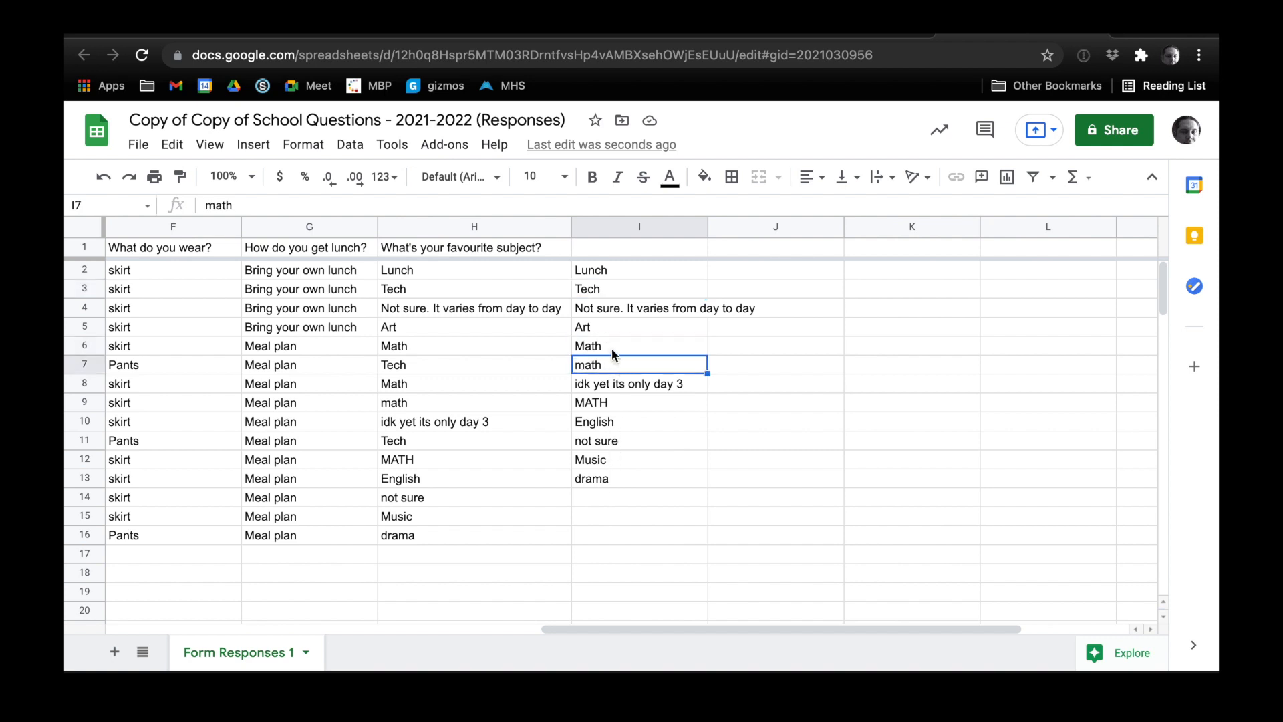
{"action": "left_click", "coordinate": [603, 345]}
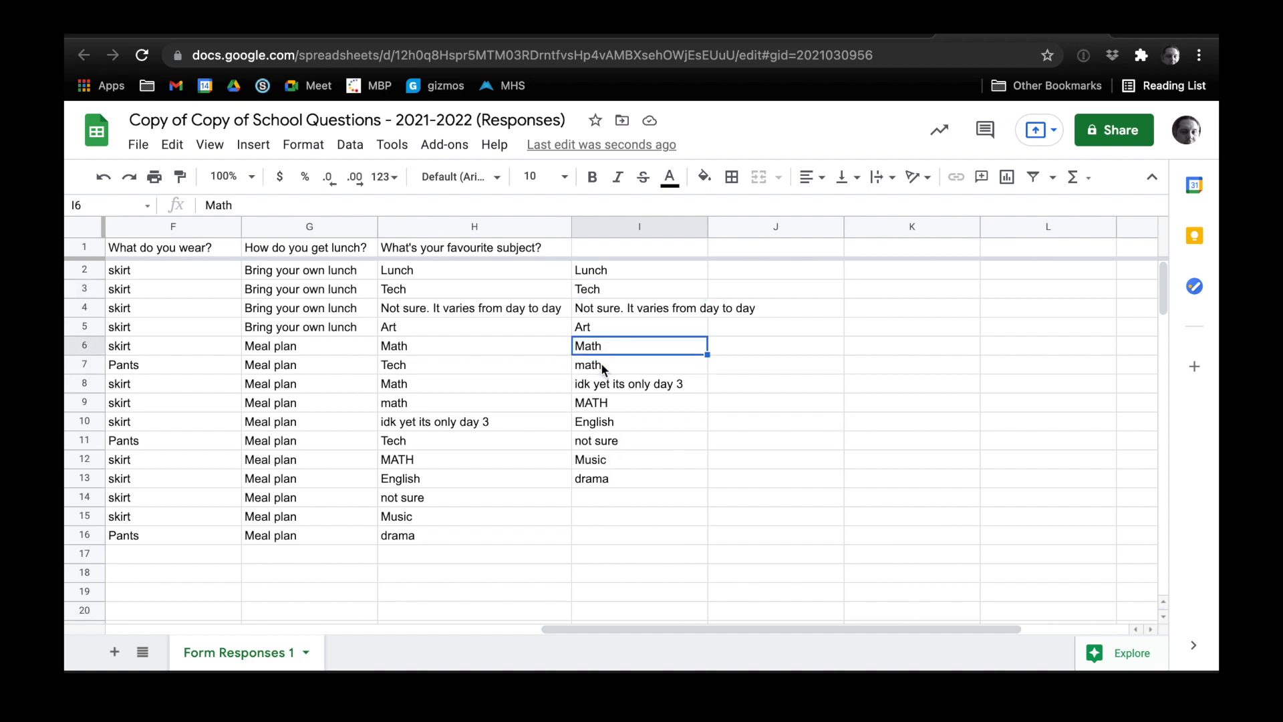
{"action": "left_click", "coordinate": [600, 364]}
{"action": "left_click", "coordinate": [608, 404]}
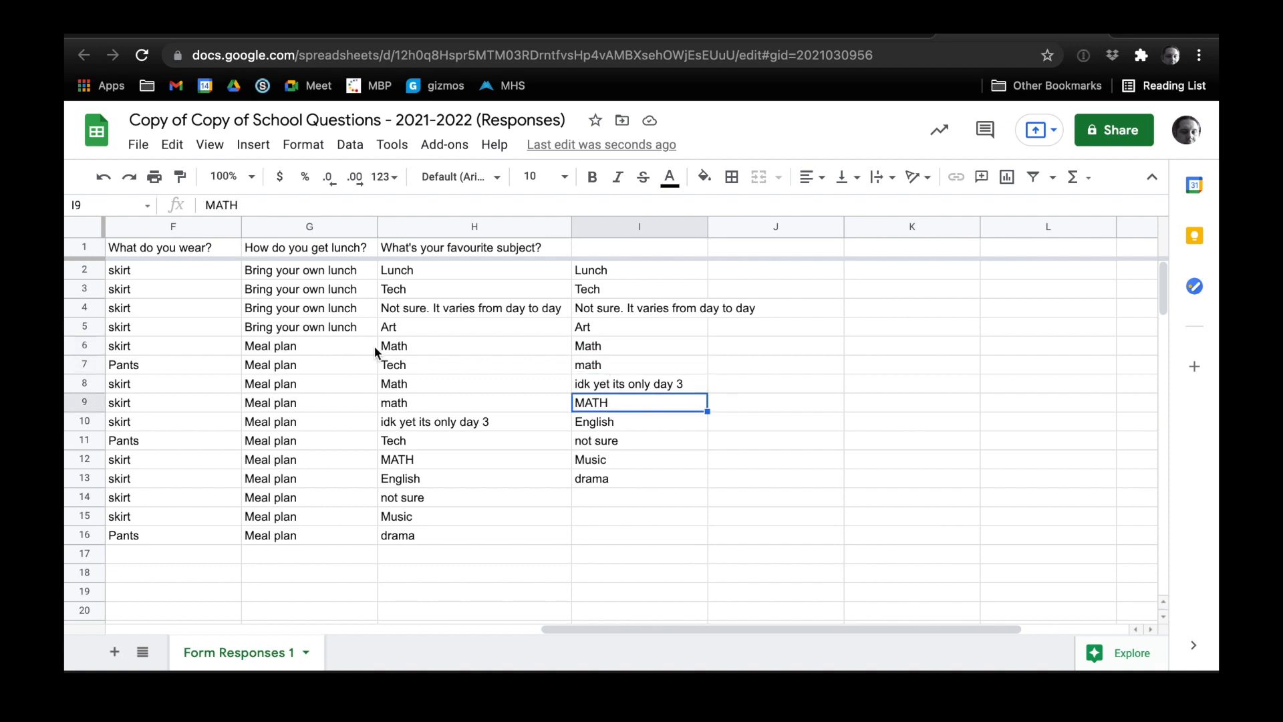
{"action": "left_click", "coordinate": [381, 346]}
{"action": "left_click", "coordinate": [398, 387]}
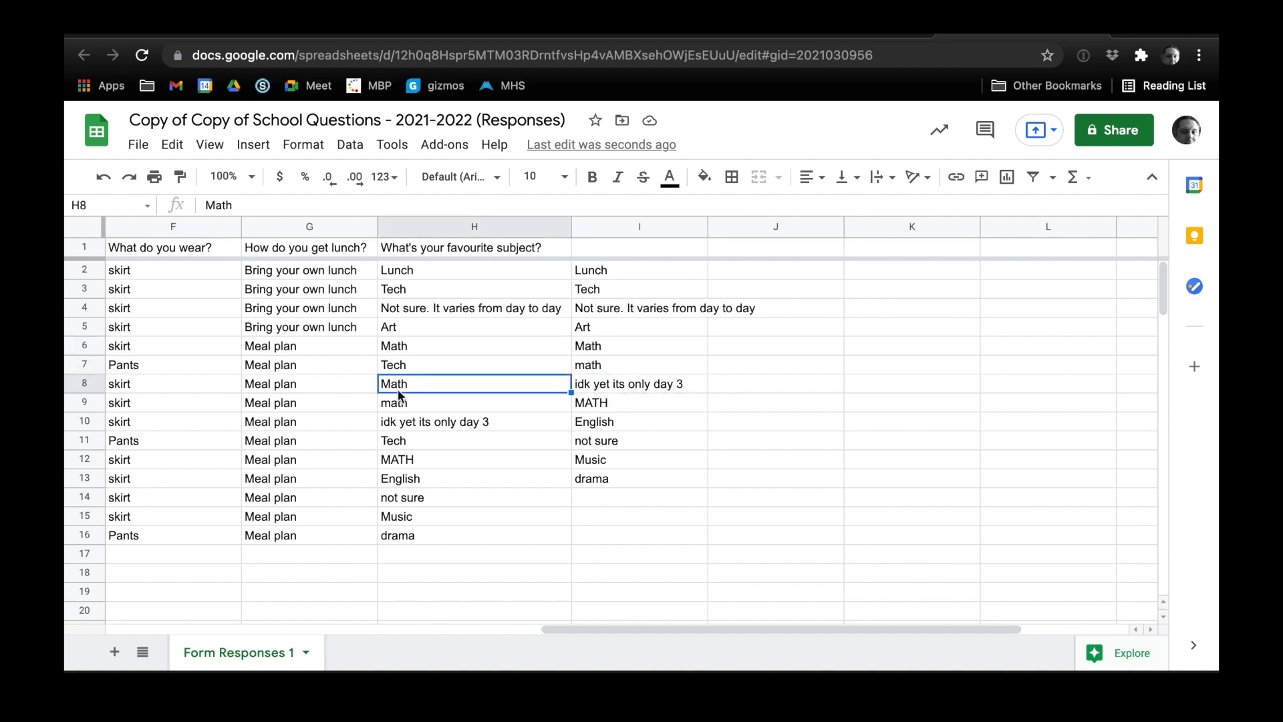
{"action": "left_click", "coordinate": [400, 407]}
{"action": "left_click", "coordinate": [405, 461]}
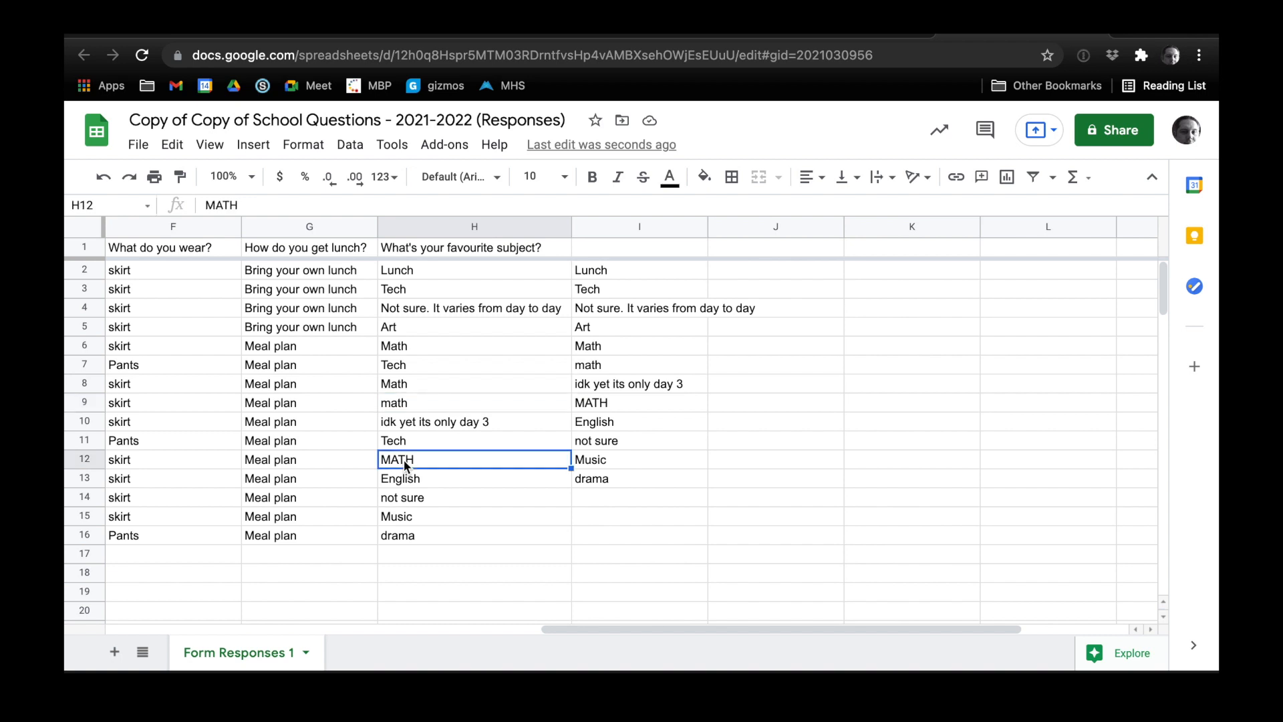
{"action": "left_click", "coordinate": [615, 406]}
{"action": "left_click", "coordinate": [603, 368]}
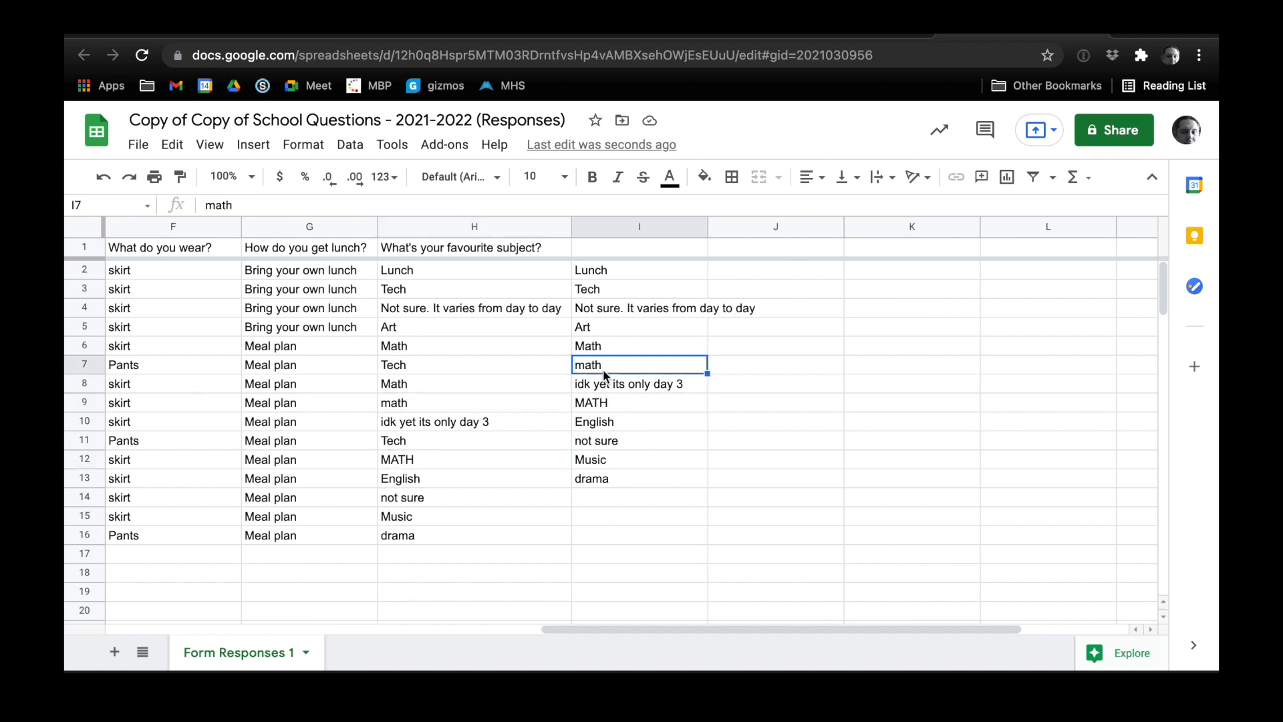
{"action": "left_click", "coordinate": [596, 348]}
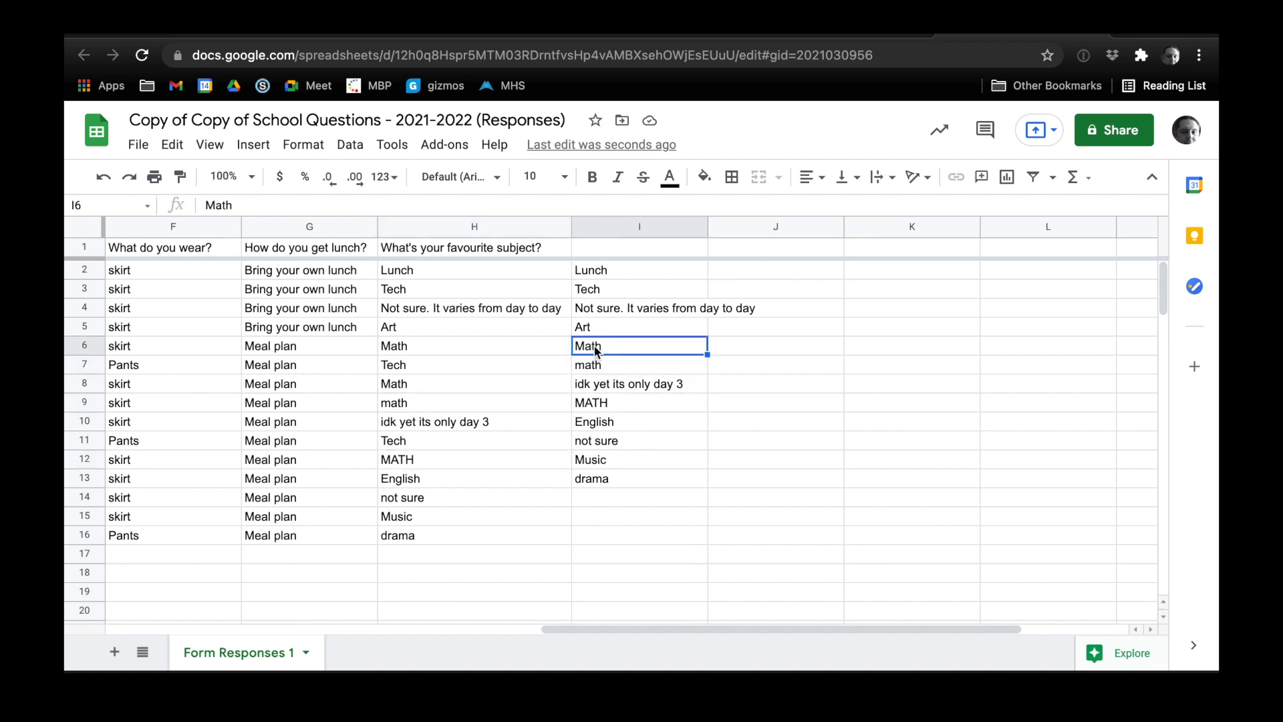
{"action": "left_click", "coordinate": [589, 272]}
{"action": "left_click", "coordinate": [590, 291]}
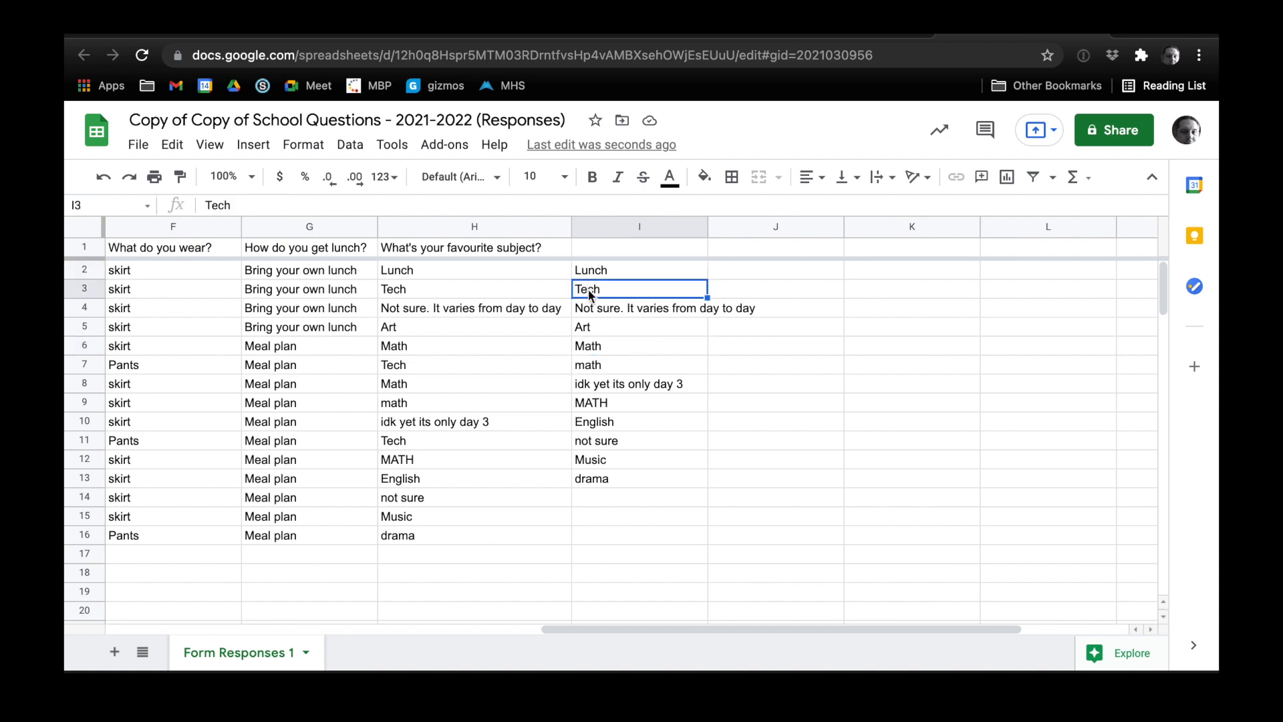
{"action": "left_click", "coordinate": [584, 312]}
{"action": "left_click", "coordinate": [583, 347]}
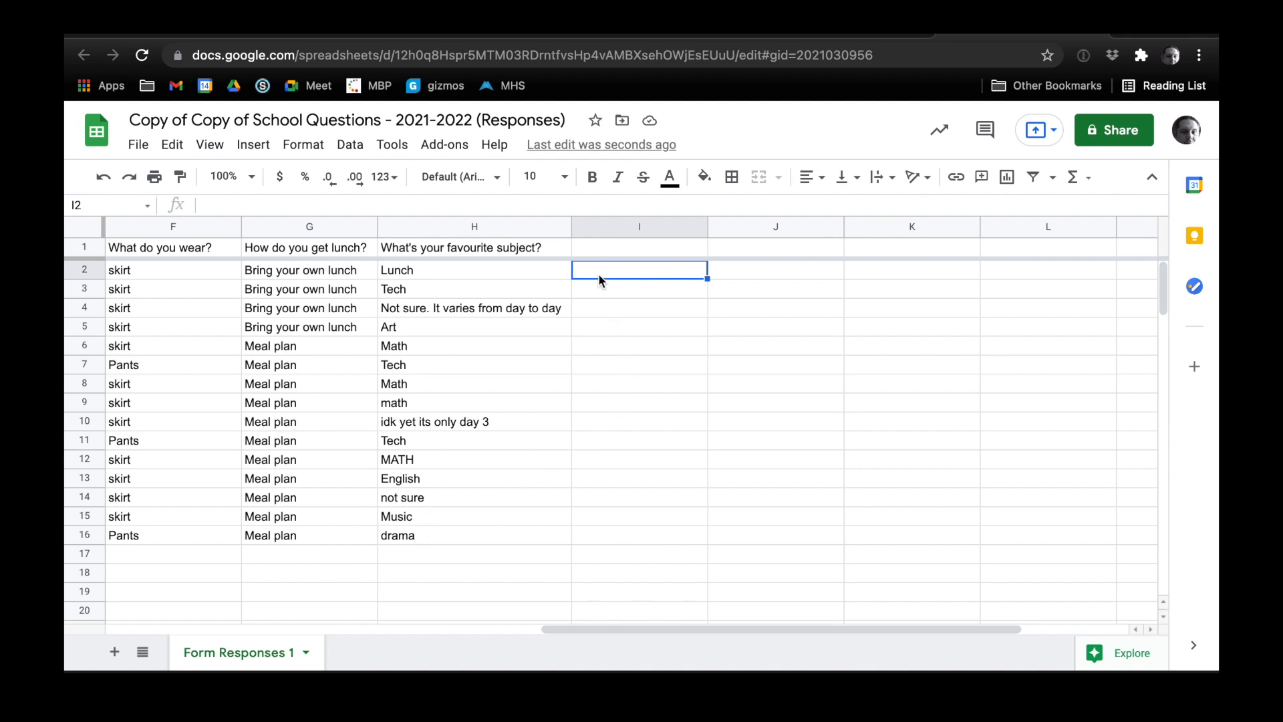
Step: Convert the favourite subjects to lower case with =LOWER(H2) in I2, accepting the suggested auto-fill down to I16
{"action": "type", "text": "=l"}
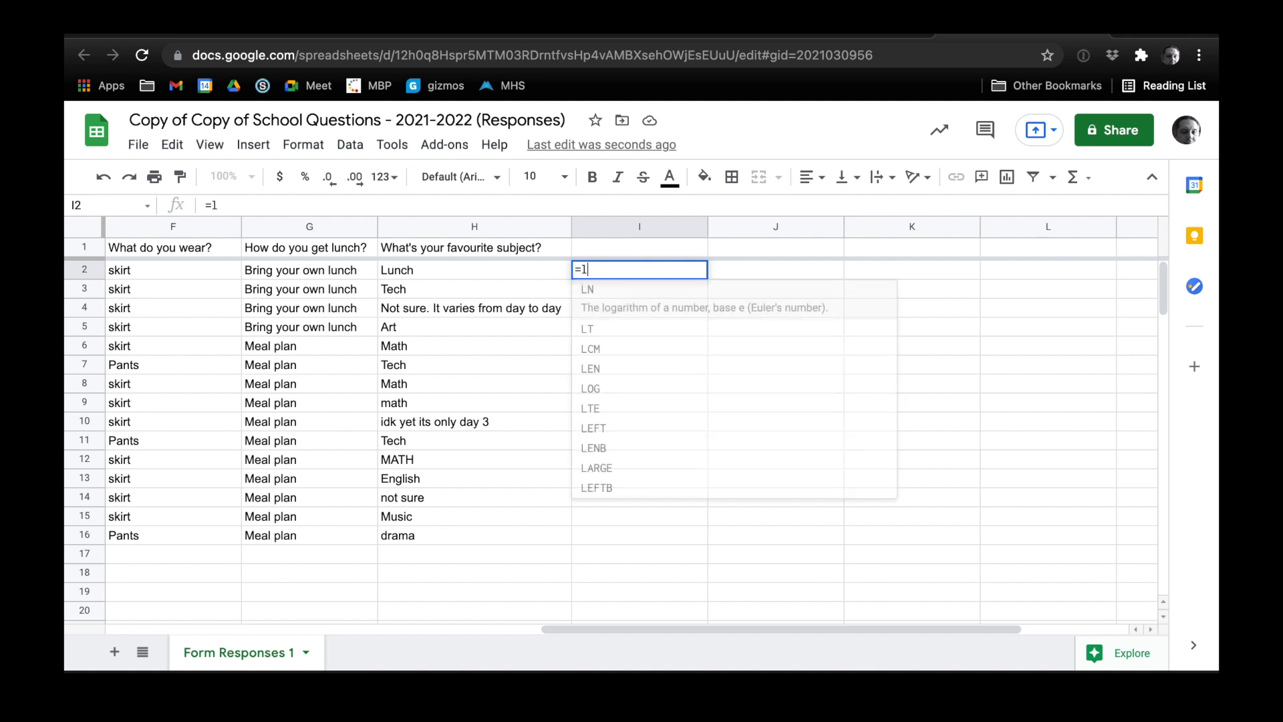
{"action": "type", "text": "ower"}
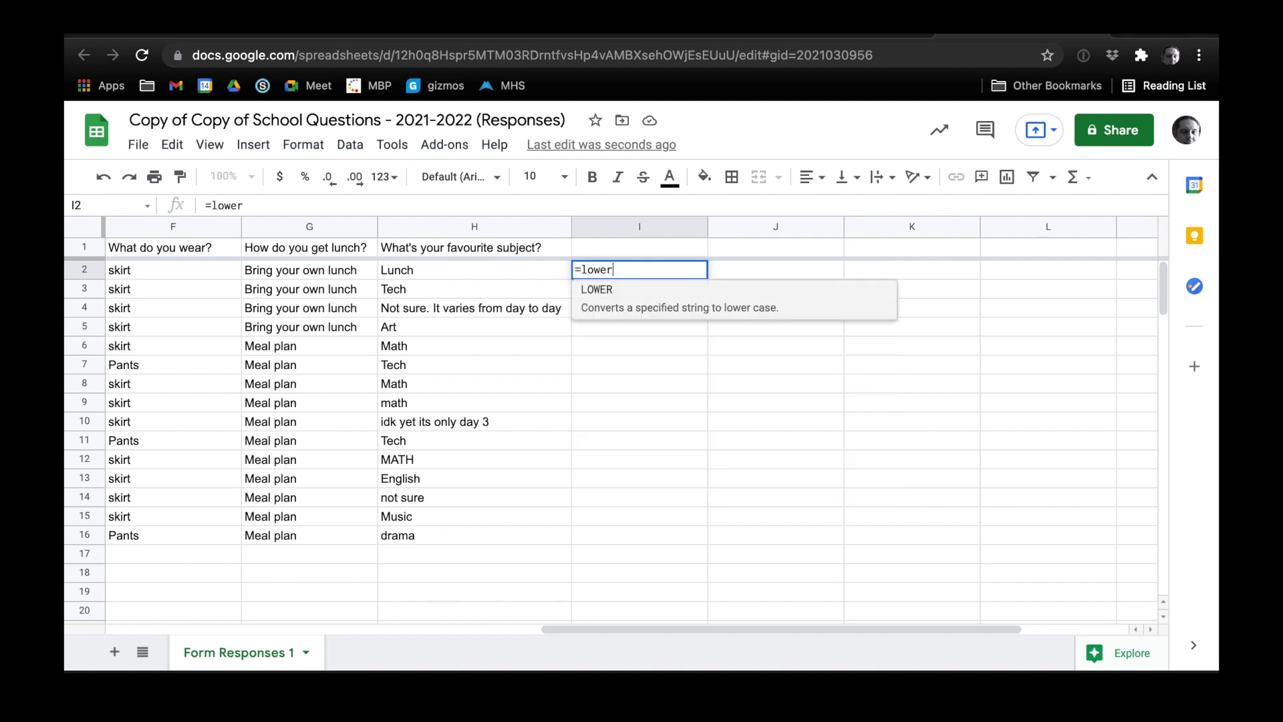
{"action": "left_click", "coordinate": [700, 314]}
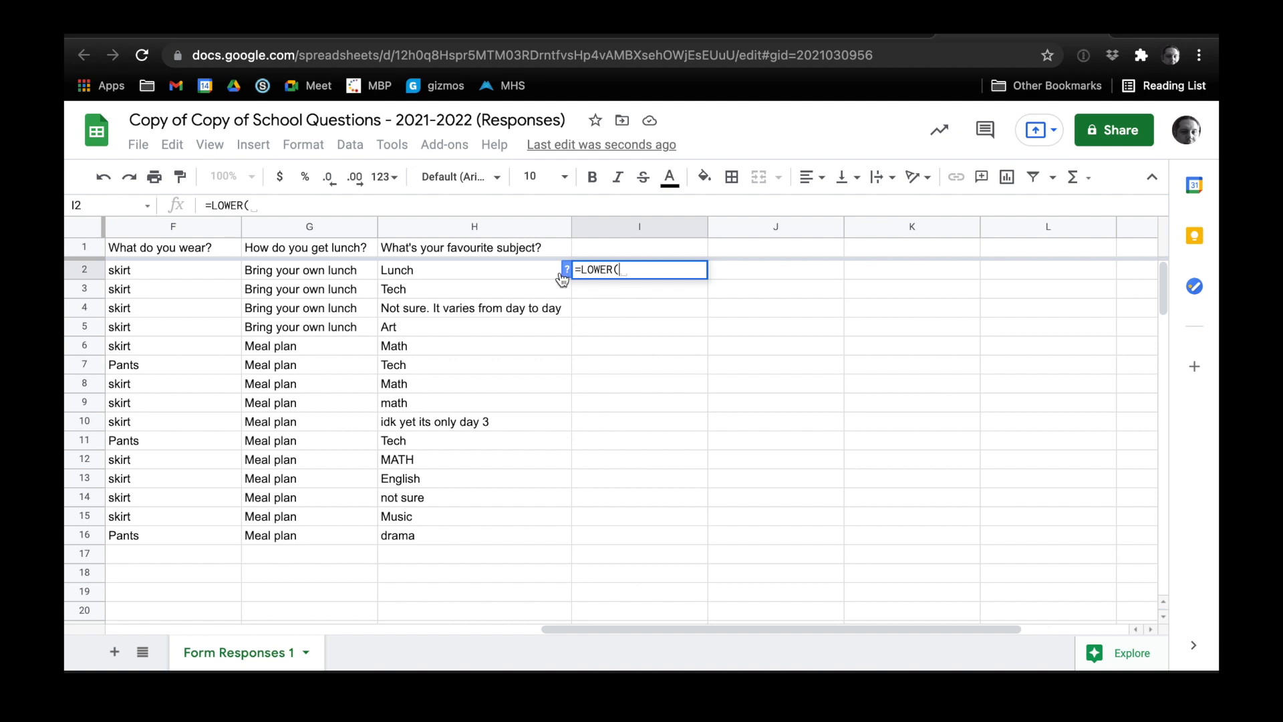
{"action": "left_click", "coordinate": [524, 269]}
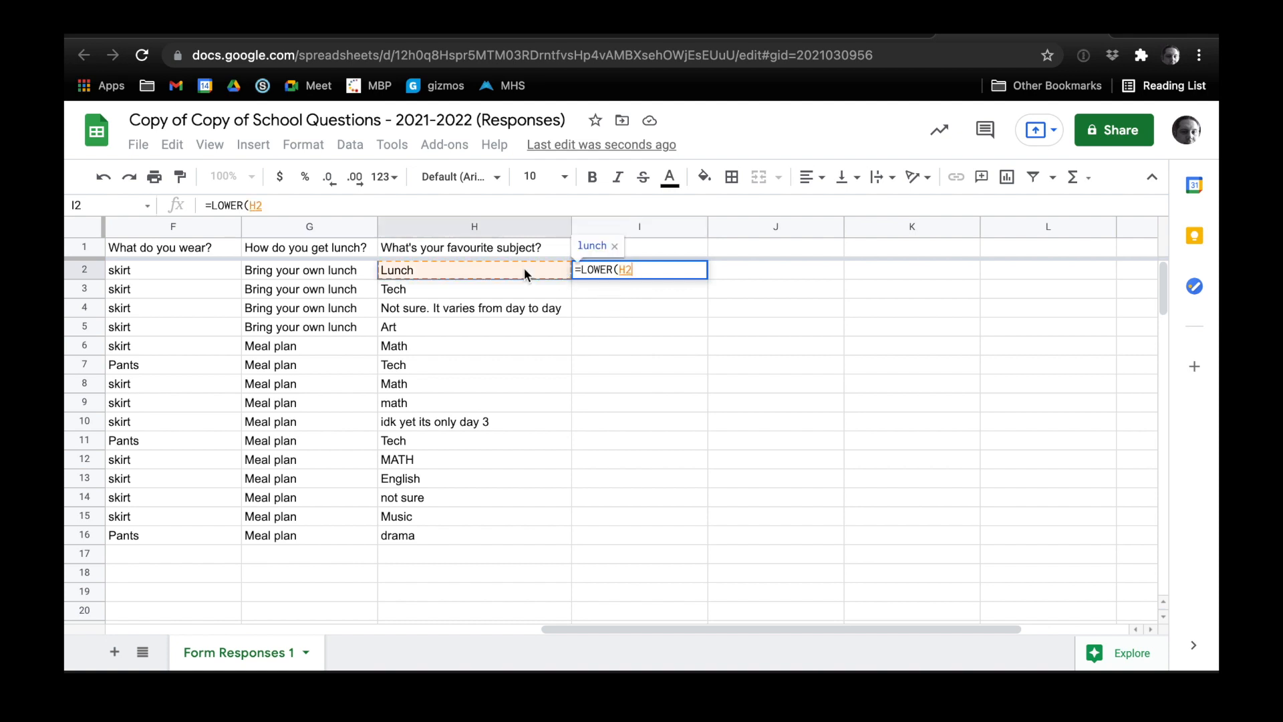
{"action": "type", "text": ")"}
{"action": "key", "text": "Return"}
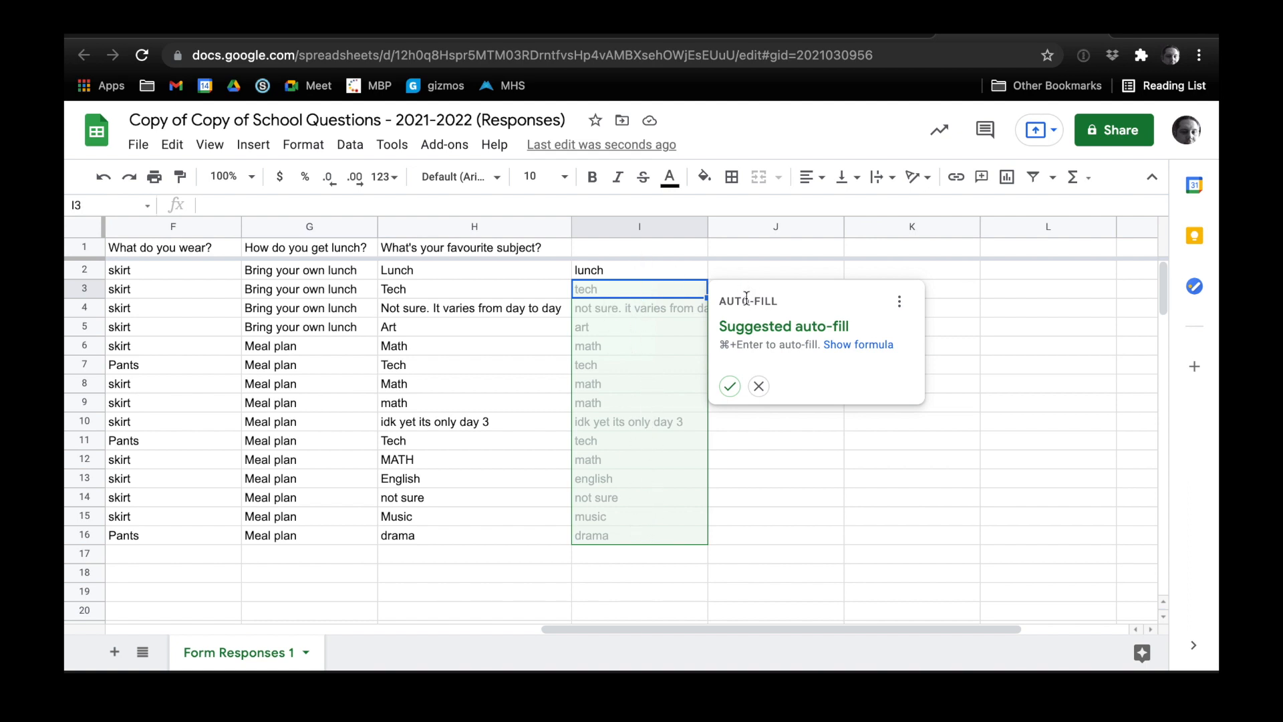
{"action": "left_click", "coordinate": [731, 388]}
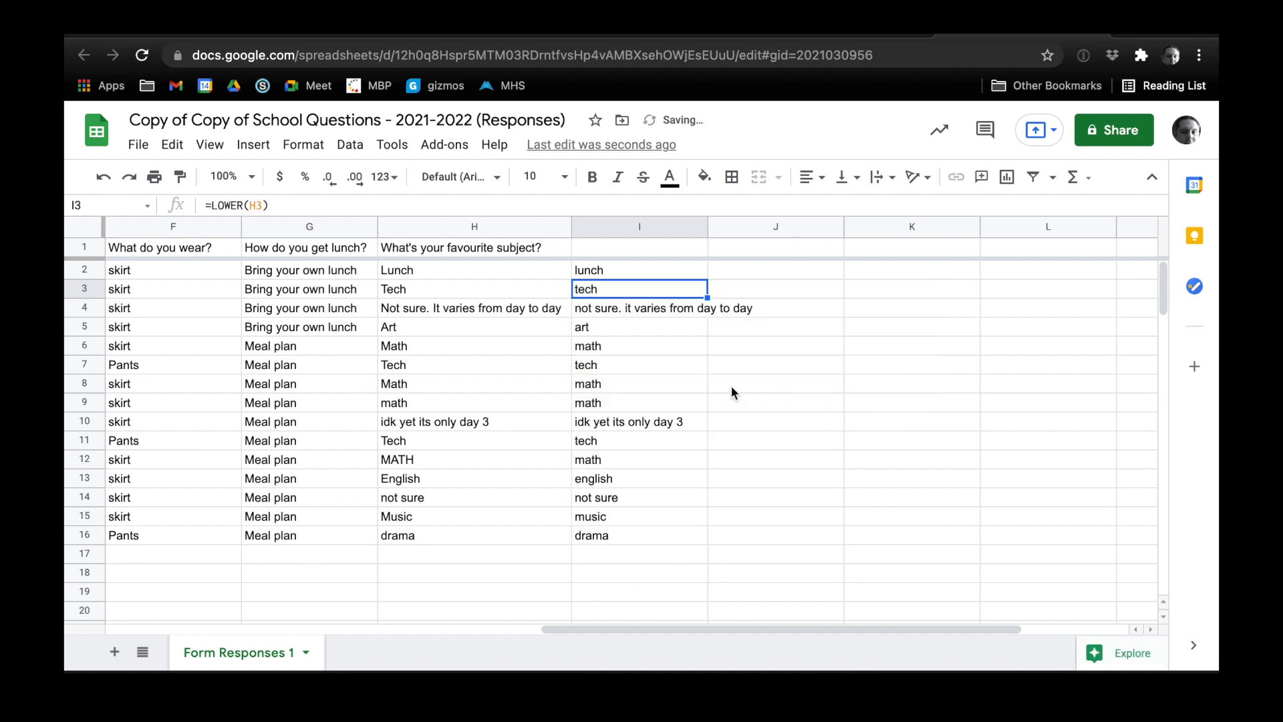
{"action": "left_click", "coordinate": [609, 267]}
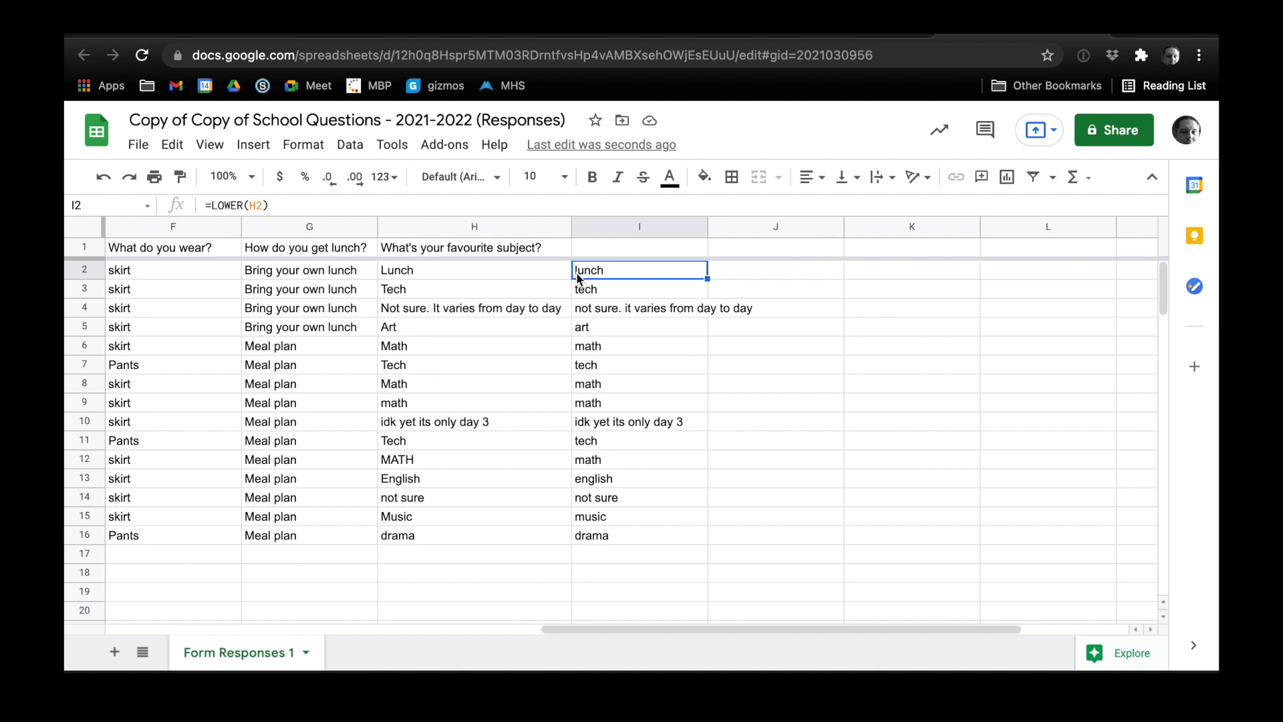
Step: Compare the lower-case formulas in I2 and I3 with the original favourite subject answers in column H
{"action": "left_click", "coordinate": [590, 295]}
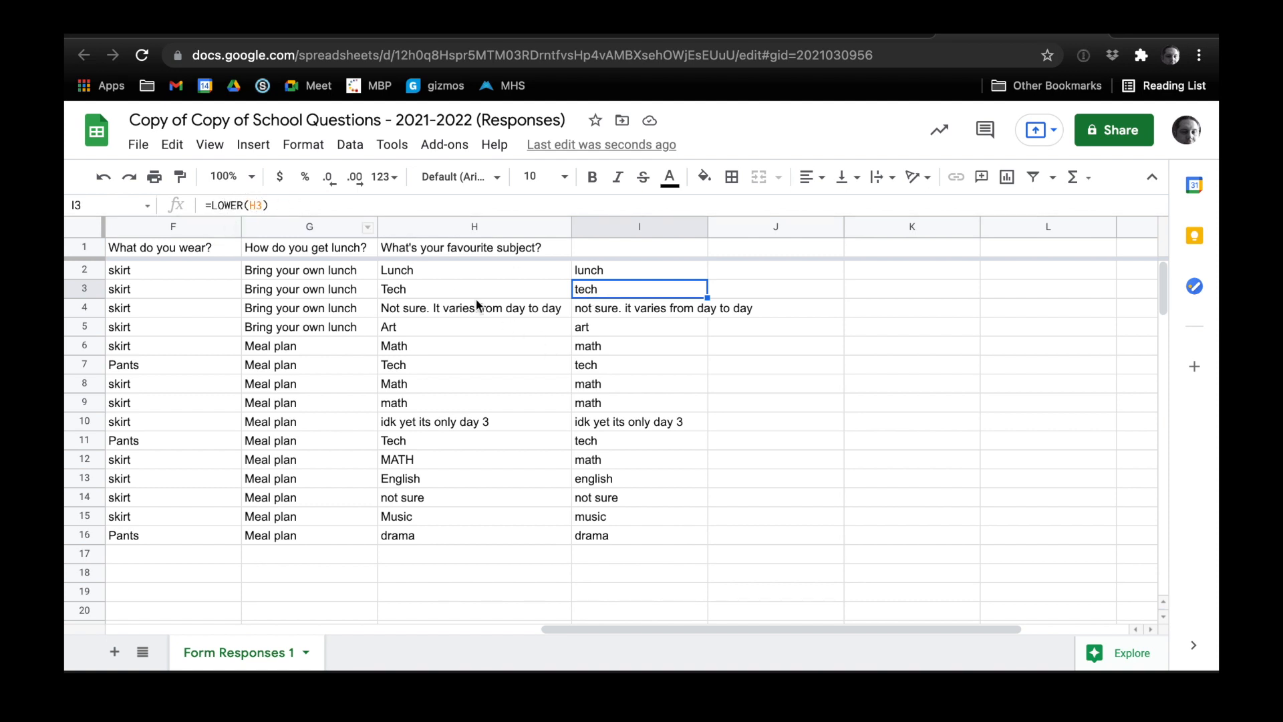
{"action": "left_click", "coordinate": [459, 290]}
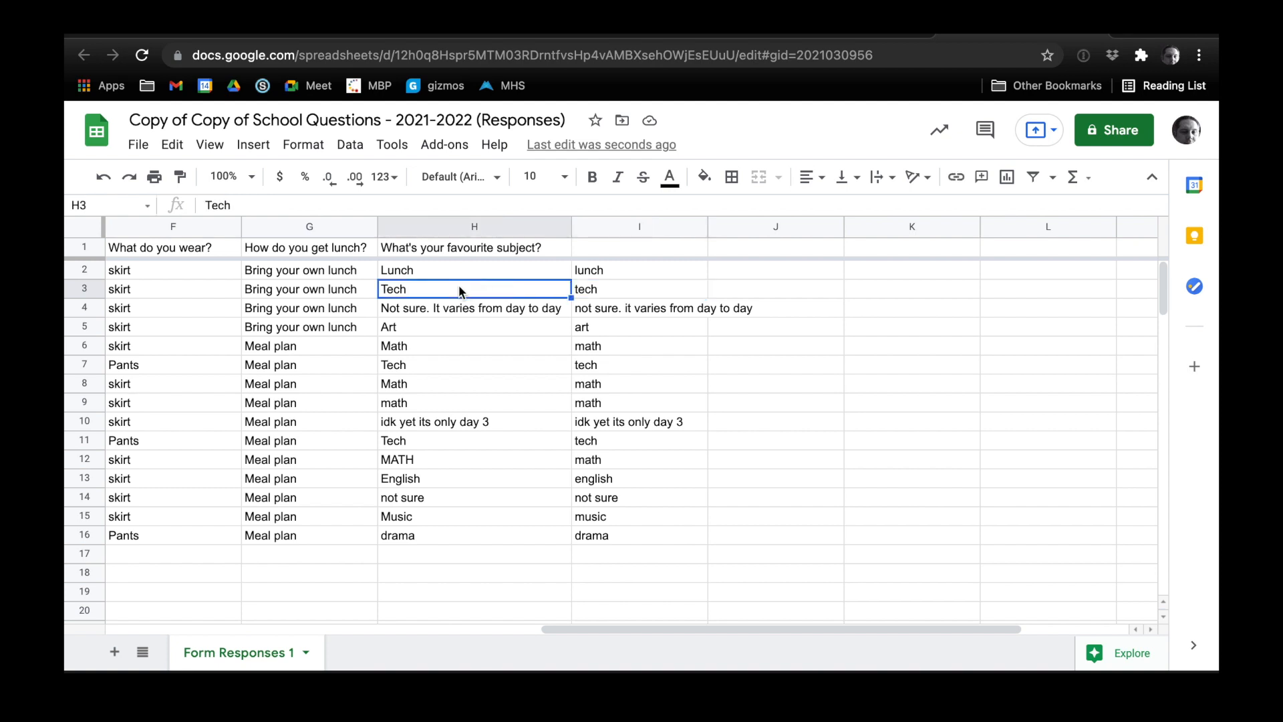
{"action": "left_click", "coordinate": [599, 288]}
{"action": "left_click", "coordinate": [603, 268]}
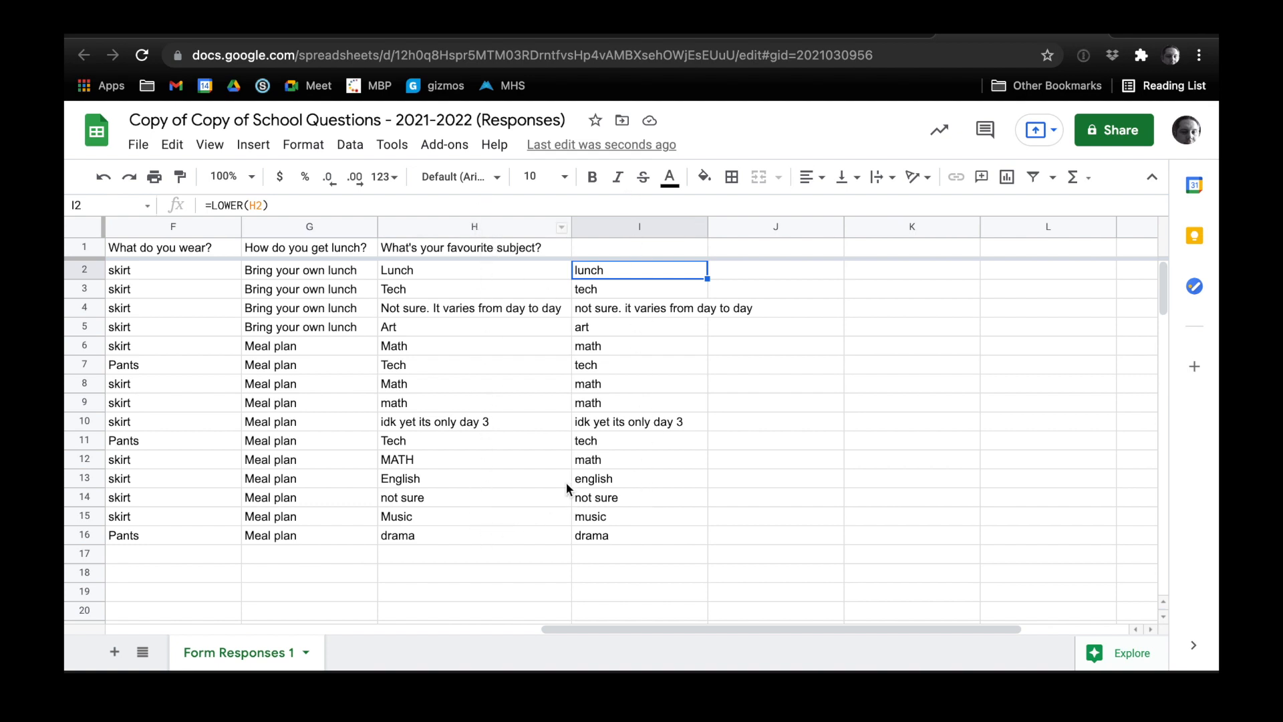
Step: Enter =unique(I2:I16) in J2 to list the distinct lower-case favourite subjects
{"action": "left_click", "coordinate": [786, 277]}
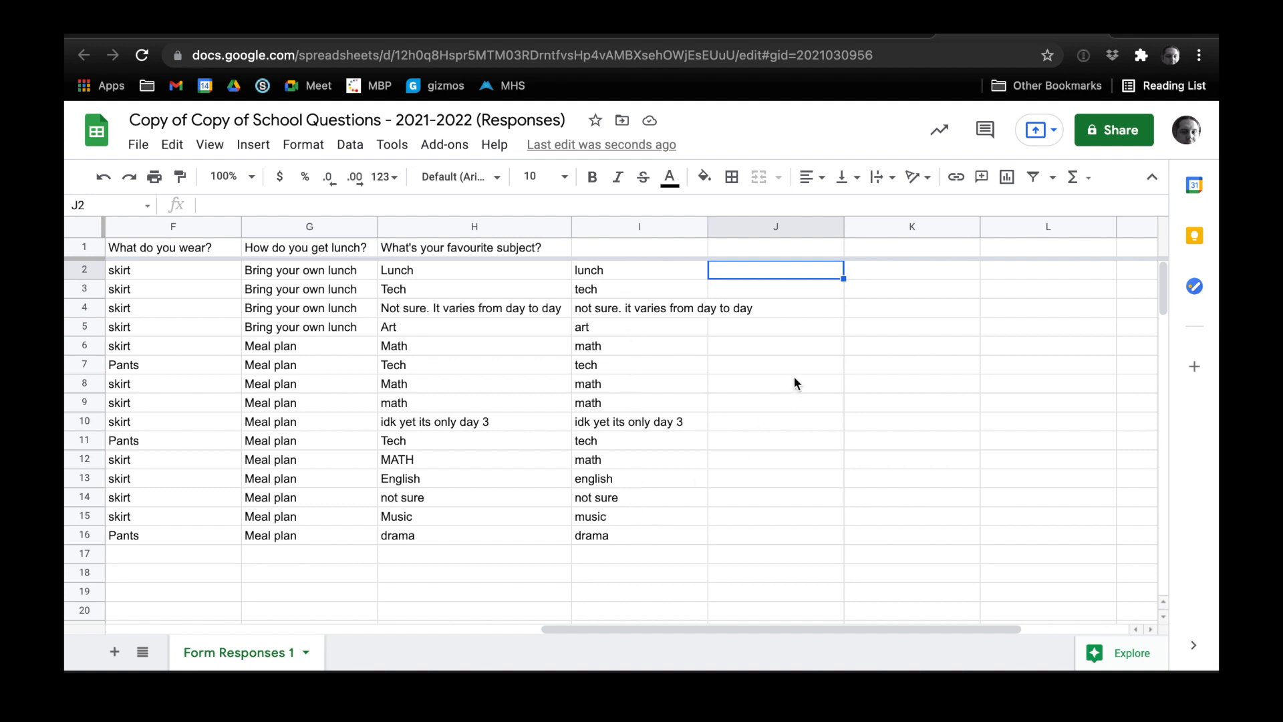
{"action": "type", "text": "=uni"}
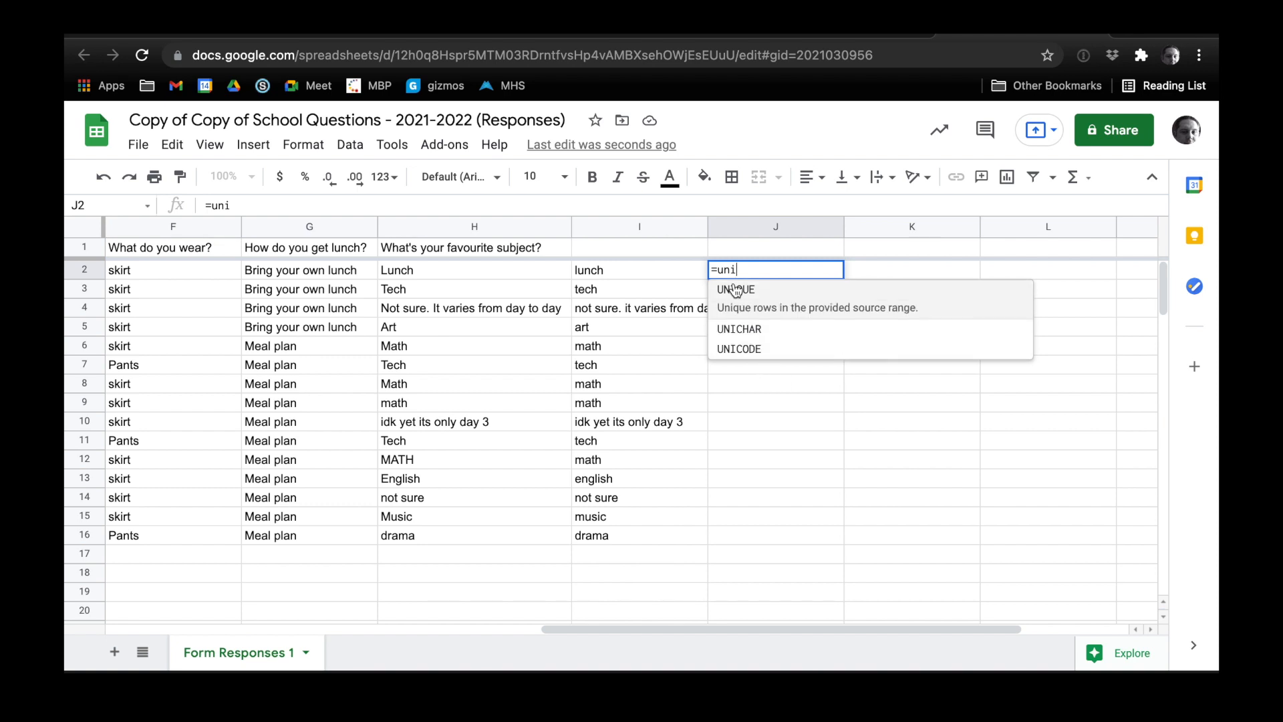
{"action": "type", "text": "que"}
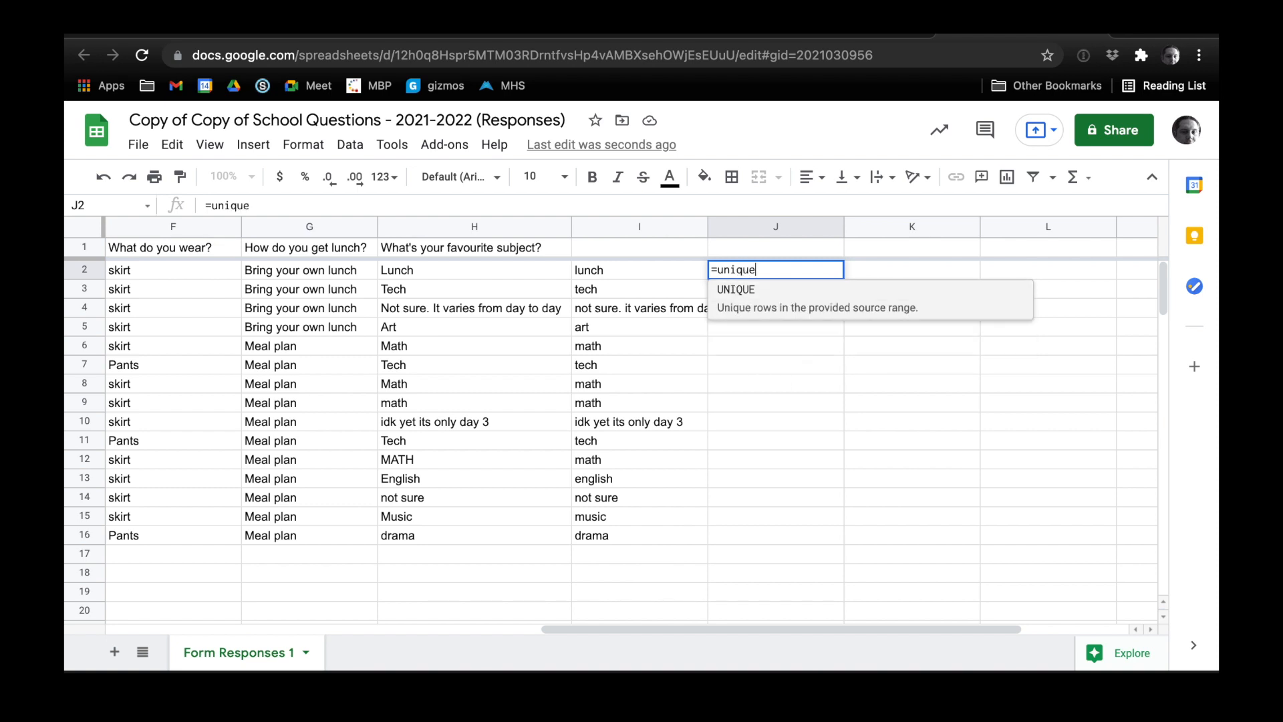
{"action": "type", "text": "("}
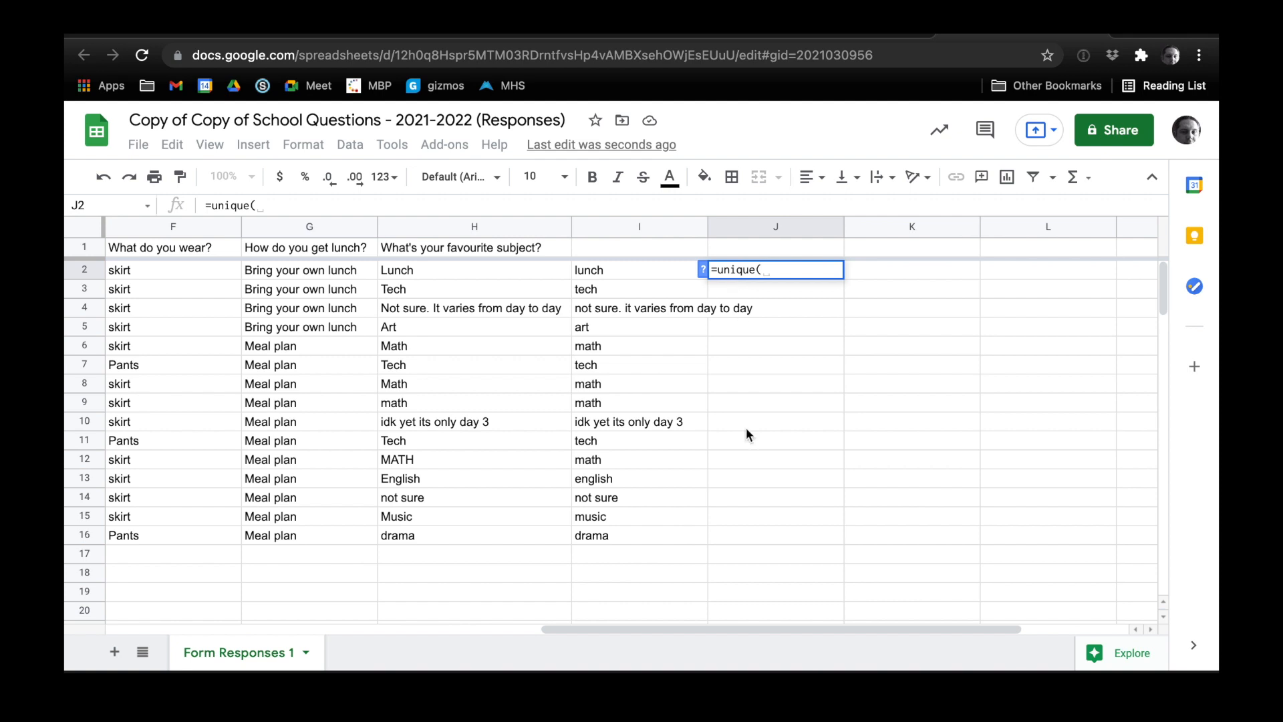
{"action": "left_click", "coordinate": [703, 270]}
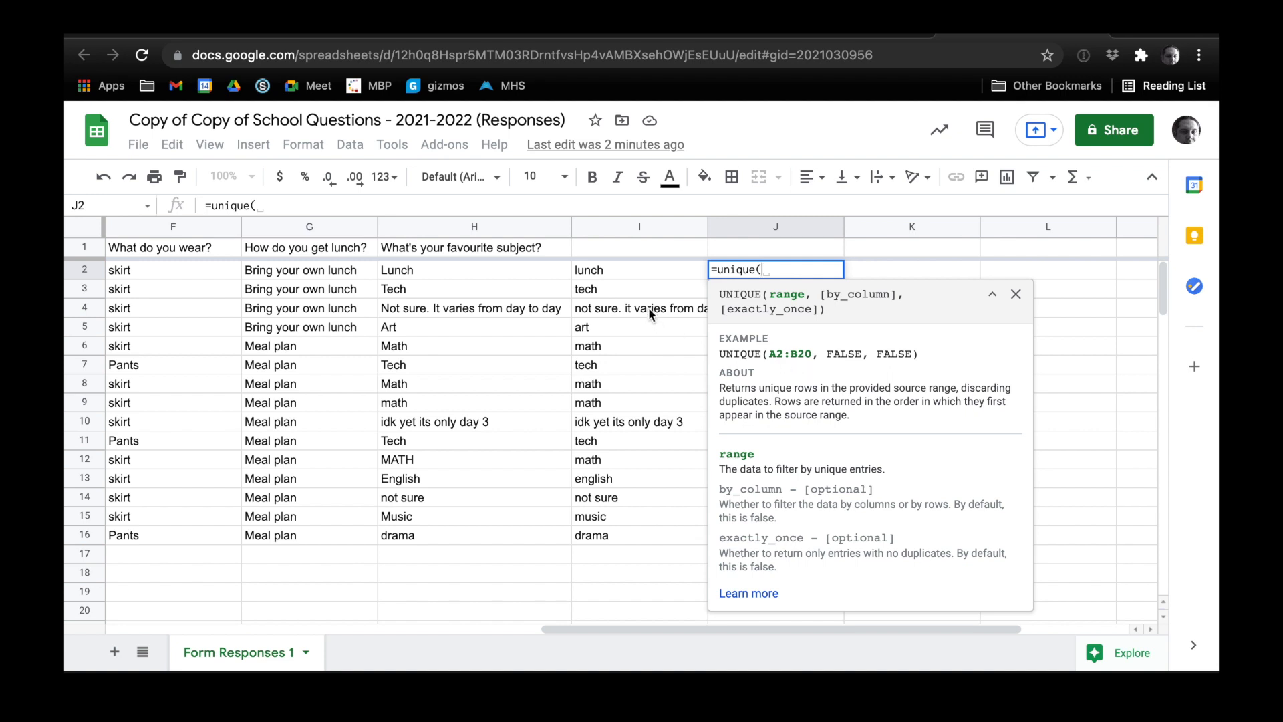
{"action": "left_click_drag", "start_coordinate": [643, 272], "coordinate": [665, 536]}
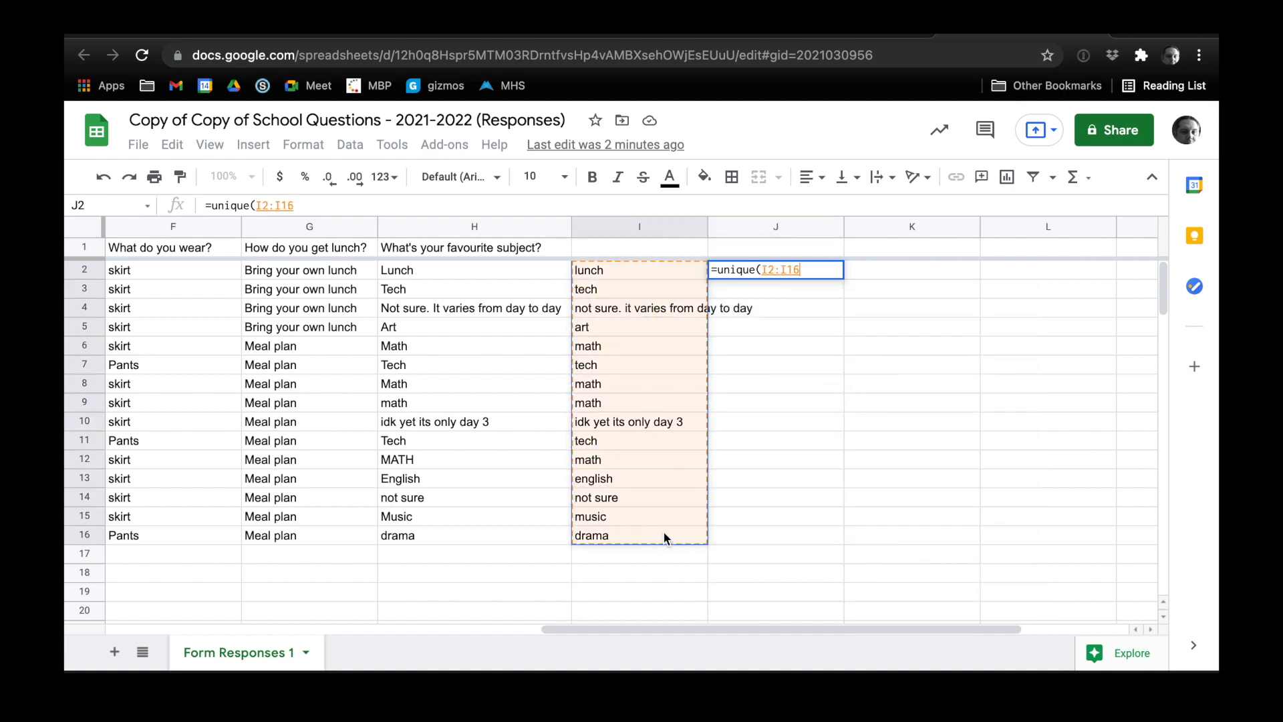
{"action": "type", "text": ")"}
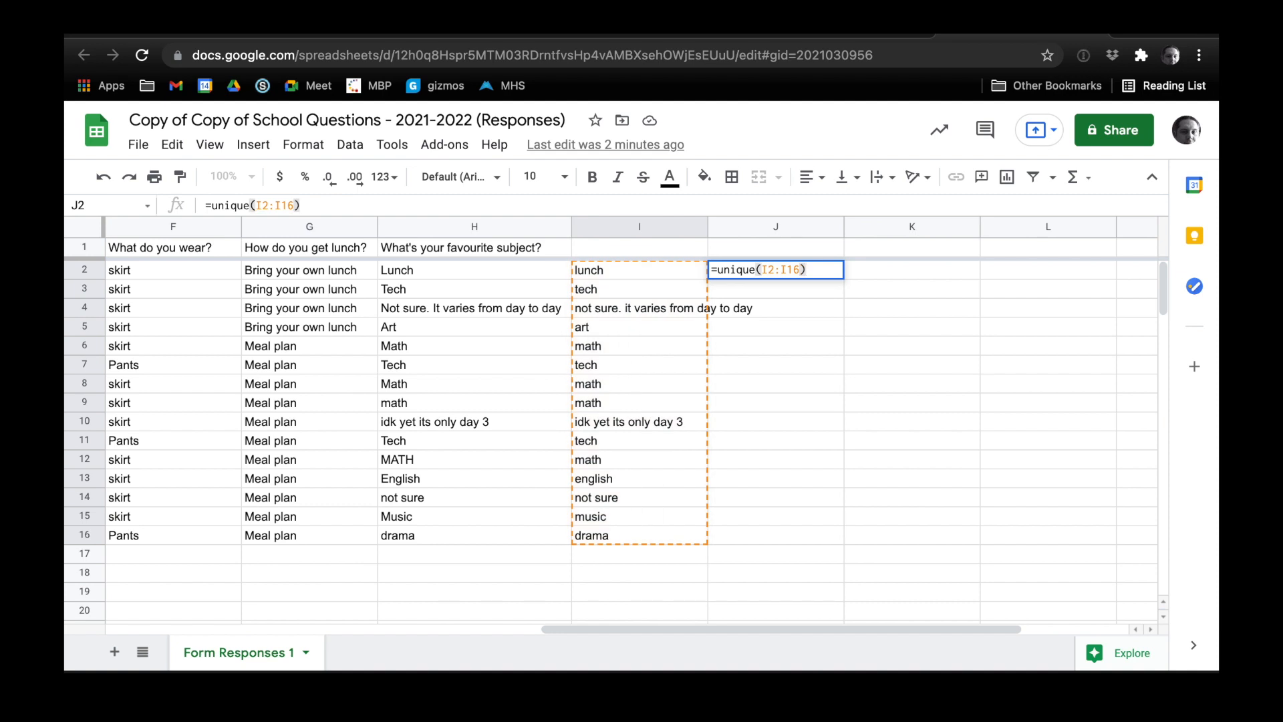
{"action": "key", "text": "Return"}
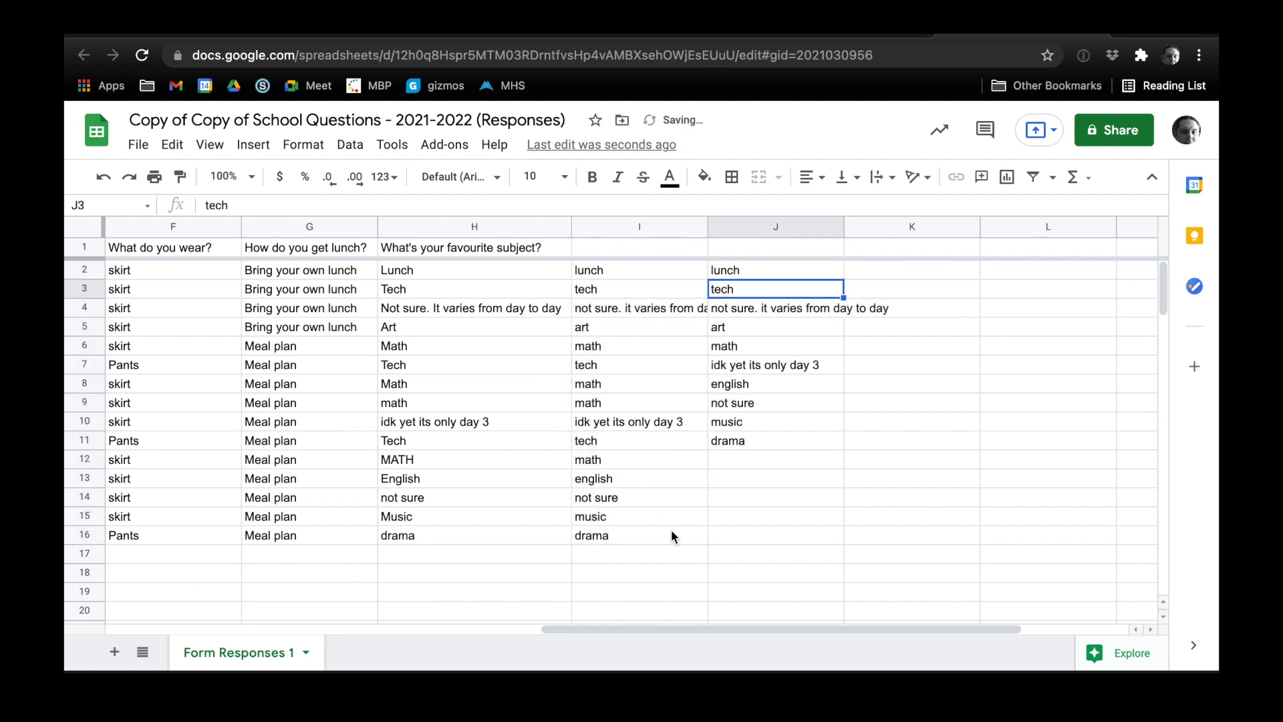
Step: Go through the unique list in J2:J11 entry by entry, checking which answers are vague rather than actual subjects
{"action": "left_click", "coordinate": [752, 271]}
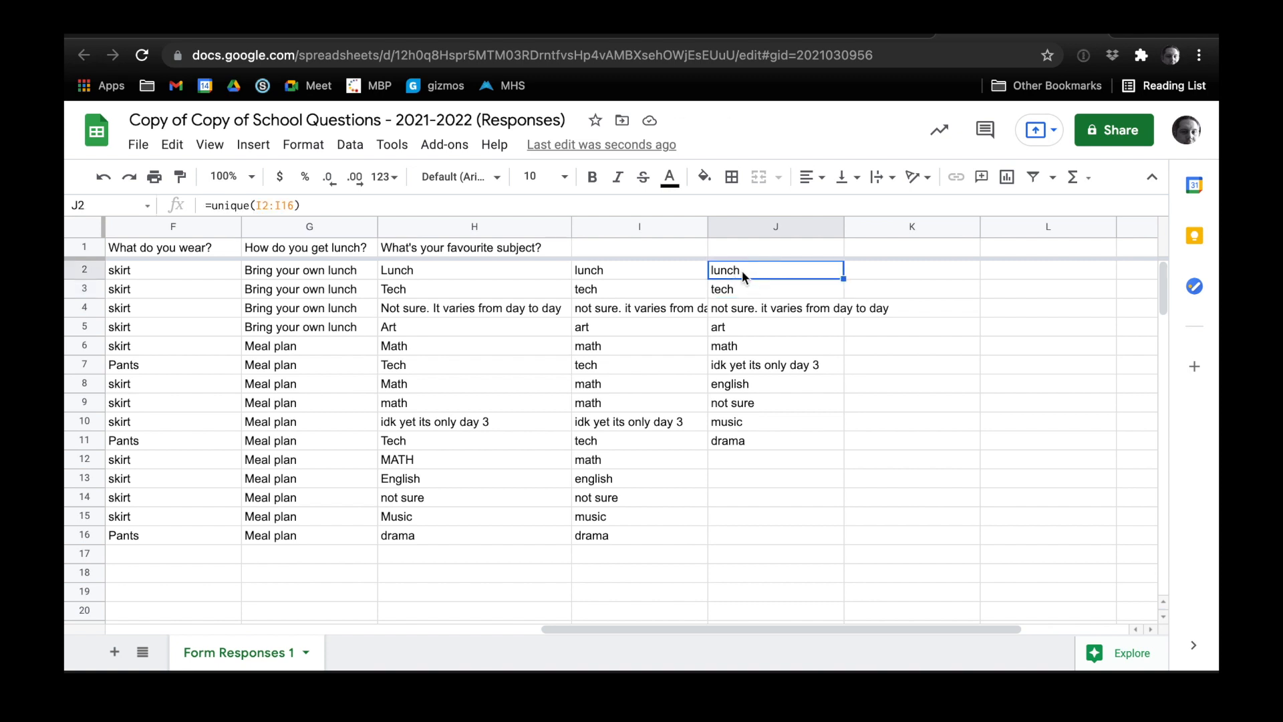
{"action": "left_click", "coordinate": [751, 287]}
{"action": "left_click", "coordinate": [750, 308]}
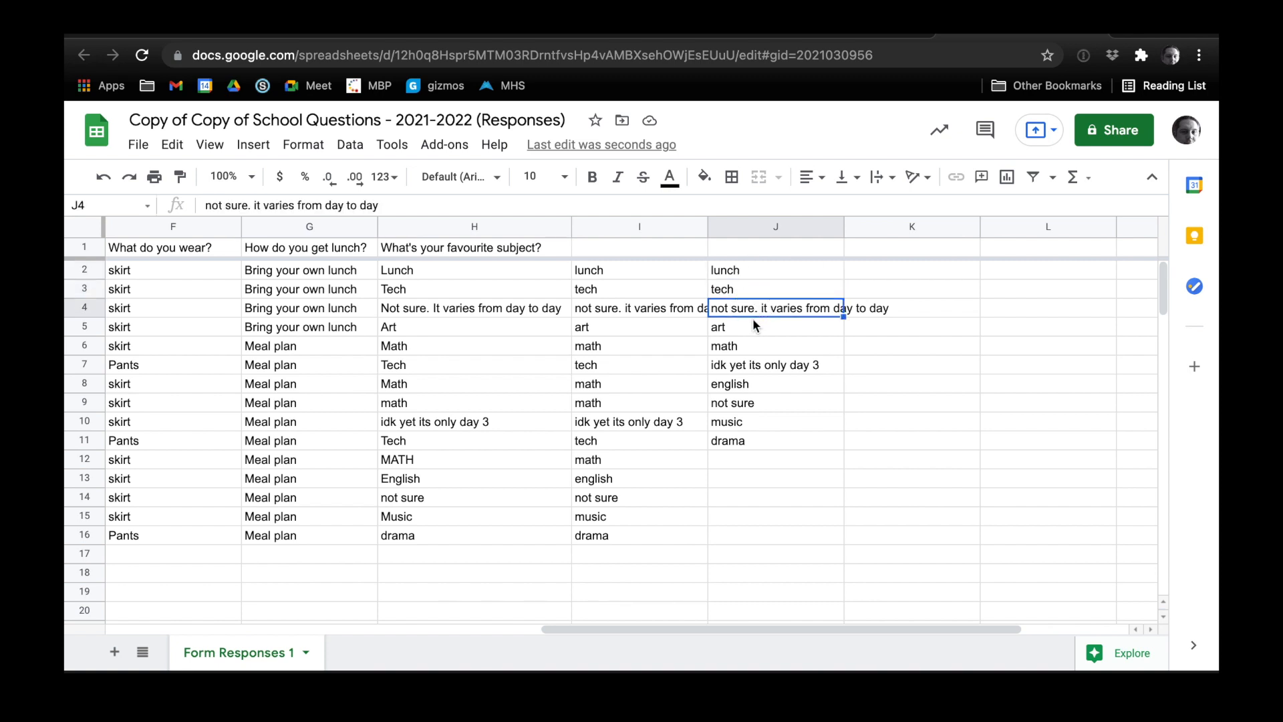
{"action": "left_click", "coordinate": [753, 326]}
{"action": "left_click", "coordinate": [751, 346]}
{"action": "left_click", "coordinate": [751, 365]}
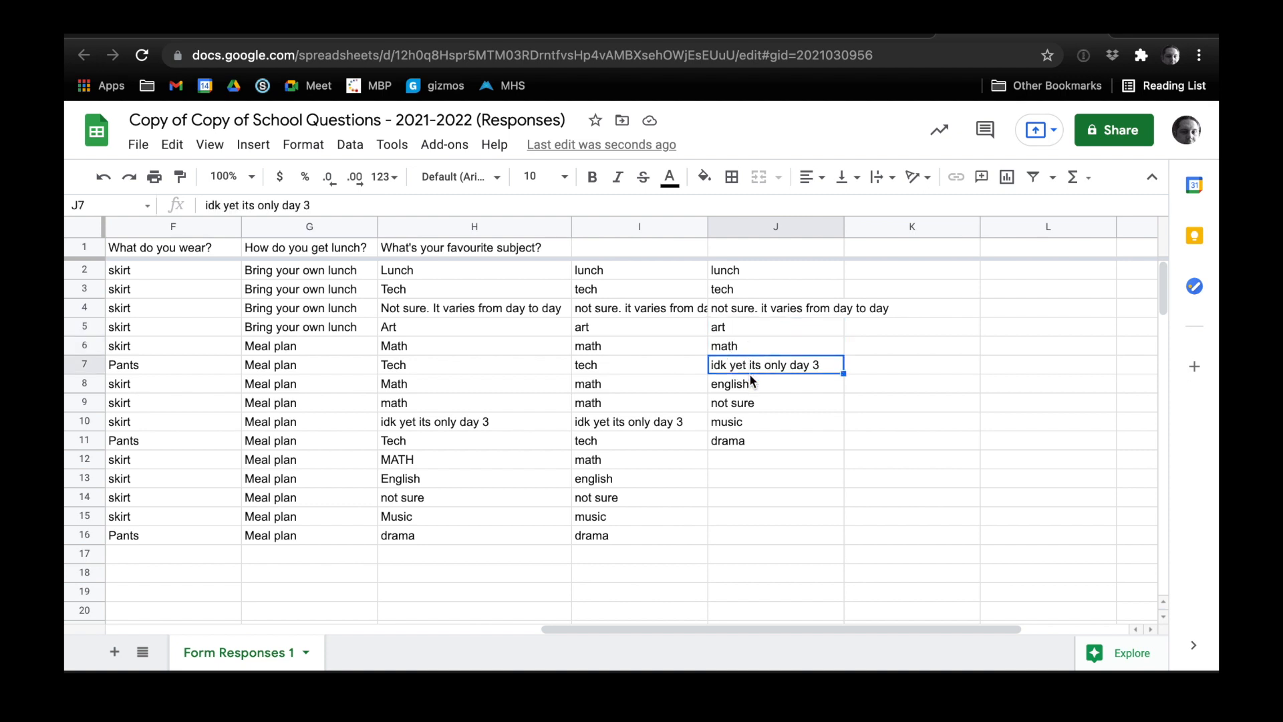
{"action": "left_click", "coordinate": [751, 383]}
{"action": "left_click", "coordinate": [749, 403]}
{"action": "left_click", "coordinate": [749, 424]}
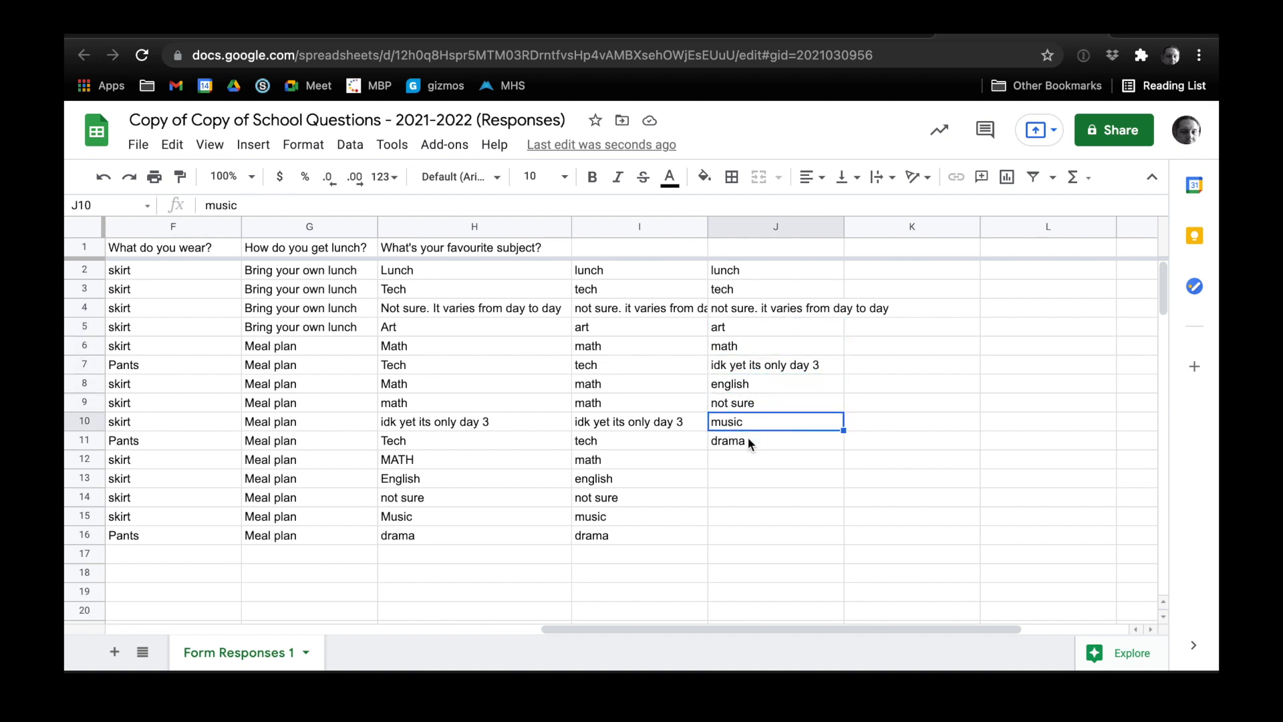
{"action": "left_click", "coordinate": [748, 444]}
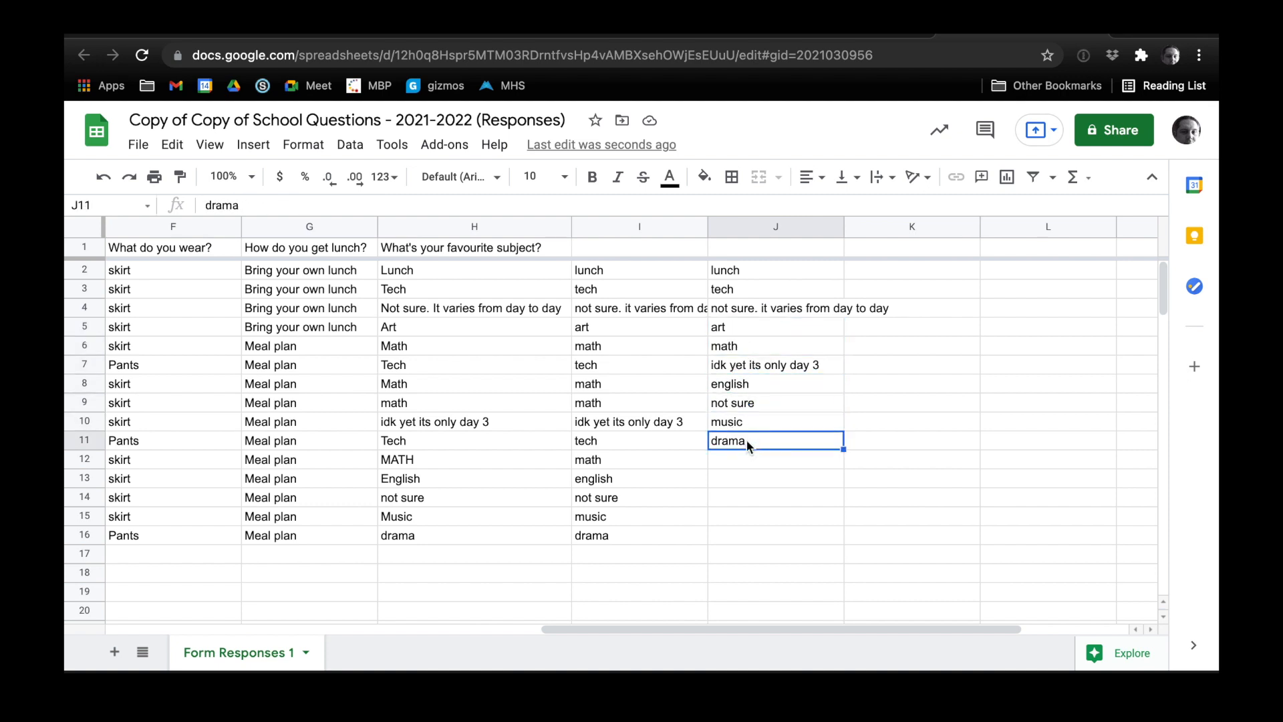
{"action": "left_click", "coordinate": [751, 310]}
{"action": "left_click", "coordinate": [753, 367]}
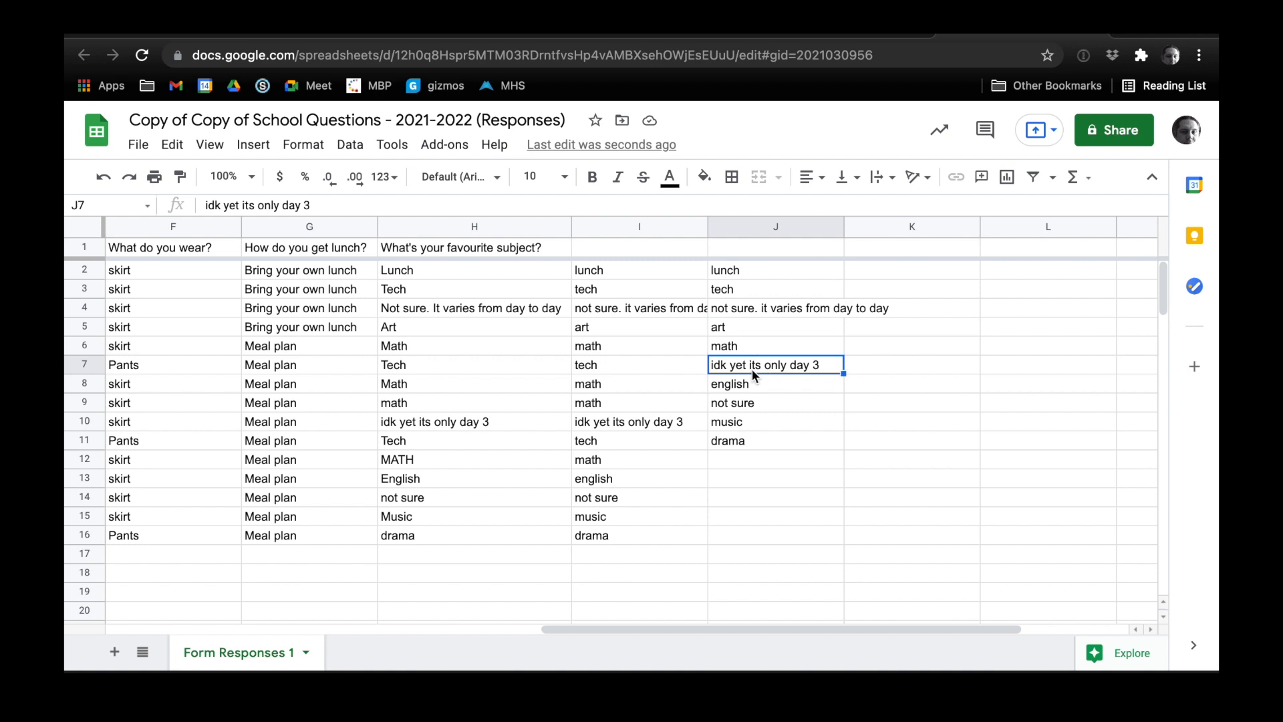
{"action": "left_click", "coordinate": [750, 405]}
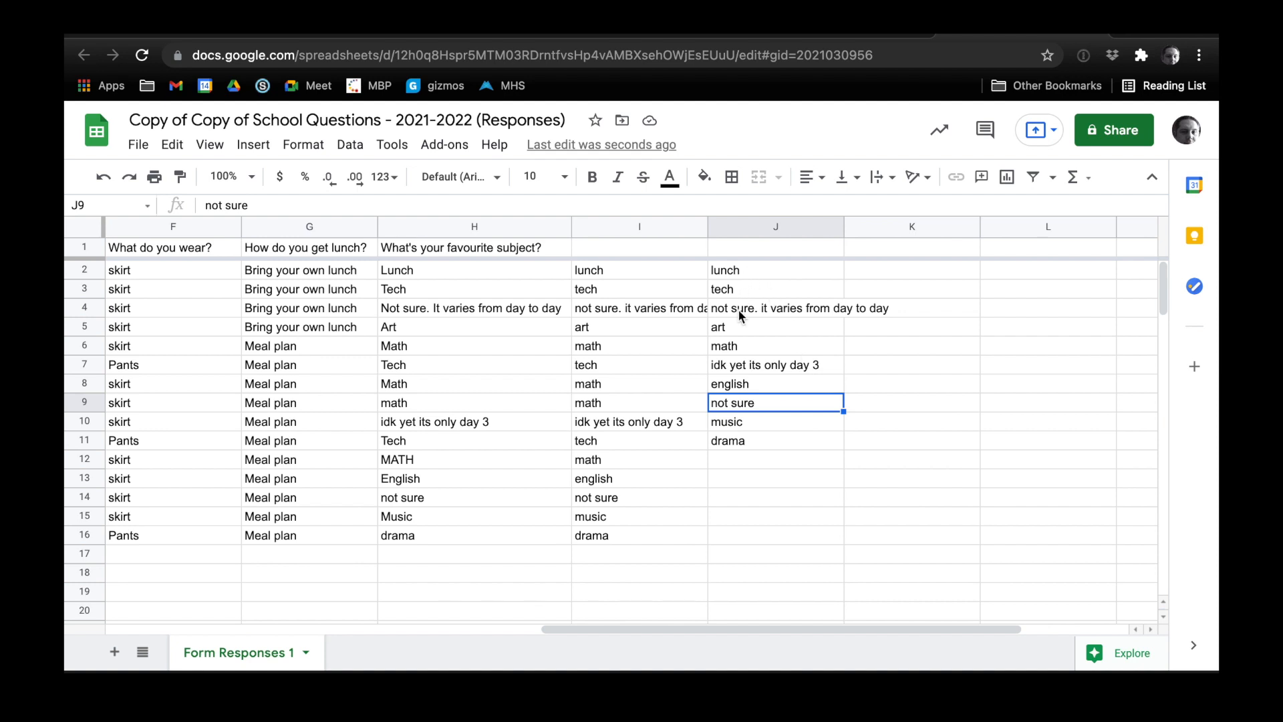
Step: Compare the math entry in the unique list with each math answer in column I
{"action": "left_click", "coordinate": [740, 352]}
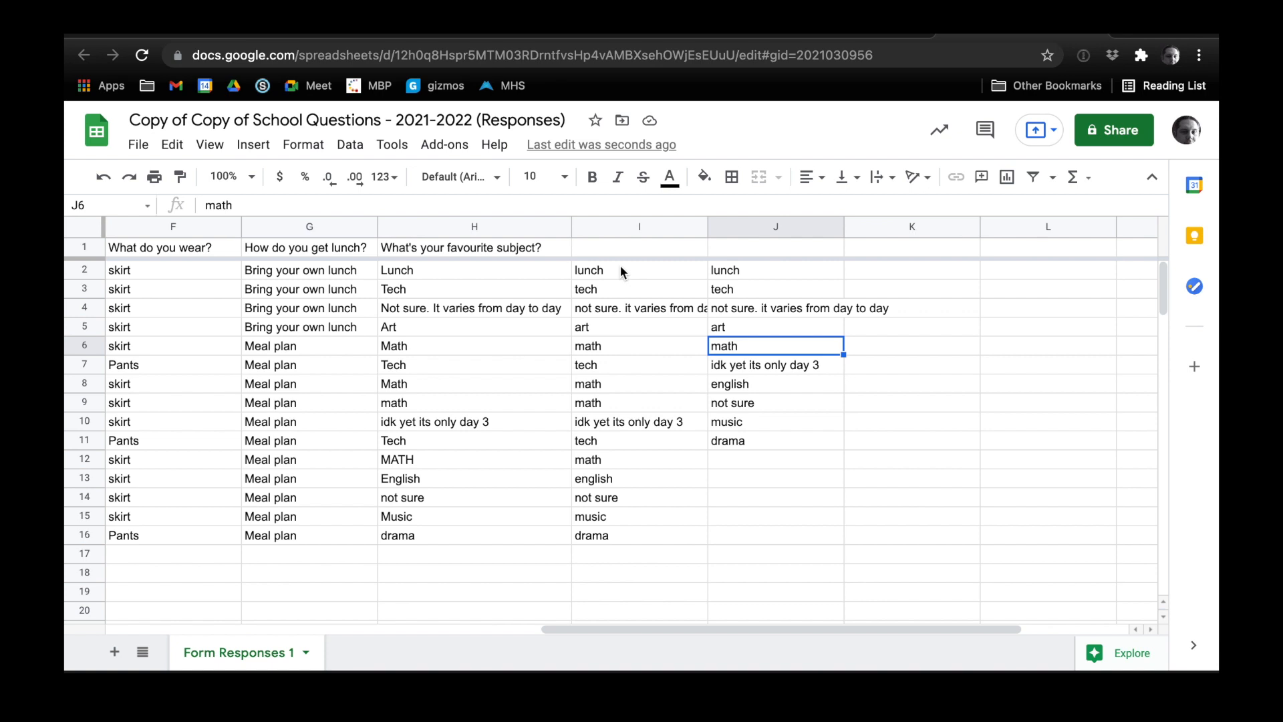
{"action": "left_click", "coordinate": [594, 347]}
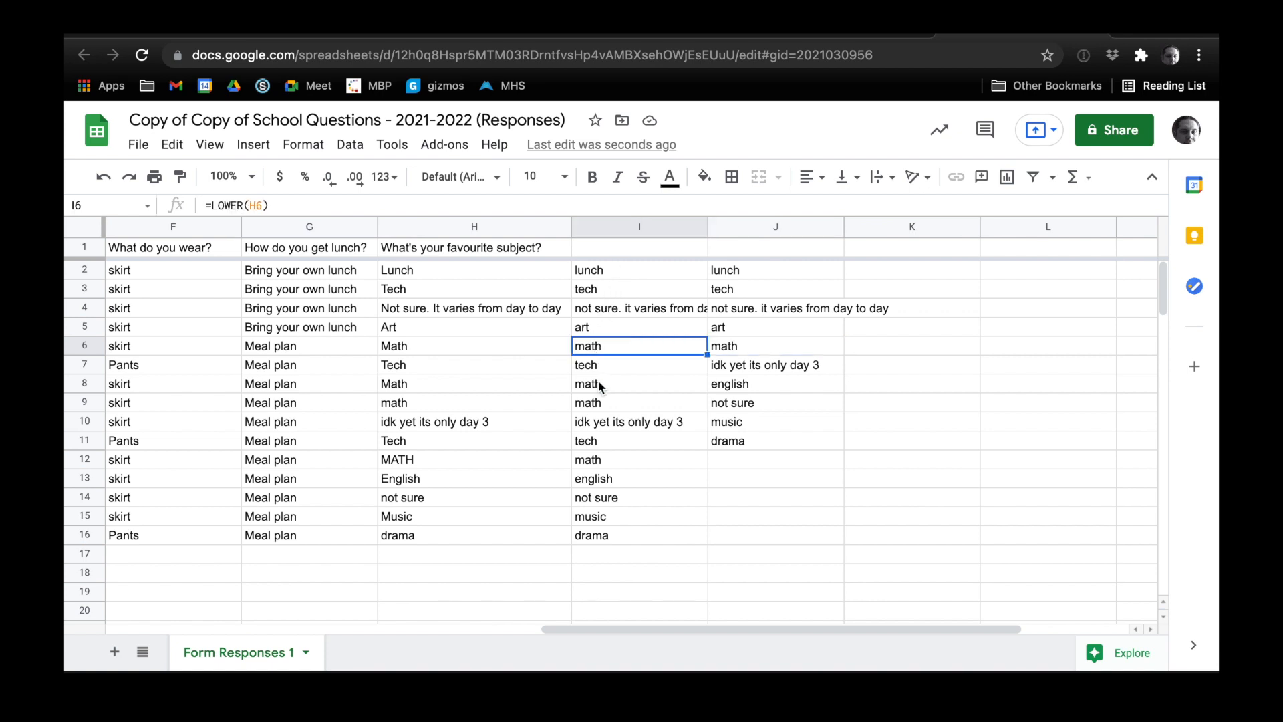
{"action": "left_click", "coordinate": [597, 380]}
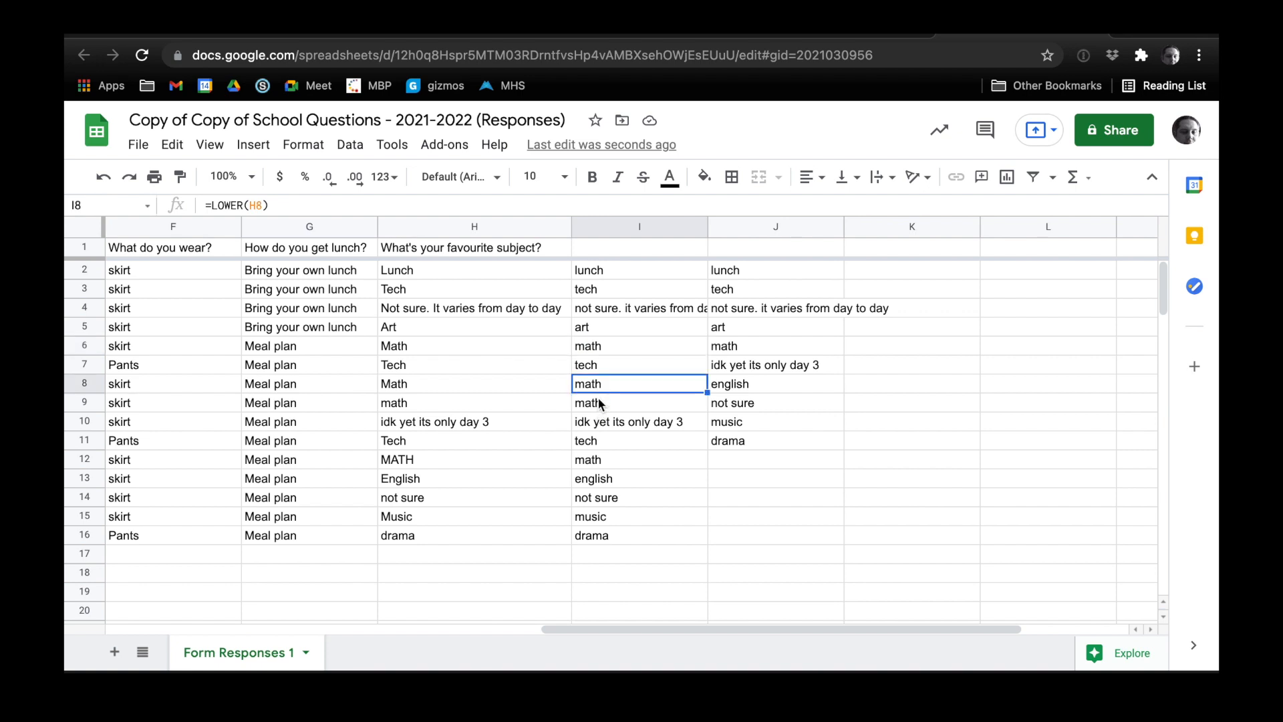
{"action": "left_click", "coordinate": [599, 403]}
{"action": "left_click", "coordinate": [603, 460]}
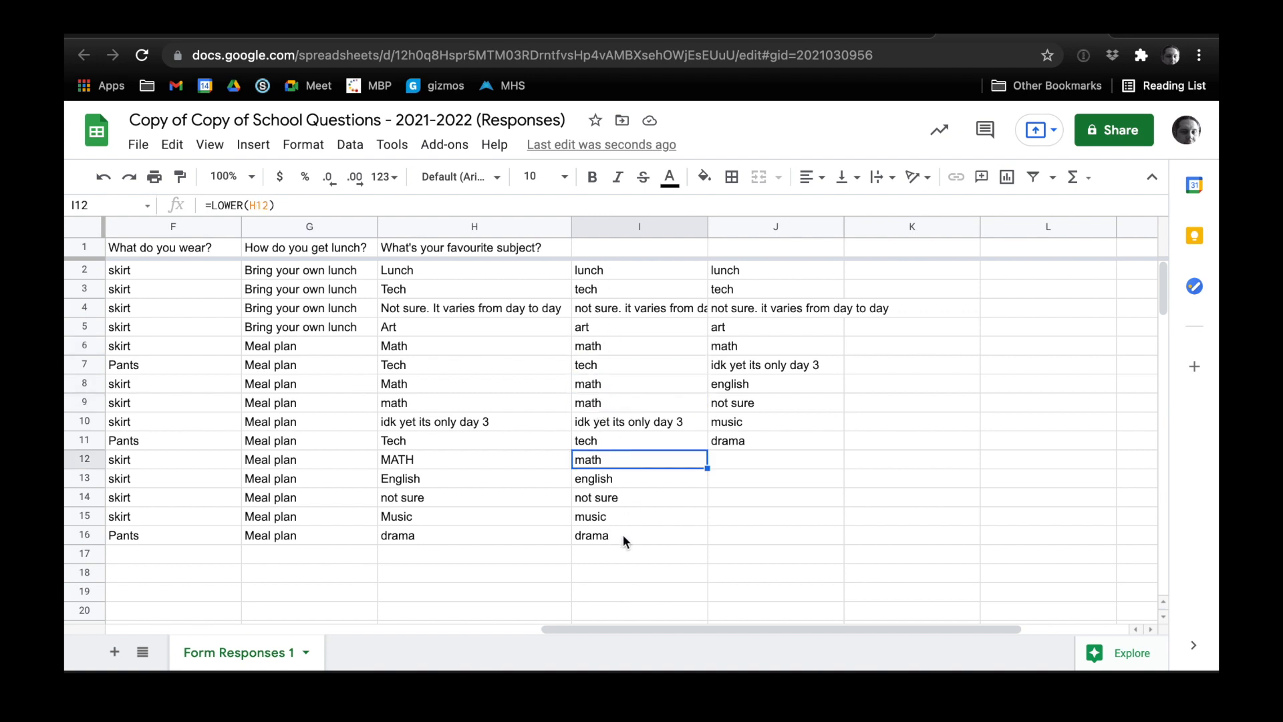
{"action": "scroll", "coordinate": [623, 535], "scroll_direction": "down", "scroll_amount": 20}
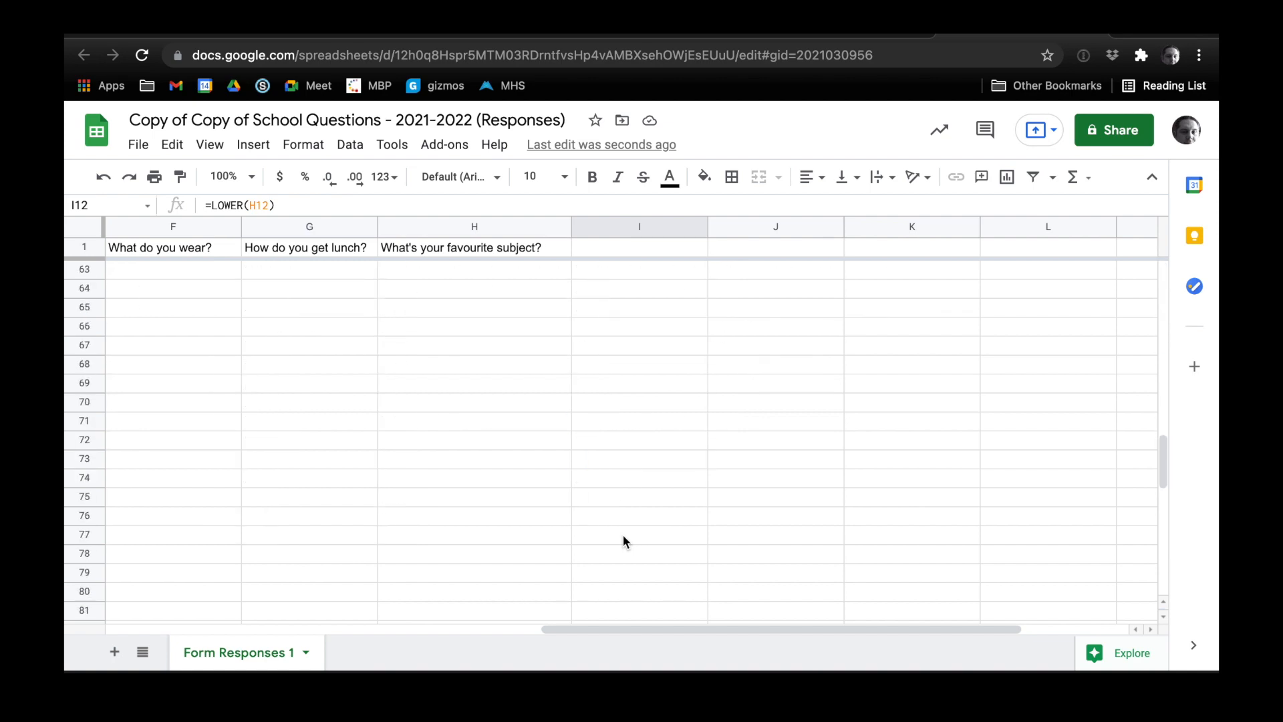
{"action": "scroll", "coordinate": [623, 535], "scroll_direction": "up", "scroll_amount": 20}
{"action": "scroll", "coordinate": [623, 535], "scroll_direction": "left", "scroll_amount": 3}
{"action": "scroll", "coordinate": [623, 540], "scroll_direction": "up", "scroll_amount": 10}
{"action": "scroll", "coordinate": [623, 540], "scroll_direction": "right", "scroll_amount": 3}
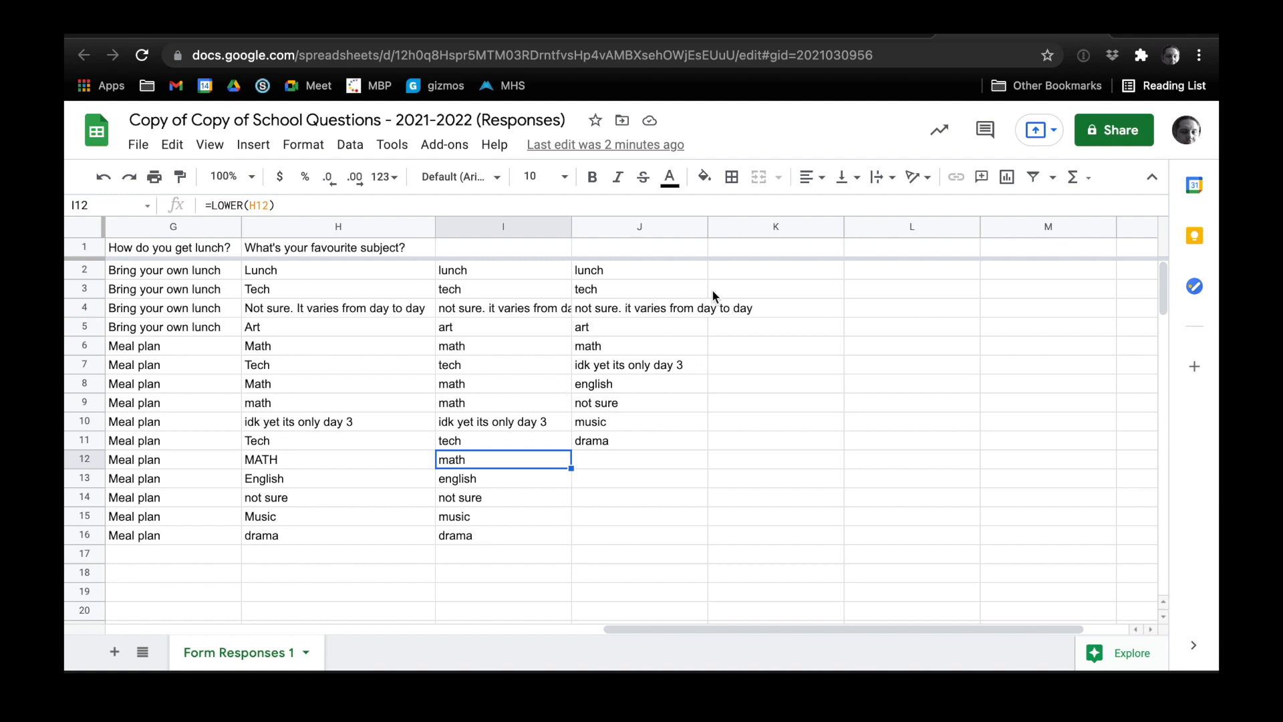
Step: Trace how the original answer in H2, the LOWER formula in I2 and the UNIQUE formula in J2 relate, and inspect J3:J6 for their contents
{"action": "left_click", "coordinate": [657, 274]}
{"action": "left_click", "coordinate": [496, 275]}
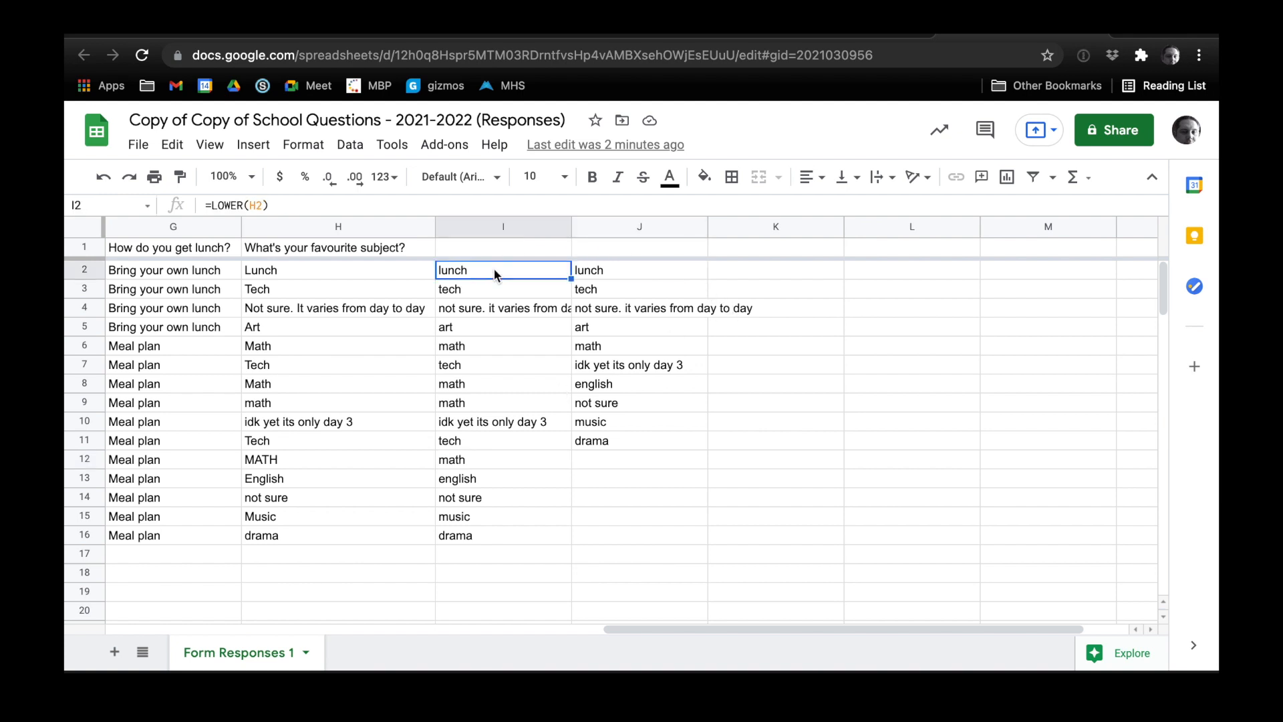
{"action": "left_click", "coordinate": [412, 275]}
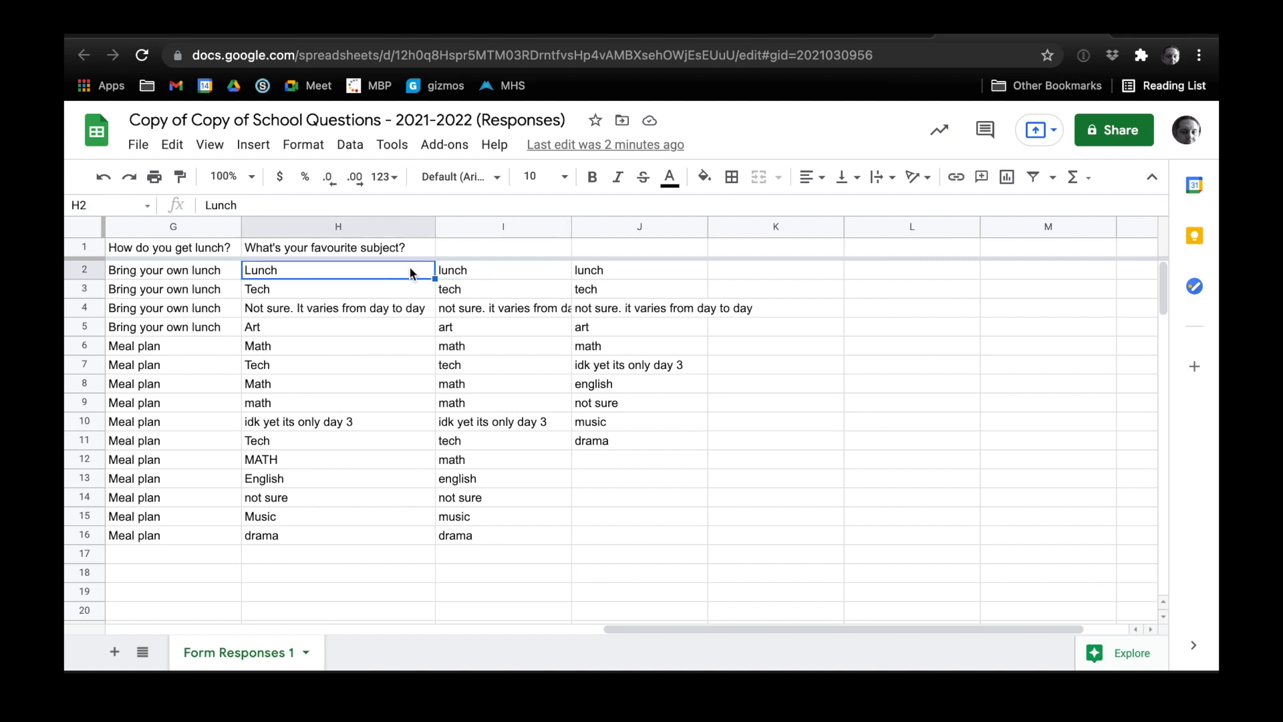
{"action": "left_click", "coordinate": [643, 274]}
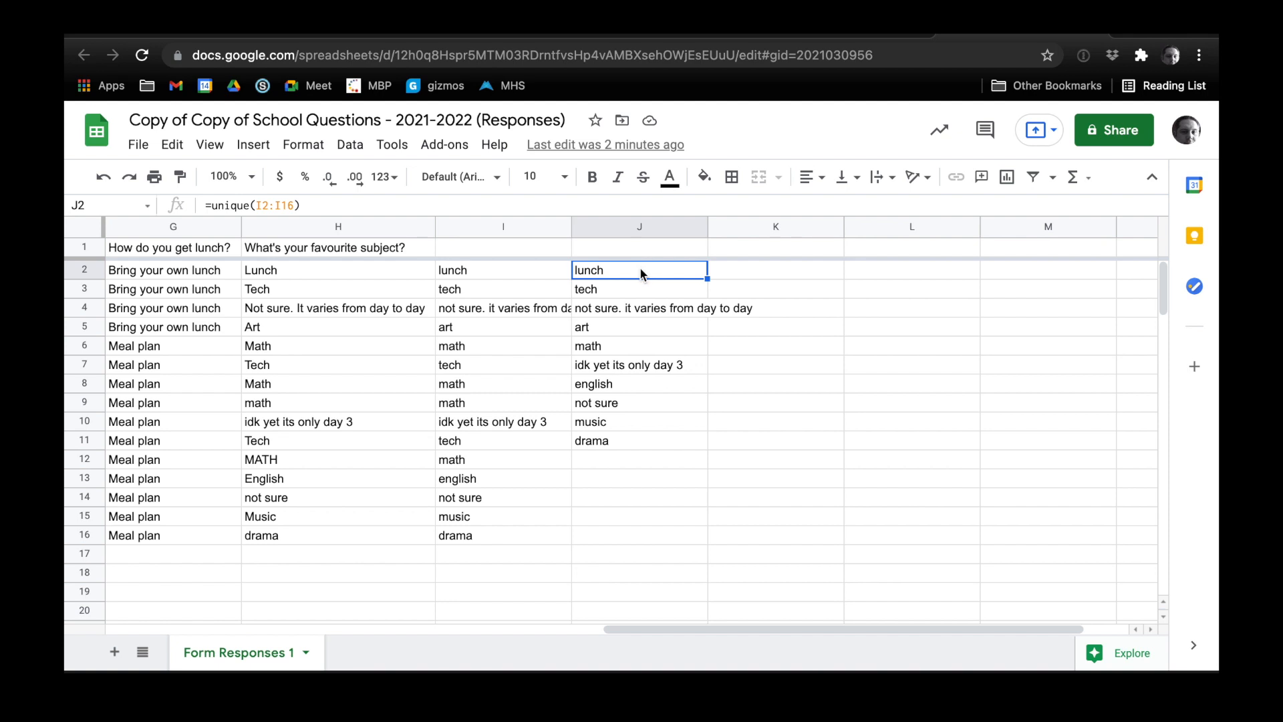
{"action": "left_click", "coordinate": [646, 291]}
{"action": "left_click", "coordinate": [641, 313]}
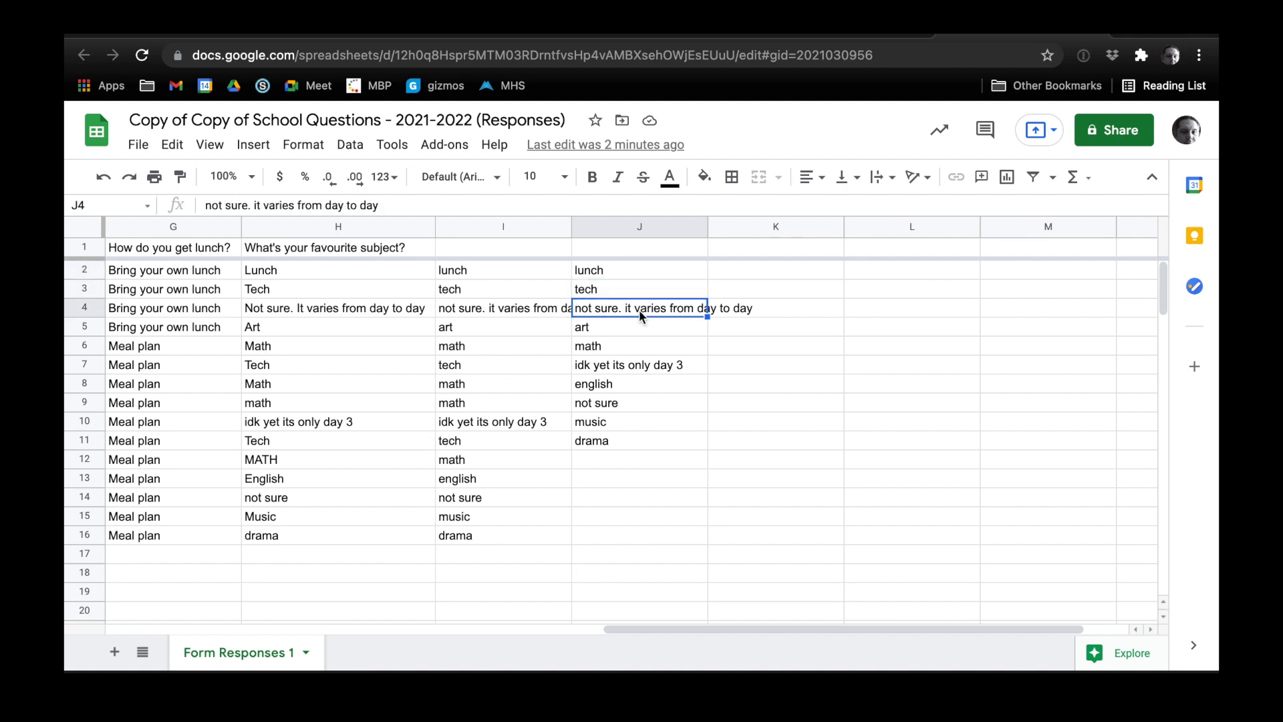
{"action": "left_click", "coordinate": [621, 287]}
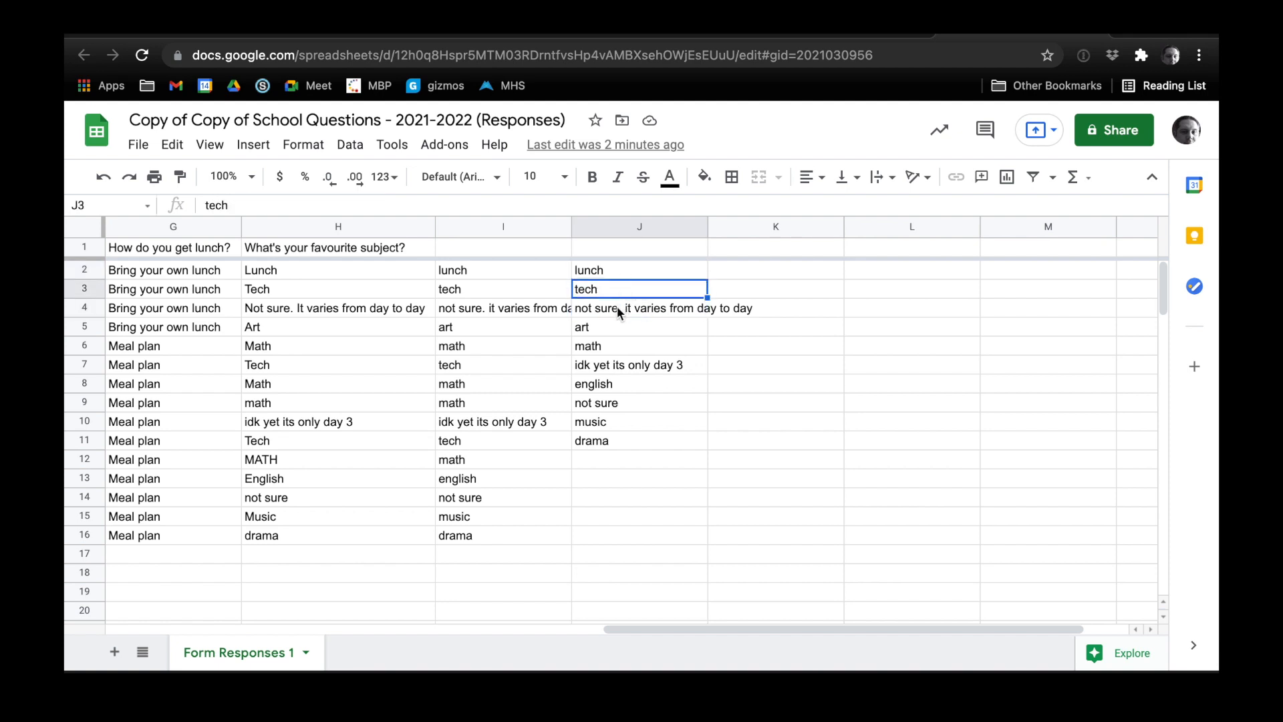
{"action": "left_click", "coordinate": [616, 307]}
{"action": "left_click", "coordinate": [615, 330]}
{"action": "left_click", "coordinate": [612, 346]}
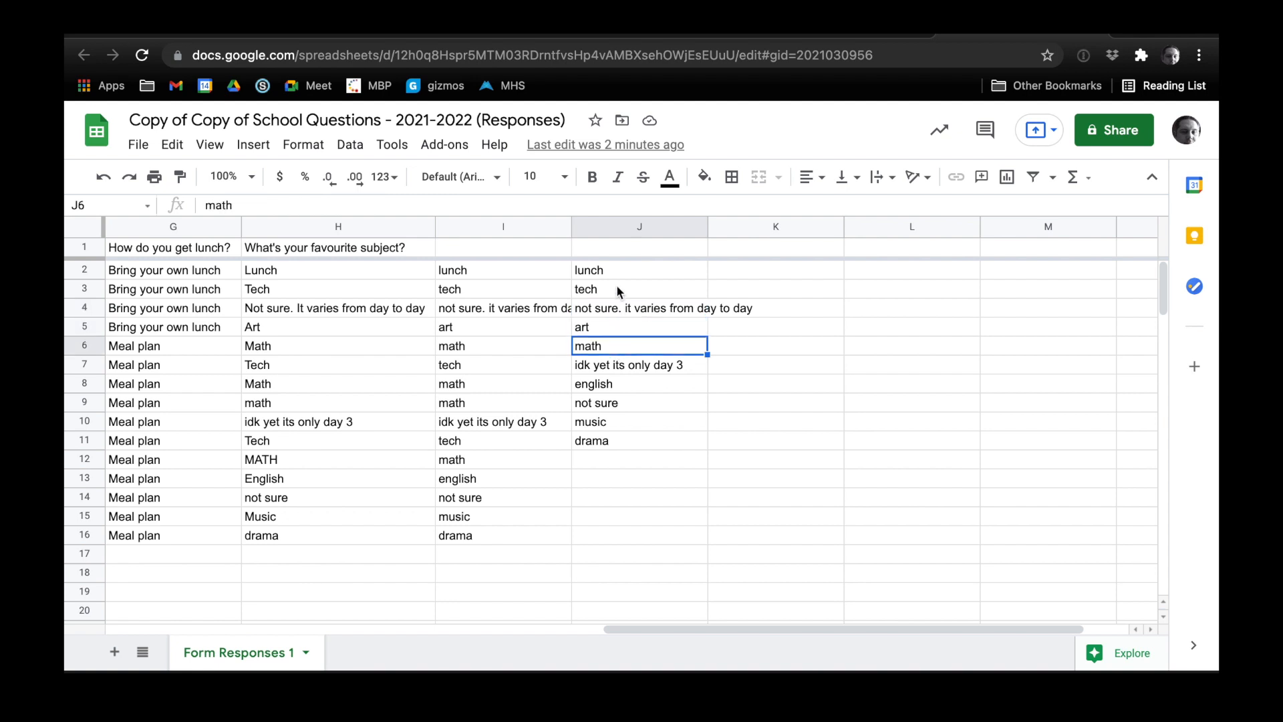
Step: Clear the UNIQUE formula from J2 and undo the deletion
{"action": "left_click", "coordinate": [614, 271]}
{"action": "key", "text": "BackSpace"}
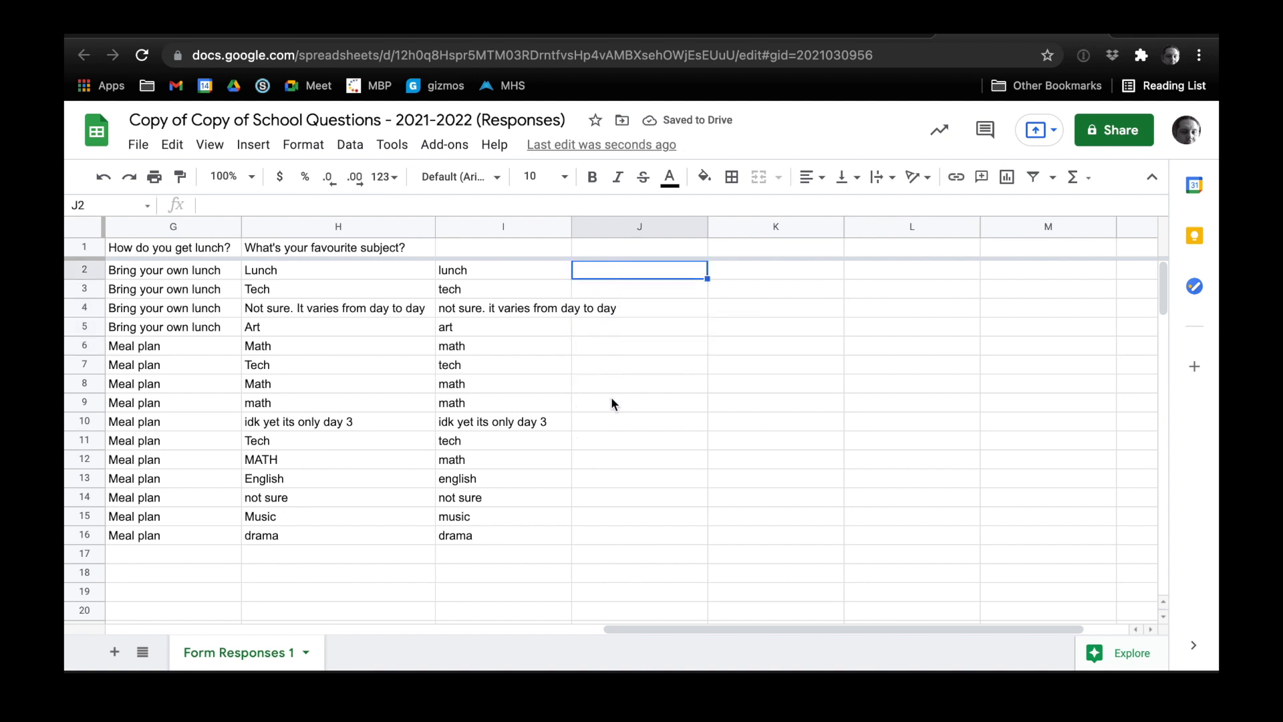
{"action": "key", "text": "ctrl+z"}
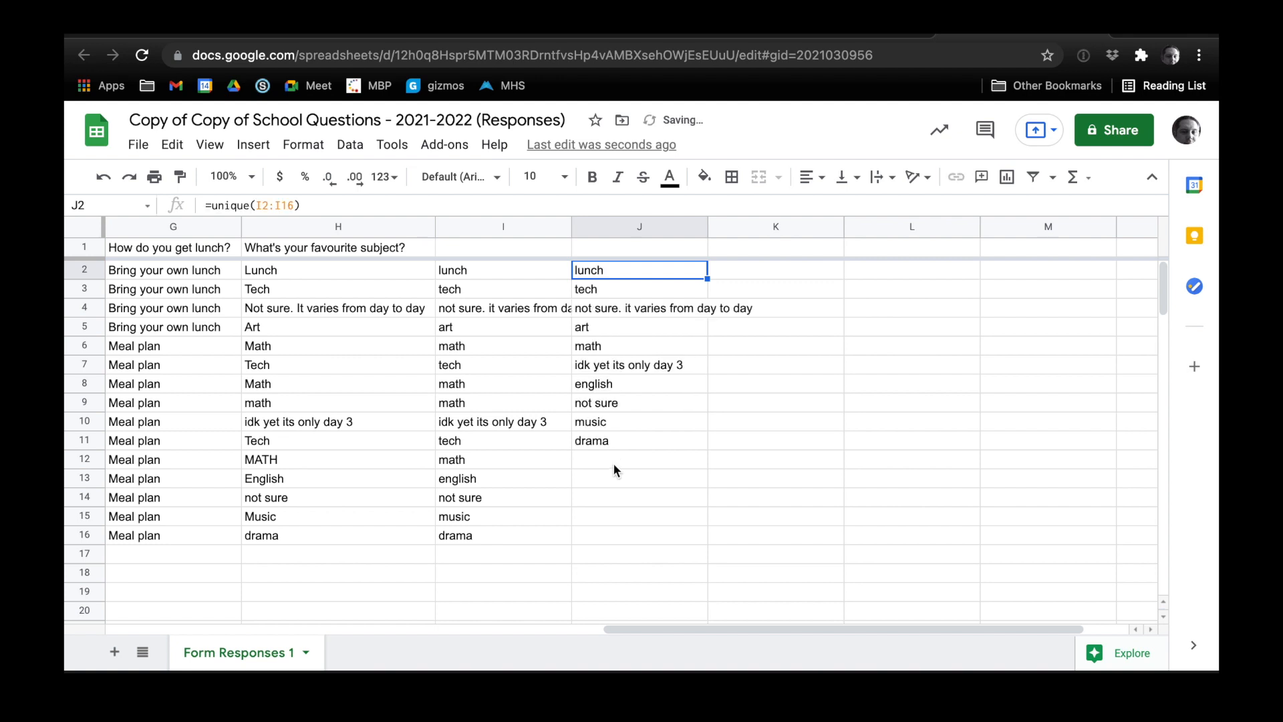
Step: Try to delete the drama cell J11 from the UNIQUE results in column J
{"action": "left_click", "coordinate": [611, 421]}
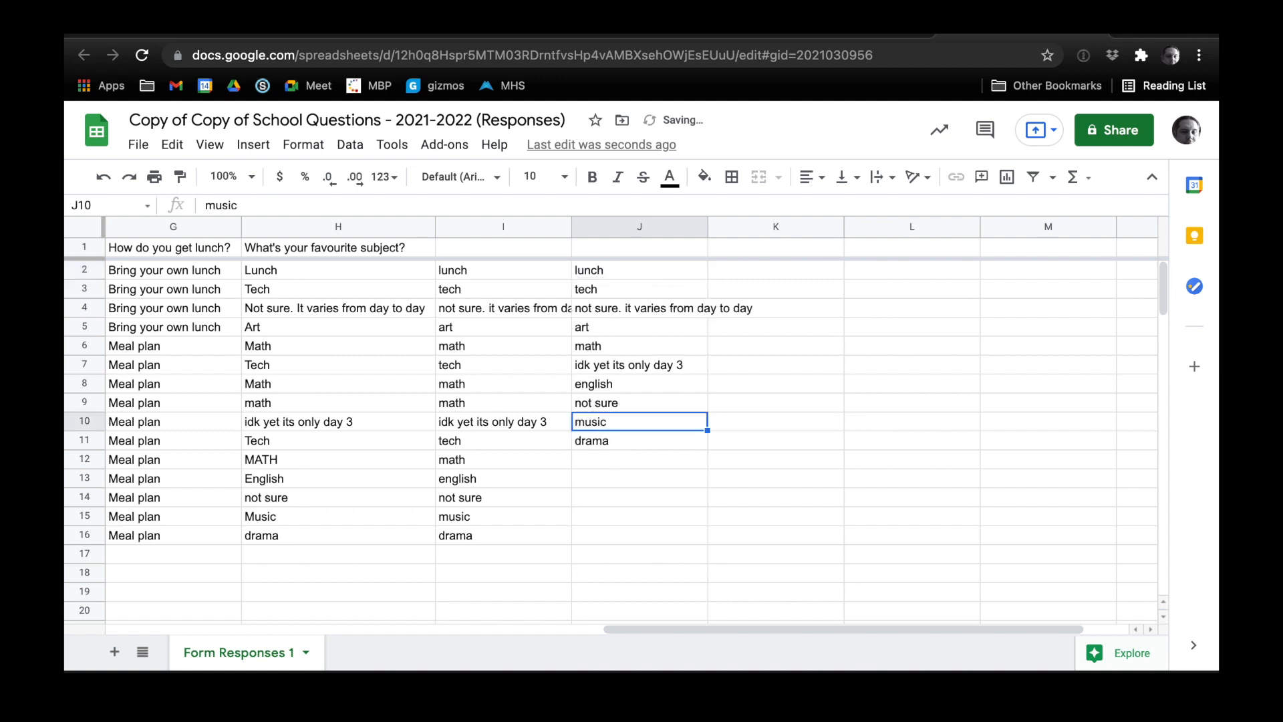
{"action": "left_click", "coordinate": [591, 440]}
{"action": "right_click", "coordinate": [591, 440]}
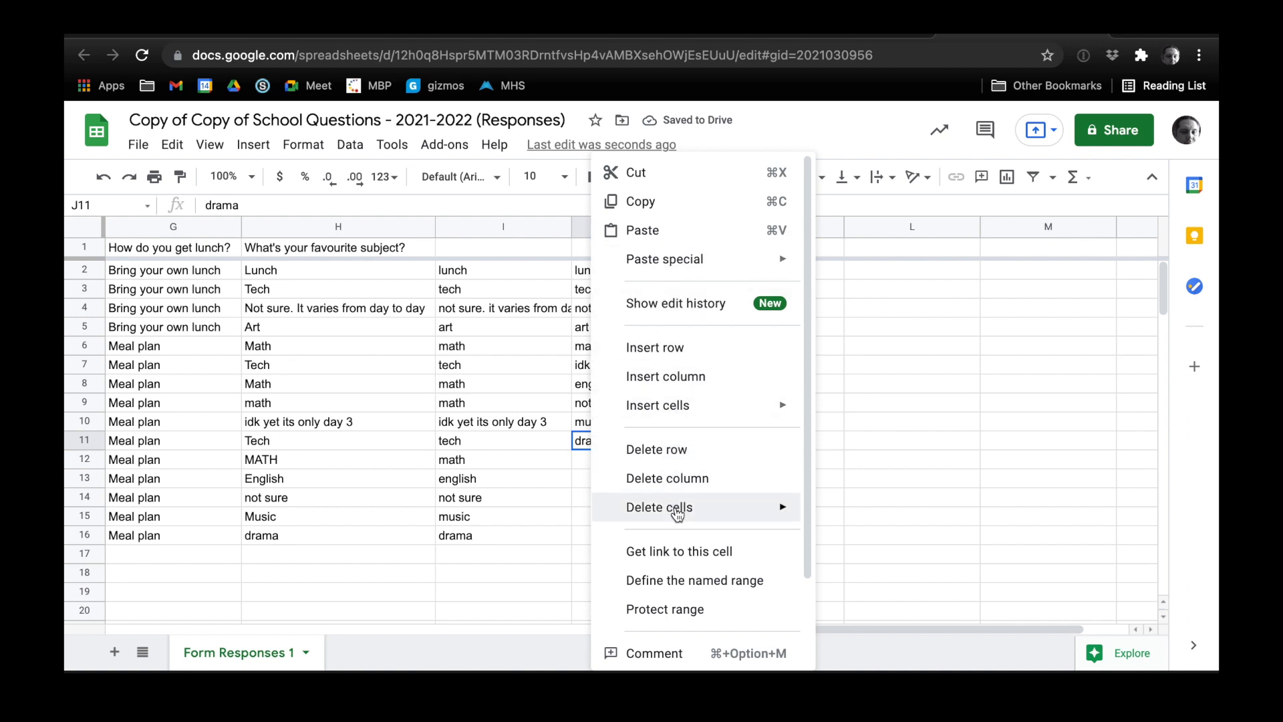
{"action": "mouse_move", "coordinate": [677, 513]}
{"action": "left_click", "coordinate": [826, 516]}
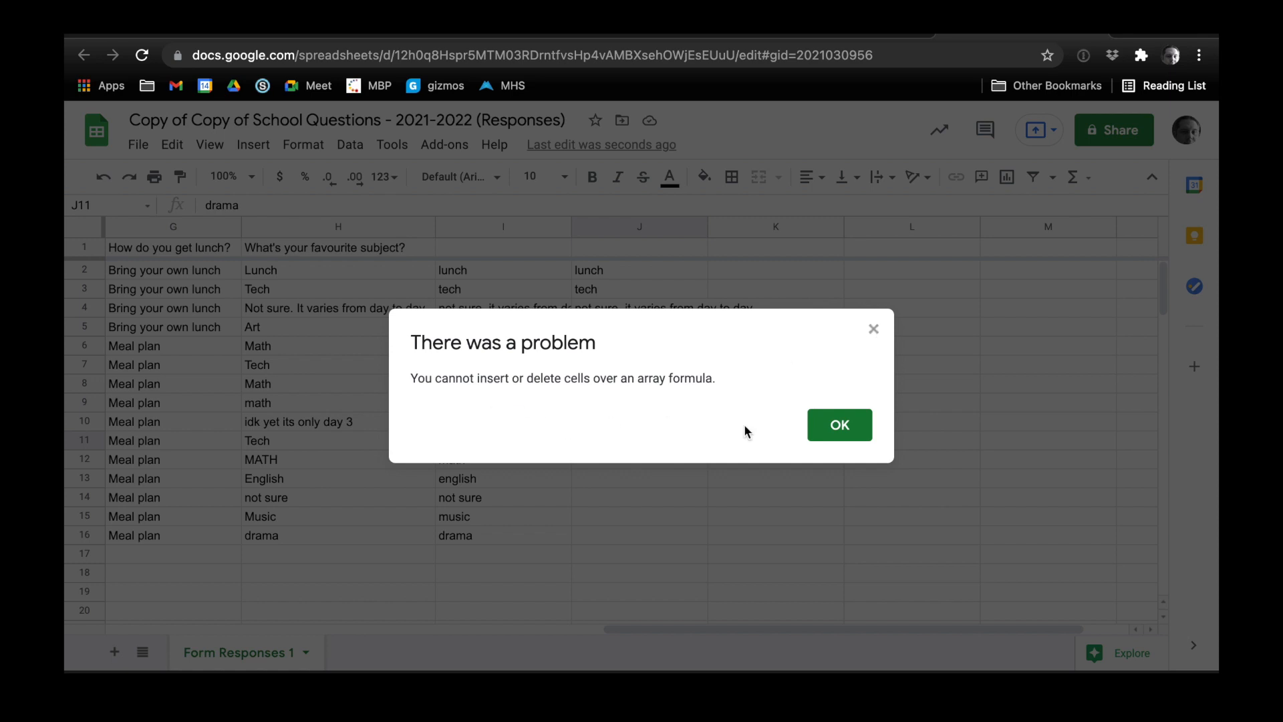
{"action": "left_click", "coordinate": [874, 328]}
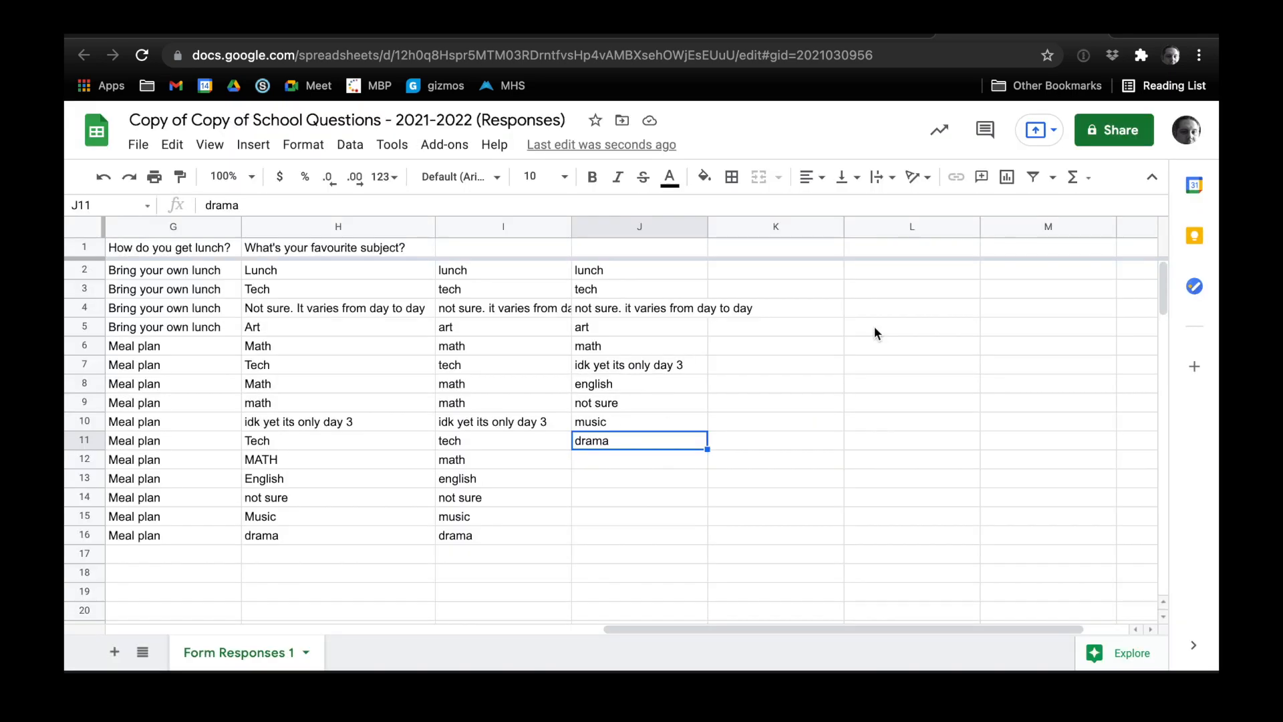
Step: Widen column J so that the longest entry of the unique list fits inside it
{"action": "left_click", "coordinate": [606, 274]}
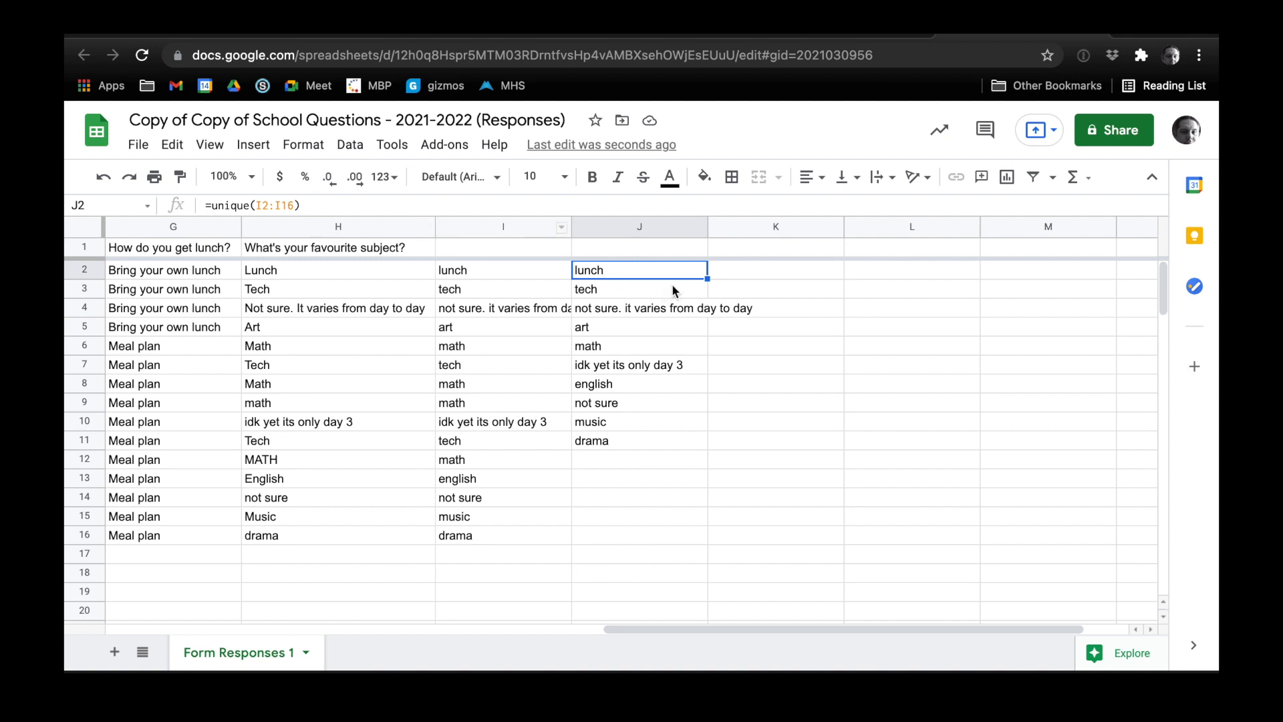
{"action": "left_click", "coordinate": [747, 273]}
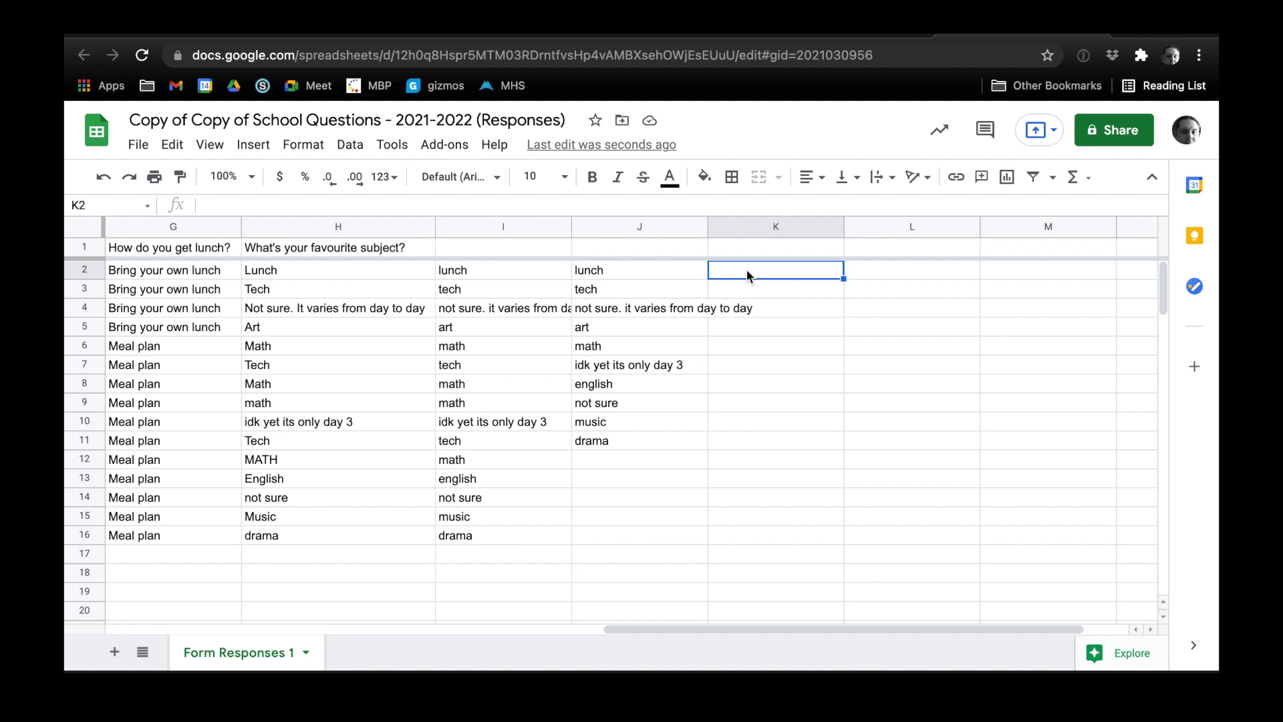
{"action": "left_click", "coordinate": [613, 271]}
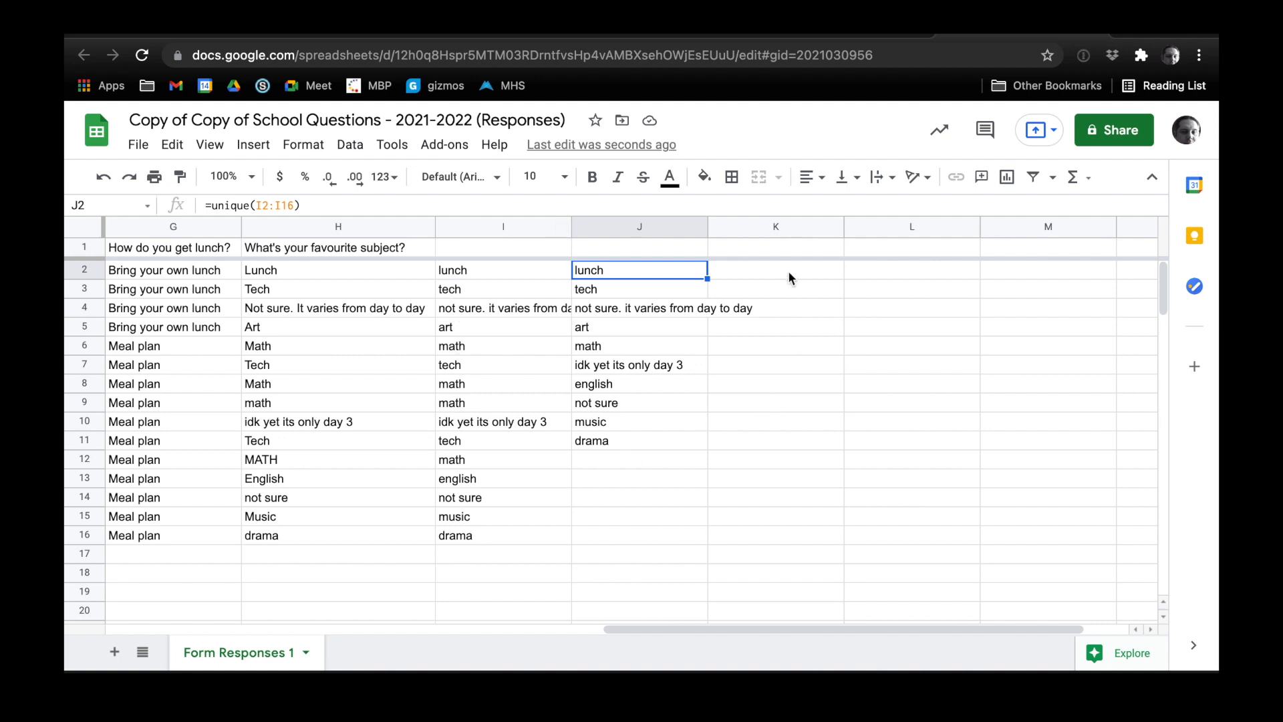
{"action": "left_click_drag", "start_coordinate": [708, 227], "coordinate": [769, 231]}
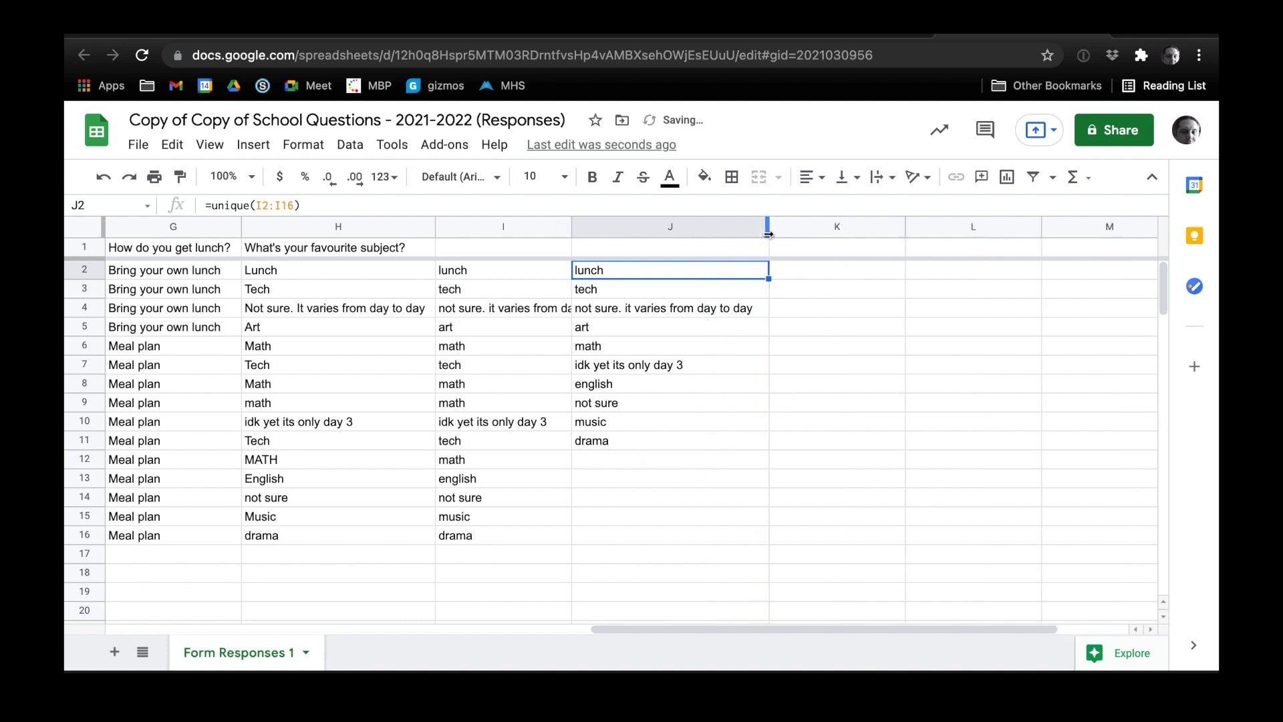
Step: Enter =COUNTIF(I2:I16,J2) in K2 to count how often the first unique answer occurs in the lower-case list
{"action": "left_click", "coordinate": [820, 273]}
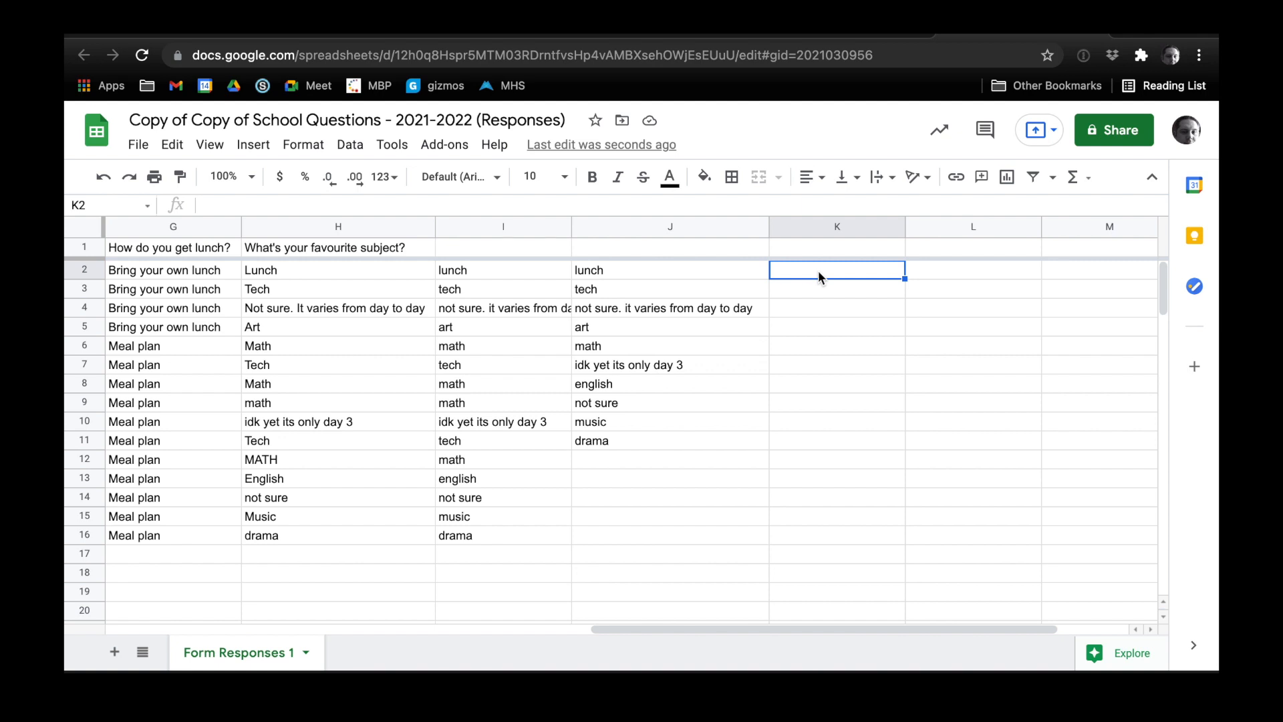
{"action": "type", "text": "="}
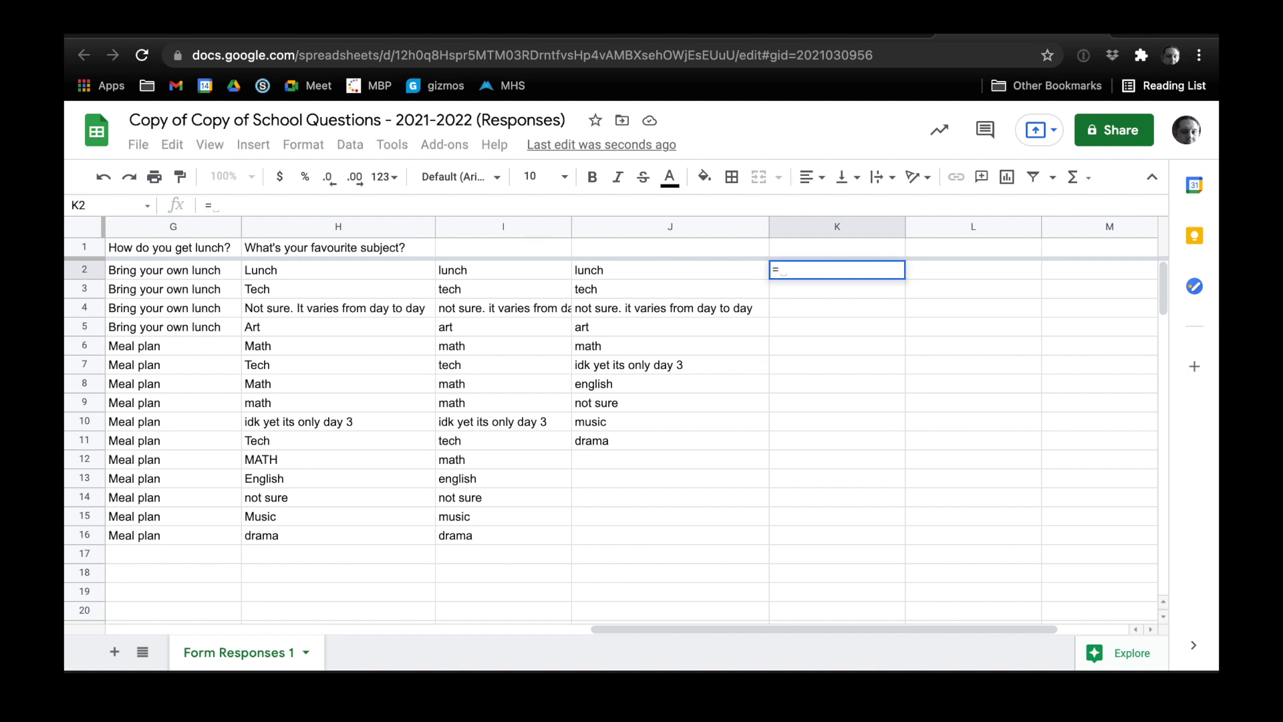
{"action": "type", "text": "cou"}
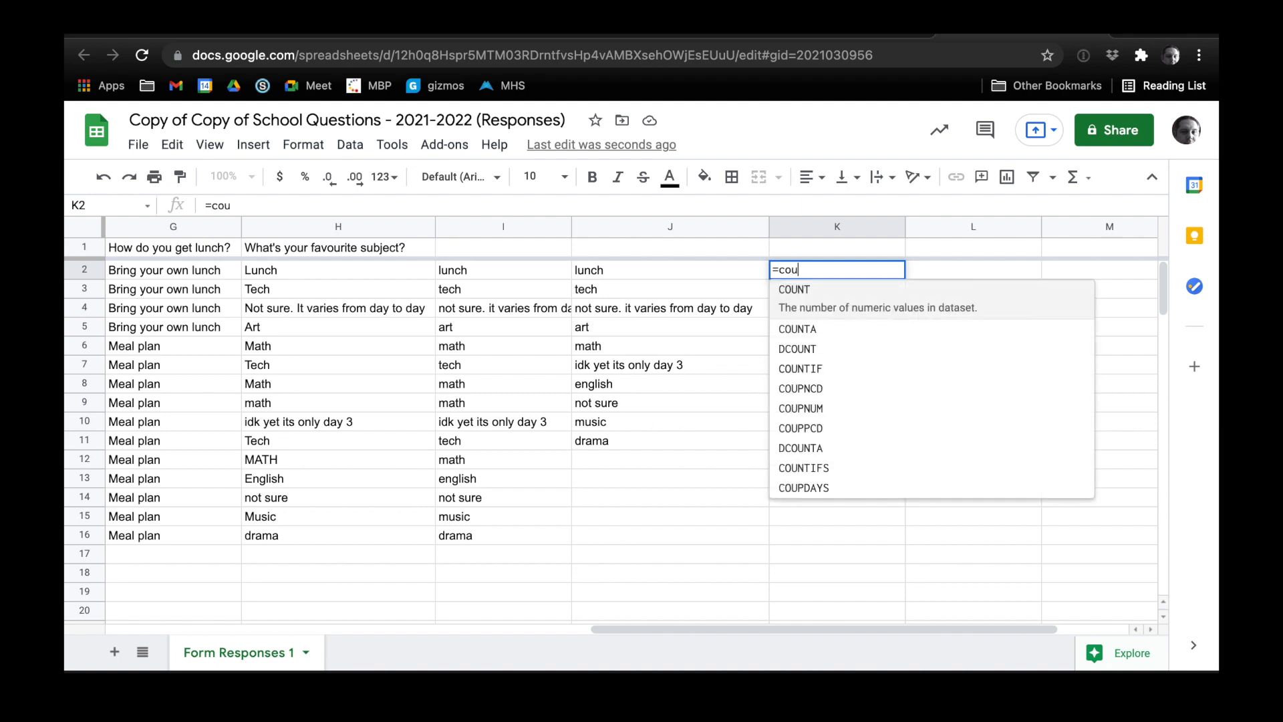
{"action": "type", "text": "nif"}
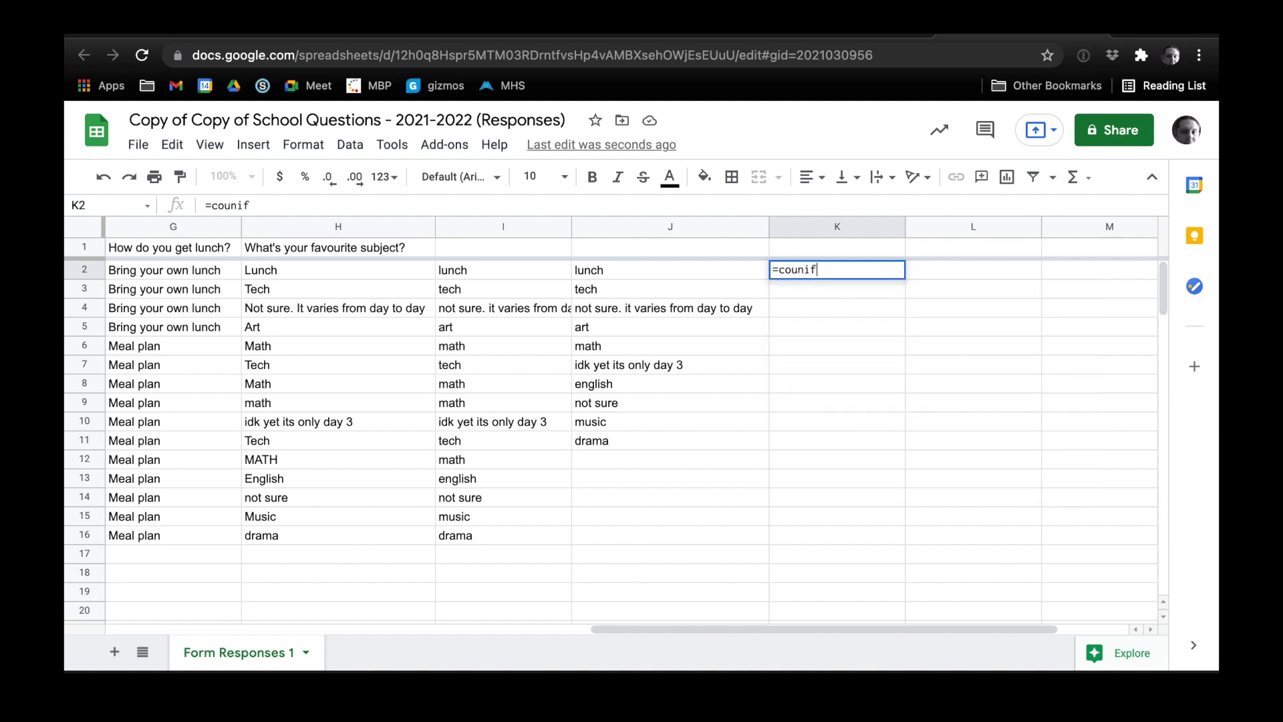
{"action": "left_click", "coordinate": [806, 269]}
{"action": "type", "text": "t"}
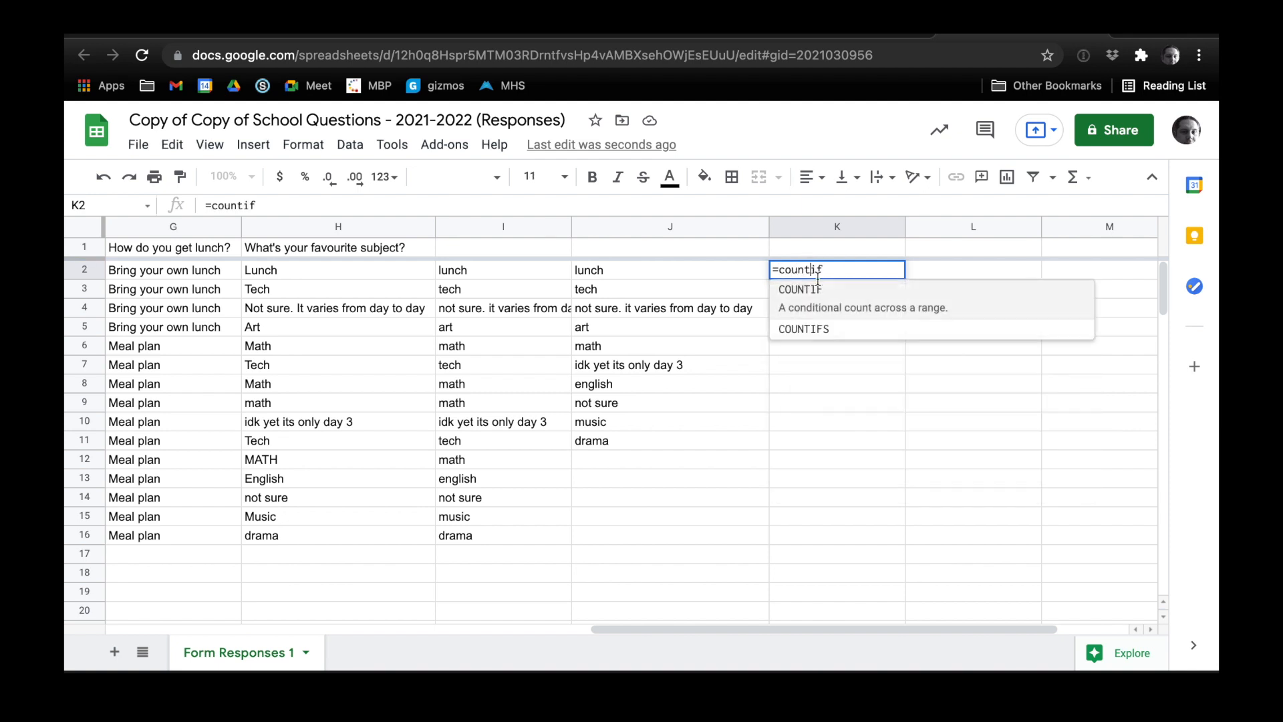
{"action": "left_click", "coordinate": [845, 270]}
{"action": "left_click", "coordinate": [807, 292]}
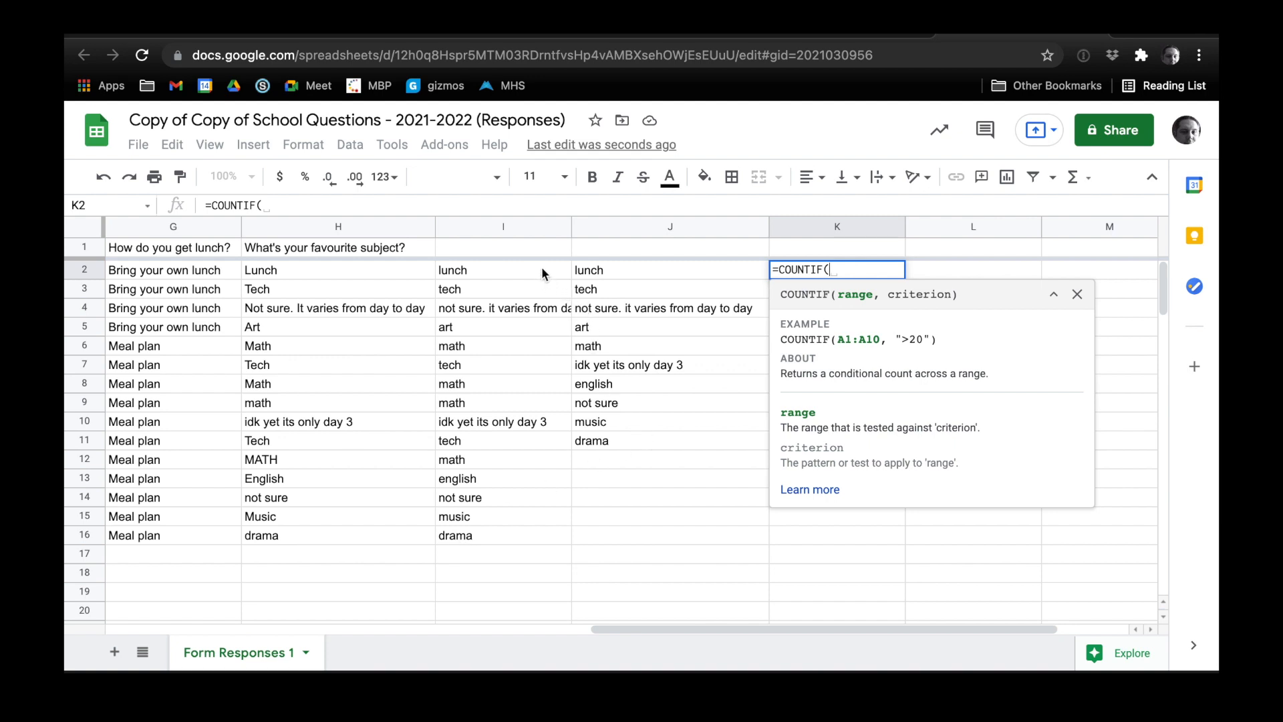
{"action": "left_click_drag", "start_coordinate": [542, 267], "coordinate": [533, 540]}
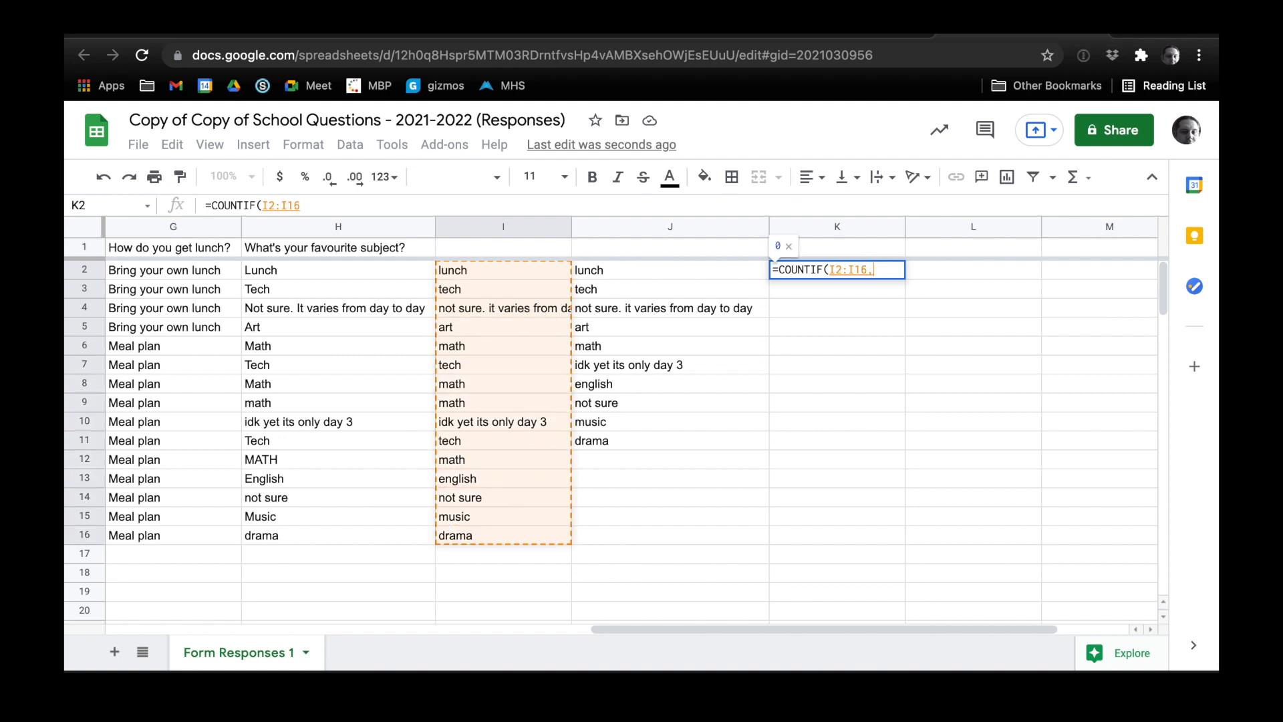
{"action": "type", "text": ","}
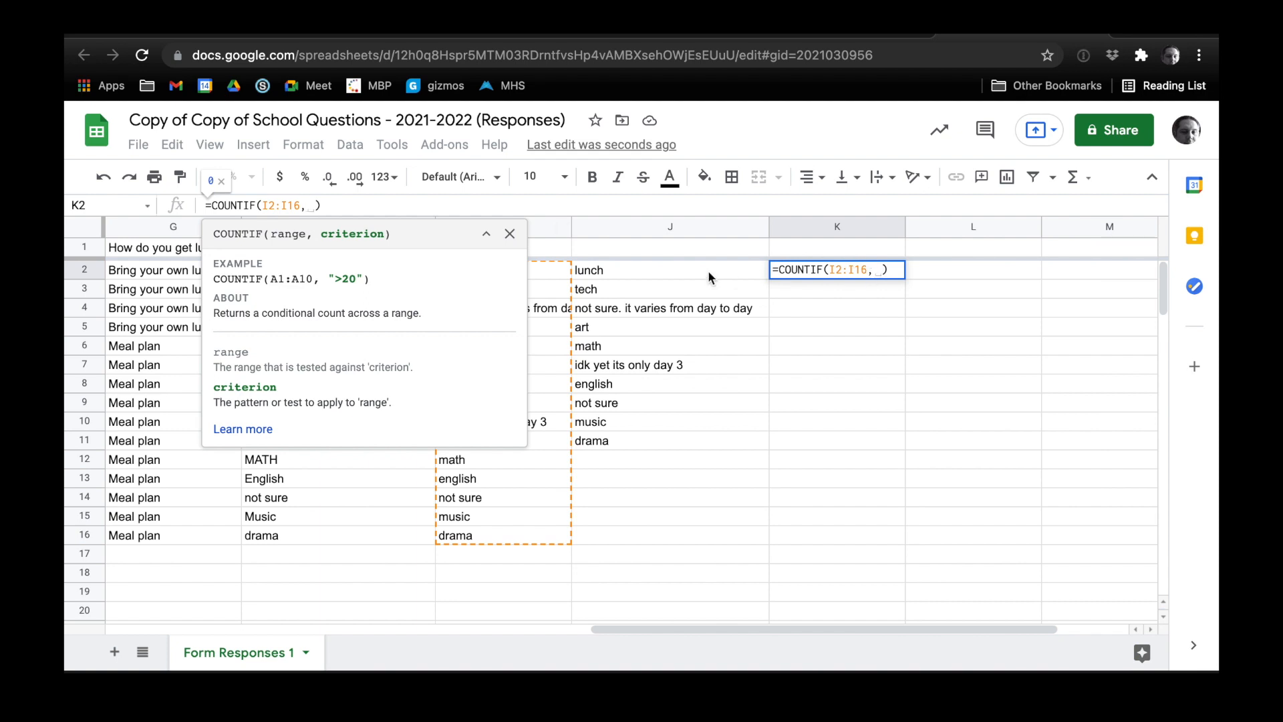
{"action": "left_click", "coordinate": [707, 270]}
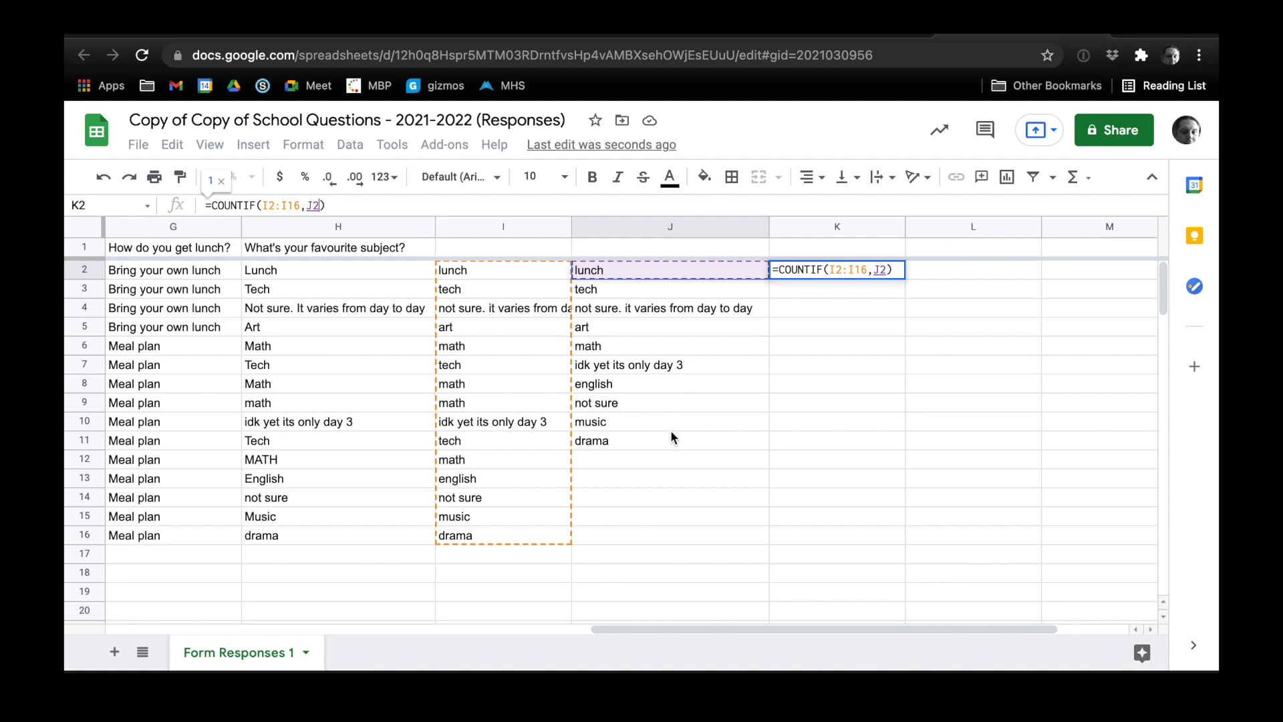
{"action": "left_click", "coordinate": [896, 269]}
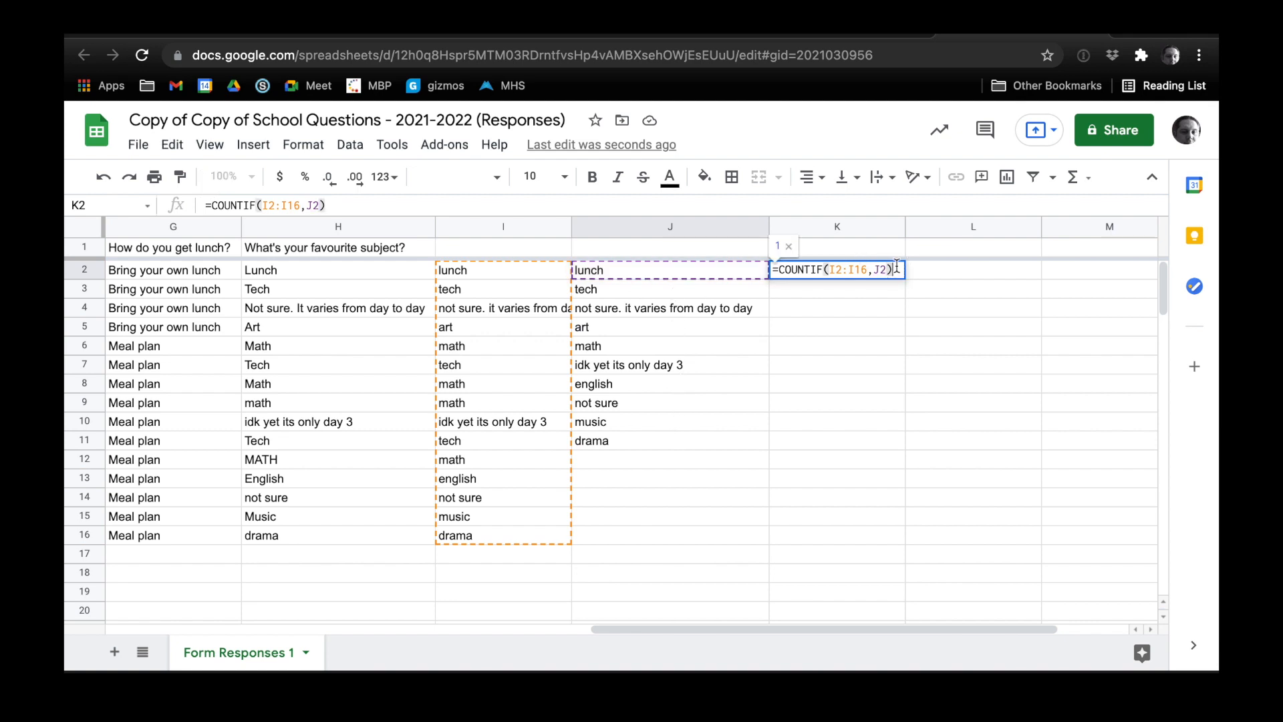
{"action": "key", "text": "Return"}
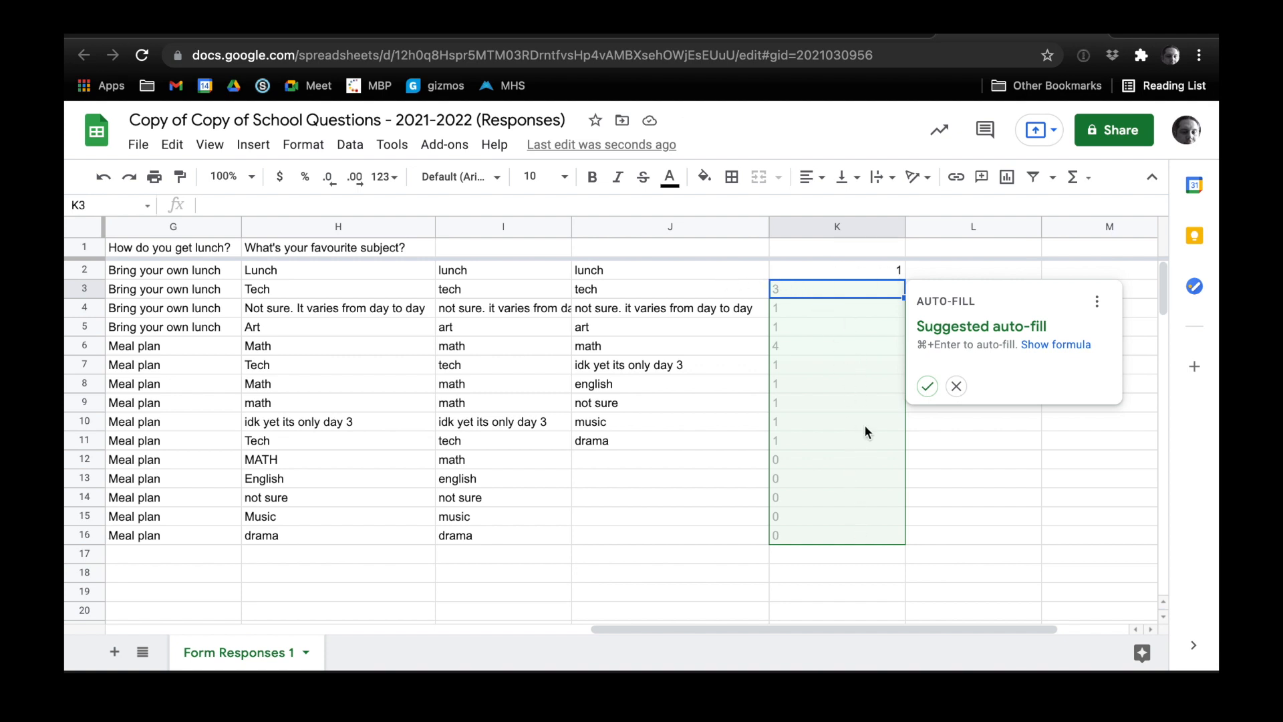
Step: Accept the suggested auto-fill of the COUNTIF formula down column K and undo it
{"action": "left_click", "coordinate": [928, 387]}
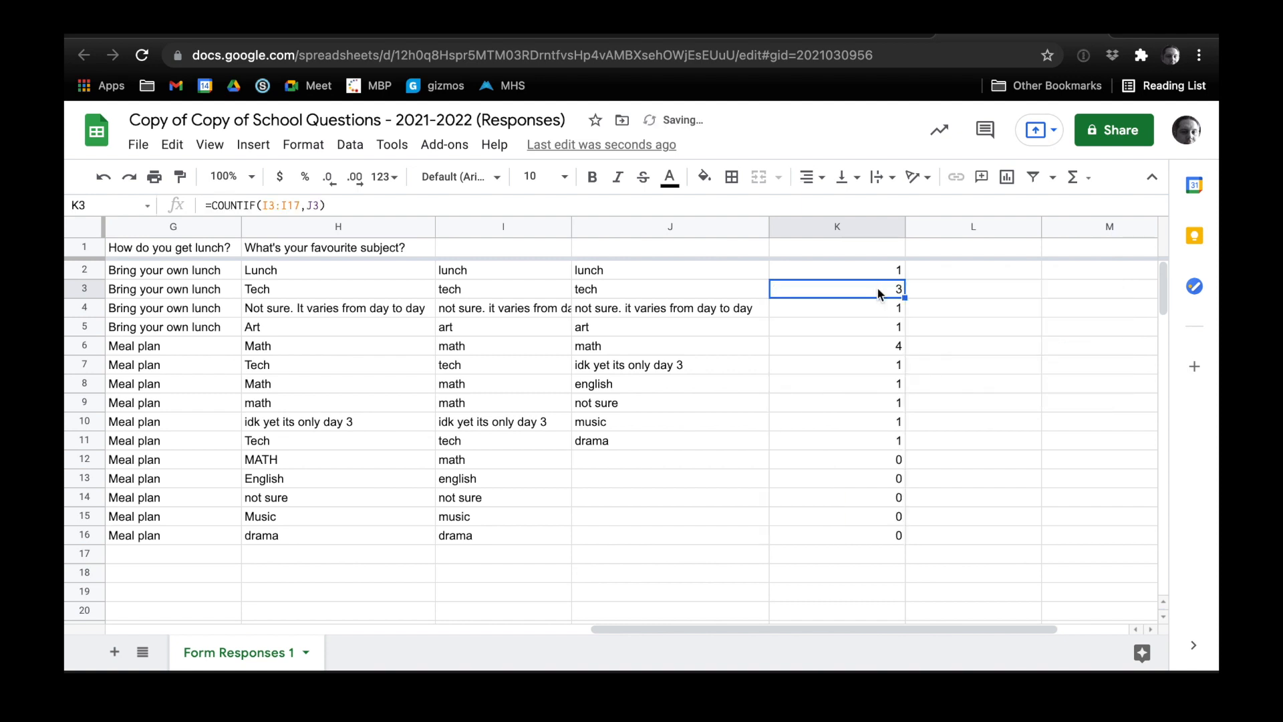
{"action": "left_click", "coordinate": [629, 295]}
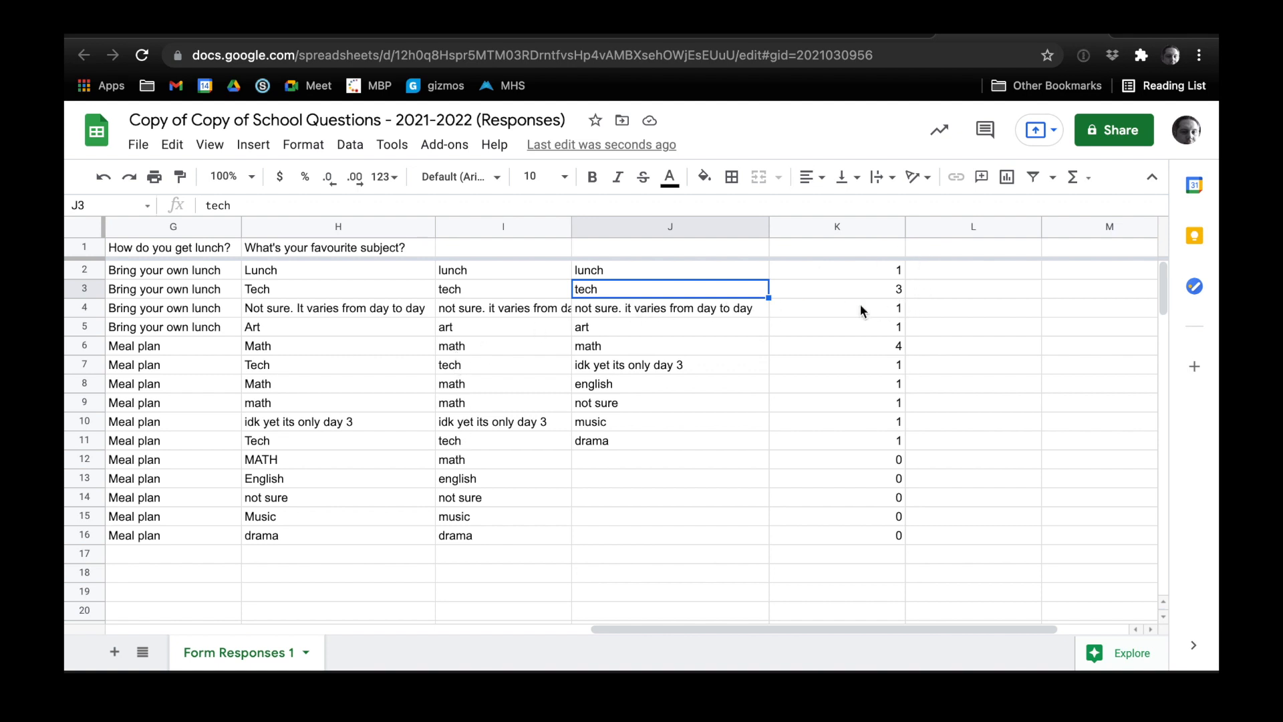
{"action": "key", "text": "super+z"}
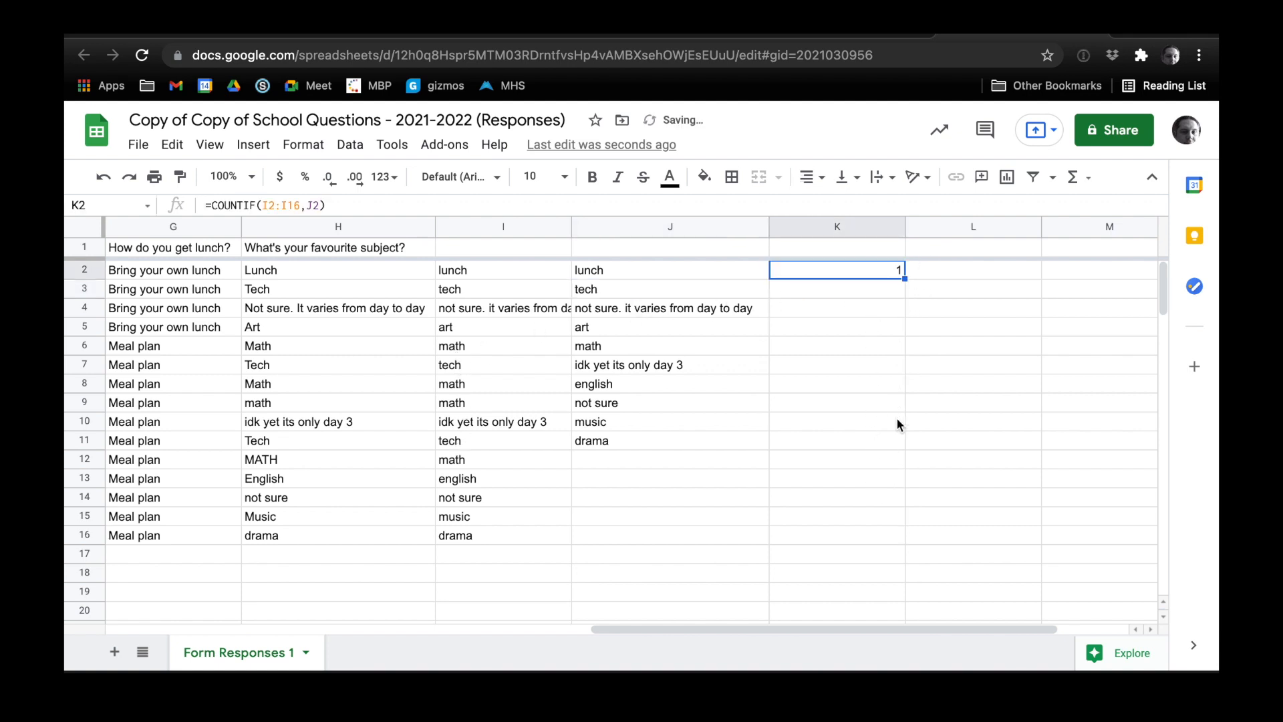
Step: Compare the unique entry in J2 with its count in K2 and go through K3:K11, where the remaining counts belong
{"action": "left_click", "coordinate": [858, 286]}
{"action": "left_click", "coordinate": [860, 270]}
{"action": "left_click", "coordinate": [733, 266]}
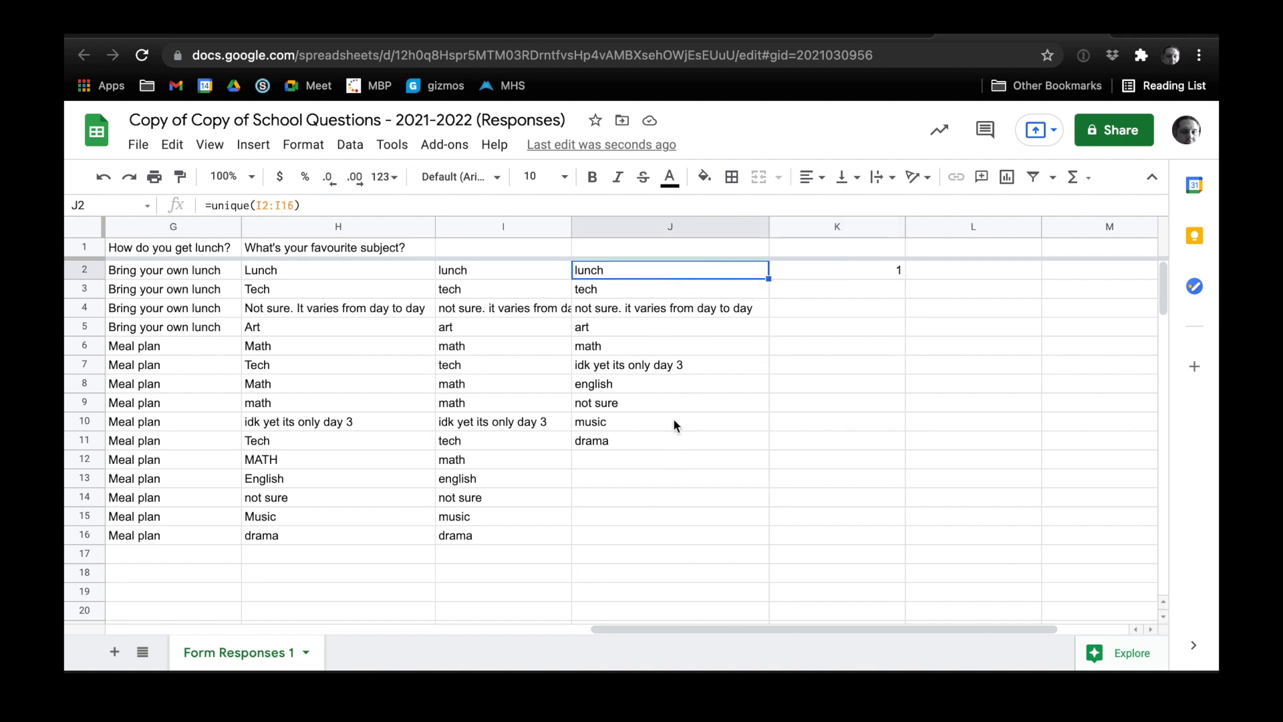
{"action": "left_click", "coordinate": [828, 270]}
{"action": "left_click", "coordinate": [806, 291]}
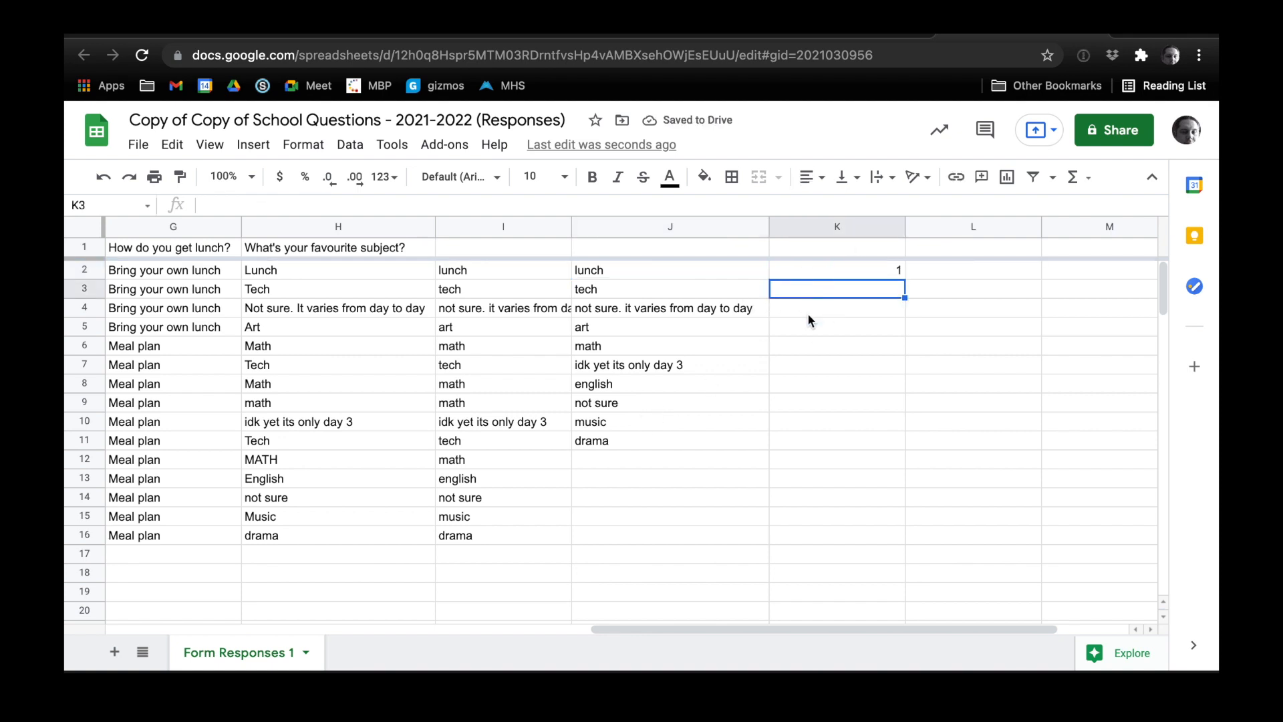
{"action": "left_click", "coordinate": [807, 313]}
{"action": "left_click", "coordinate": [807, 327]}
{"action": "left_click", "coordinate": [808, 347]}
{"action": "left_click", "coordinate": [807, 364]}
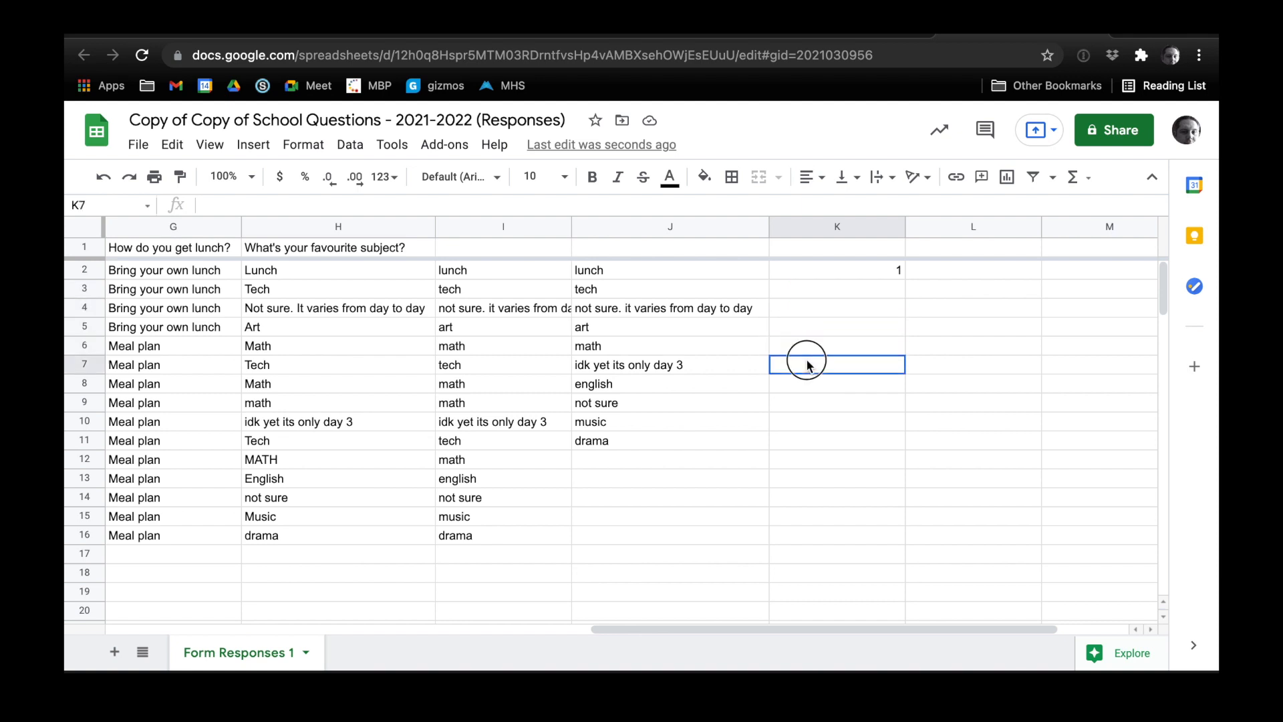
{"action": "left_click", "coordinate": [806, 385]}
{"action": "left_click", "coordinate": [806, 403]}
{"action": "left_click", "coordinate": [805, 422]}
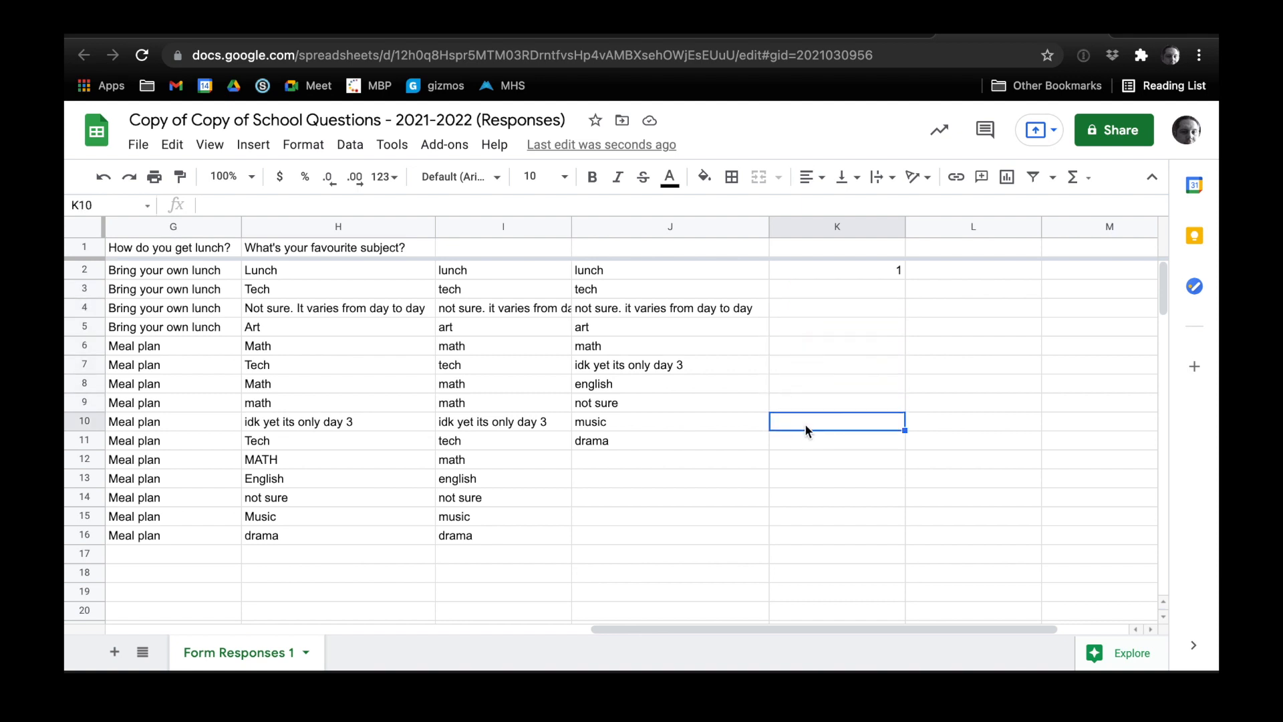
{"action": "left_click", "coordinate": [805, 441]}
Step: Delete the UNIQUE formula from J2 and undo the deletion
{"action": "left_click", "coordinate": [619, 272]}
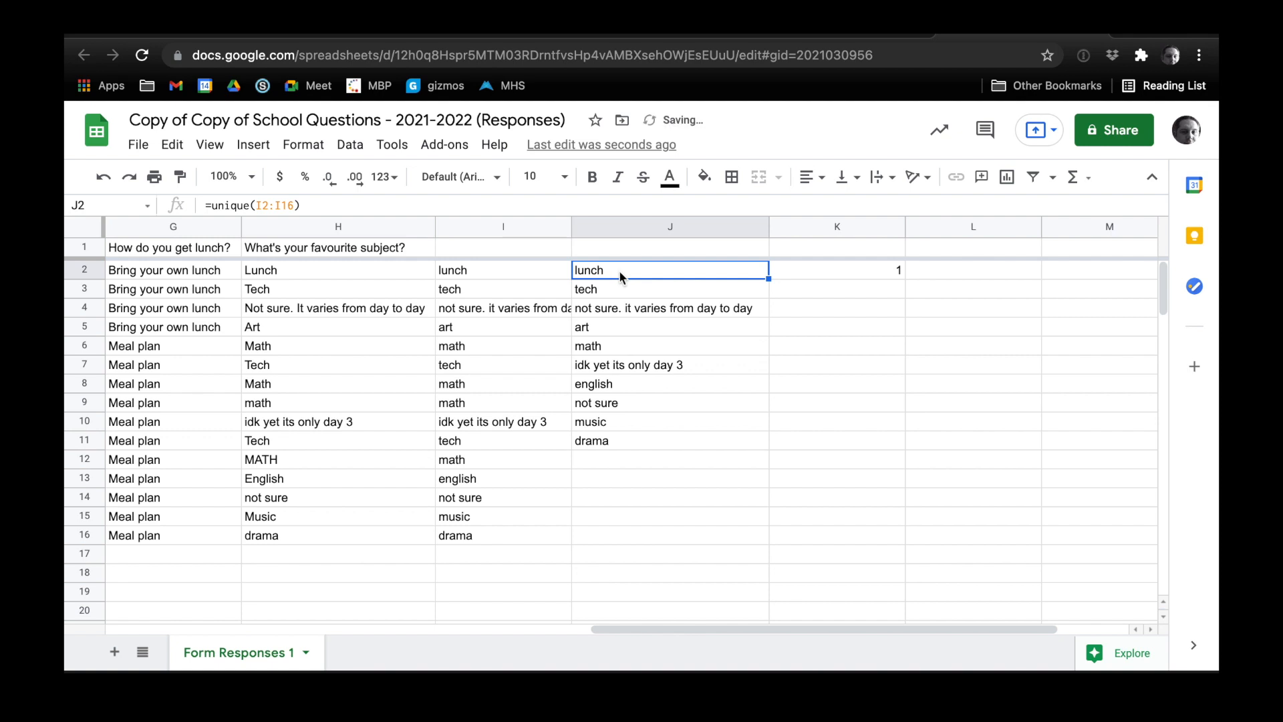
{"action": "key", "text": "super+z"}
{"action": "left_click", "coordinate": [619, 270]}
{"action": "key", "text": "Delete"}
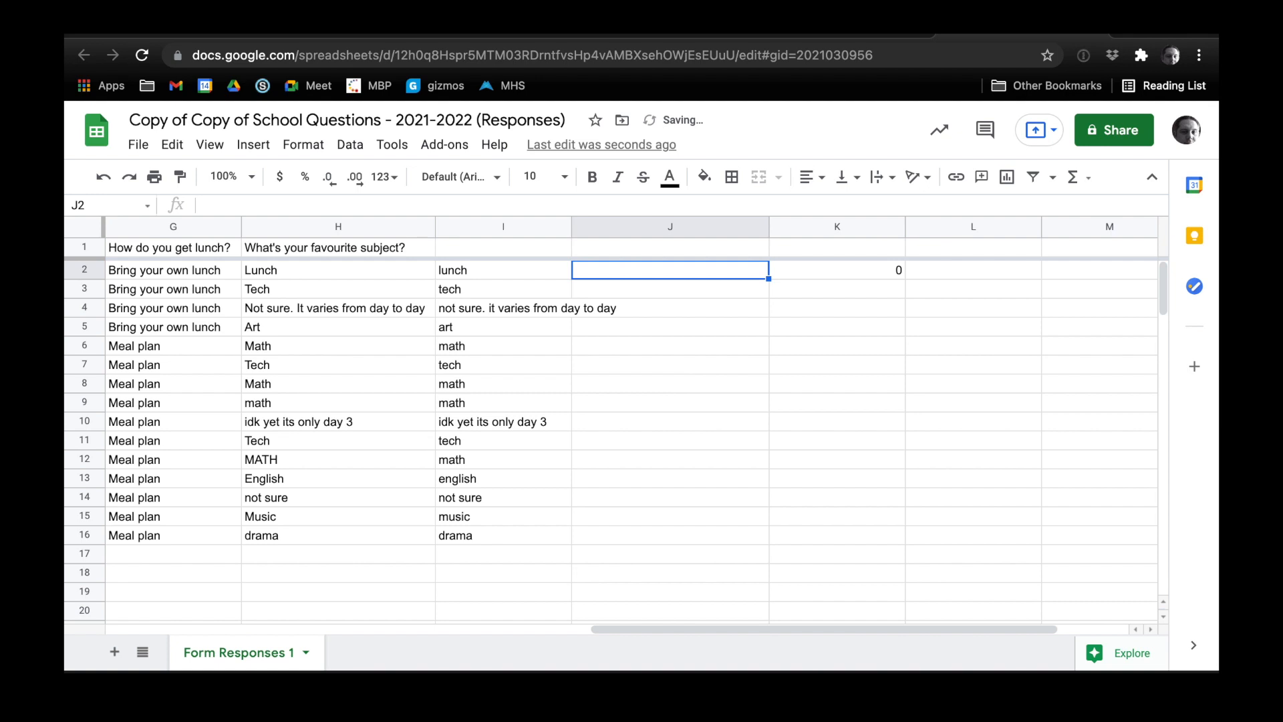
{"action": "key", "text": "super+z"}
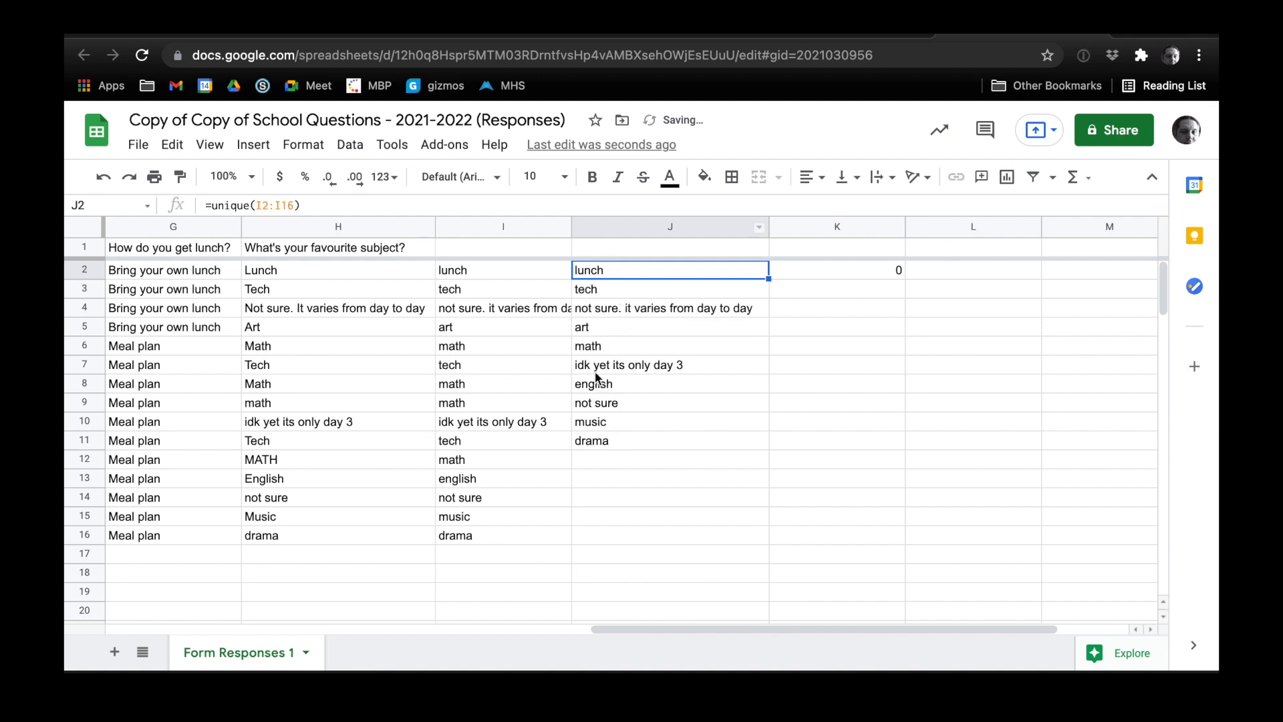
Step: Replace the "lunch" criterion in K2's COUNTIF formula with a reference to J2, giving =COUNTIF(I2:I16,J2)
{"action": "left_click", "coordinate": [815, 276]}
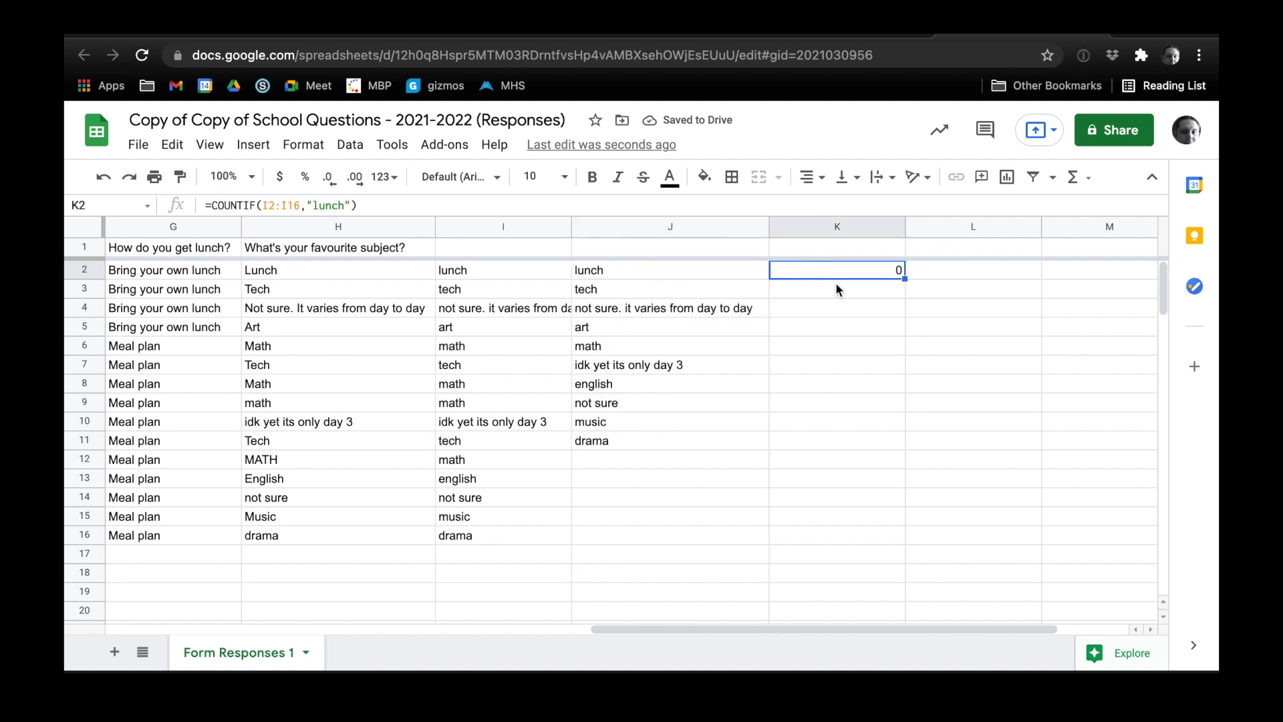
{"action": "left_click_drag", "start_coordinate": [350, 205], "coordinate": [311, 203]}
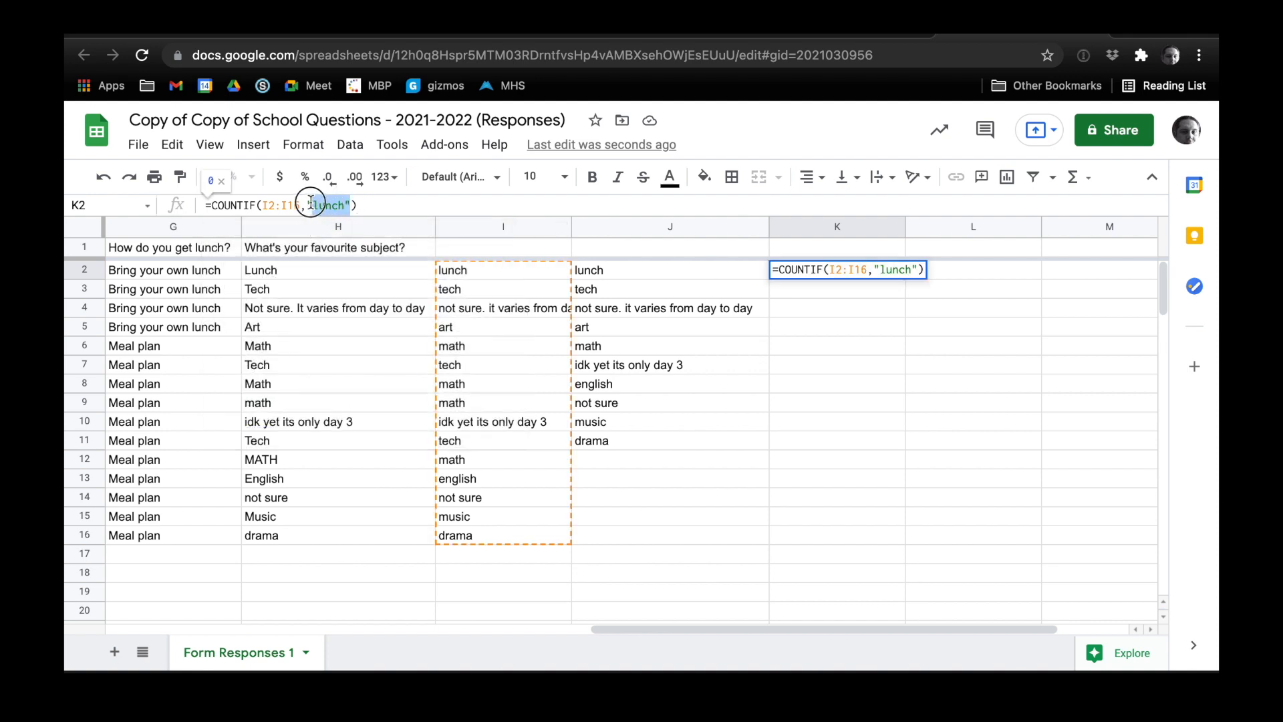
{"action": "key", "text": "BackSpace"}
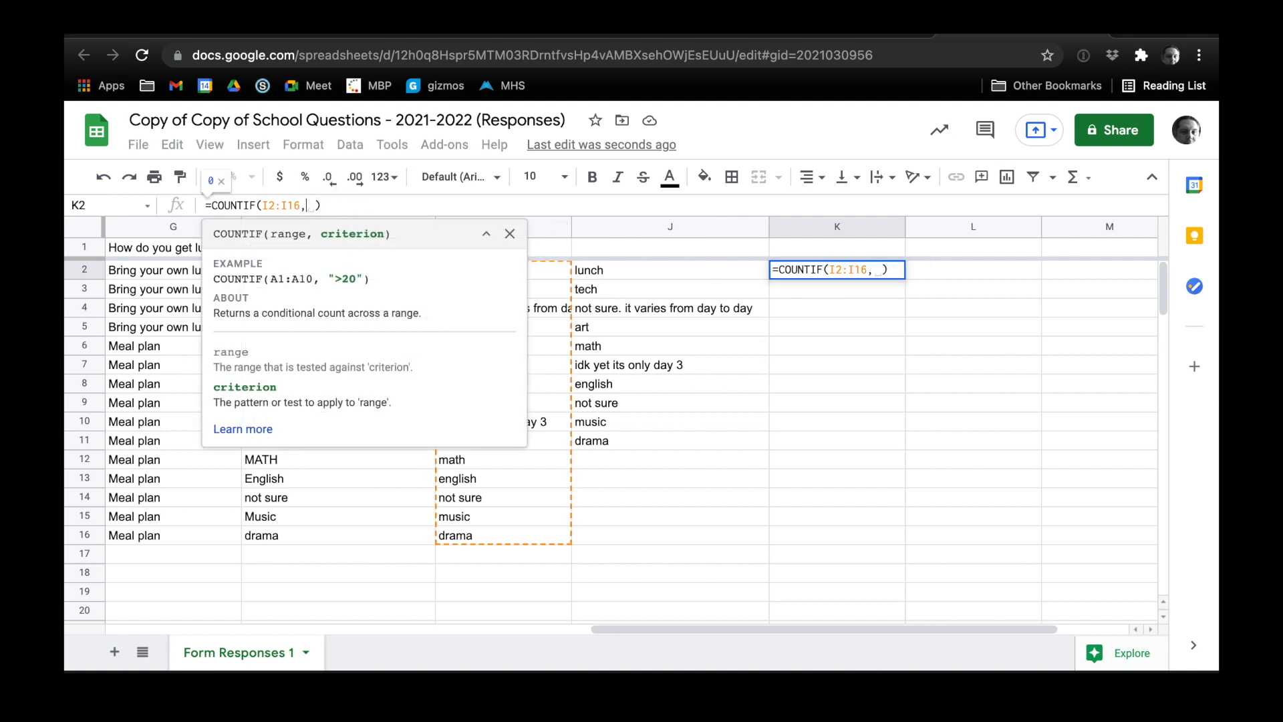
{"action": "left_click", "coordinate": [617, 271]}
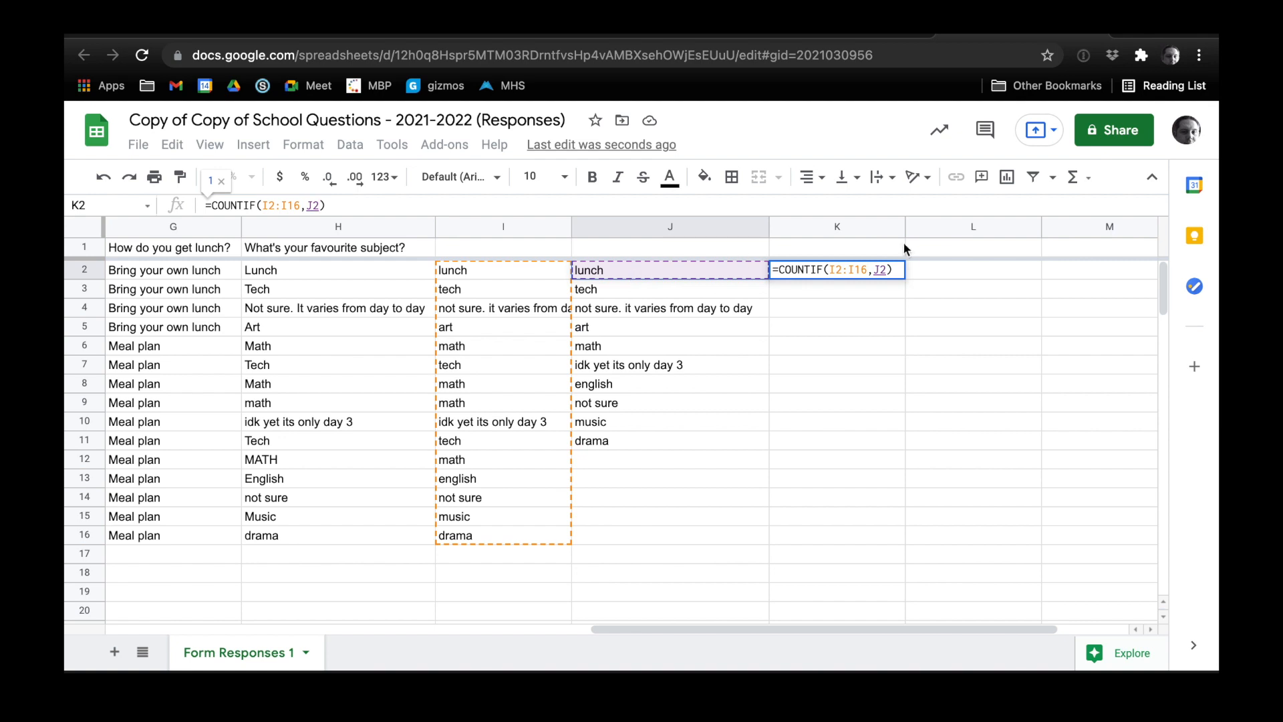
{"action": "left_click", "coordinate": [893, 270]}
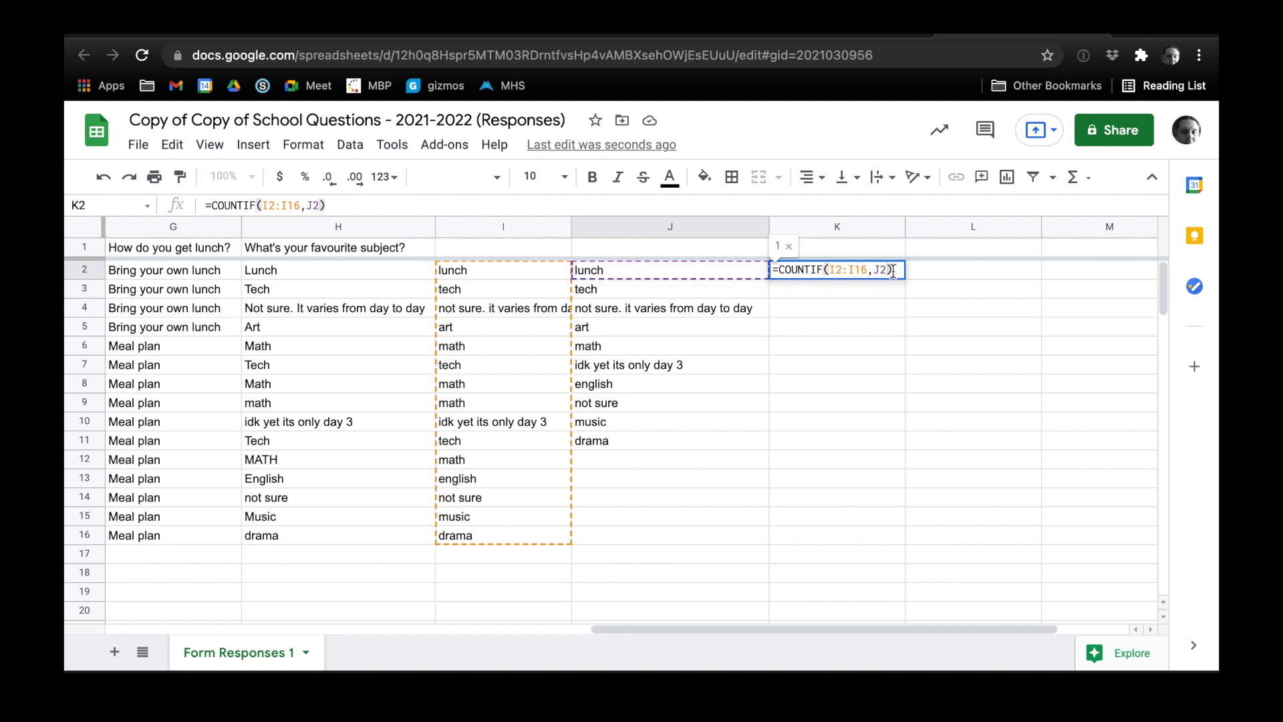
{"action": "key", "text": "Return"}
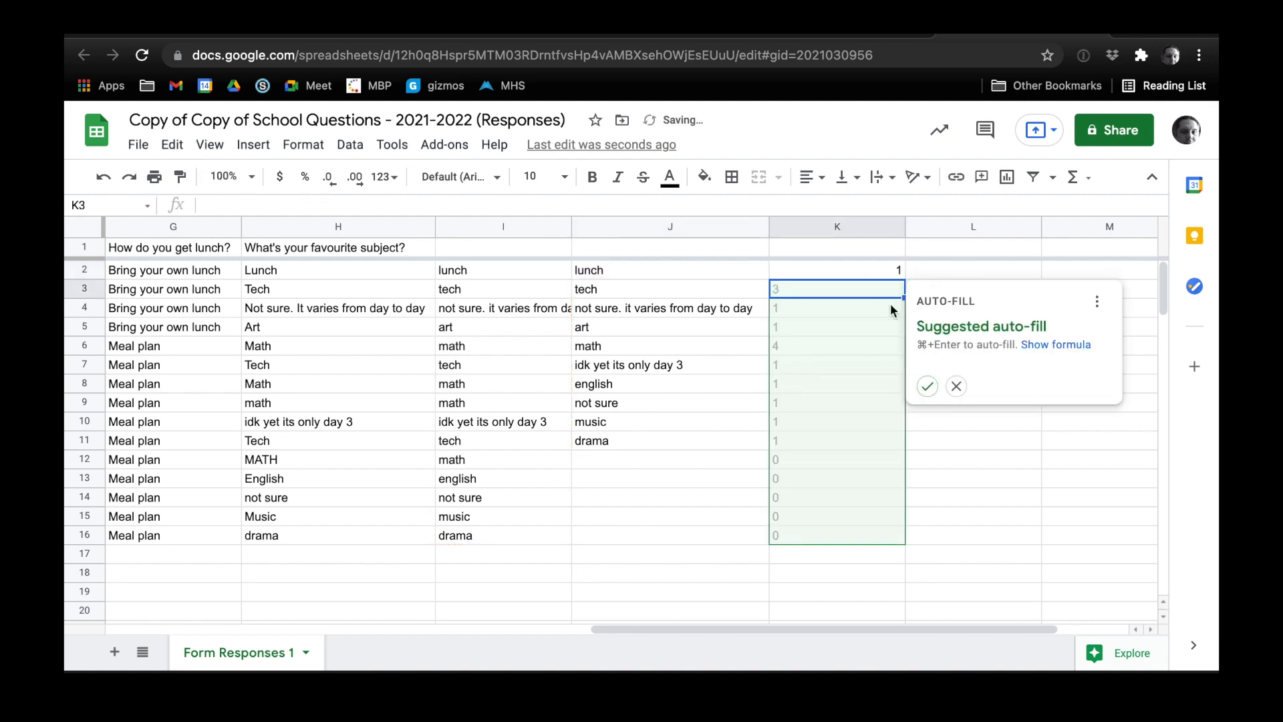
Step: Copy the COUNTIF formula from K2 into K3
{"action": "left_click", "coordinate": [833, 266]}
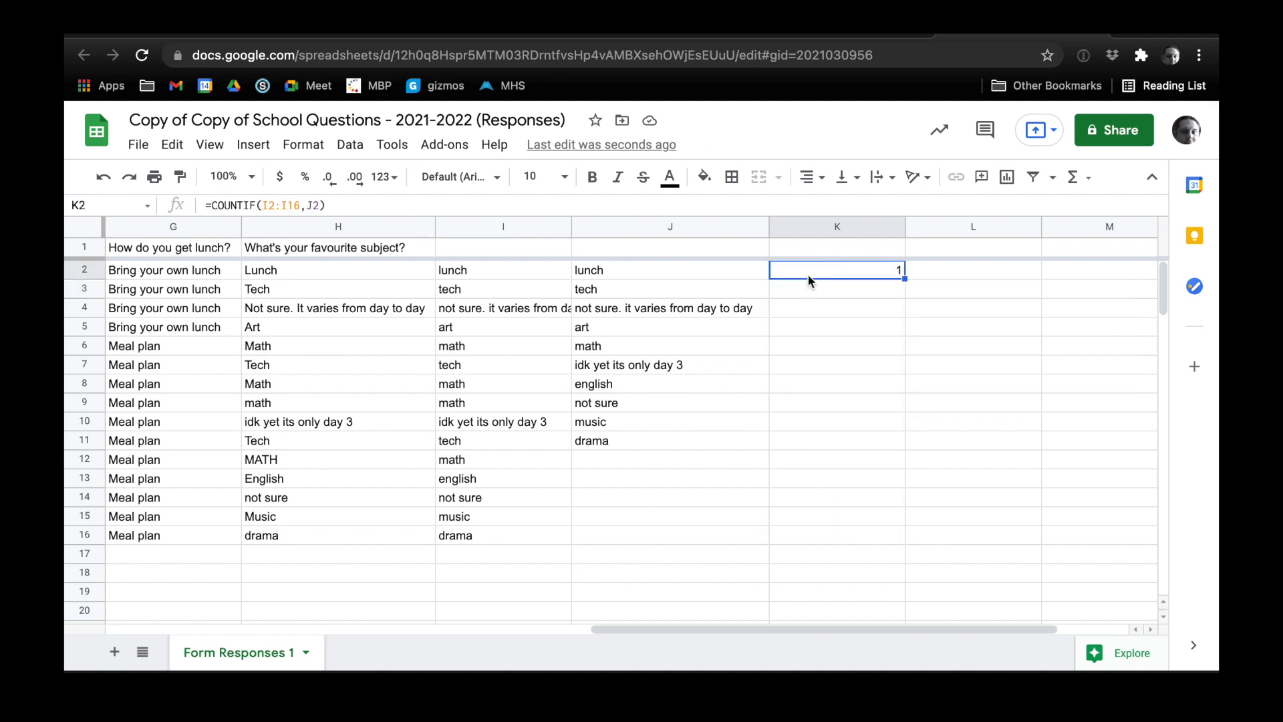
{"action": "right_click", "coordinate": [824, 271]}
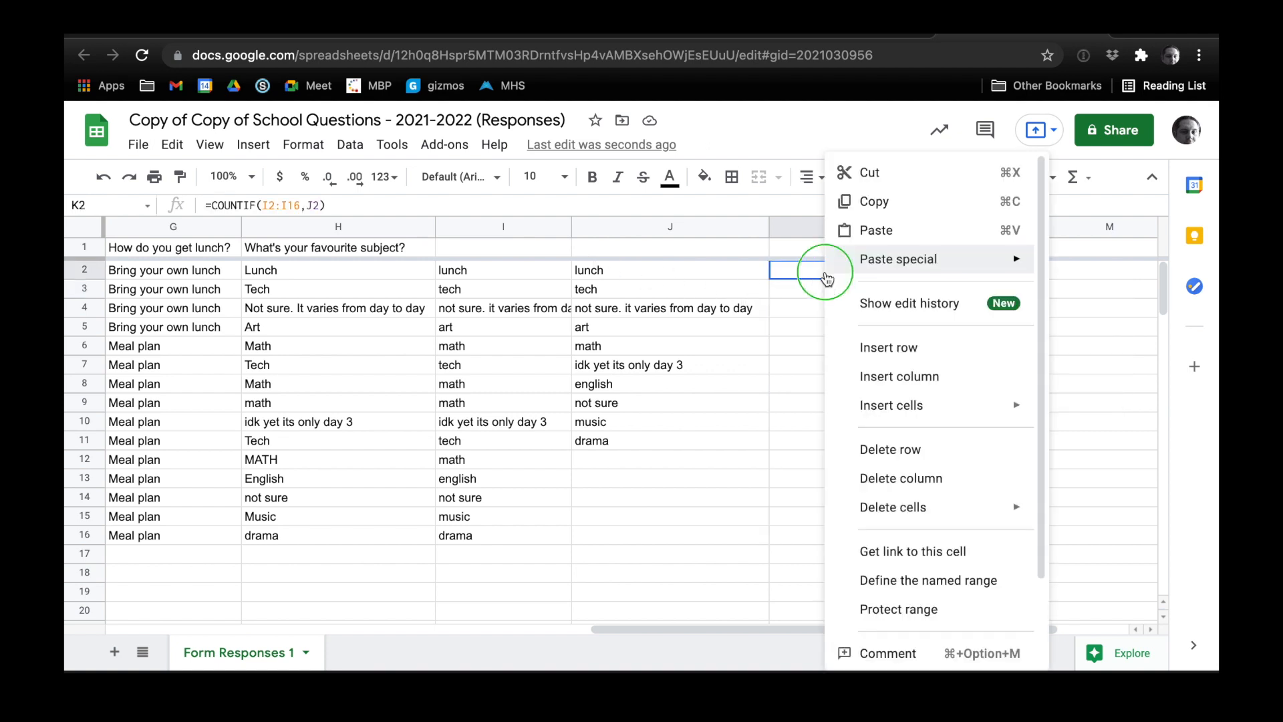
{"action": "left_click", "coordinate": [870, 204]}
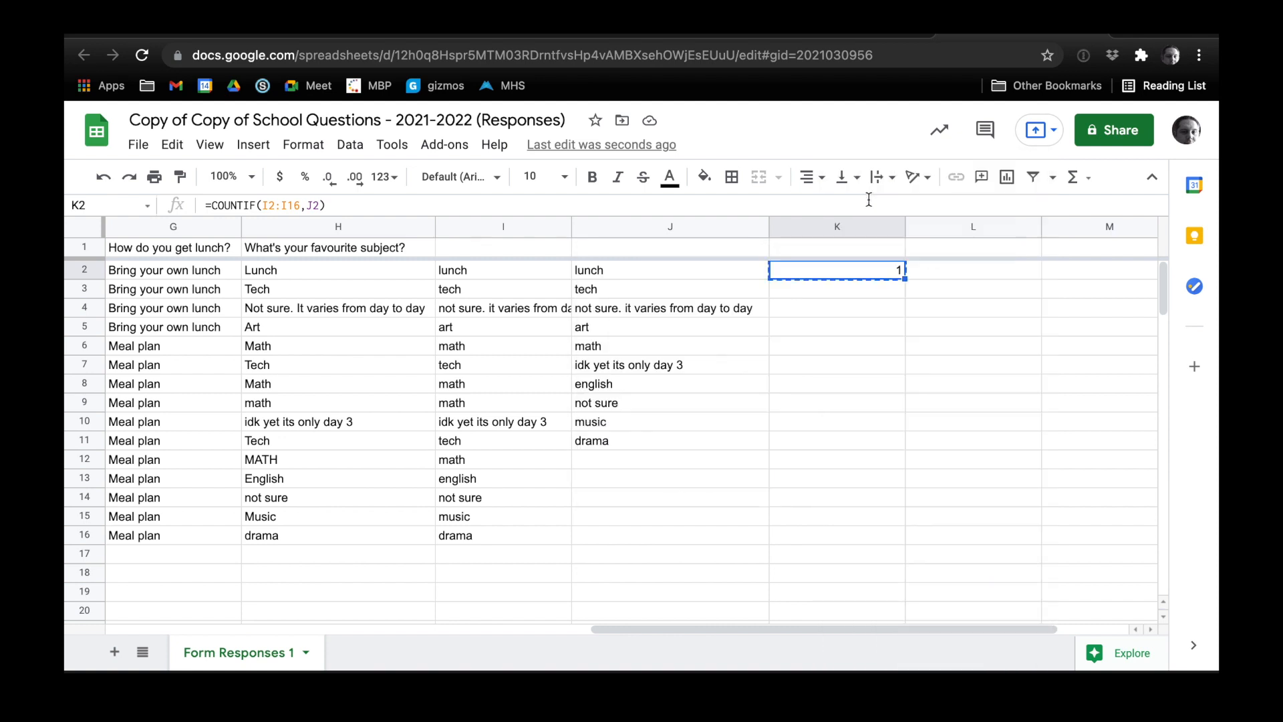
{"action": "left_click", "coordinate": [852, 294]}
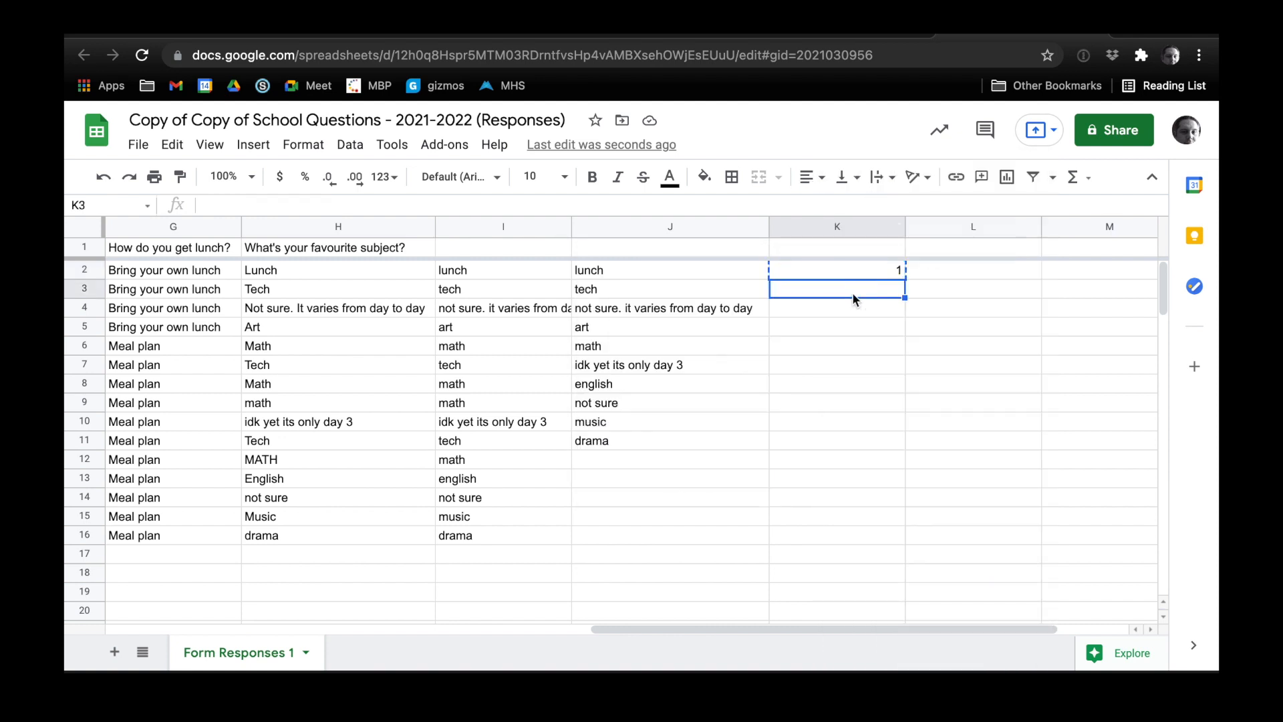
{"action": "right_click", "coordinate": [853, 298]}
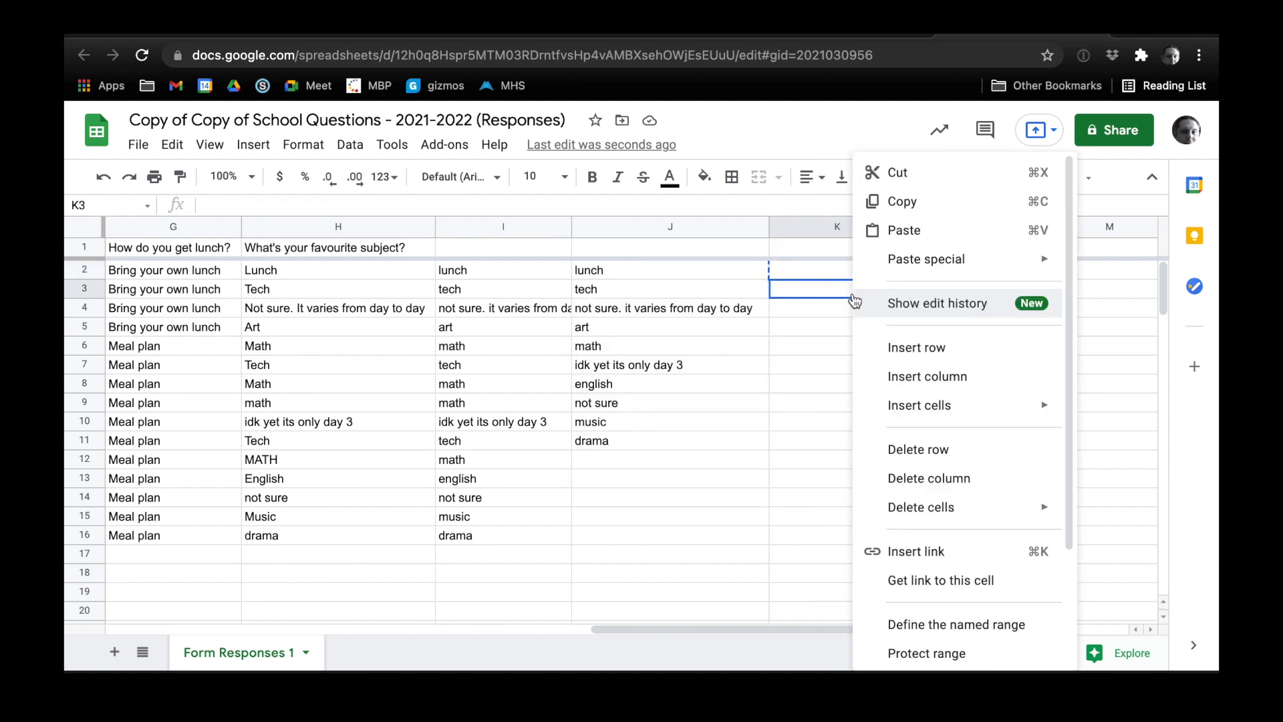
{"action": "left_click", "coordinate": [893, 238]}
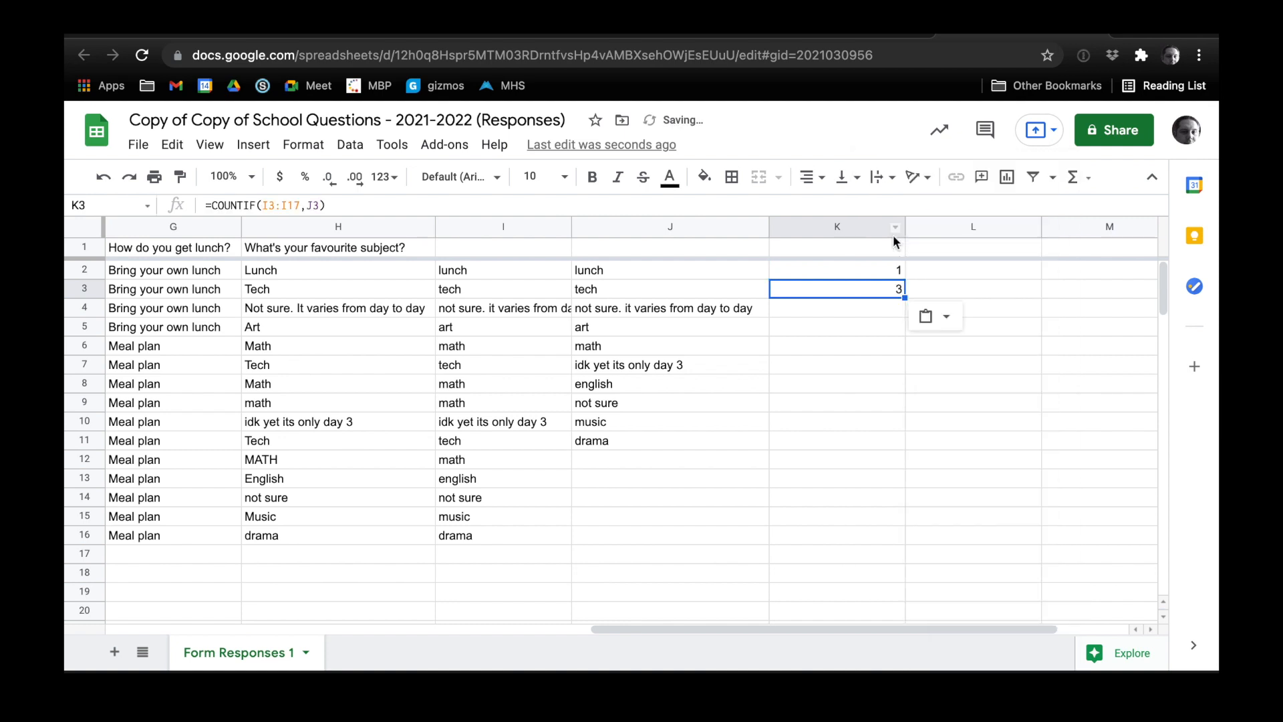
Step: Compare the COUNTIF ranges and criteria in K2 and K3, and check K3's criterion against the entry in J3
{"action": "left_click", "coordinate": [886, 274]}
{"action": "left_click", "coordinate": [888, 290]}
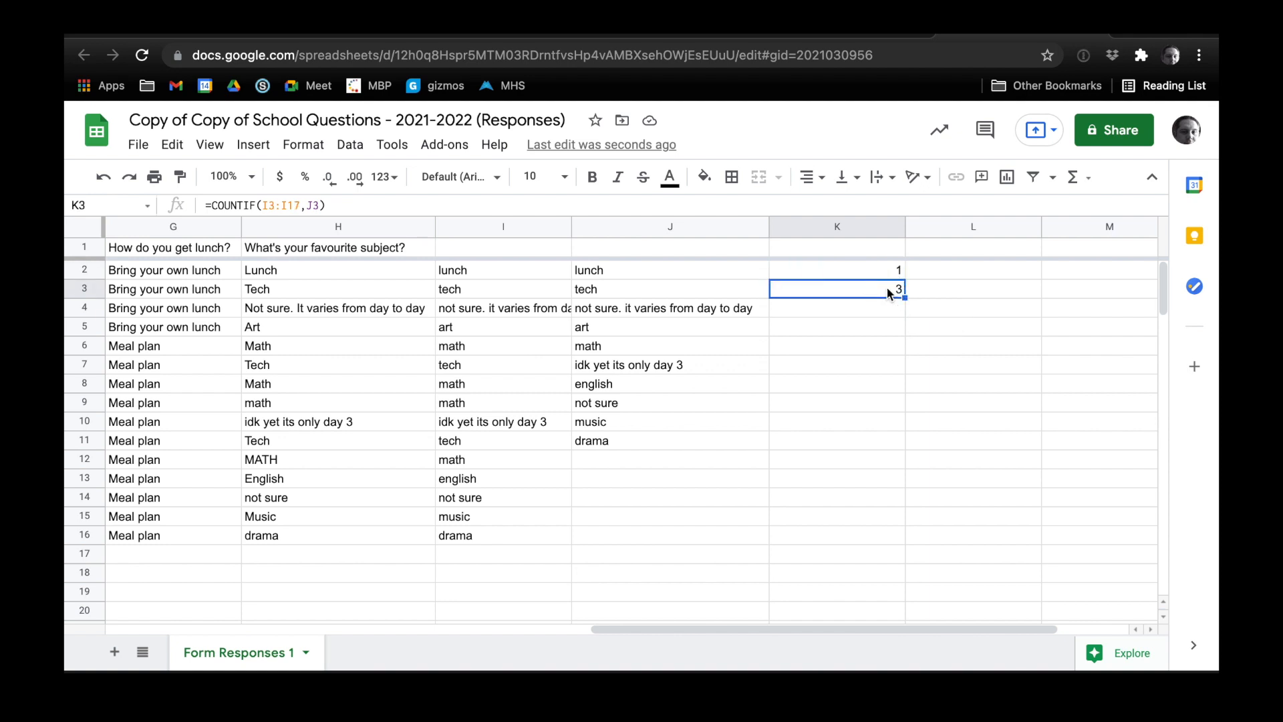
{"action": "left_click", "coordinate": [887, 274]}
{"action": "left_click", "coordinate": [890, 291]}
{"action": "left_click", "coordinate": [884, 272]}
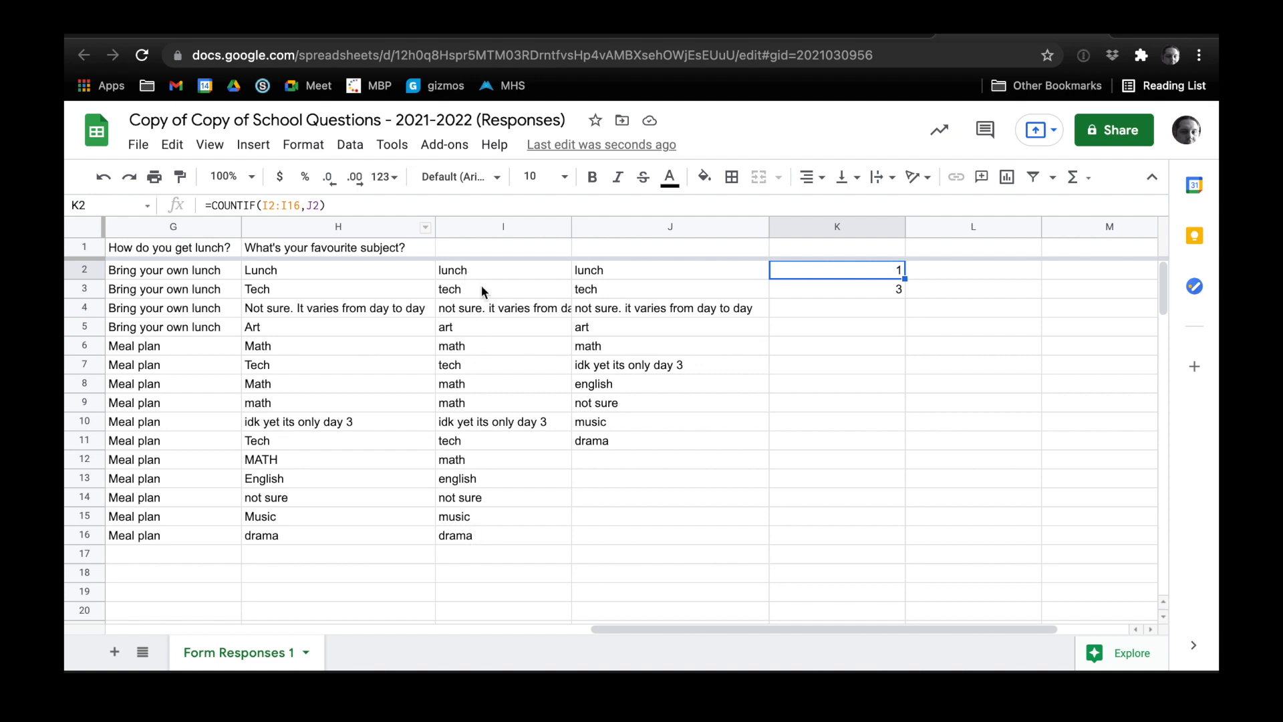
{"action": "left_click", "coordinate": [818, 291]}
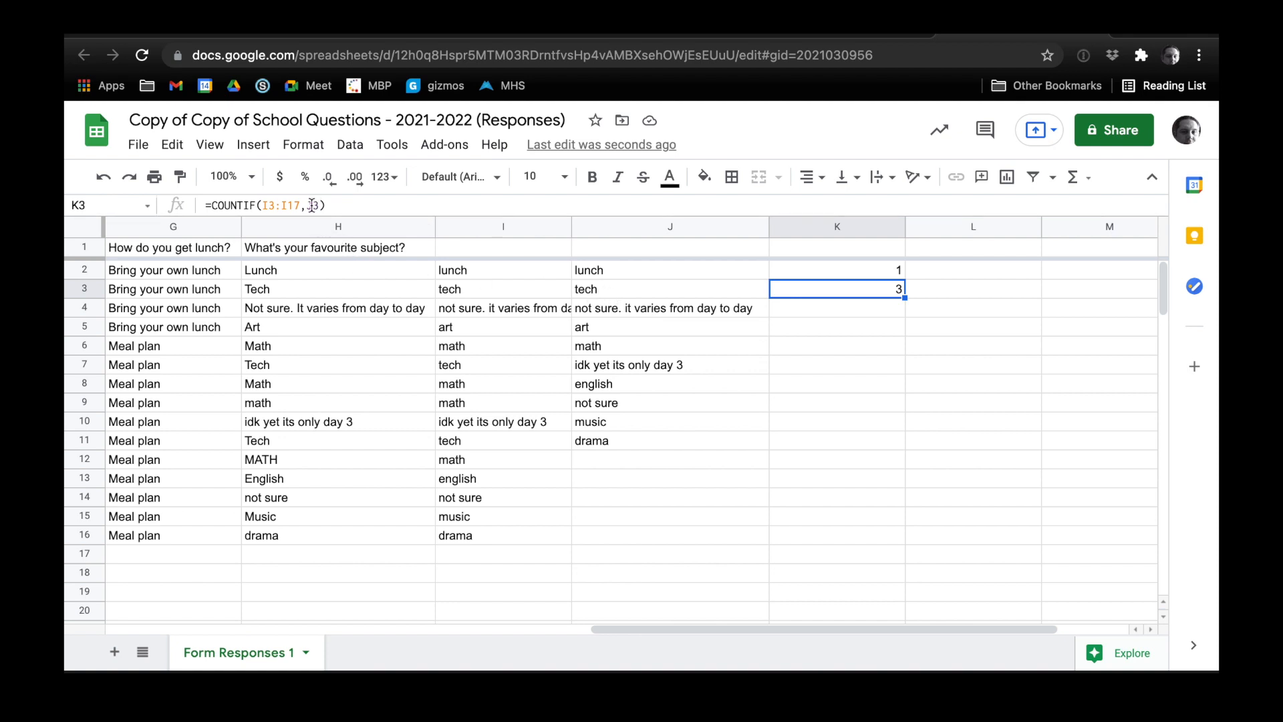
{"action": "left_click", "coordinate": [600, 289]}
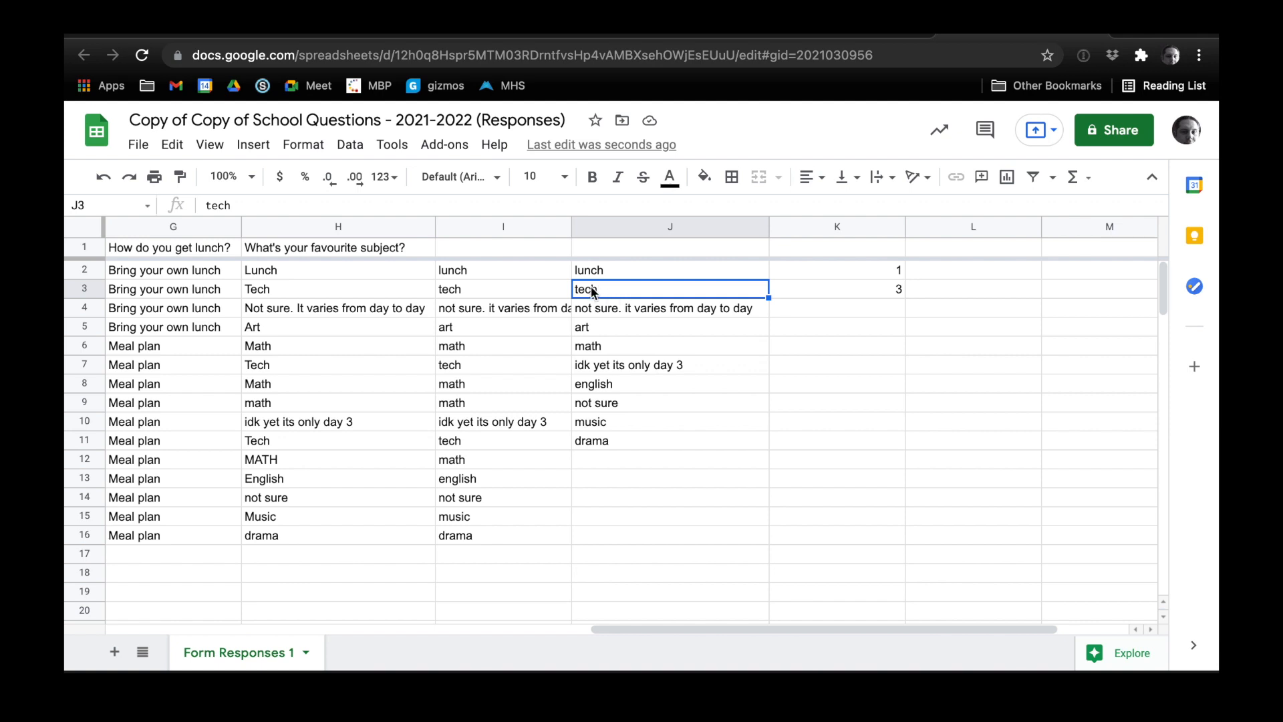
{"action": "left_click", "coordinate": [836, 294]}
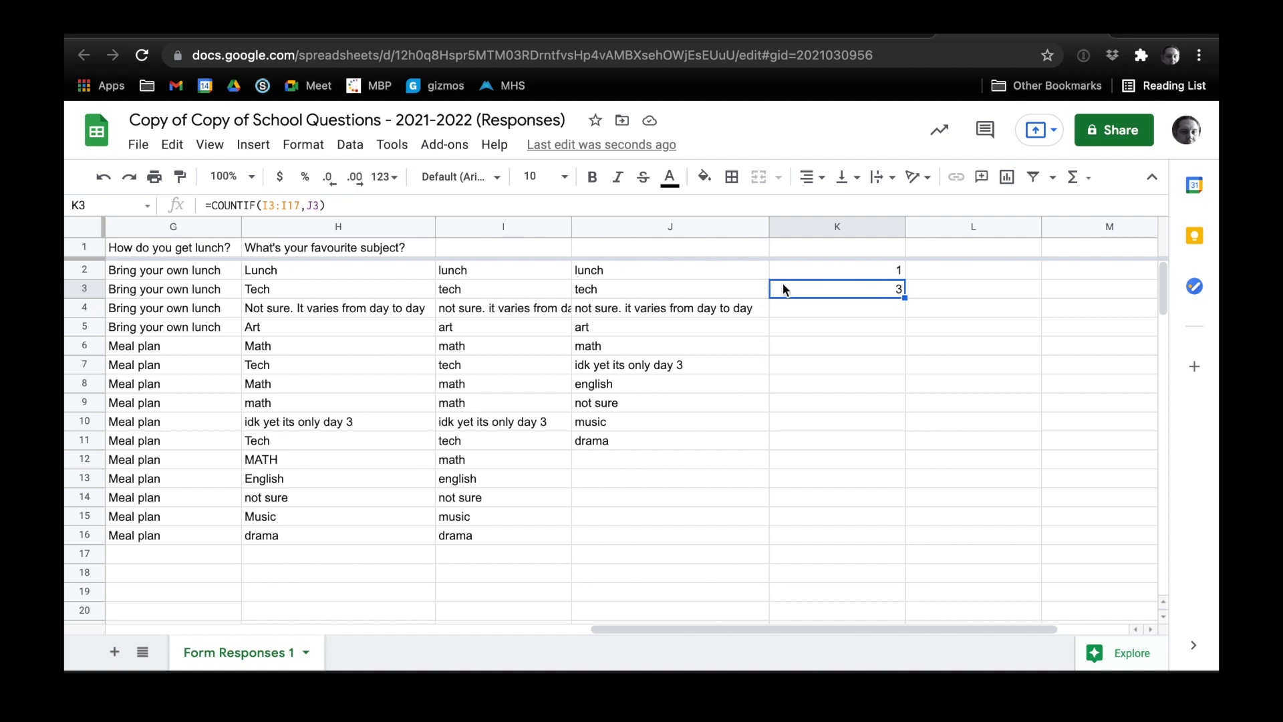
Step: Change the range in K3's COUNTIF formula to I2:I16, then delete the formula from K3
{"action": "left_click", "coordinate": [274, 207]}
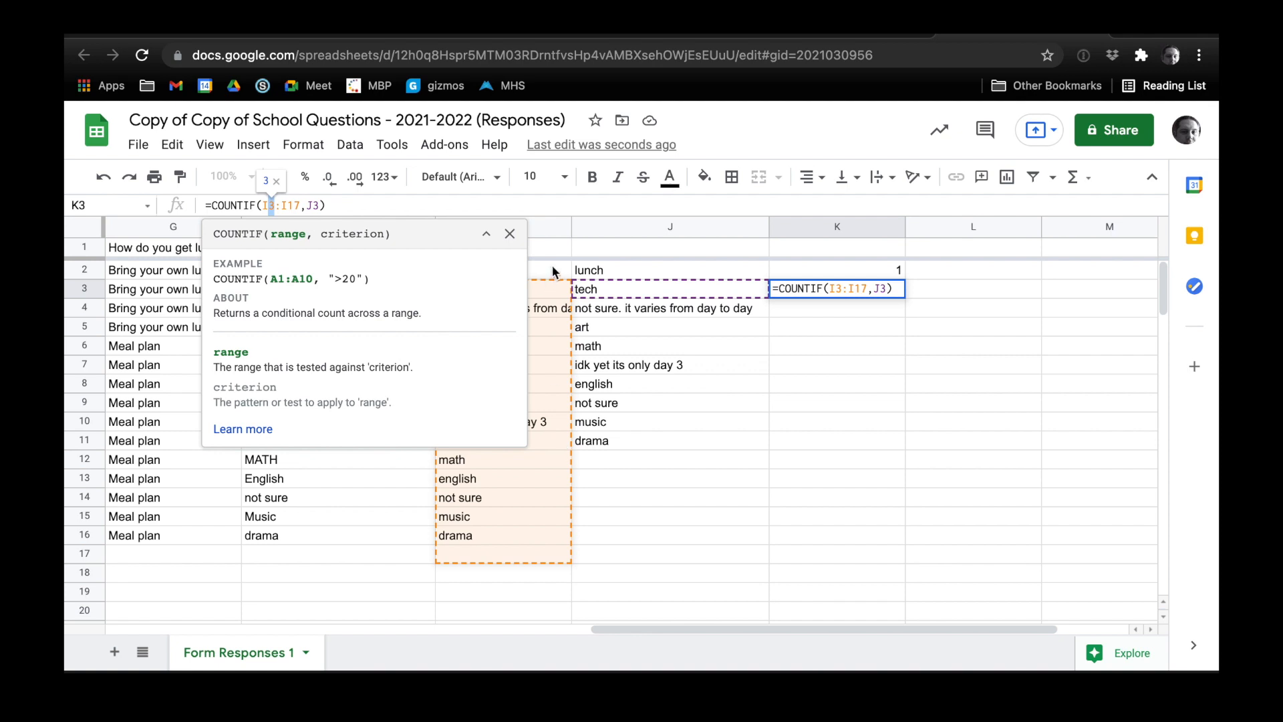
{"action": "type", "text": "2"}
{"action": "left_click", "coordinate": [297, 205]}
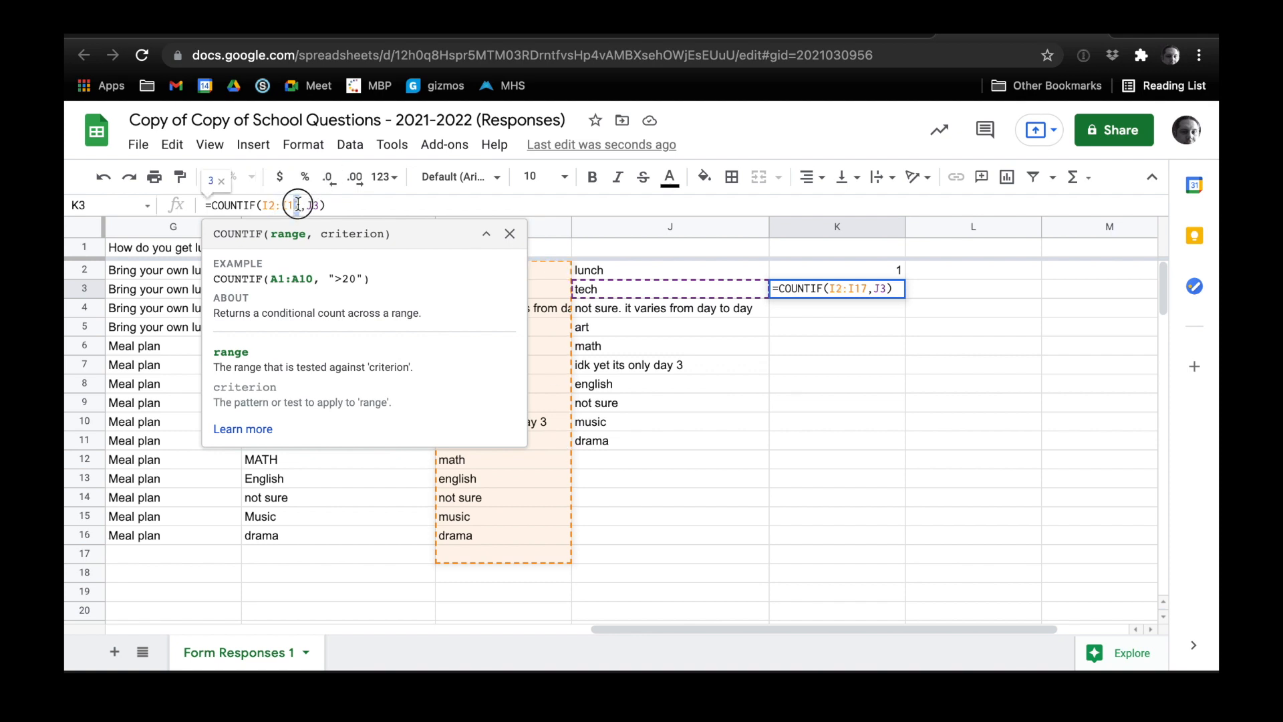
{"action": "type", "text": "I16"}
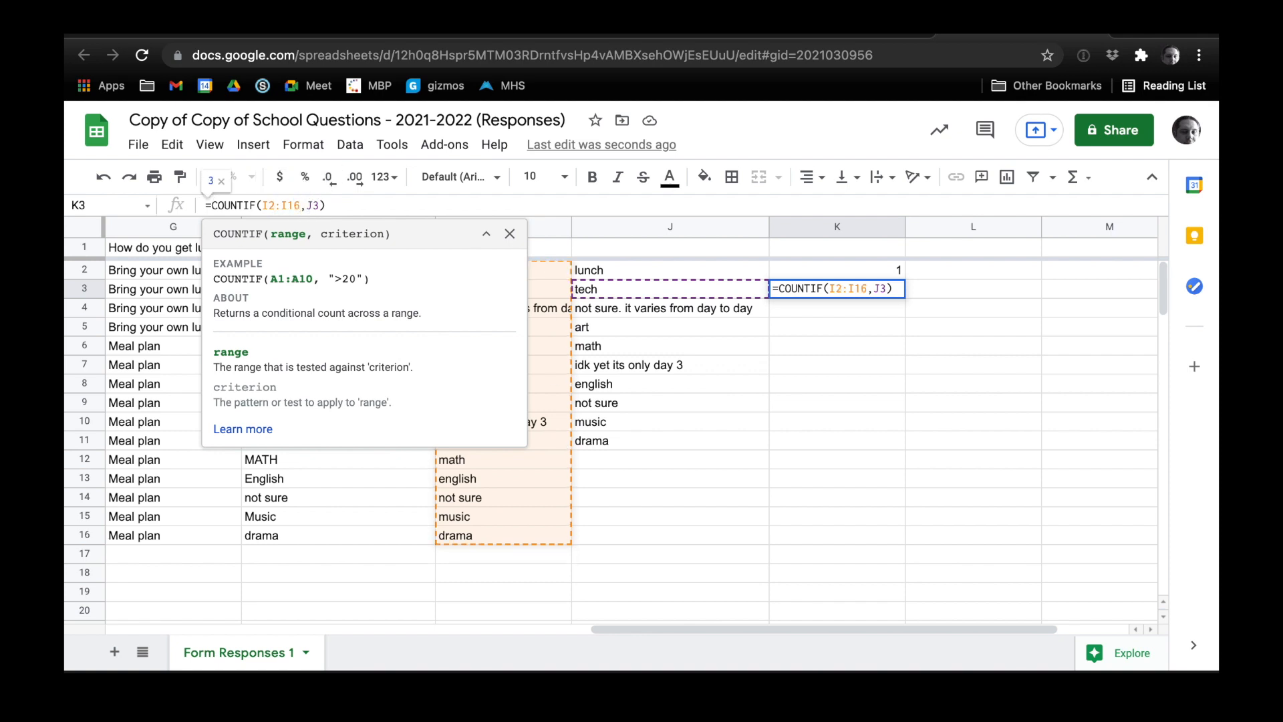
{"action": "key", "text": "Return"}
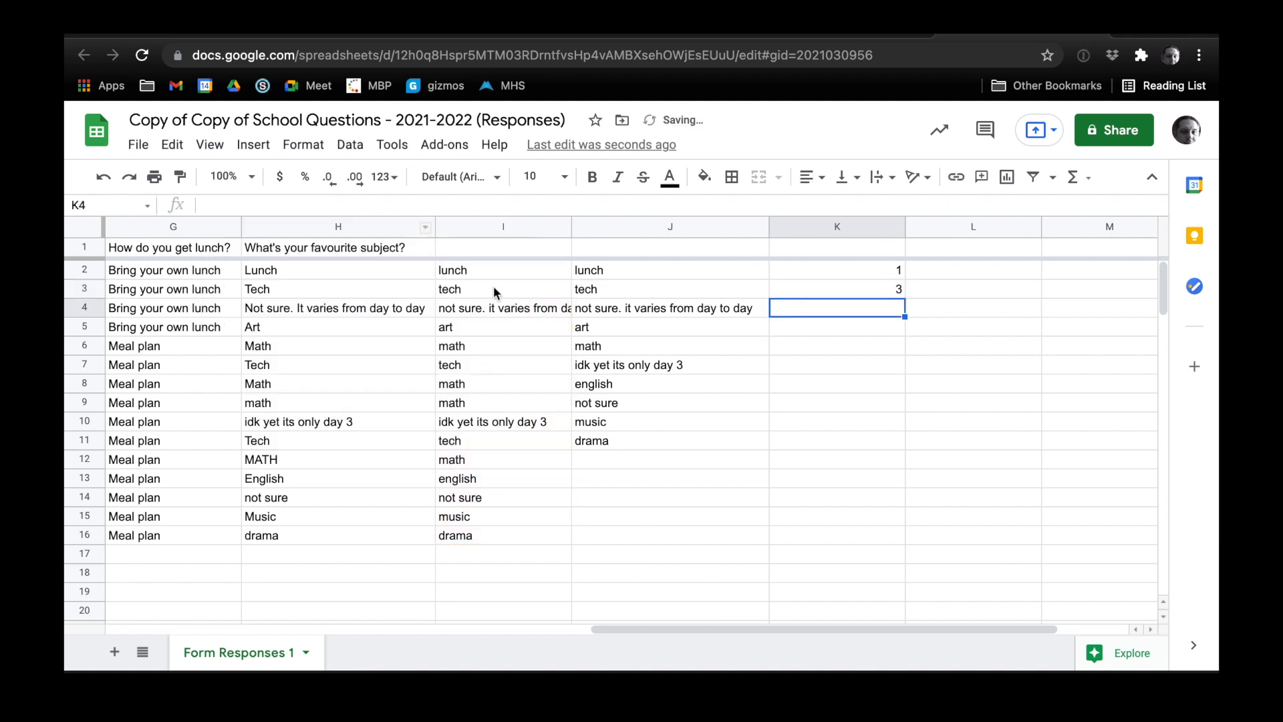
{"action": "left_click", "coordinate": [854, 292]}
{"action": "key", "text": "Delete"}
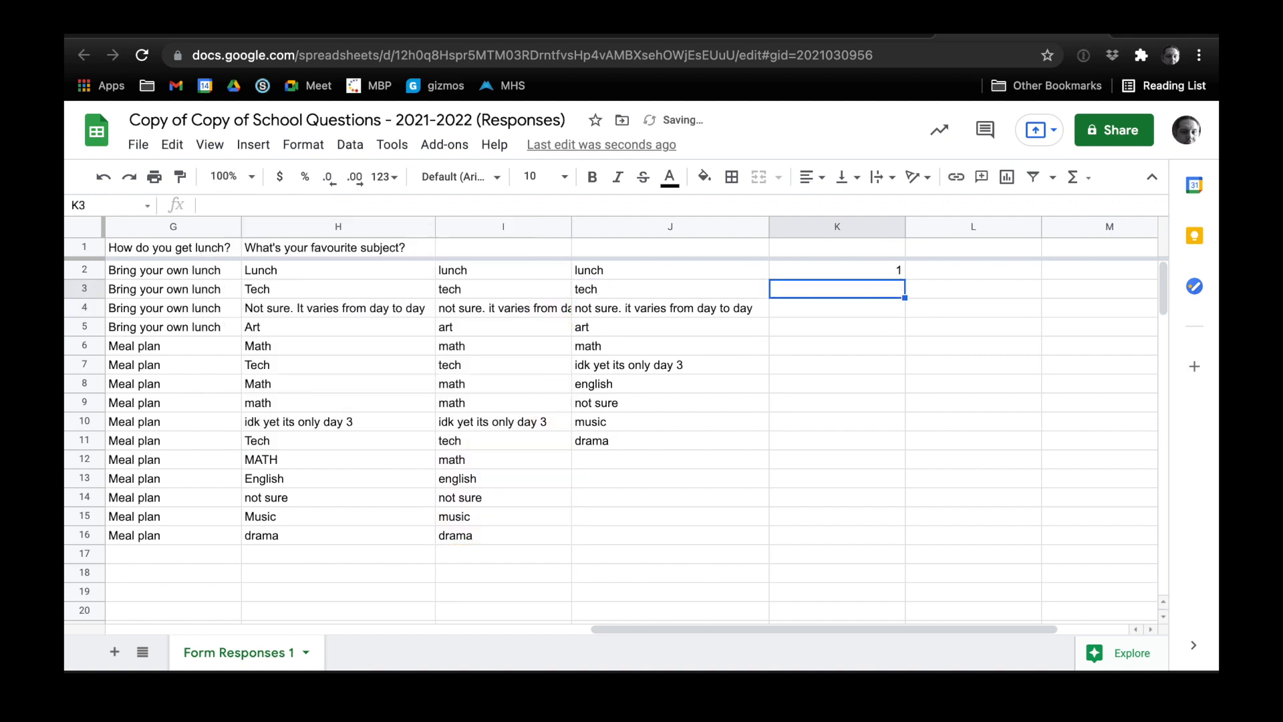
Step: Examine the range used in K2's COUNTIF formula against its first and last cells, I2 and I16
{"action": "left_click", "coordinate": [869, 272]}
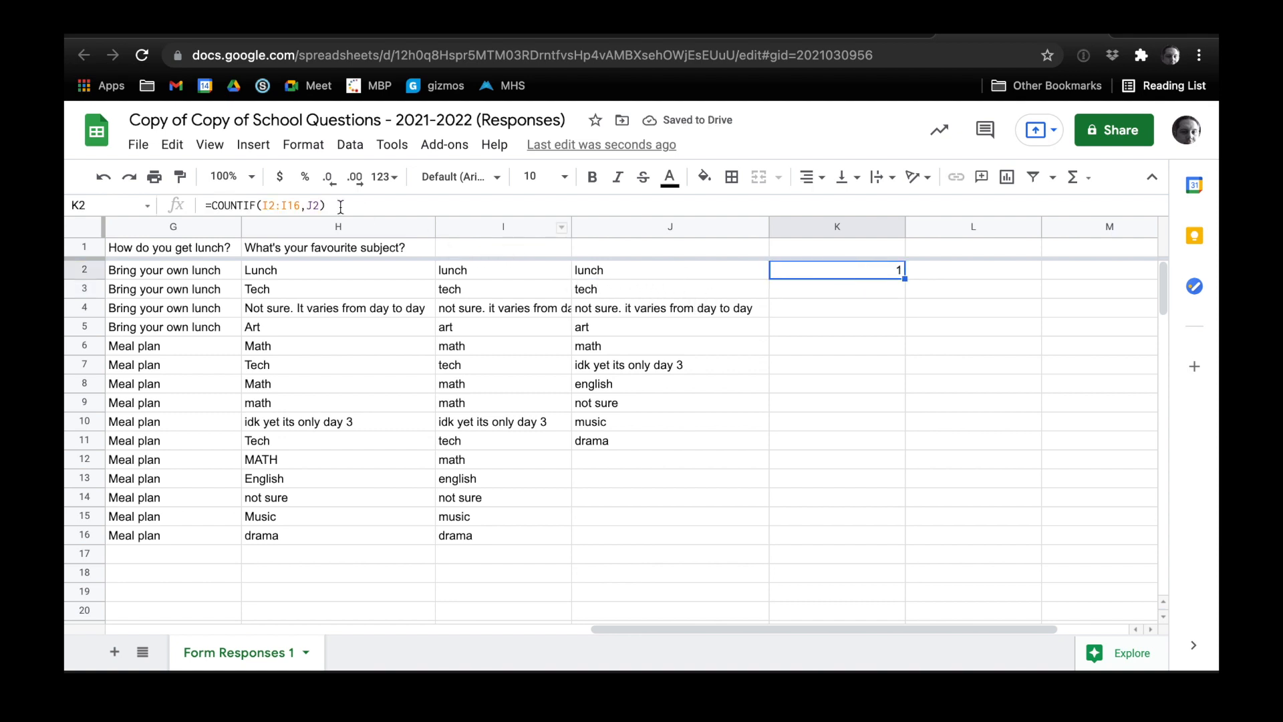
{"action": "left_click", "coordinate": [466, 270]}
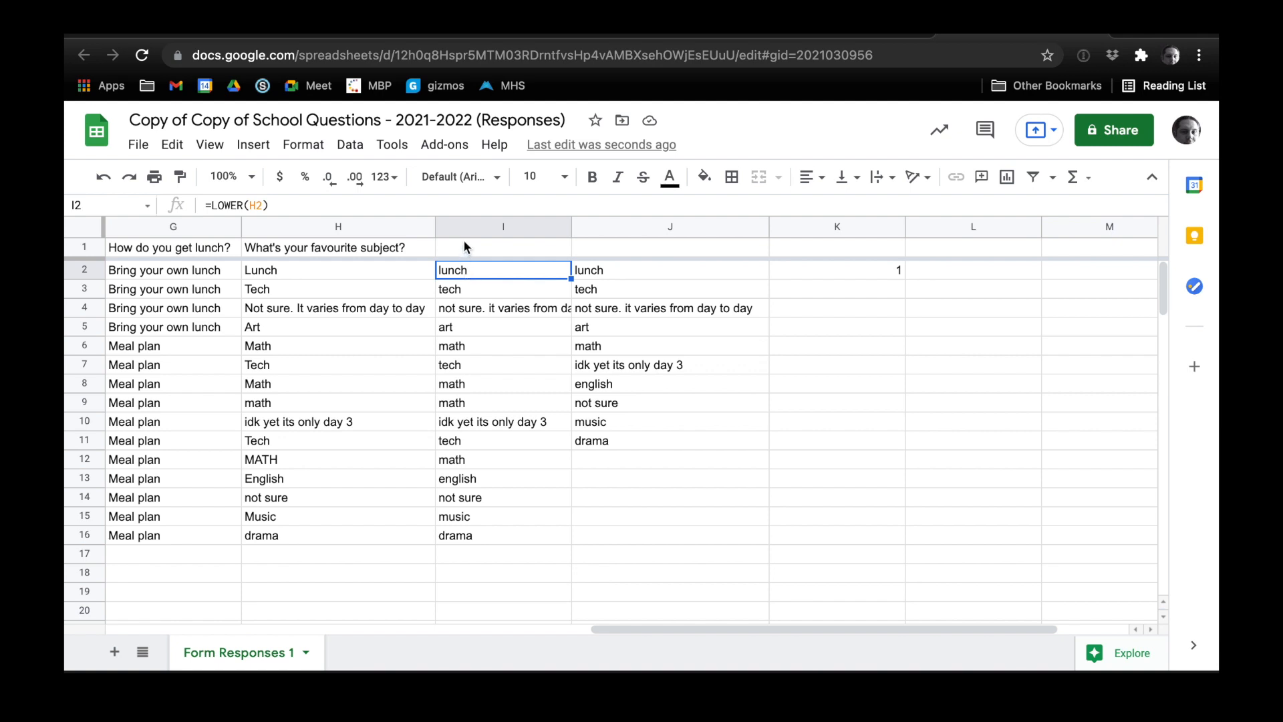
{"action": "left_click", "coordinate": [488, 533]}
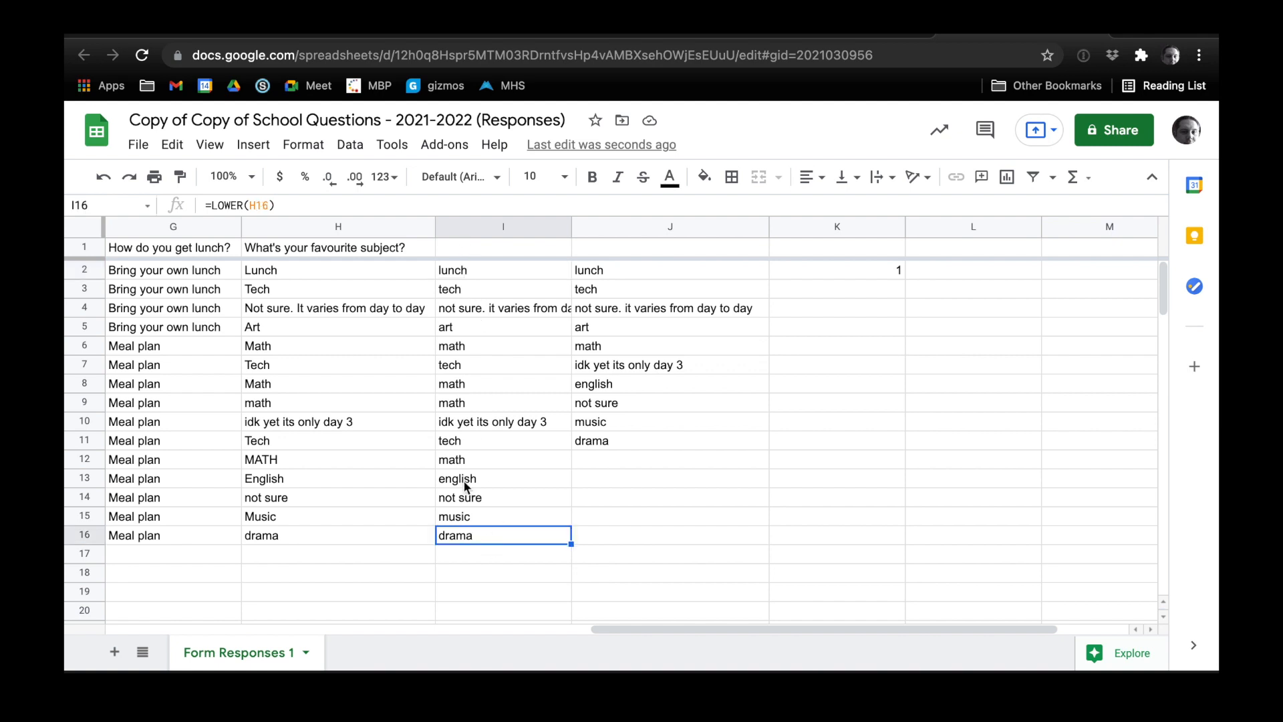
{"action": "left_click", "coordinate": [498, 270]}
{"action": "left_click", "coordinate": [510, 536]}
{"action": "left_click", "coordinate": [872, 271]}
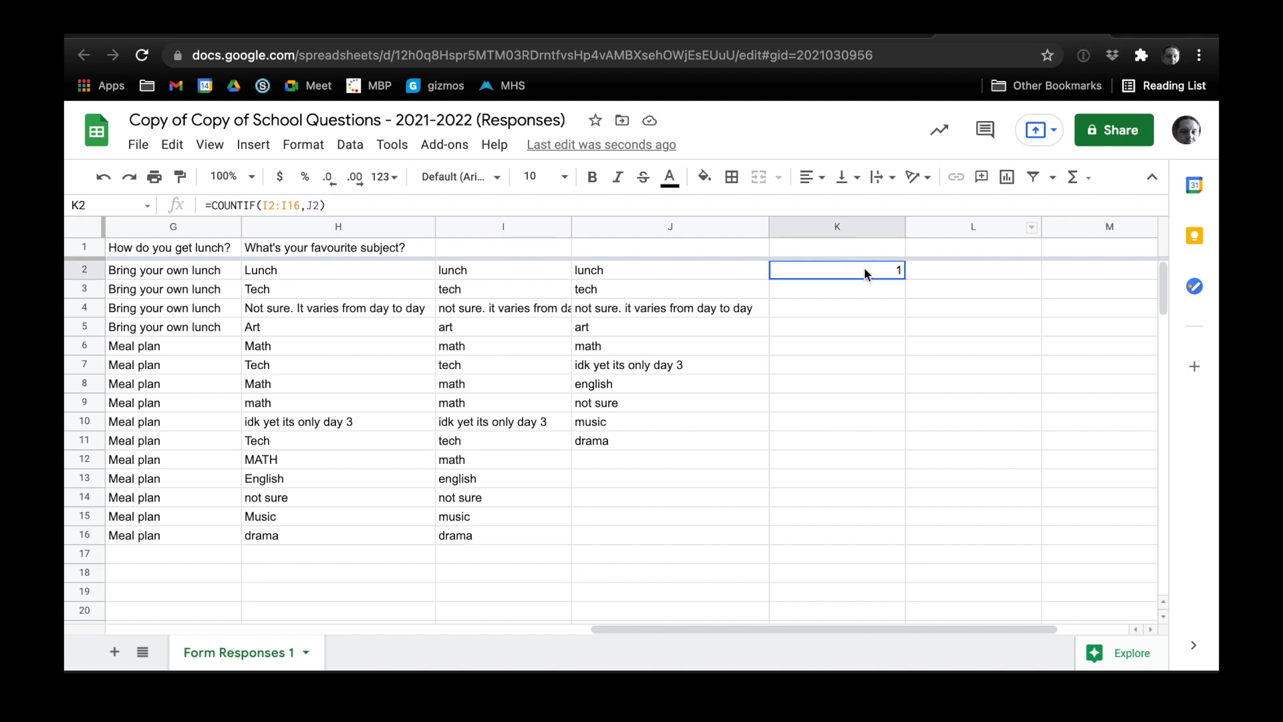
Step: Replace the range in K2's COUNTIF formula with the whole of column I, giving =COUNTIF(I:I,J2)
{"action": "left_click", "coordinate": [275, 200]}
{"action": "left_click", "coordinate": [299, 203]}
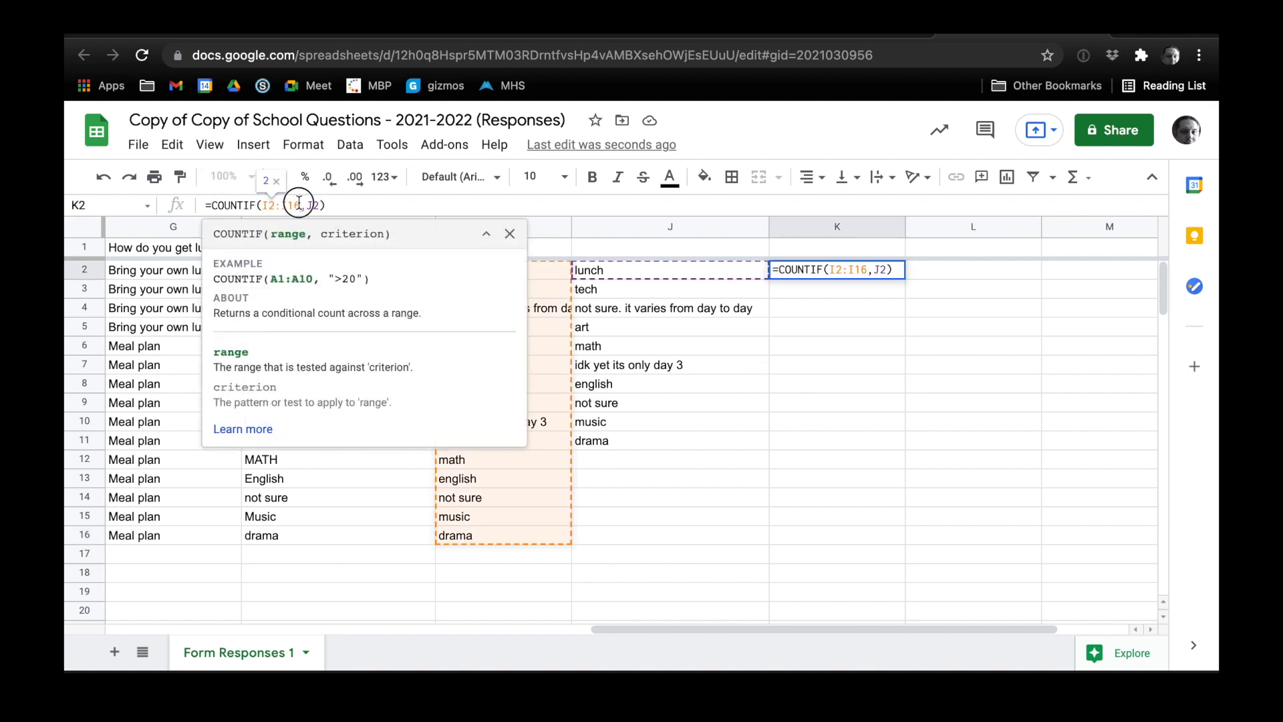
{"action": "left_click_drag", "start_coordinate": [298, 203], "coordinate": [261, 205]}
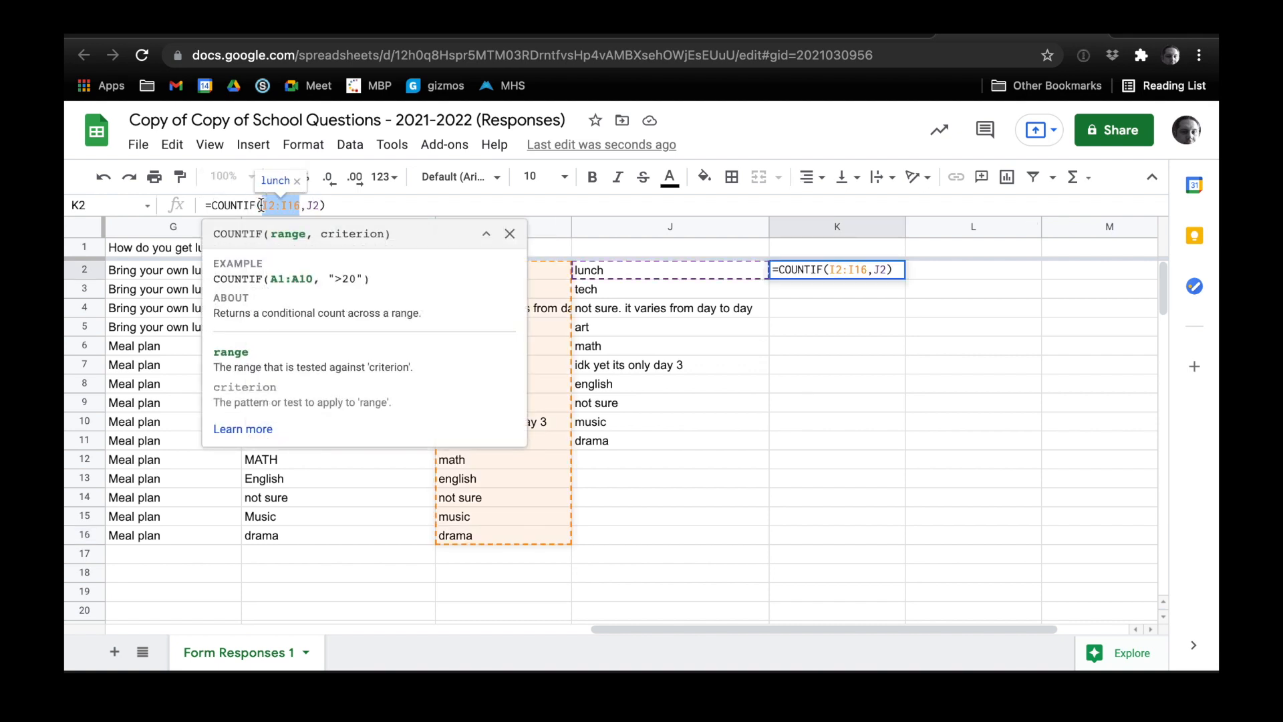
{"action": "key", "text": "BackSpace"}
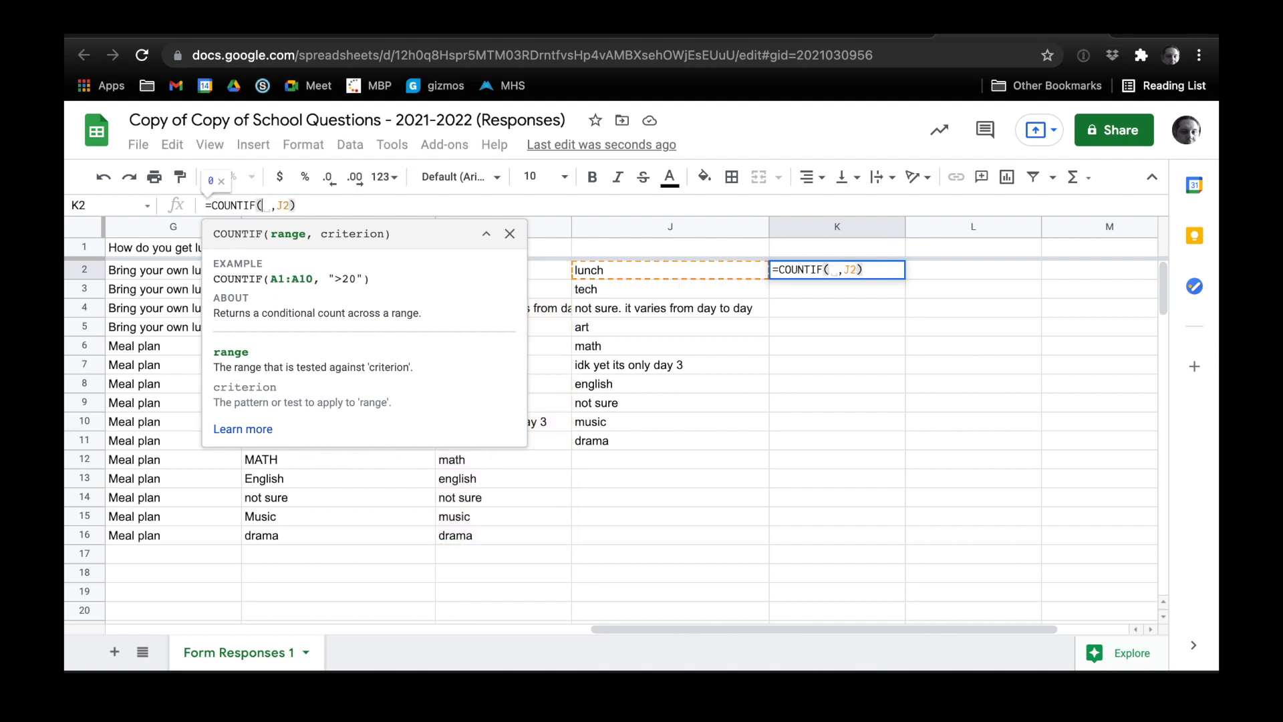
{"action": "type", "text": "I:"}
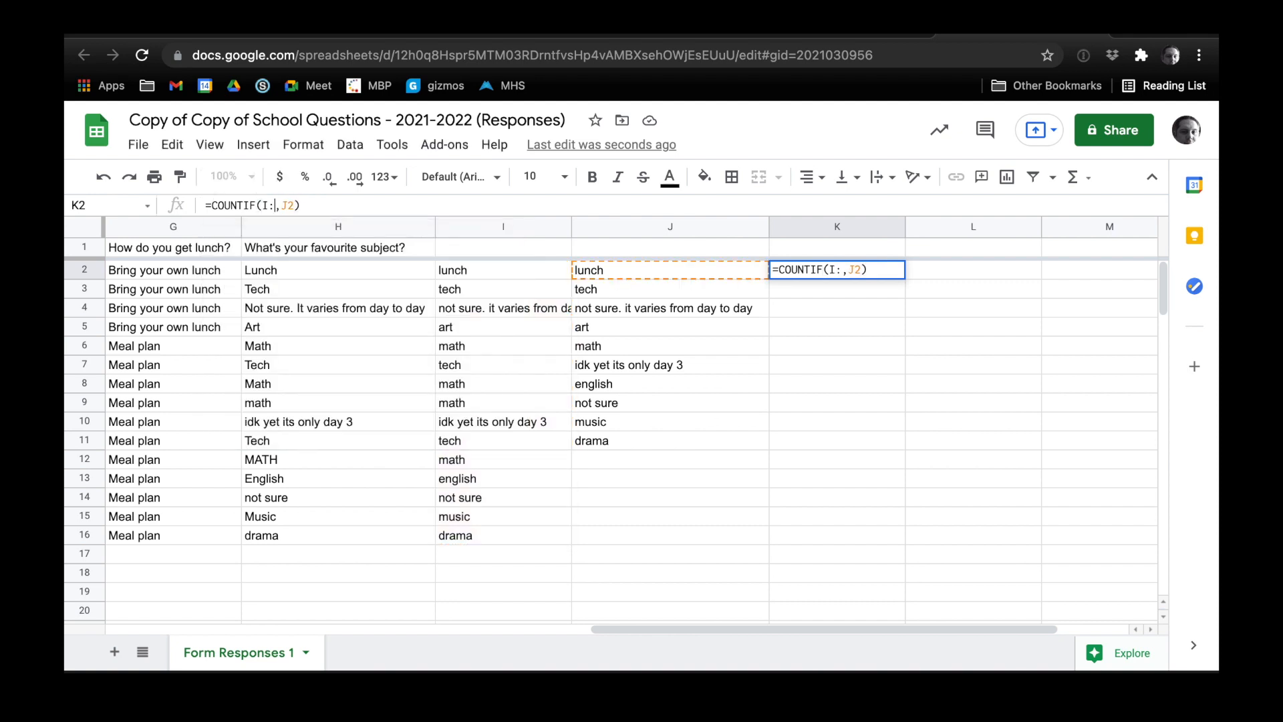
{"action": "type", "text": "I"}
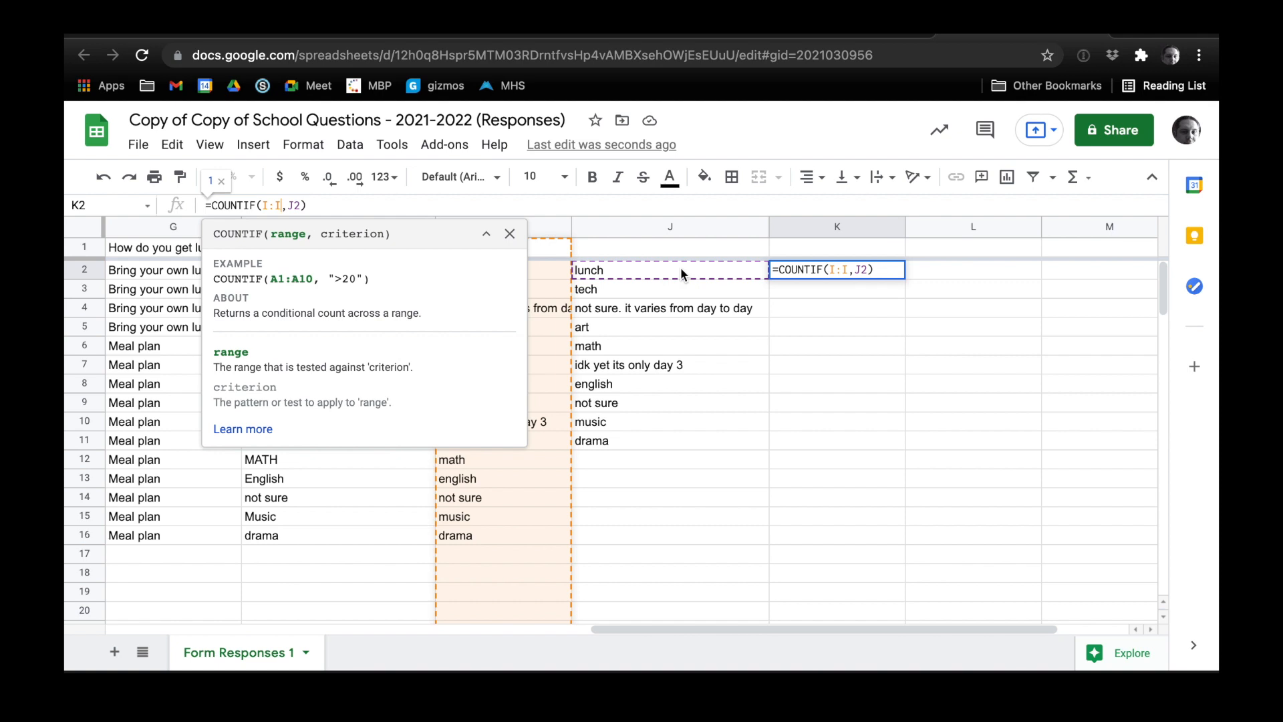
{"action": "left_click", "coordinate": [880, 270]}
{"action": "key", "text": "Return"}
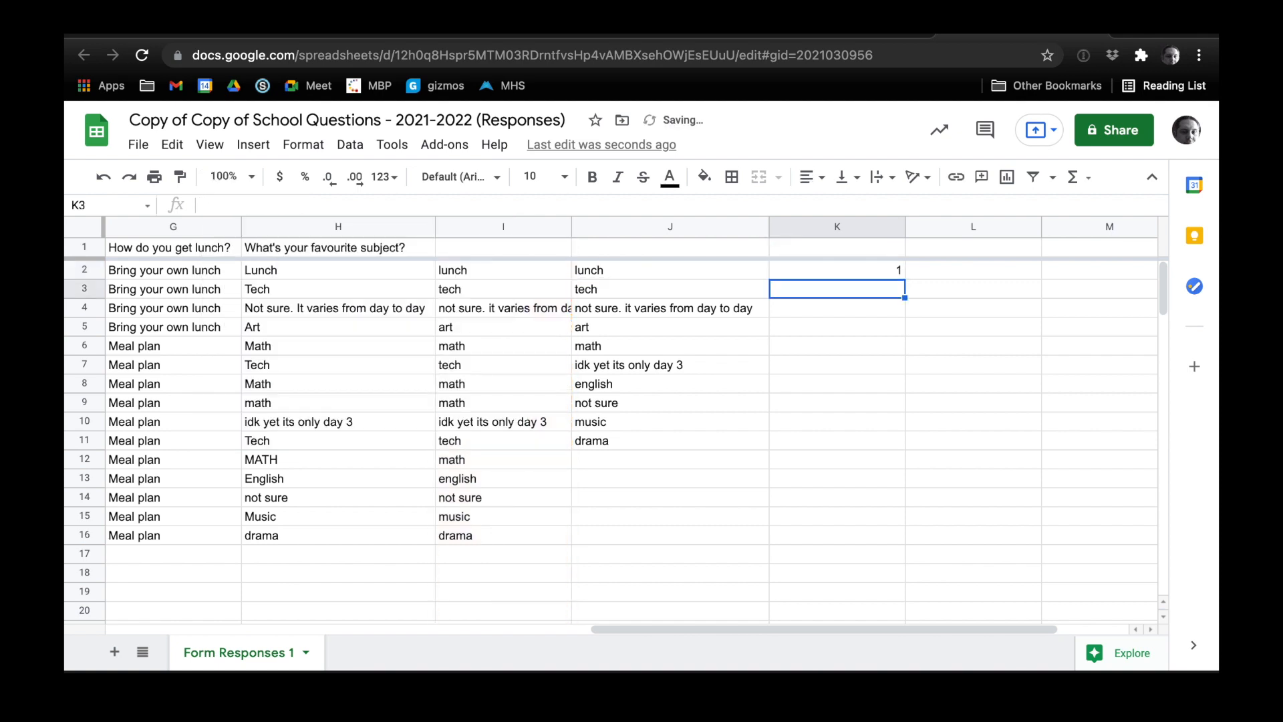
Step: Copy the whole-column COUNTIF formula from K2 into K3 and check its criterion against J3
{"action": "left_click", "coordinate": [871, 276]}
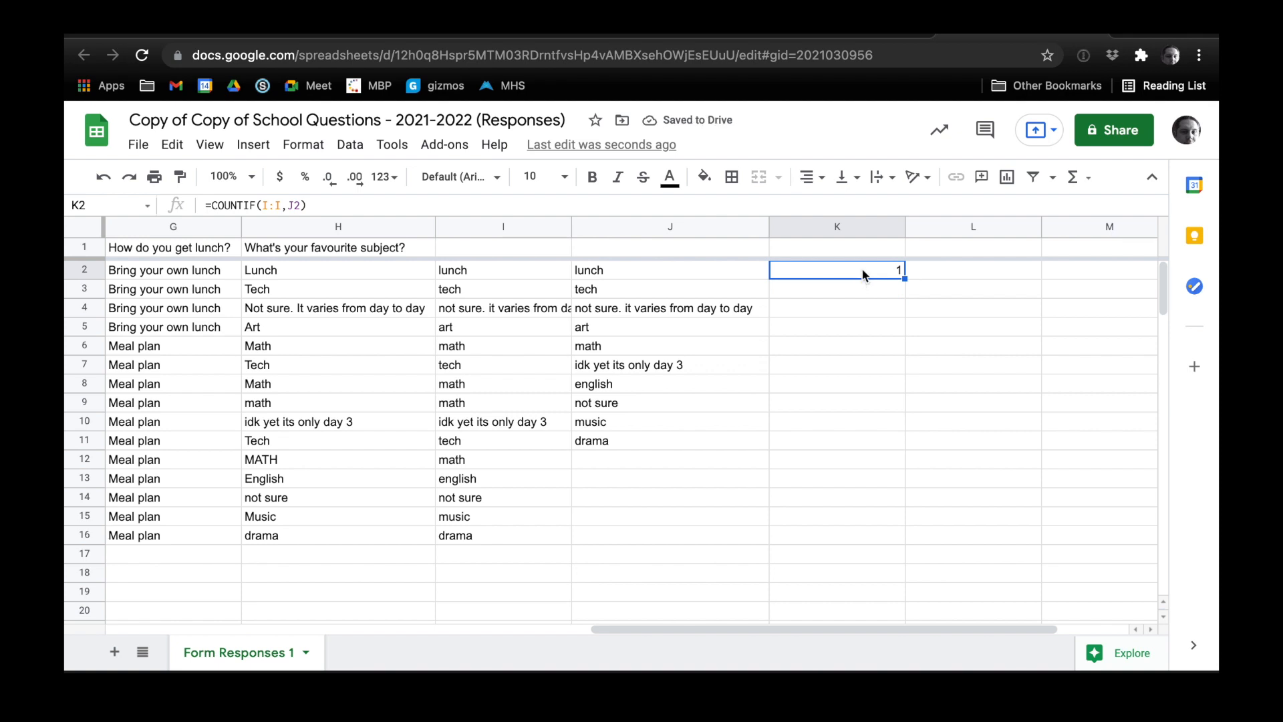
{"action": "right_click", "coordinate": [868, 277]}
{"action": "left_click", "coordinate": [913, 209]}
{"action": "left_click", "coordinate": [853, 294]}
{"action": "right_click", "coordinate": [852, 296]}
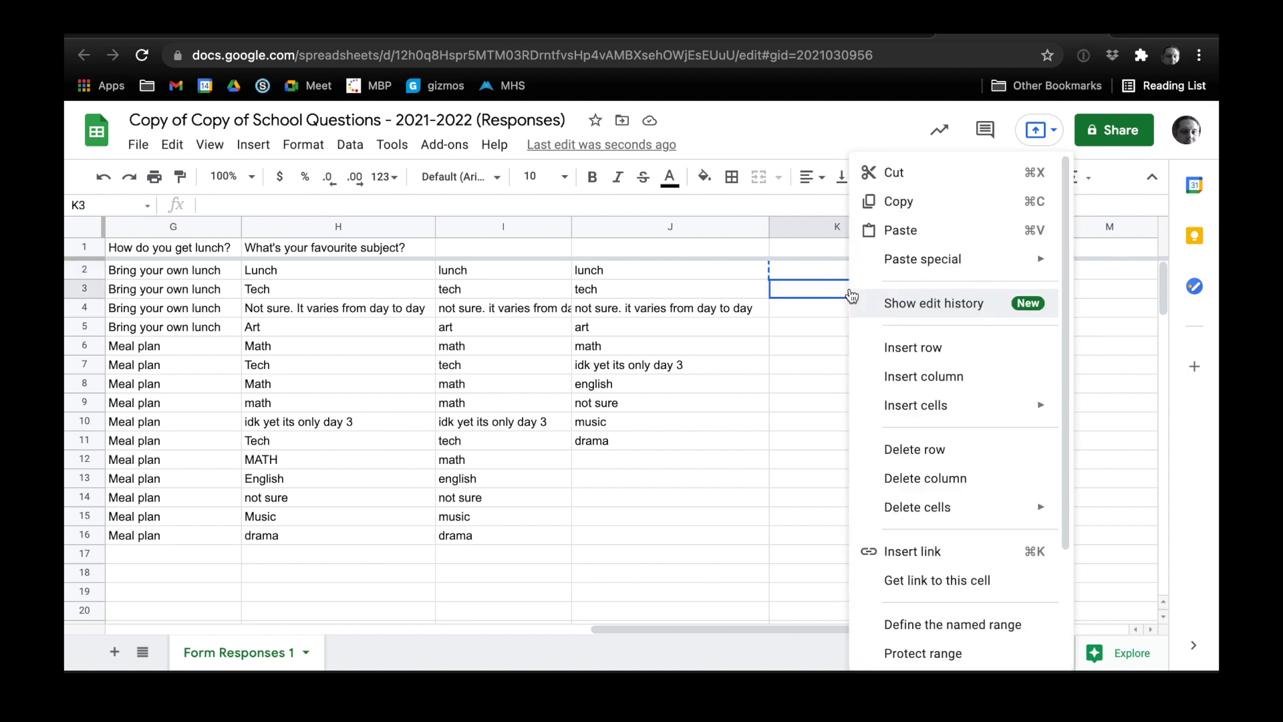
{"action": "left_click", "coordinate": [895, 235]}
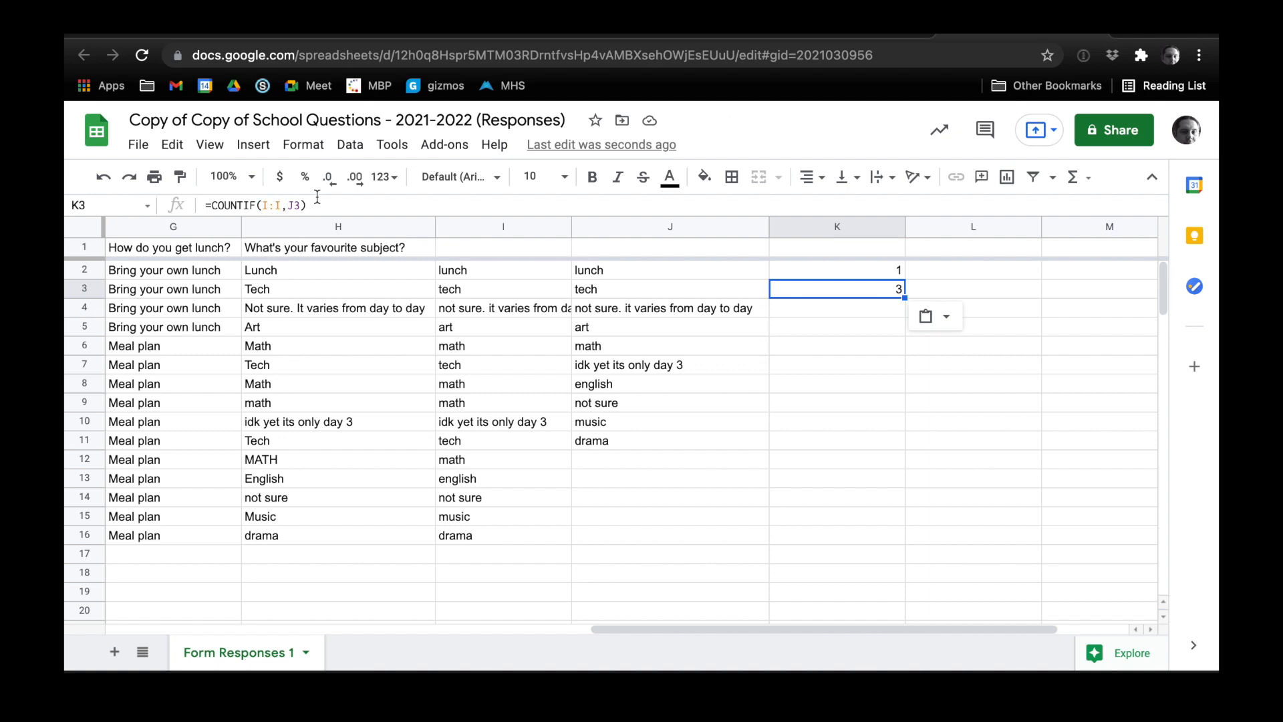
{"action": "left_click", "coordinate": [627, 287]}
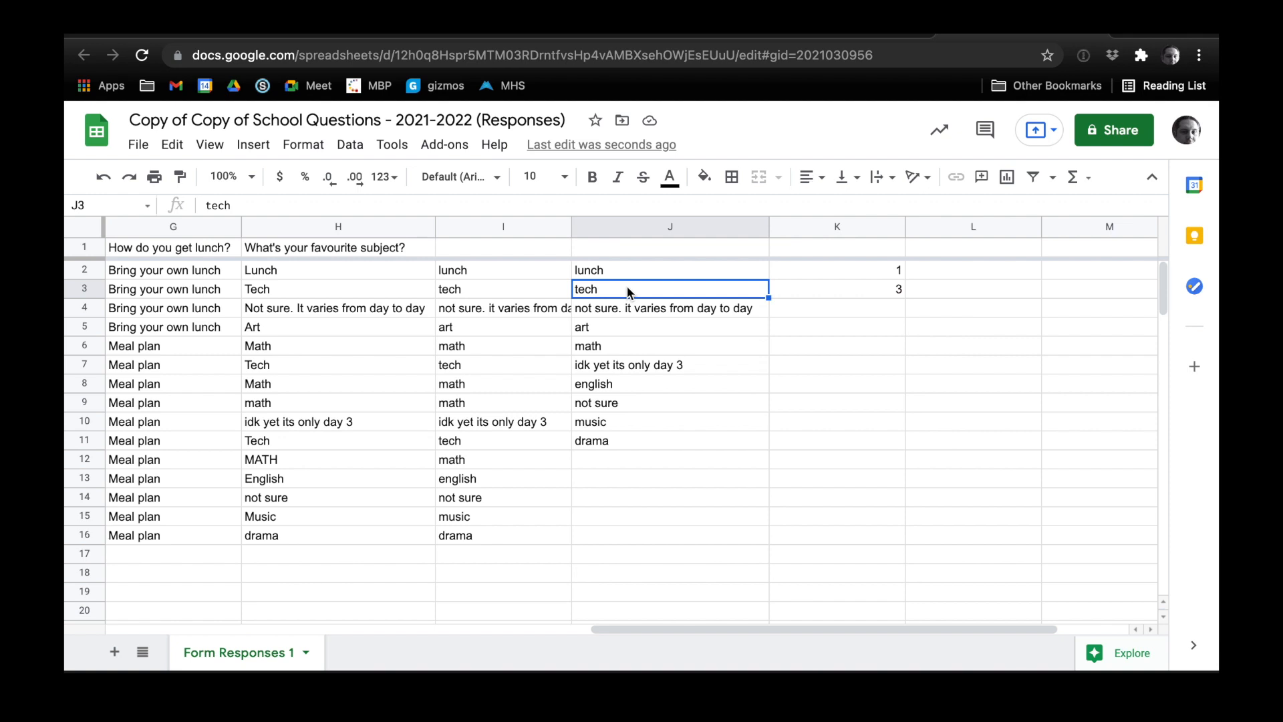
{"action": "left_click", "coordinate": [814, 293]}
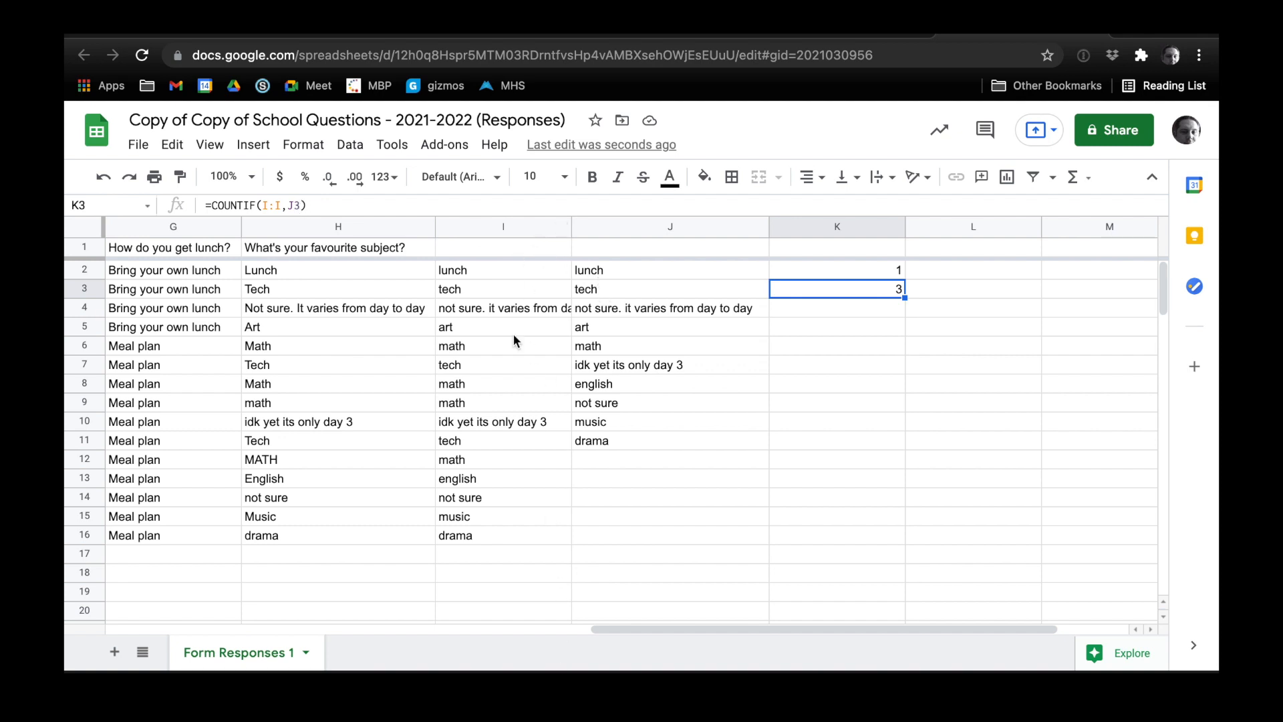
Step: Paste the copied COUNTIF formula into K4:K11 to count the remaining unique subjects
{"action": "left_click", "coordinate": [848, 307]}
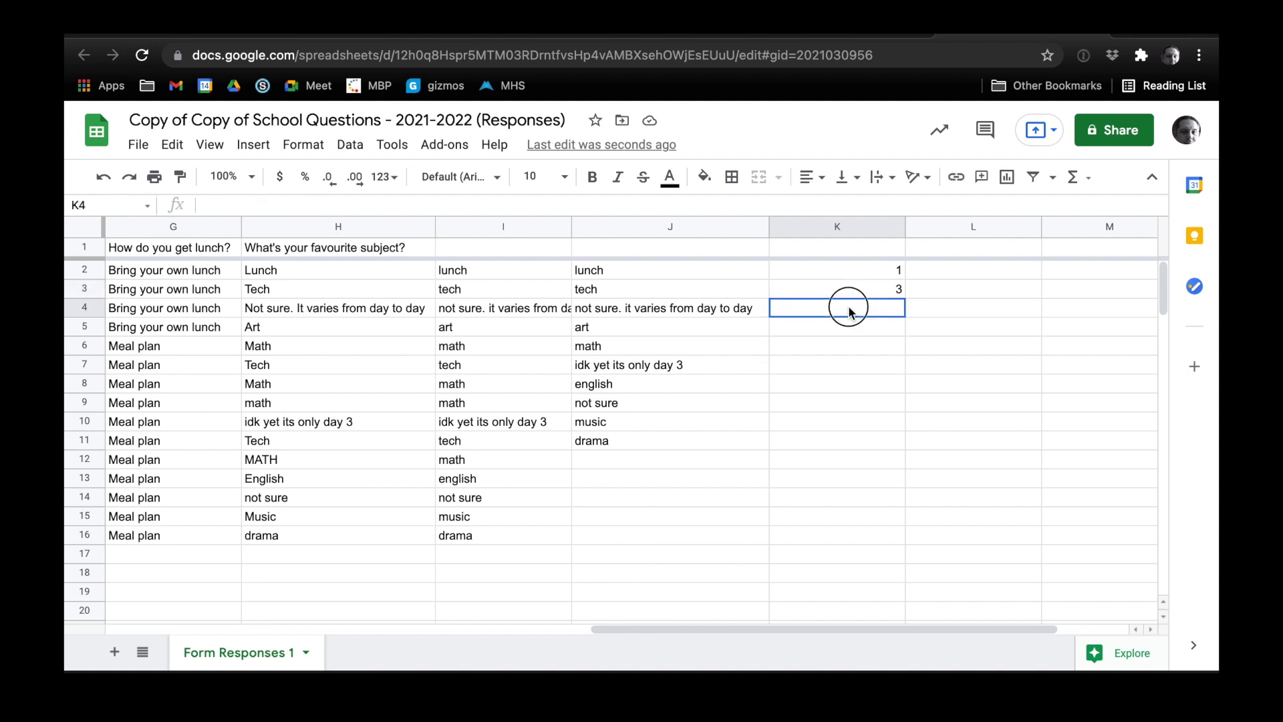
{"action": "left_click_drag", "start_coordinate": [848, 311], "coordinate": [848, 441]}
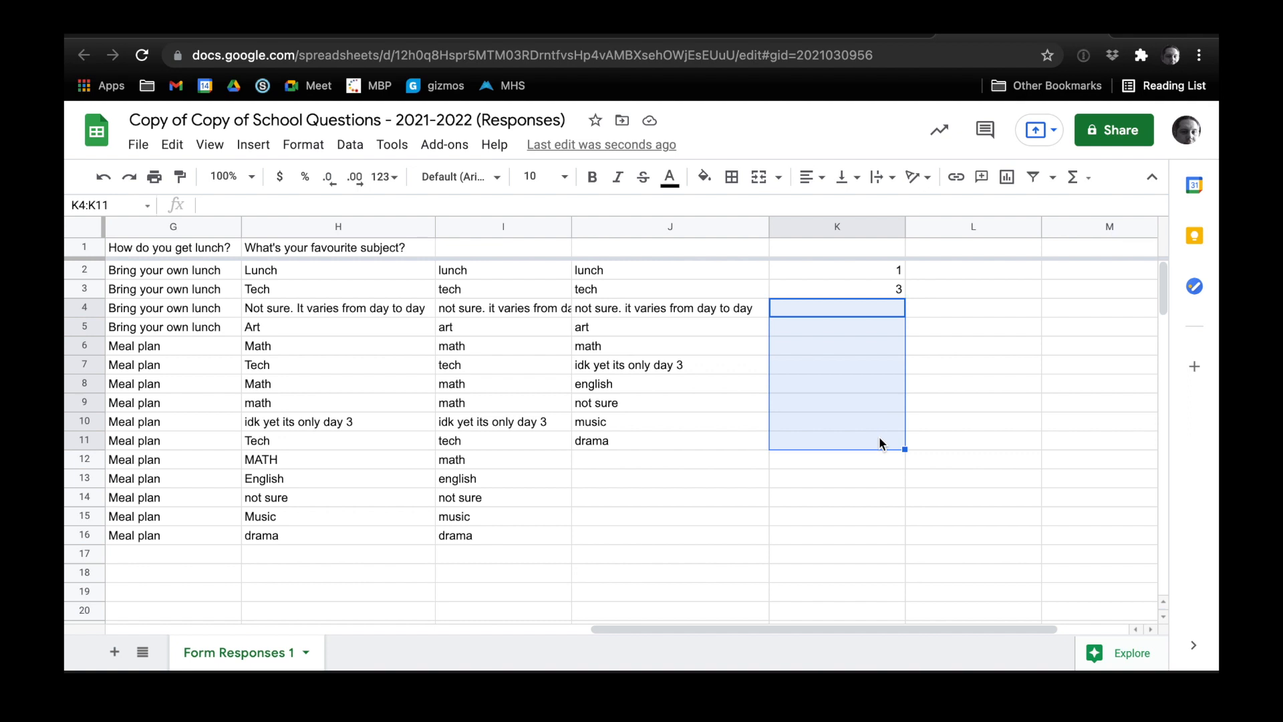
{"action": "left_click", "coordinate": [175, 147]}
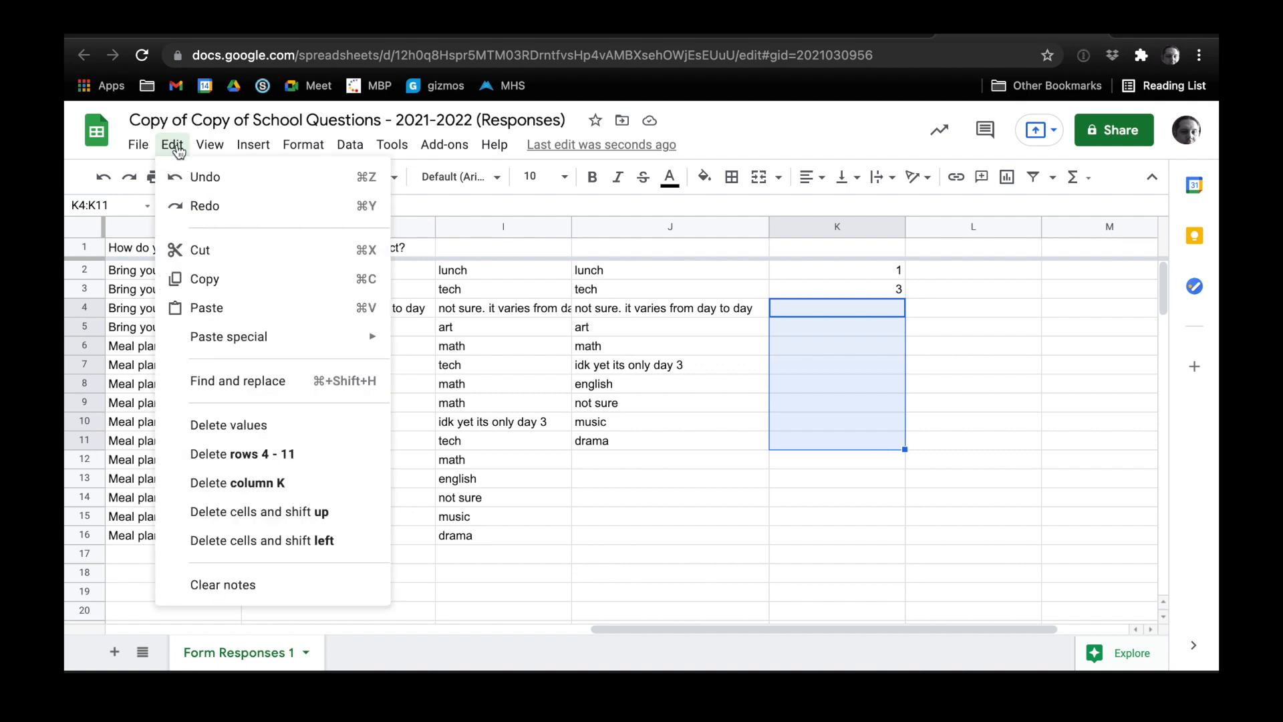
{"action": "left_click", "coordinate": [224, 308]}
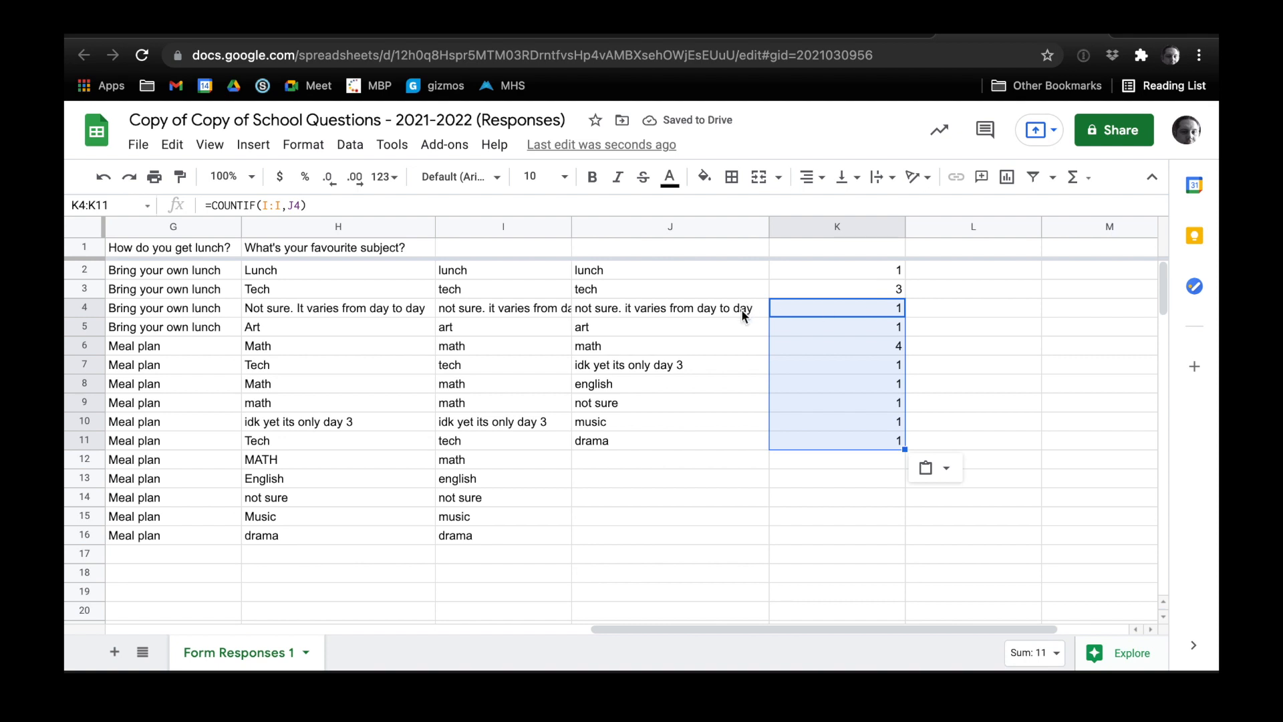
Step: Check the COUNTIF formulas in K2, K3, K4 and K6 and compare the math count with its subject in J6
{"action": "left_click", "coordinate": [893, 312]}
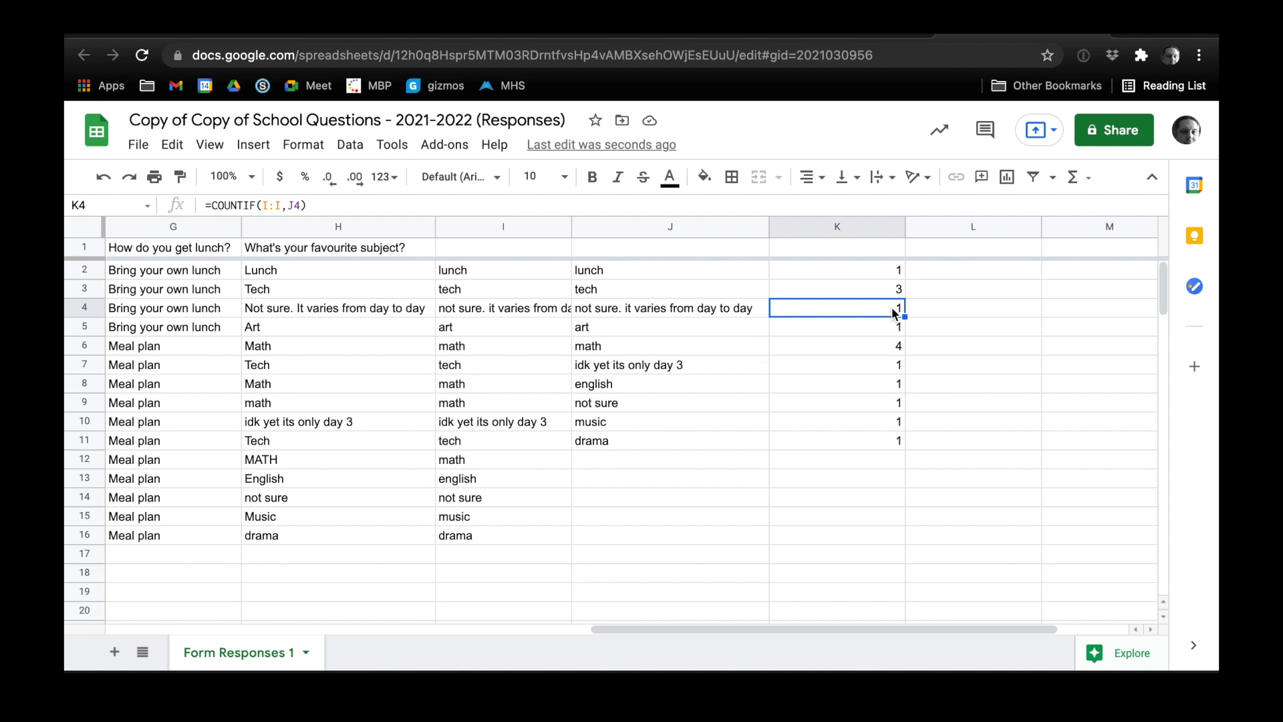
{"action": "left_click", "coordinate": [875, 274]}
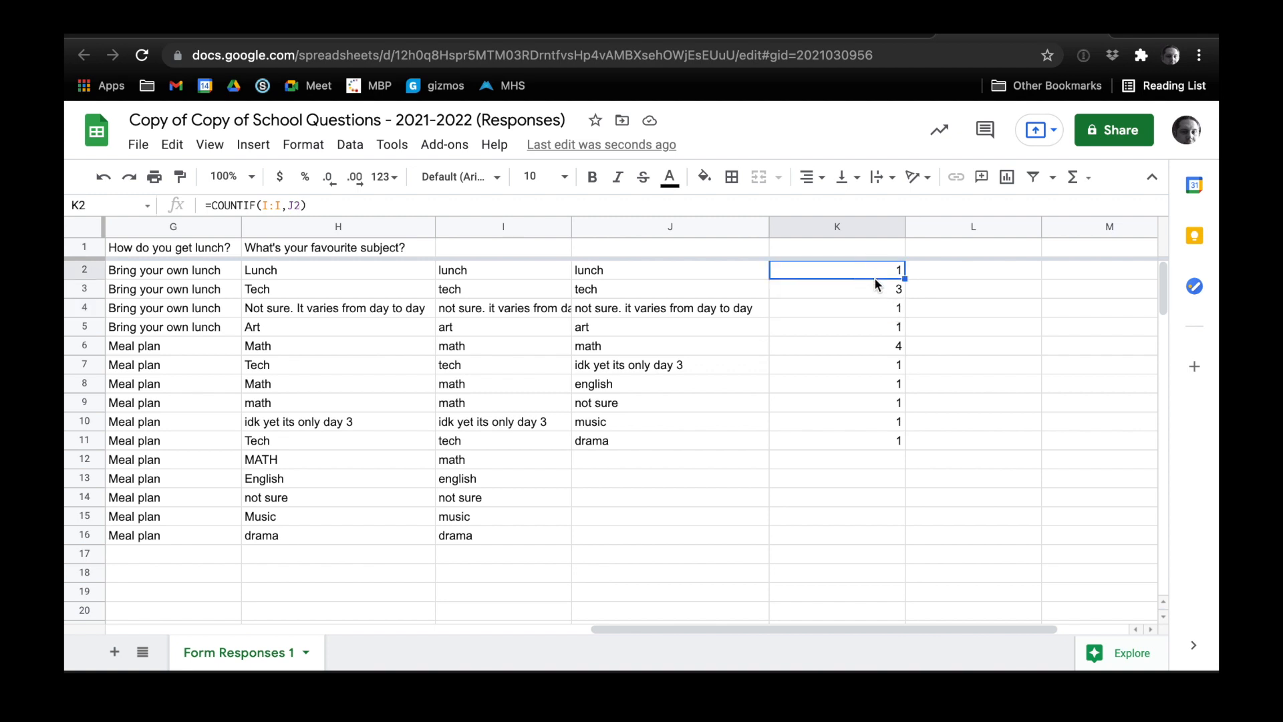
{"action": "left_click", "coordinate": [875, 288]}
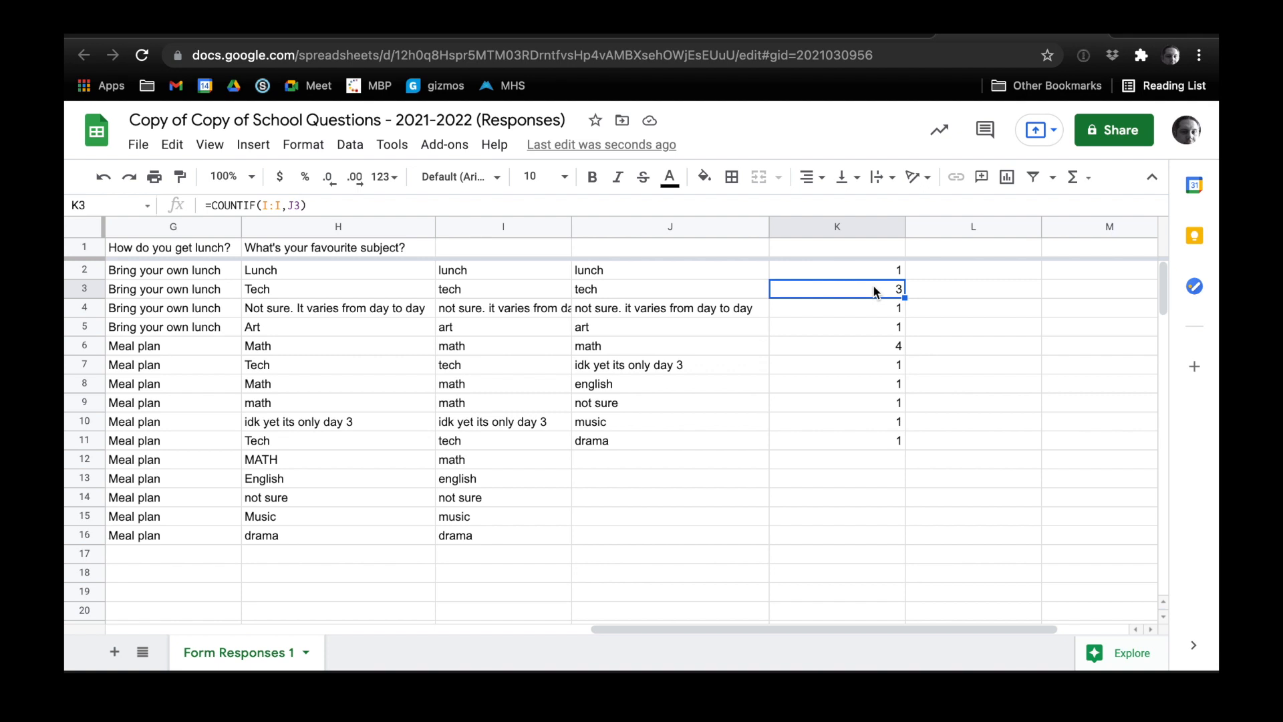
{"action": "left_click", "coordinate": [876, 308]}
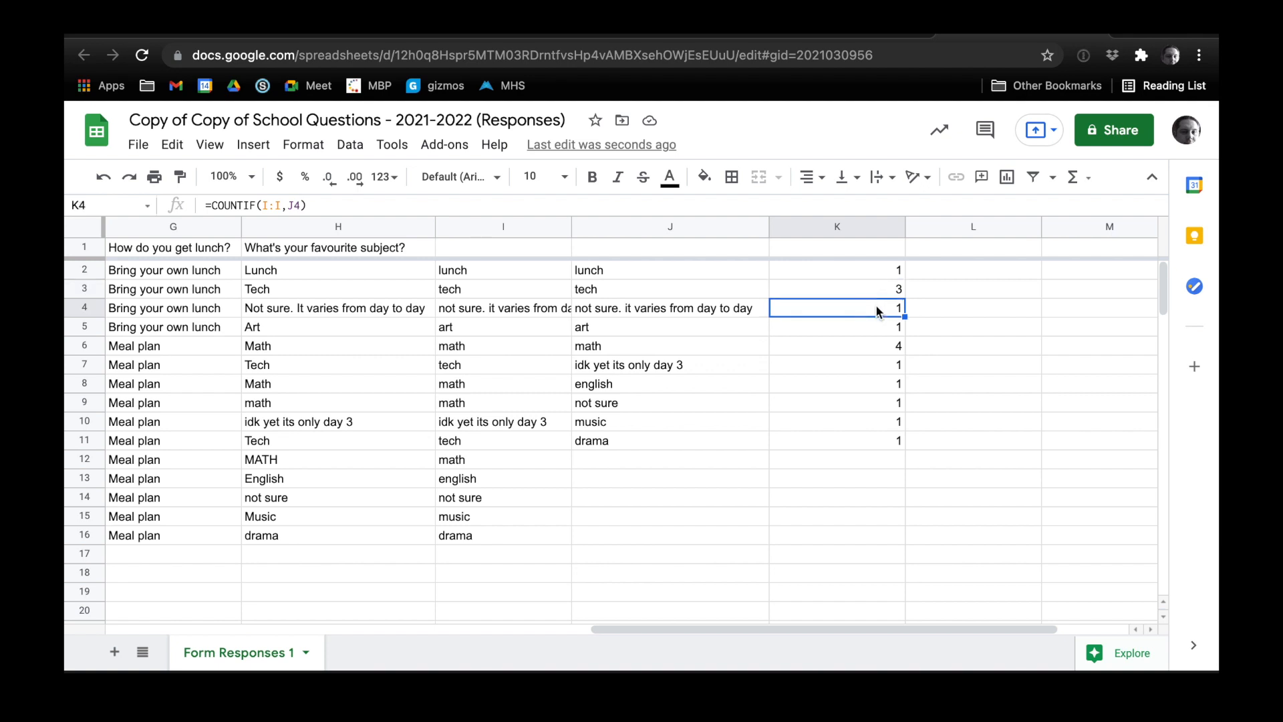
{"action": "left_click", "coordinate": [873, 346]}
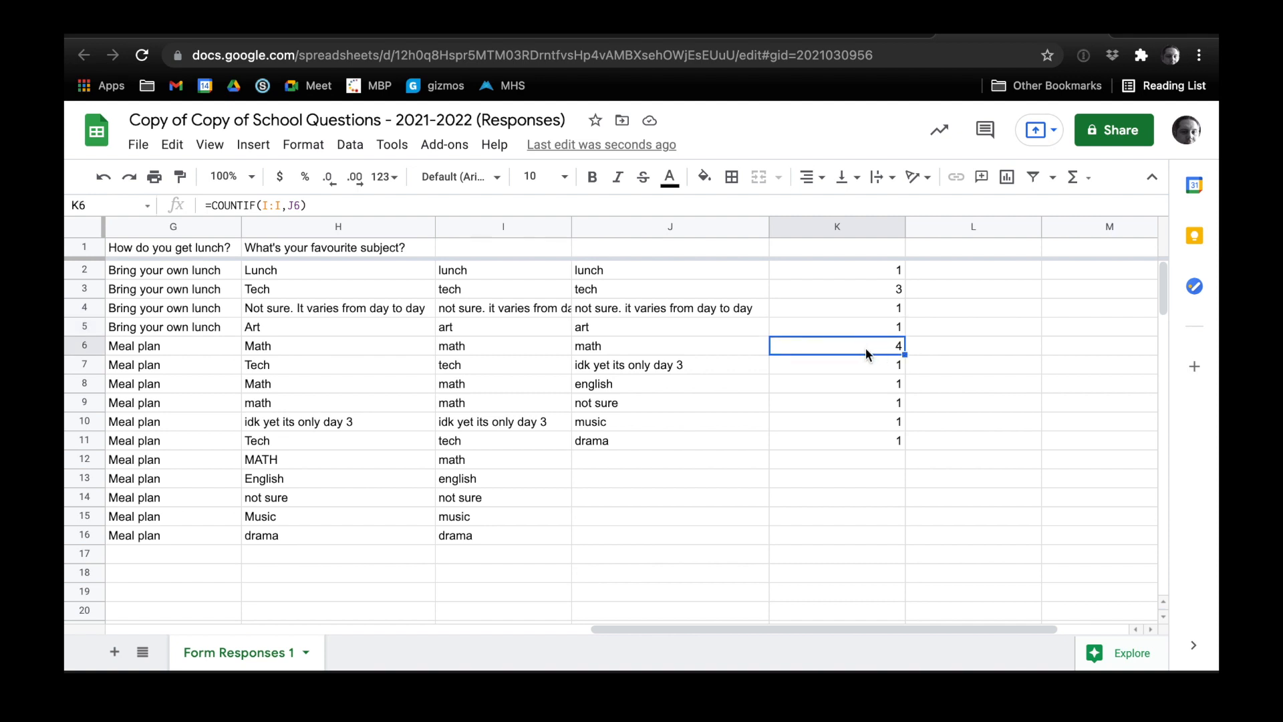
{"action": "left_click", "coordinate": [751, 344]}
{"action": "left_click", "coordinate": [799, 347]}
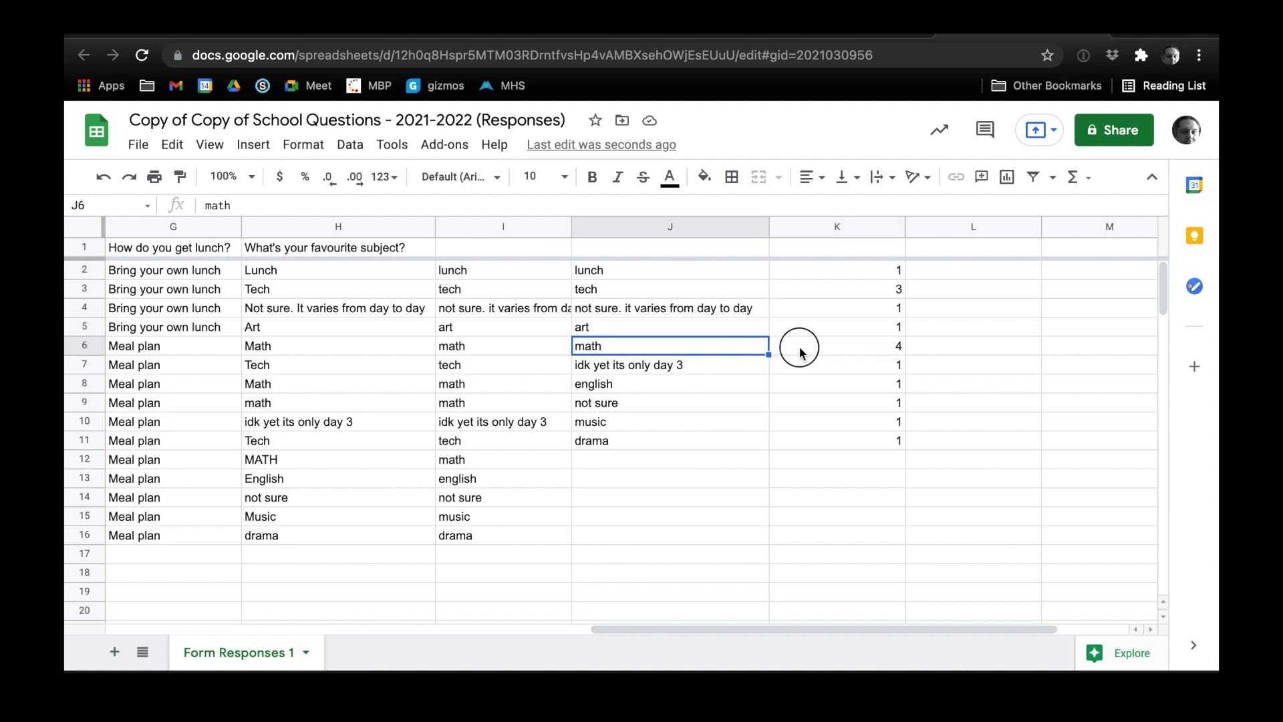
{"action": "left_click", "coordinate": [747, 343]}
{"action": "left_click", "coordinate": [802, 367]}
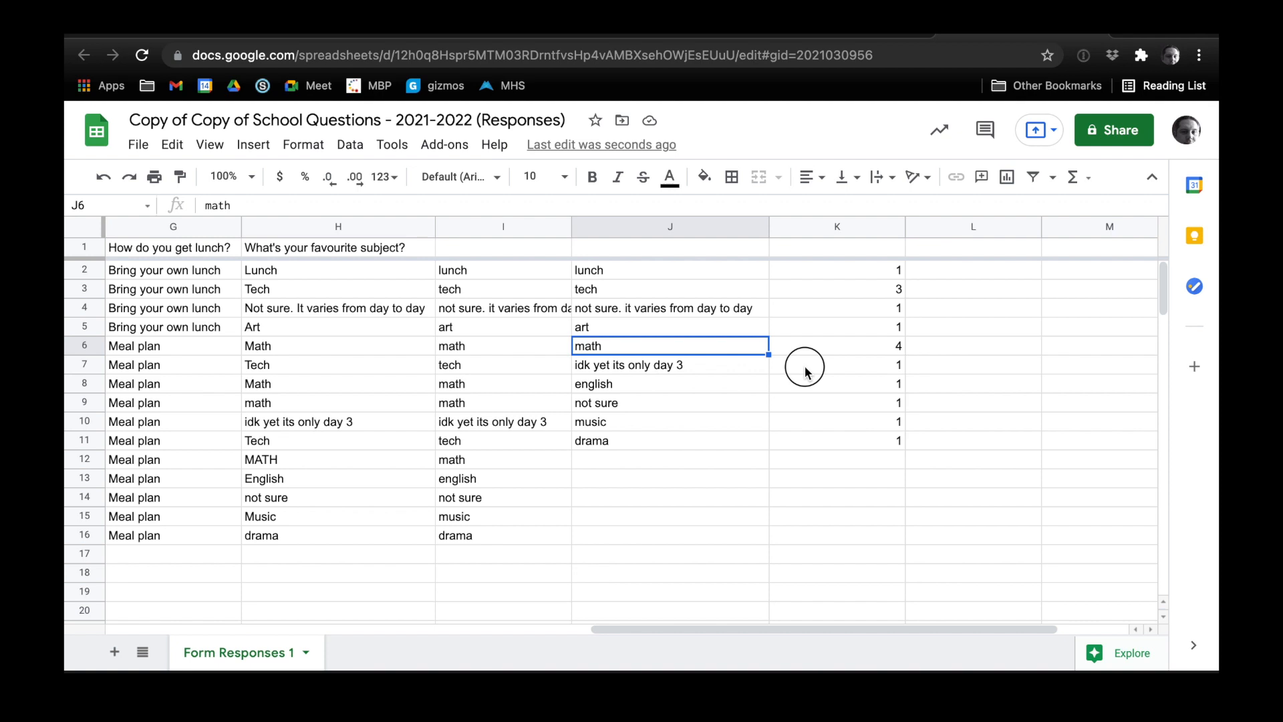
{"action": "left_click", "coordinate": [730, 367]}
Step: Narrow column K, which holds the subject counts, to about half its width
{"action": "left_click_drag", "start_coordinate": [906, 230], "coordinate": [836, 227]}
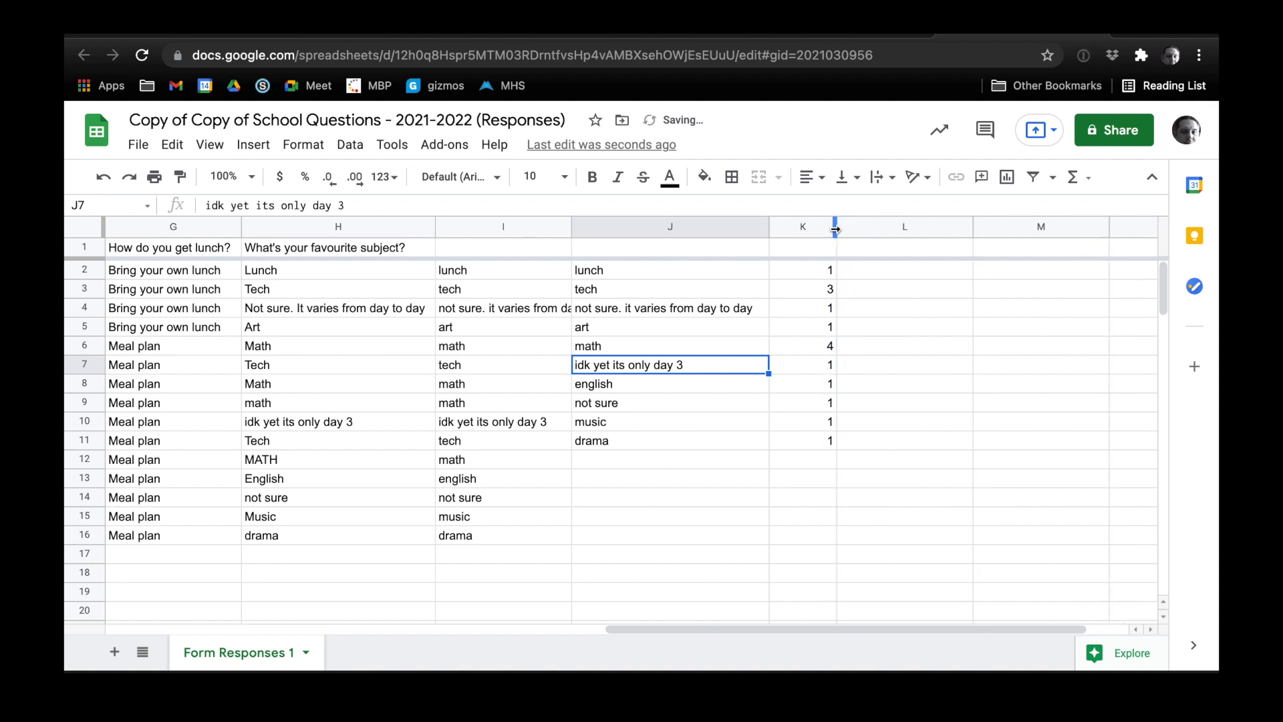
{"action": "left_click", "coordinate": [822, 444]}
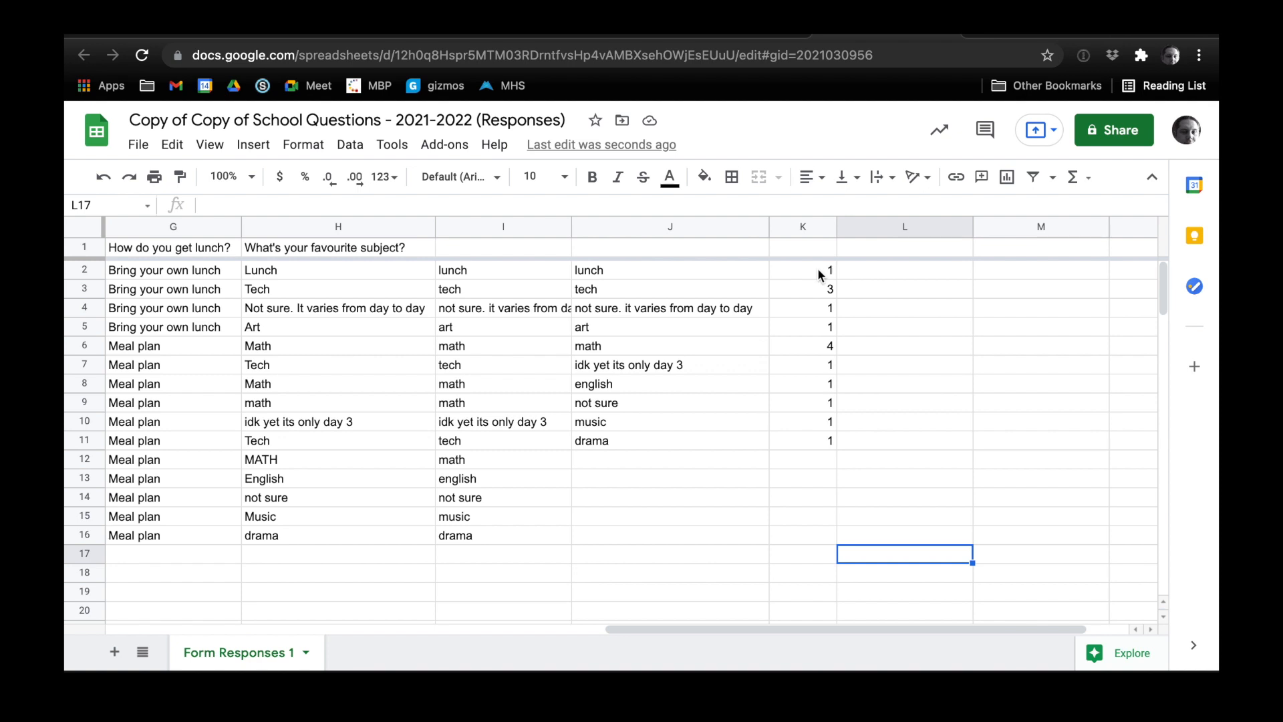
{"action": "left_click", "coordinate": [767, 229]}
Step: Examine the counts in K2 through K11 to find the most popular subject, comparing K6 with math in J6
{"action": "left_click", "coordinate": [822, 271]}
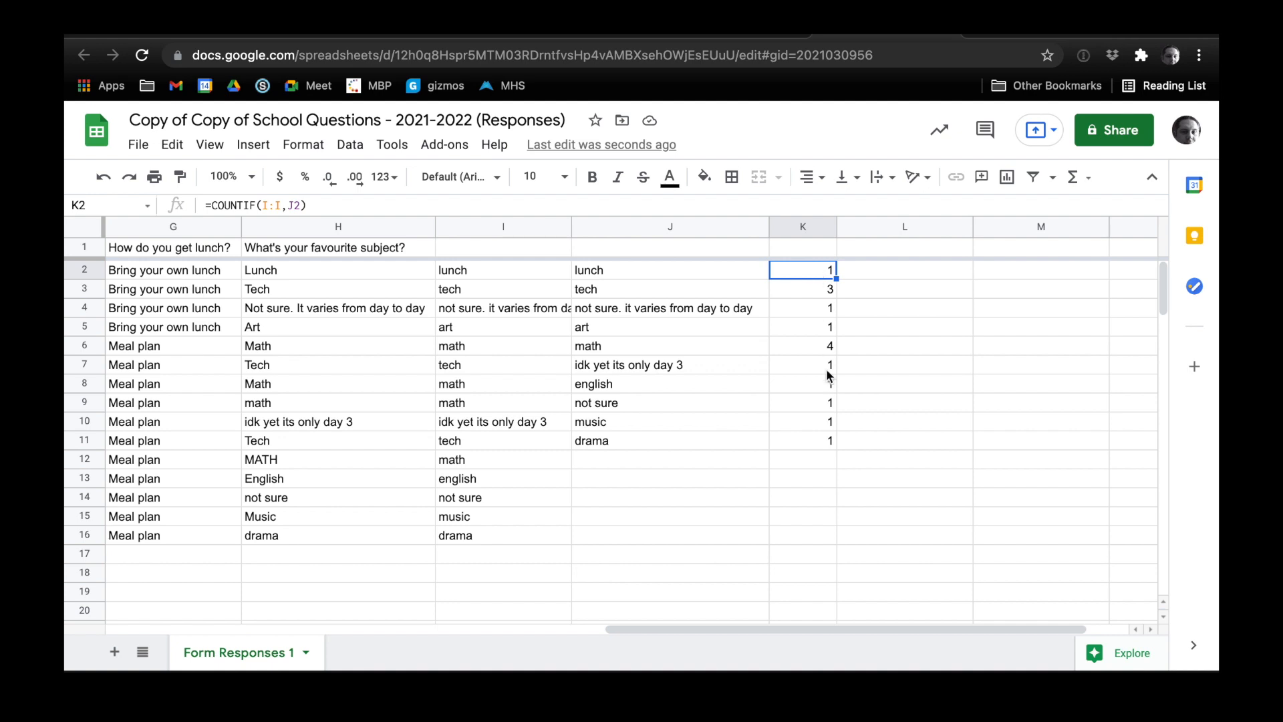
{"action": "left_click", "coordinate": [831, 440]}
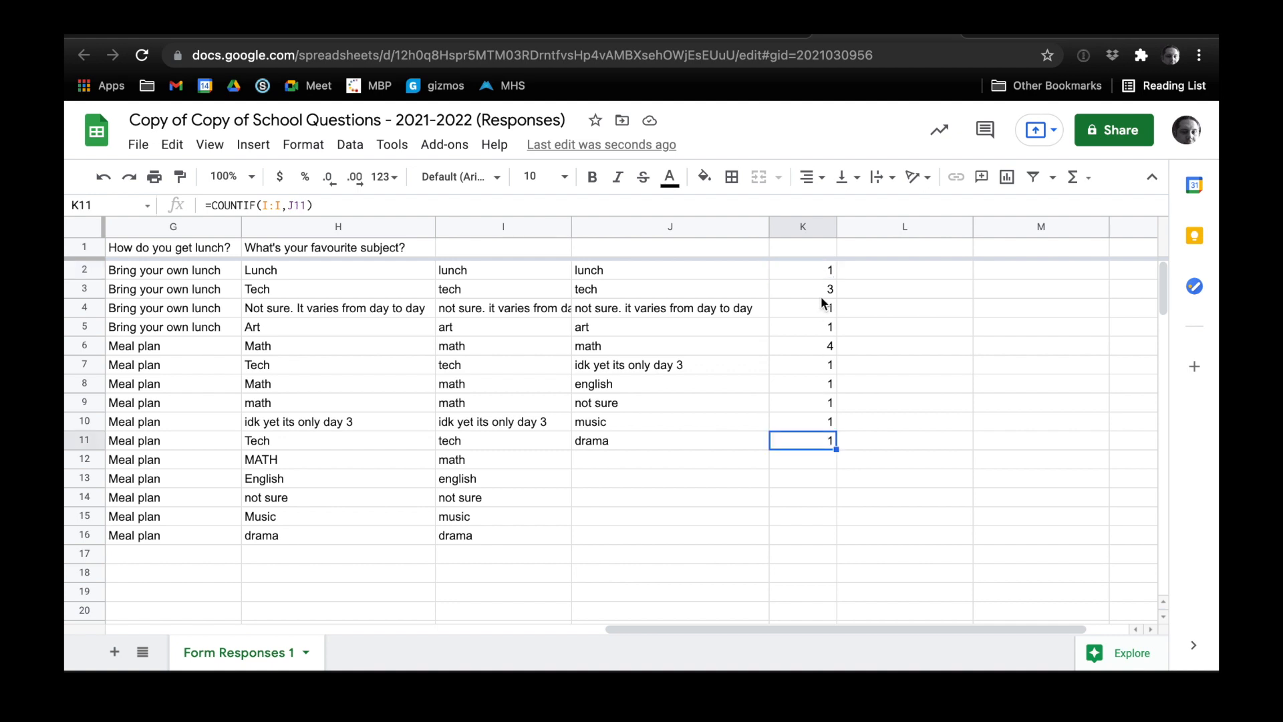
{"action": "left_click", "coordinate": [603, 348]}
{"action": "left_click", "coordinate": [829, 349]}
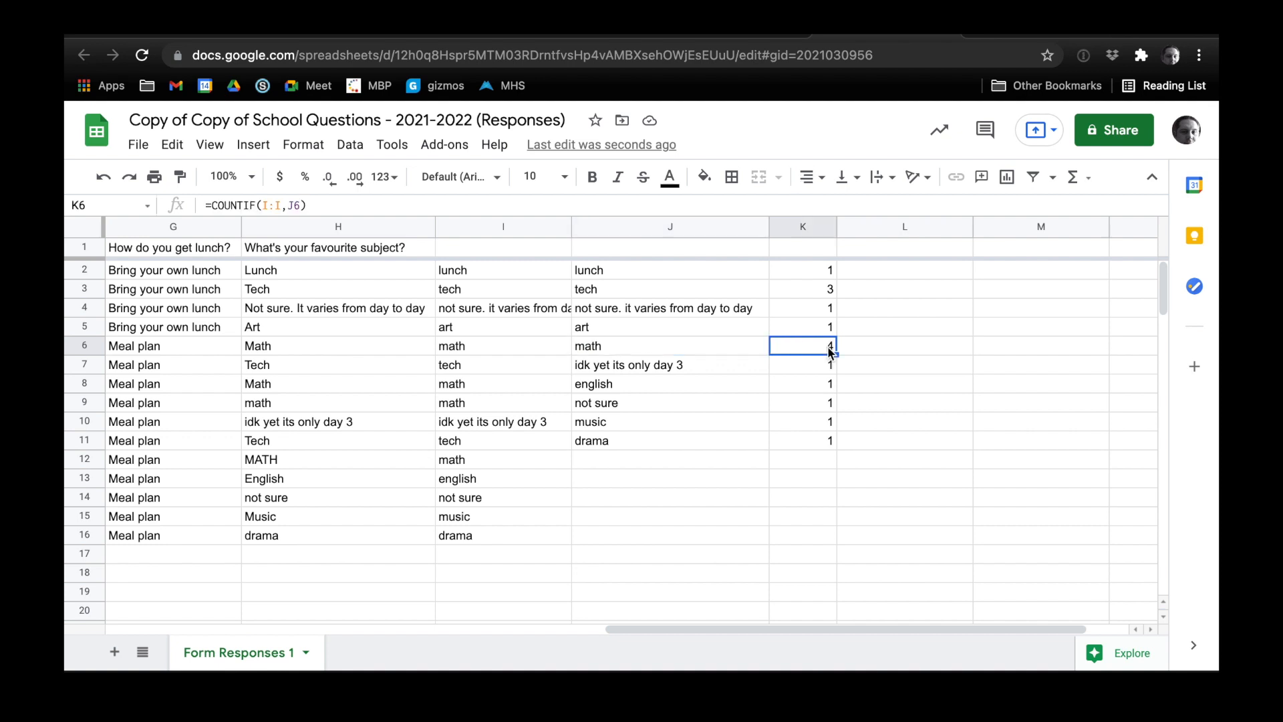
{"action": "left_click", "coordinate": [748, 349]}
{"action": "left_click", "coordinate": [814, 351]}
{"action": "left_click", "coordinate": [804, 227]}
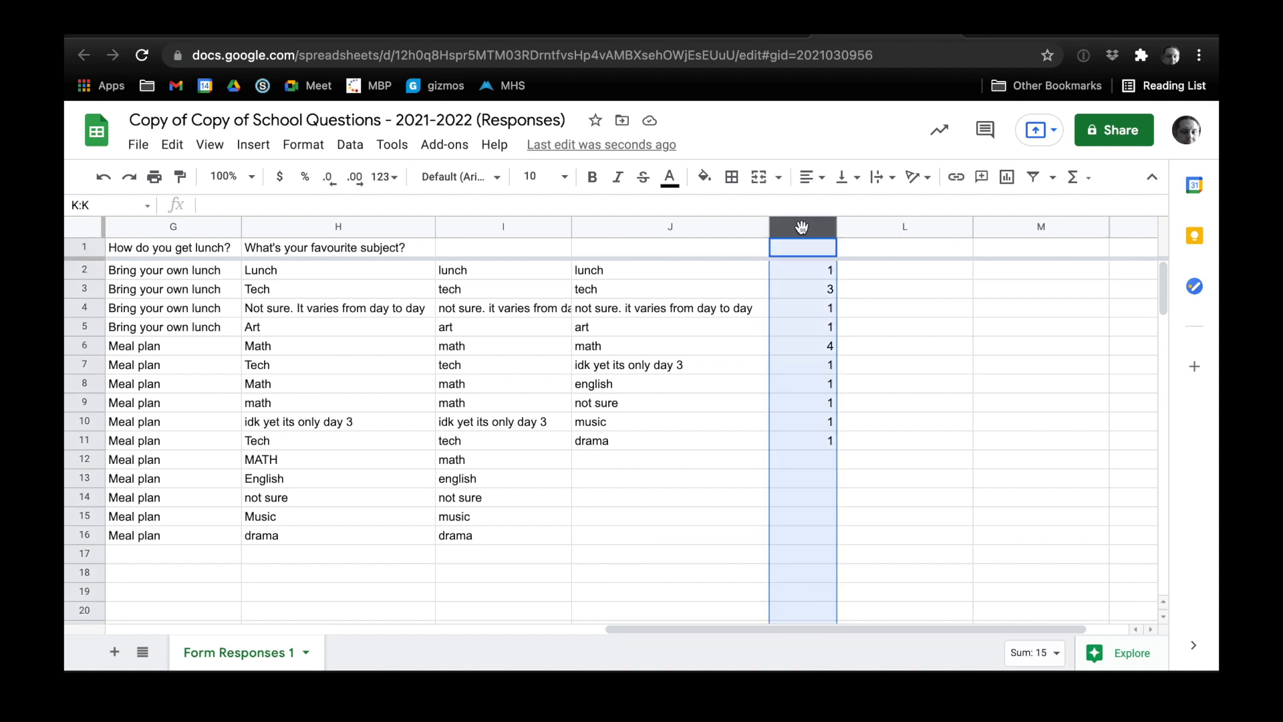
{"action": "left_click", "coordinate": [819, 439]}
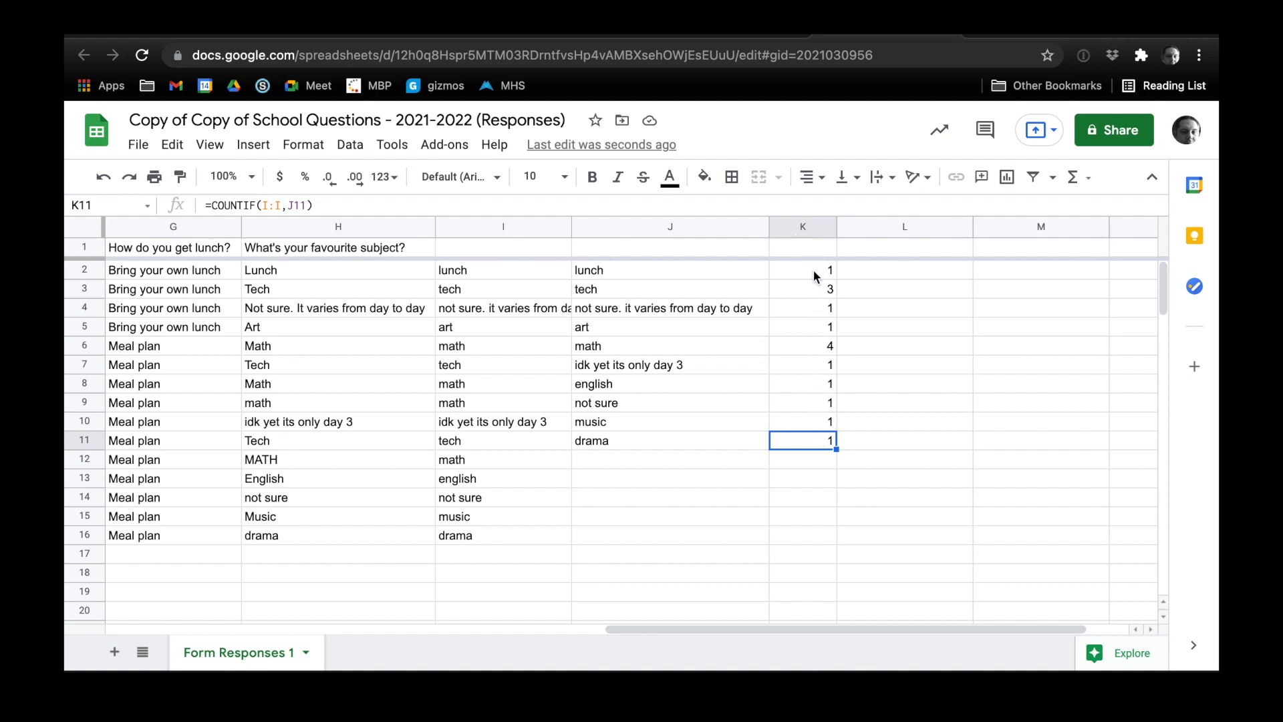
Step: Select the whole of column K and open its conditional formatting rules
{"action": "left_click", "coordinate": [797, 228]}
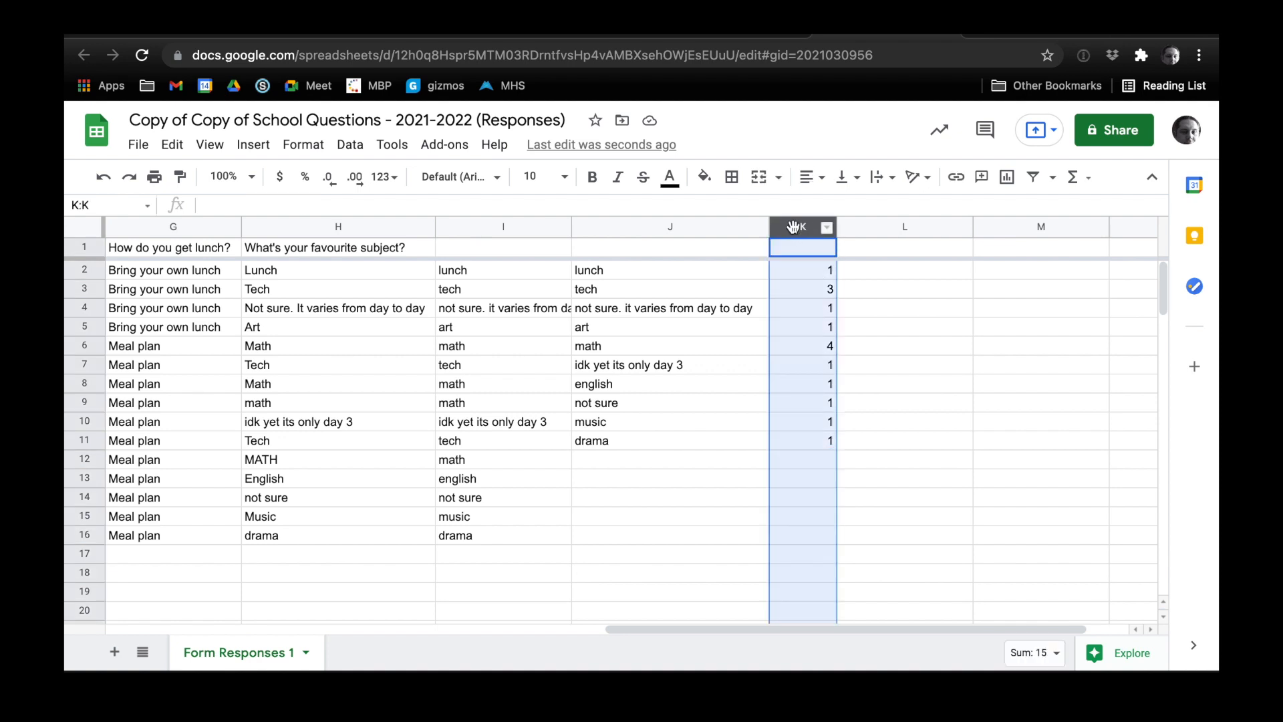
{"action": "left_click", "coordinate": [742, 228]}
{"action": "left_click", "coordinate": [802, 225]}
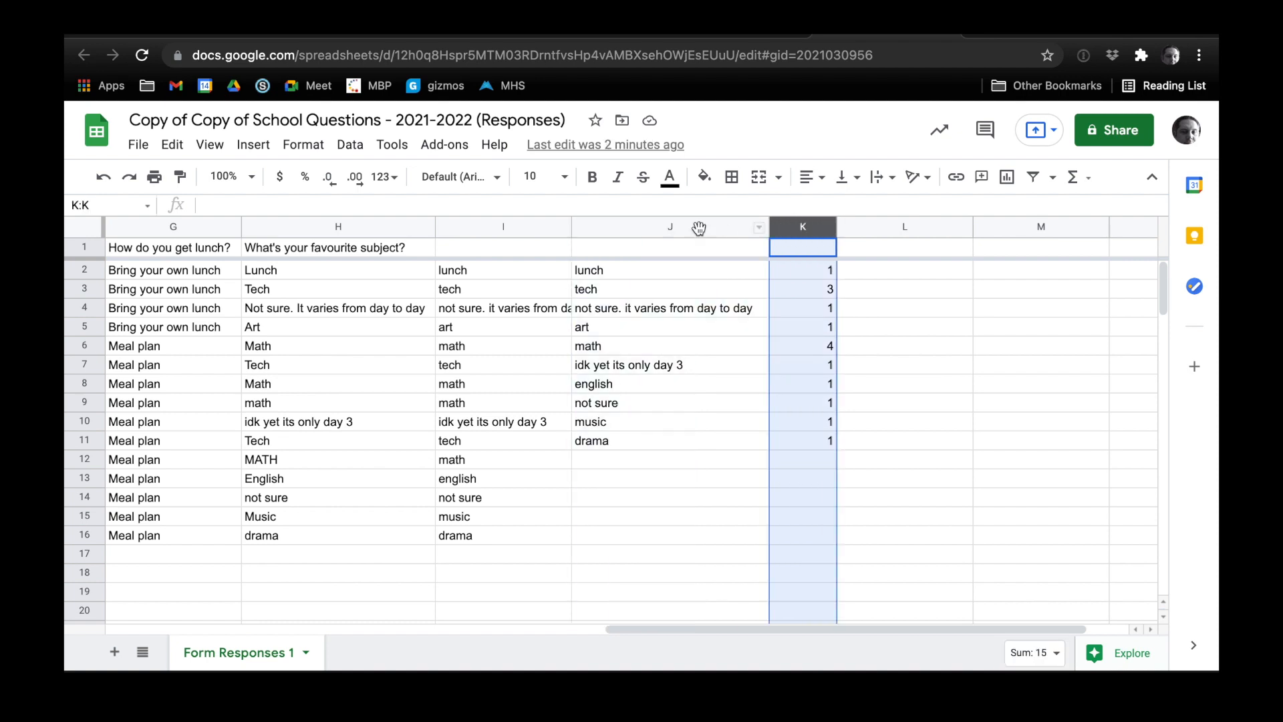
{"action": "left_click", "coordinate": [670, 227]}
{"action": "left_click", "coordinate": [890, 227]}
{"action": "left_click", "coordinate": [802, 231]}
{"action": "left_click", "coordinate": [315, 139]}
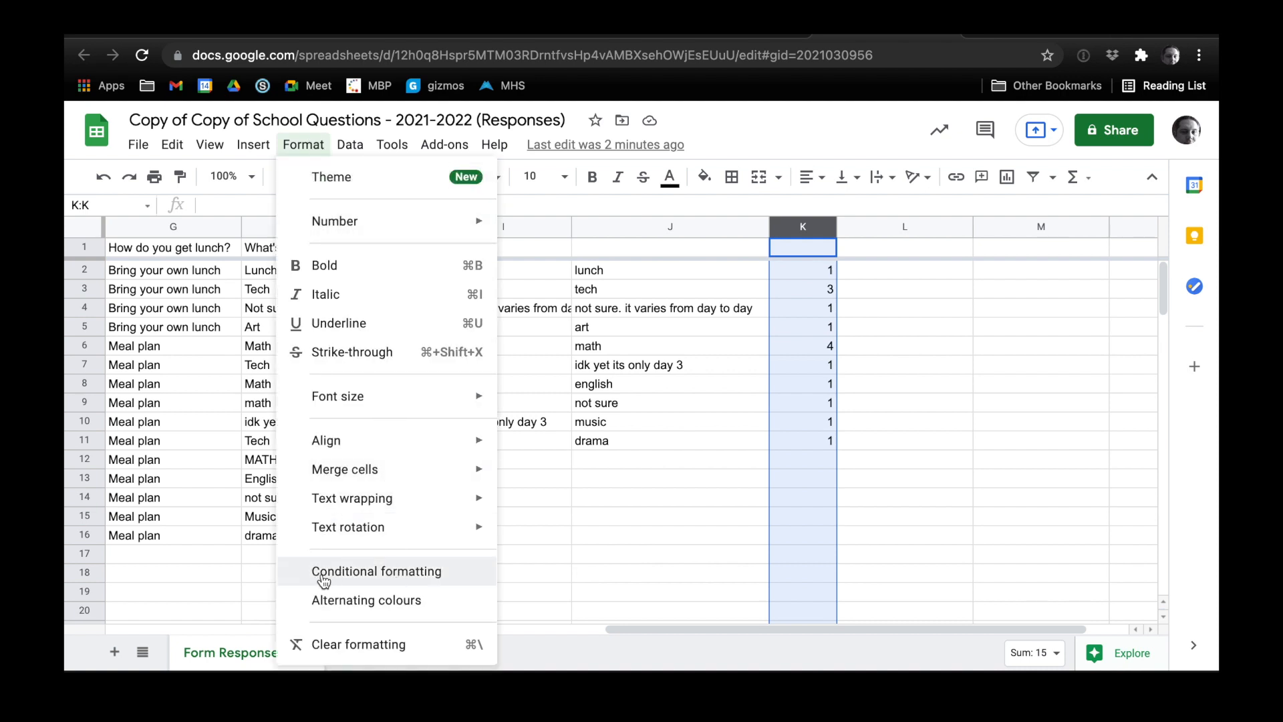
{"action": "left_click", "coordinate": [410, 578]}
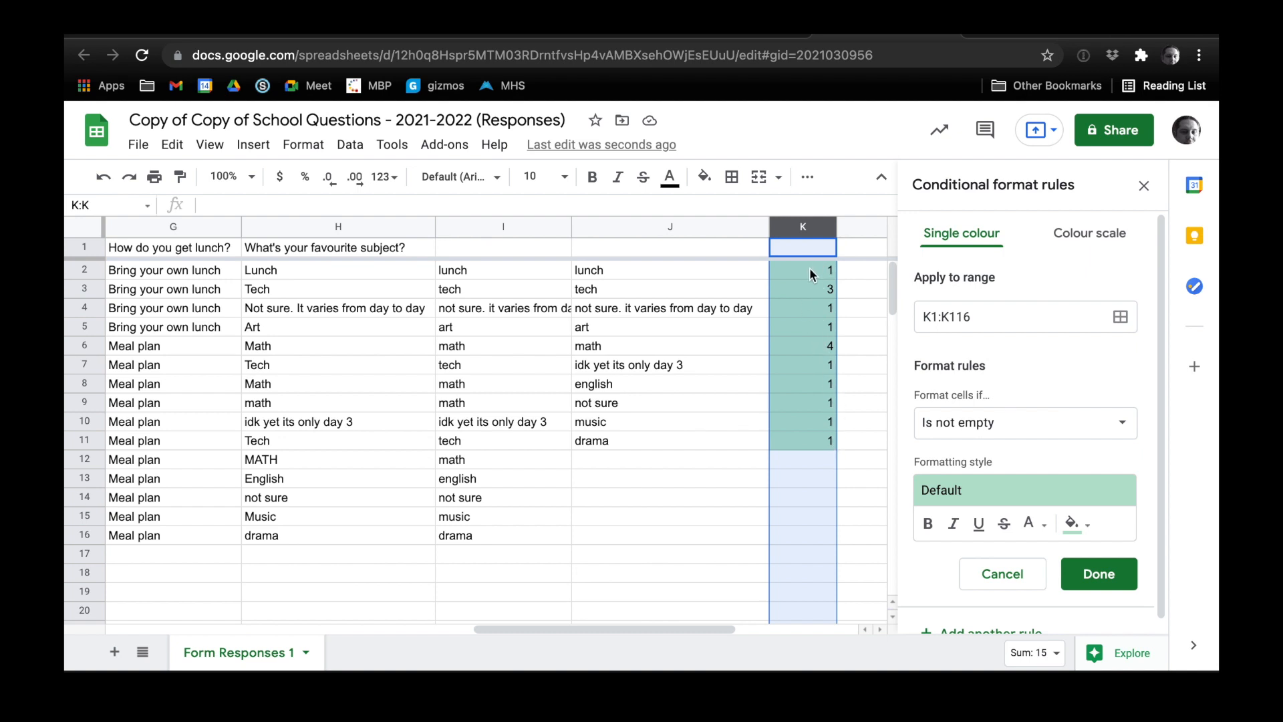
Step: Set the conditional formatting rule for K1:K116 to apply when the value is greater than or equal to 4
{"action": "left_click", "coordinate": [954, 429]}
{"action": "scroll", "coordinate": [954, 429], "scroll_direction": "down", "scroll_amount": 2}
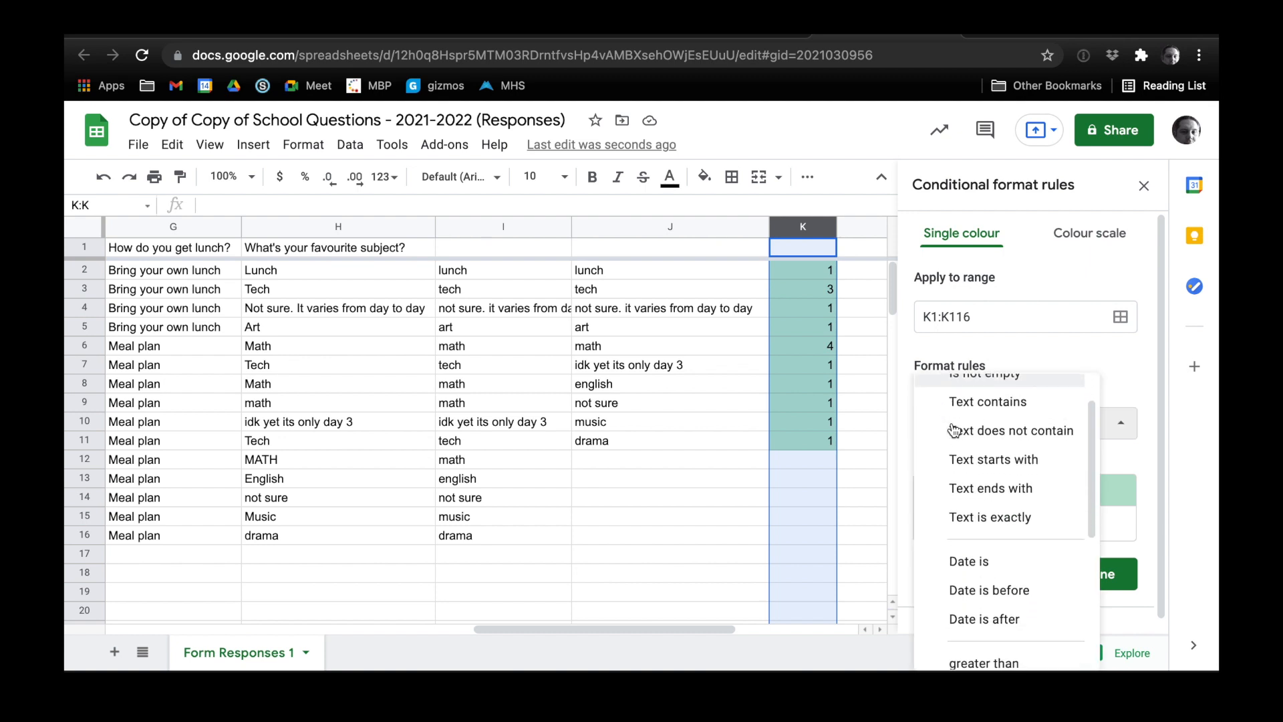
{"action": "scroll", "coordinate": [954, 430], "scroll_direction": "up", "scroll_amount": 2}
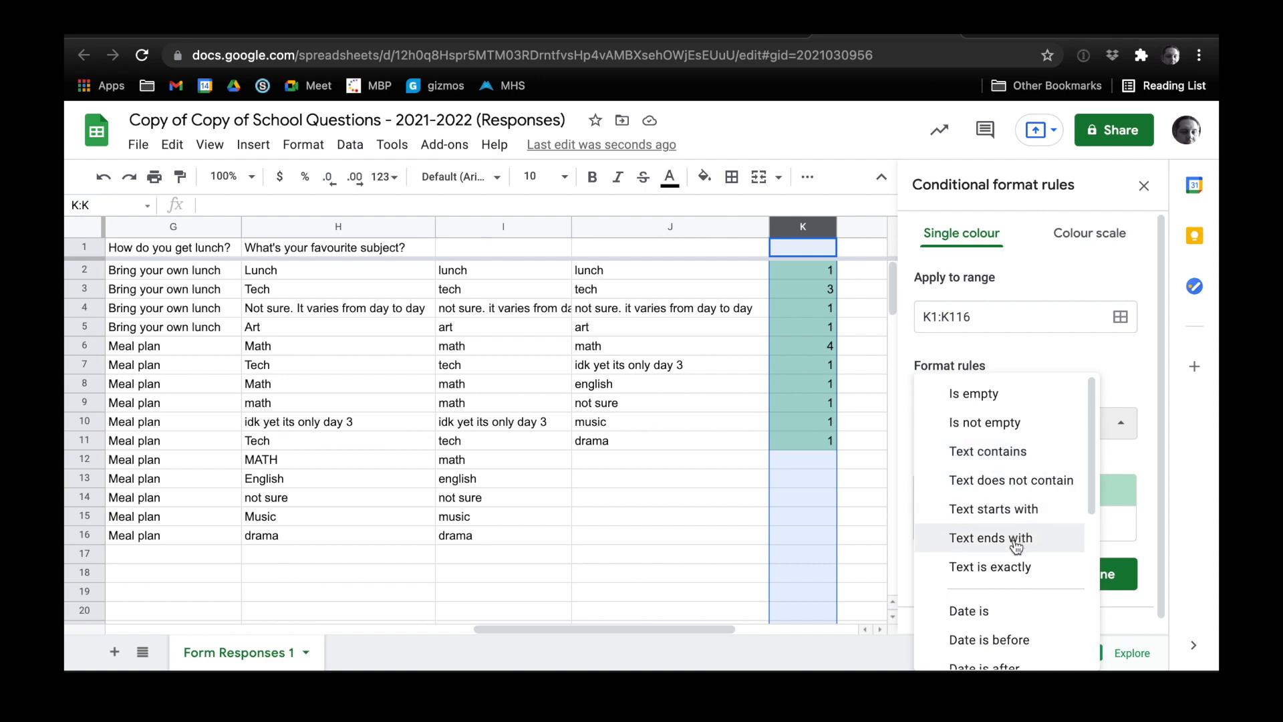
{"action": "scroll", "coordinate": [1016, 545], "scroll_direction": "down", "scroll_amount": 2}
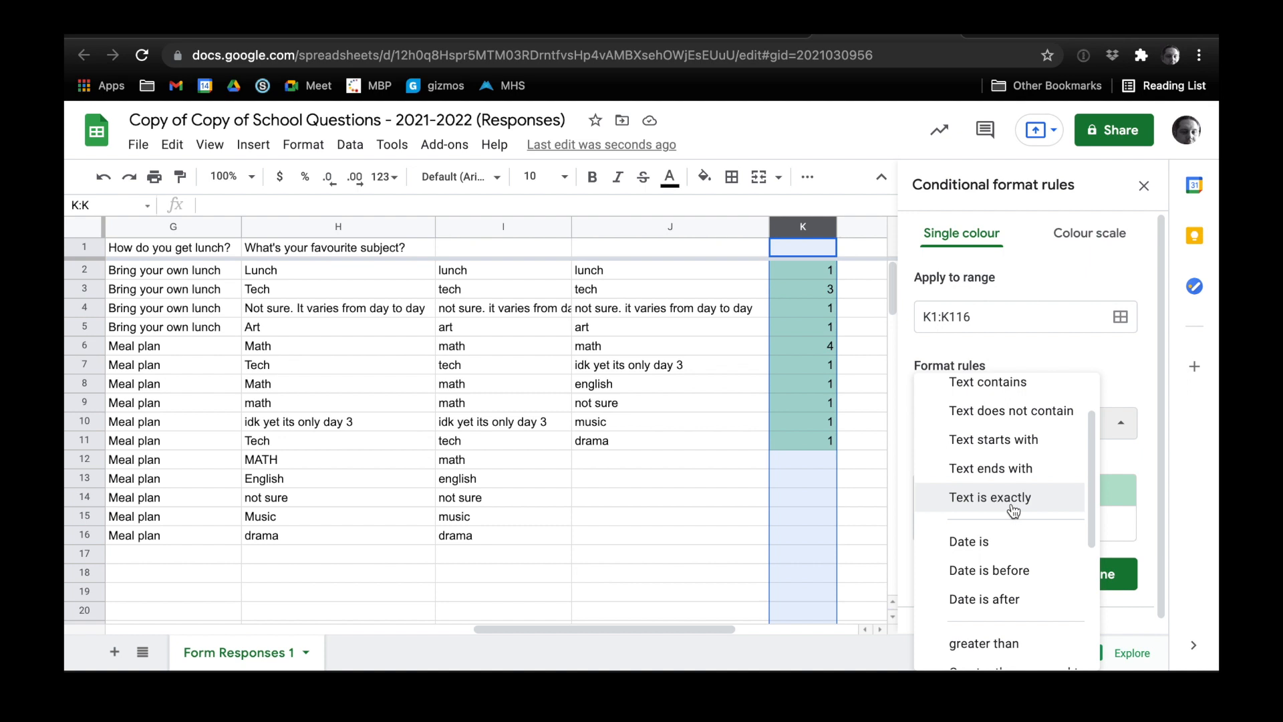
{"action": "scroll", "coordinate": [1016, 513], "scroll_direction": "down", "scroll_amount": 2}
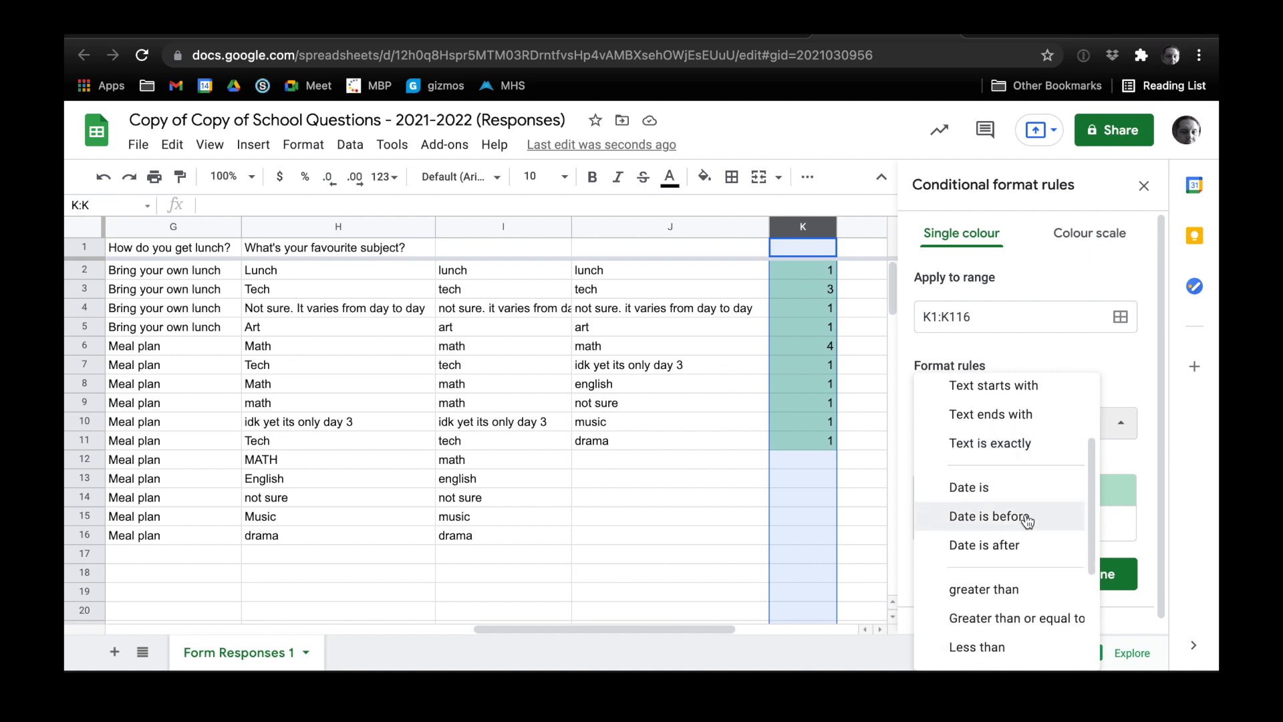
{"action": "scroll", "coordinate": [1025, 555], "scroll_direction": "down", "scroll_amount": 3}
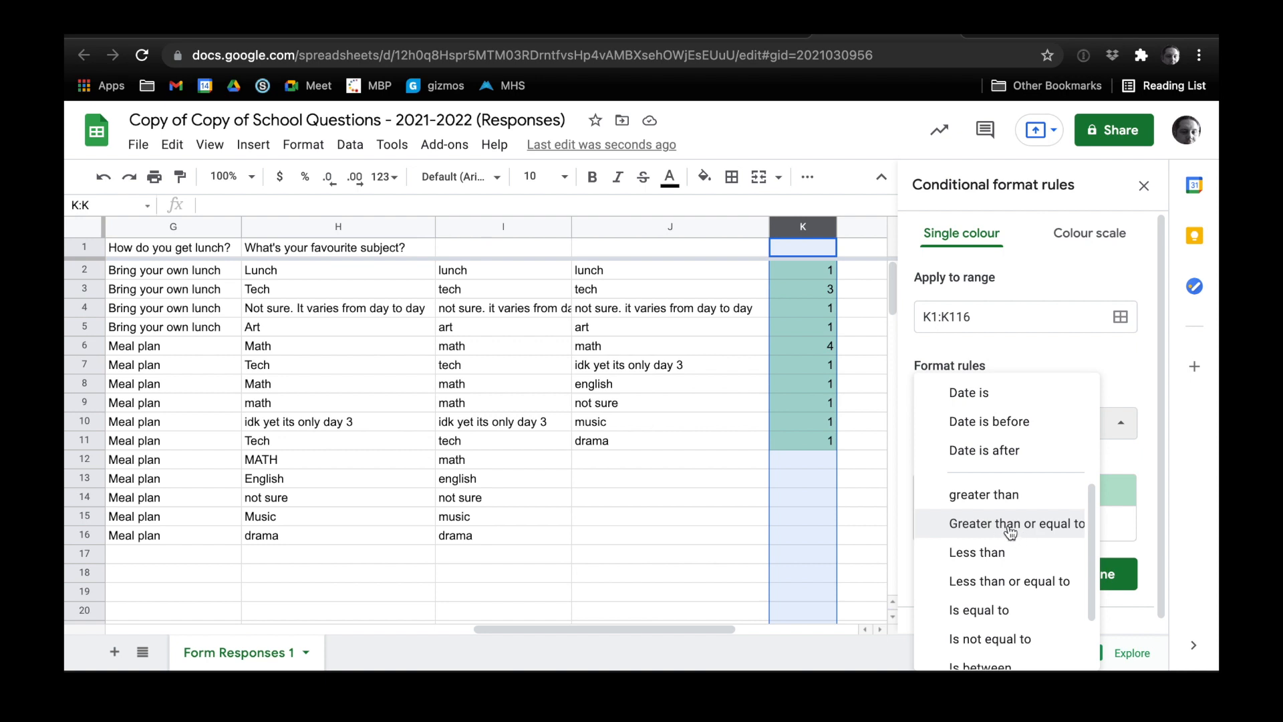
{"action": "left_click", "coordinate": [1009, 530]}
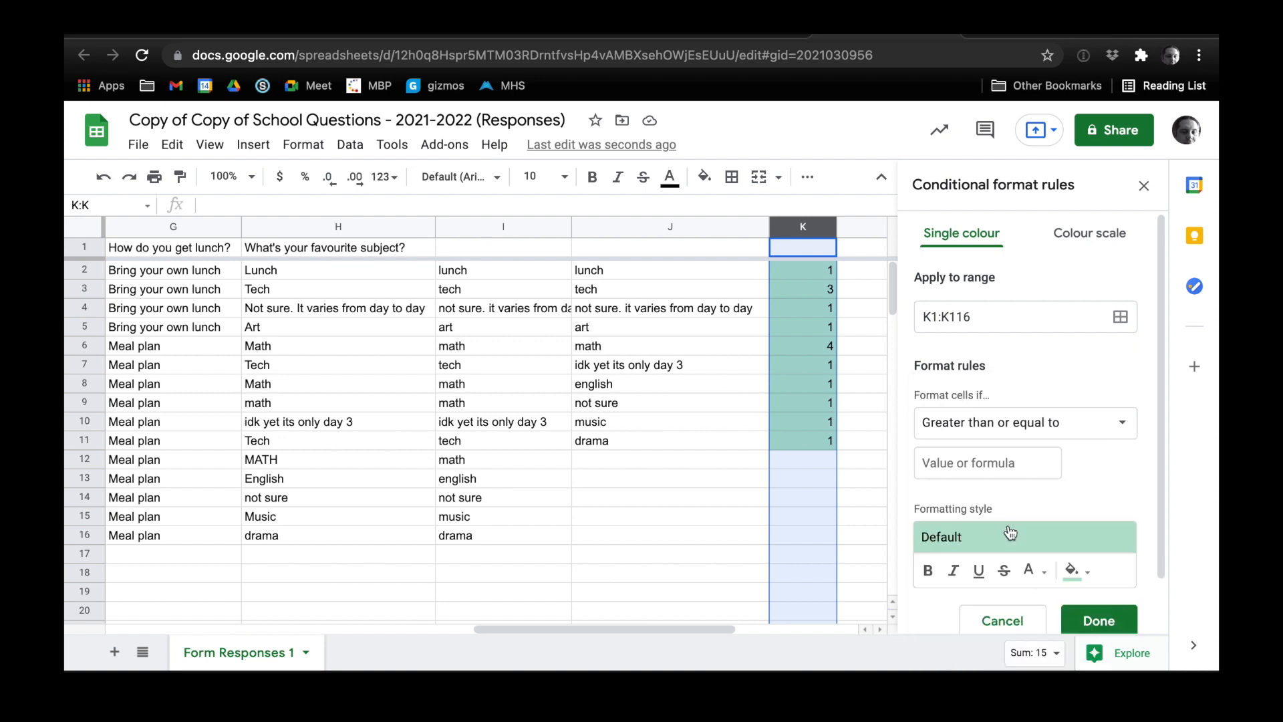
{"action": "left_click", "coordinate": [959, 468]}
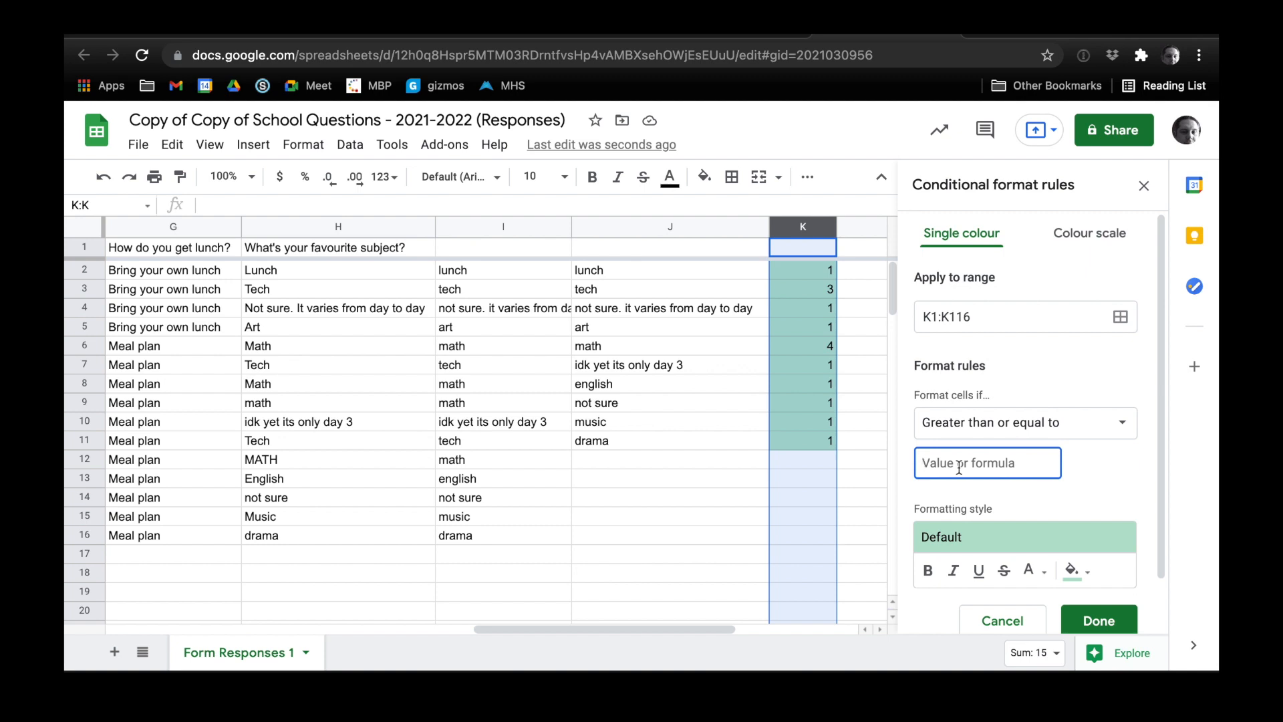
{"action": "type", "text": "4"}
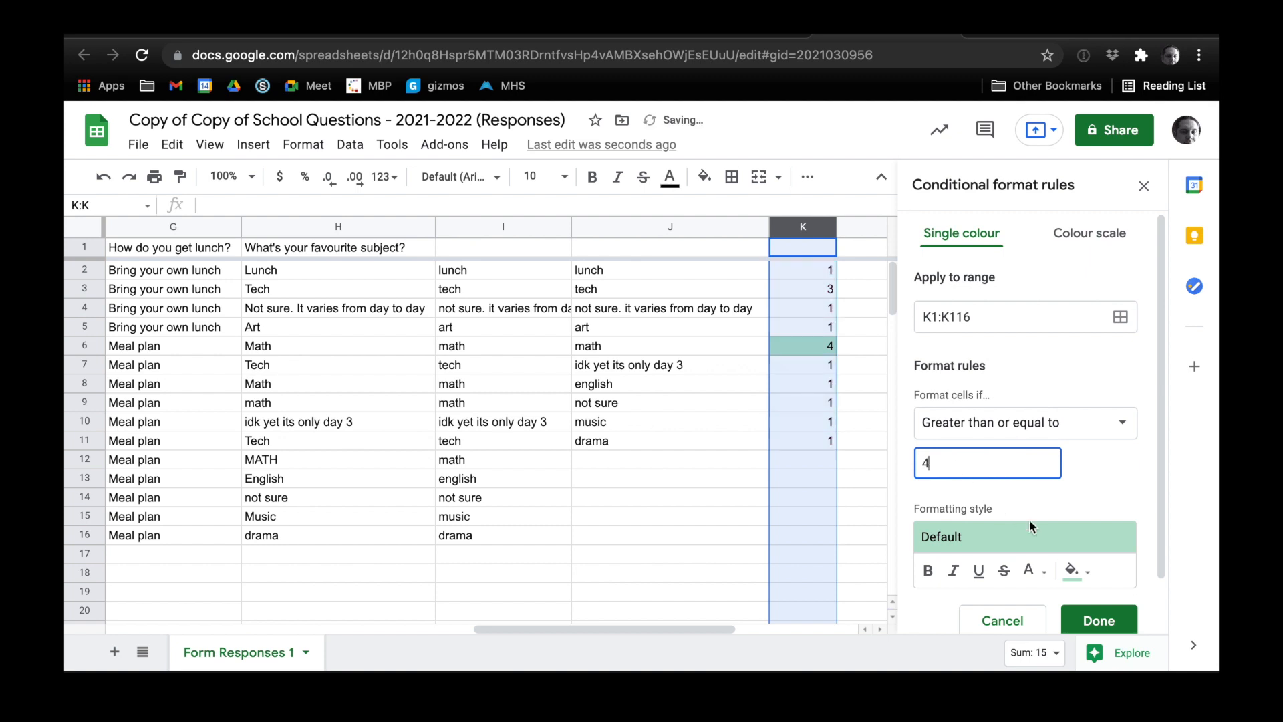
Step: Add bold to the rule's formatting style, keep the default green fill, and save the rule
{"action": "left_click", "coordinate": [1084, 574]}
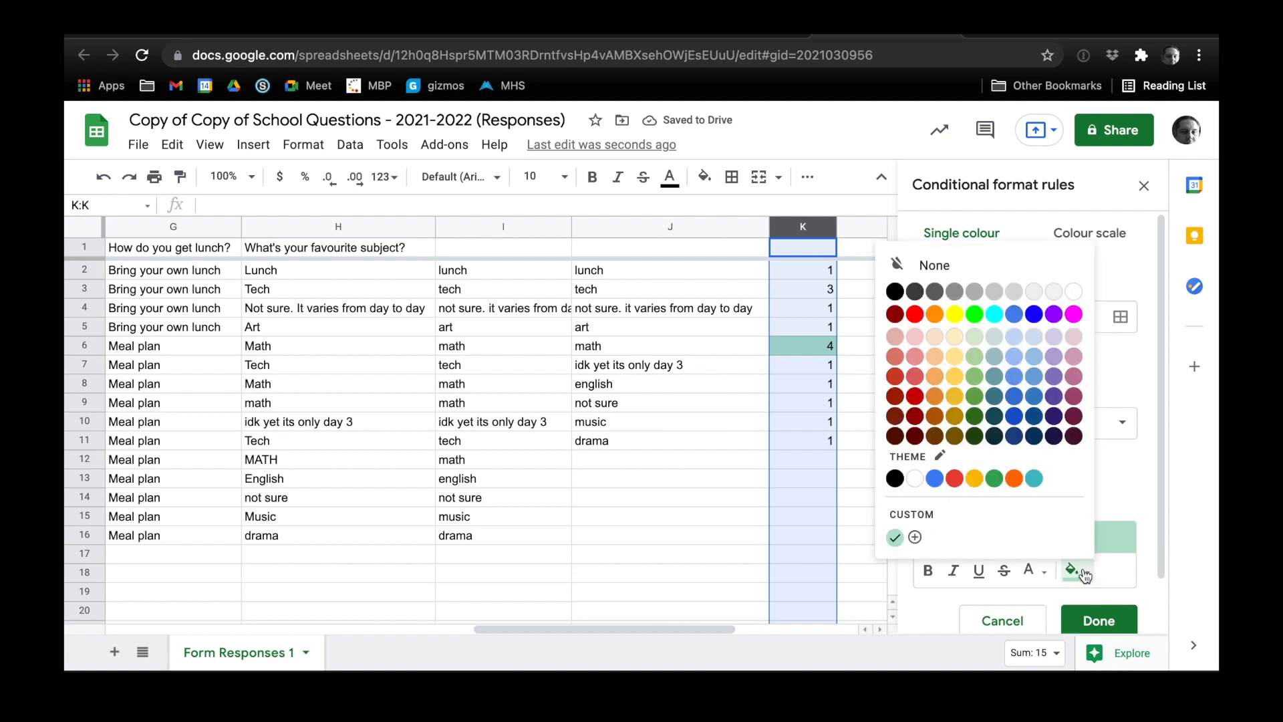
{"action": "left_click", "coordinate": [1083, 575]}
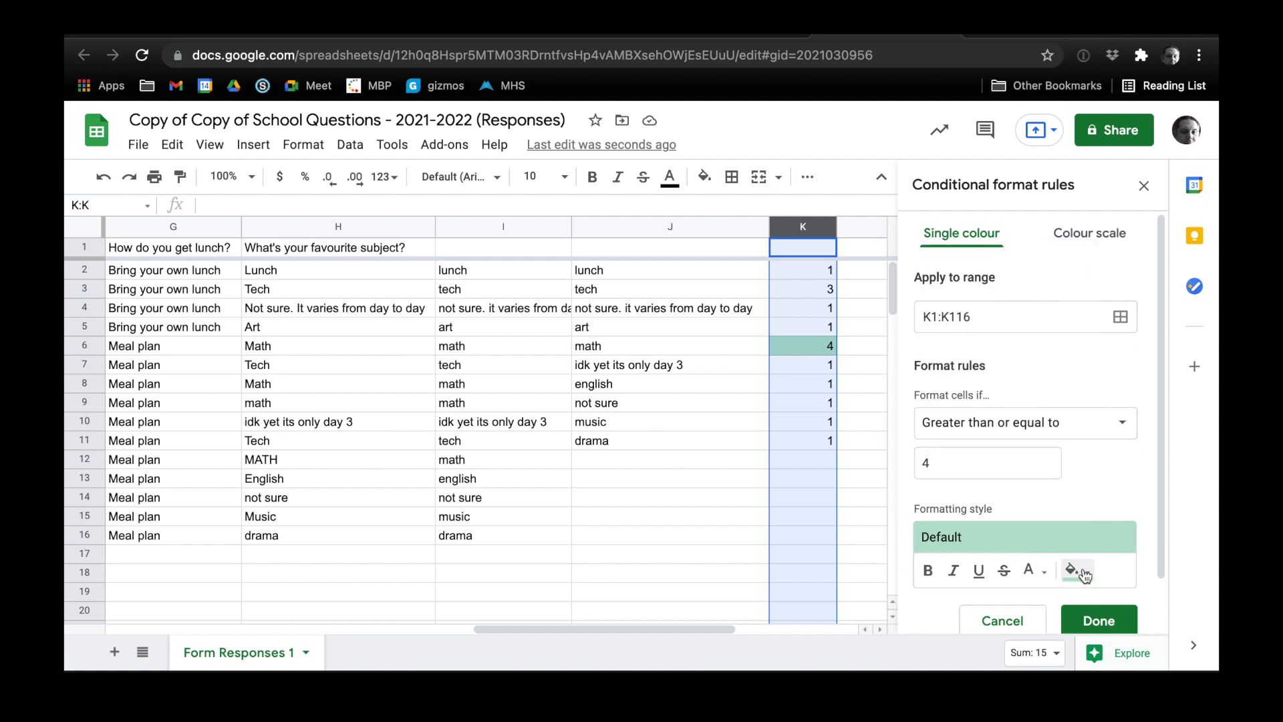
{"action": "left_click", "coordinate": [929, 572]}
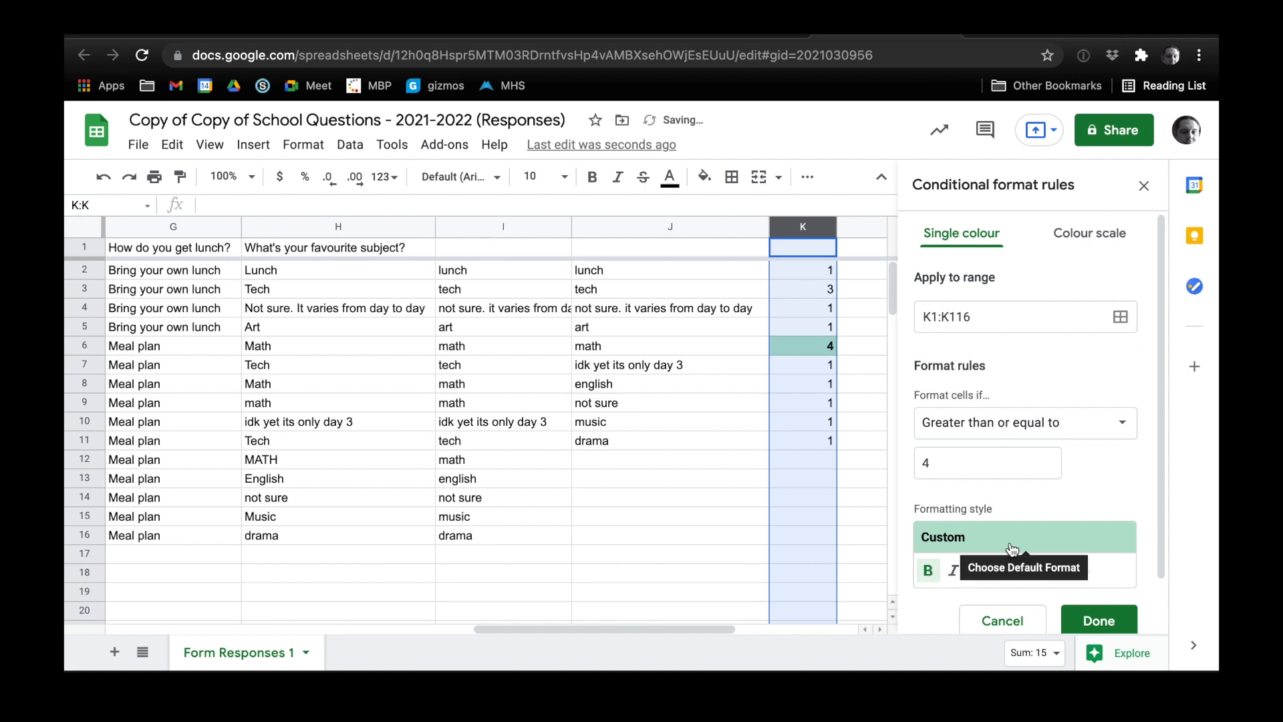
{"action": "scroll", "coordinate": [1005, 564], "scroll_direction": "down", "scroll_amount": 1}
{"action": "left_click", "coordinate": [1092, 598]}
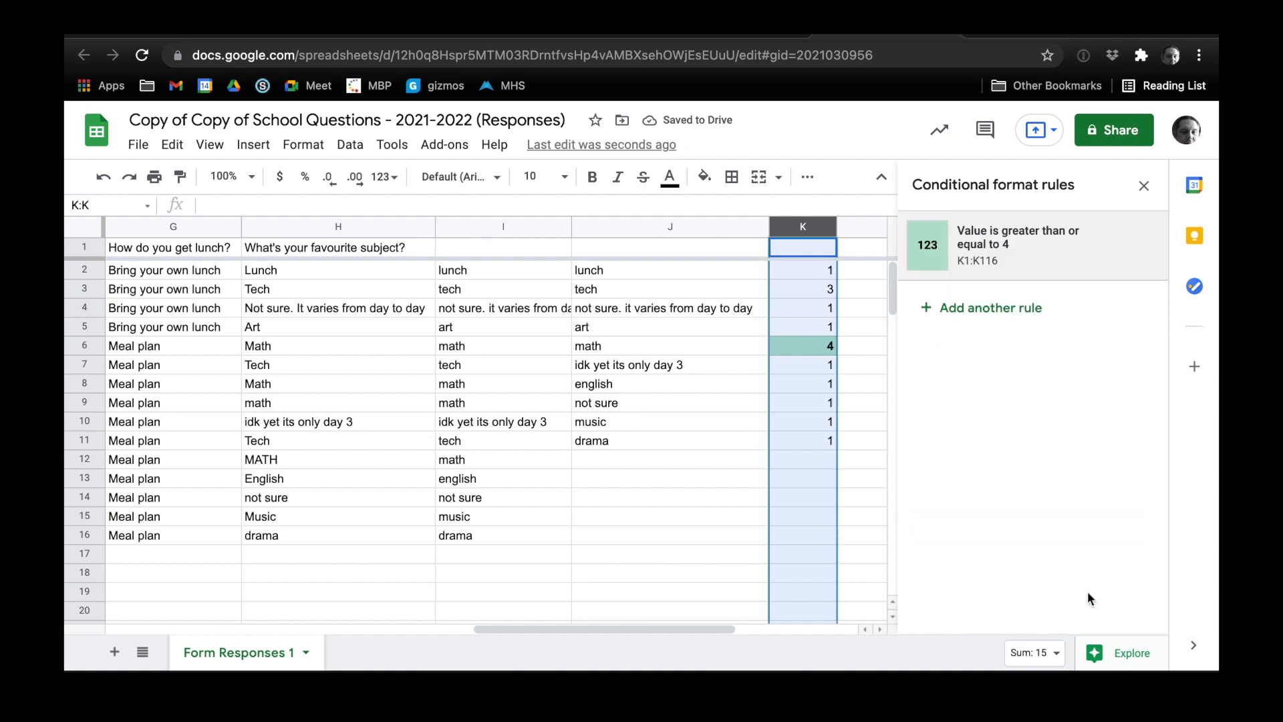
Step: Enter 5 in K12 as a test value for the conditional formatting rule
{"action": "left_click", "coordinate": [864, 420]}
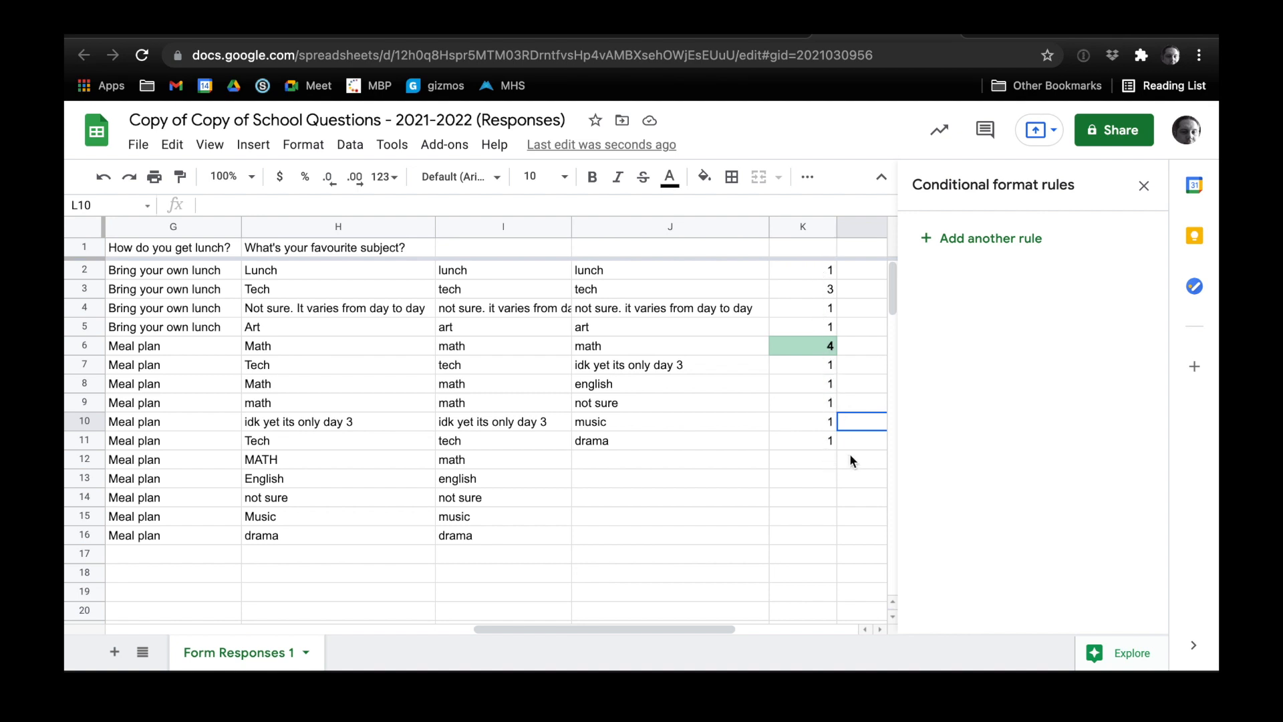
{"action": "left_click", "coordinate": [827, 461]}
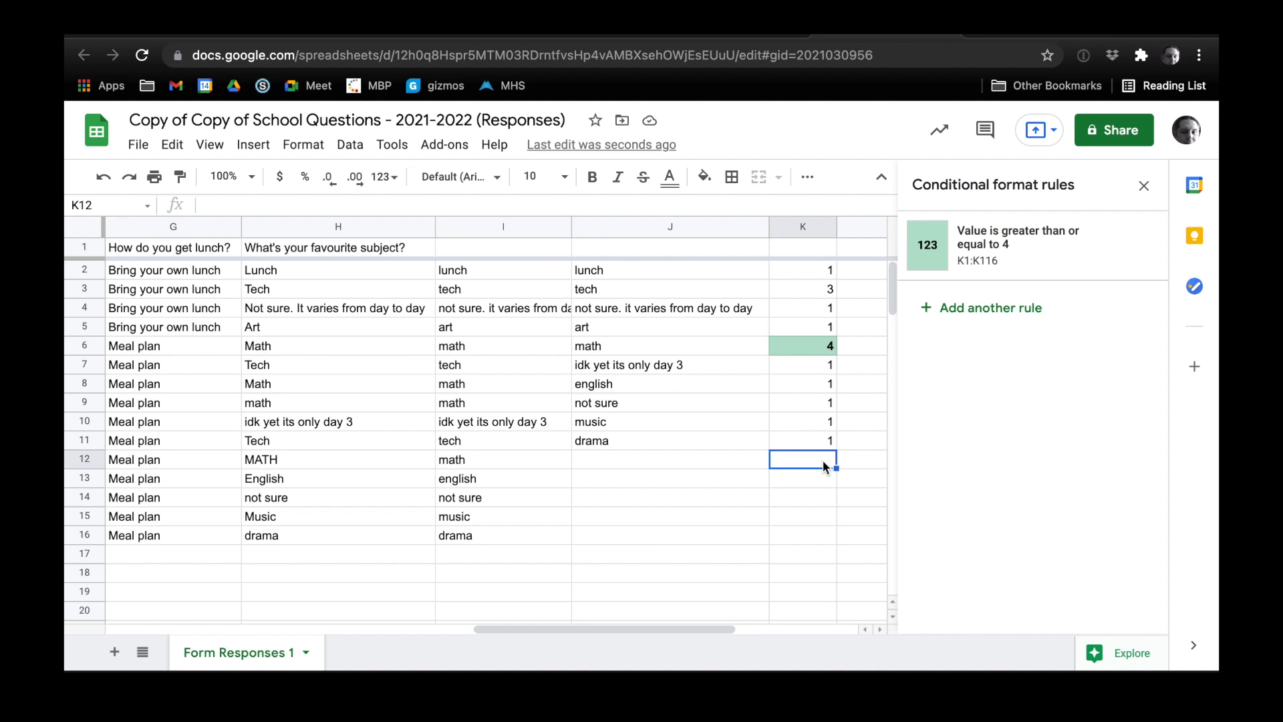
{"action": "type", "text": "5"}
{"action": "left_click", "coordinate": [848, 479]}
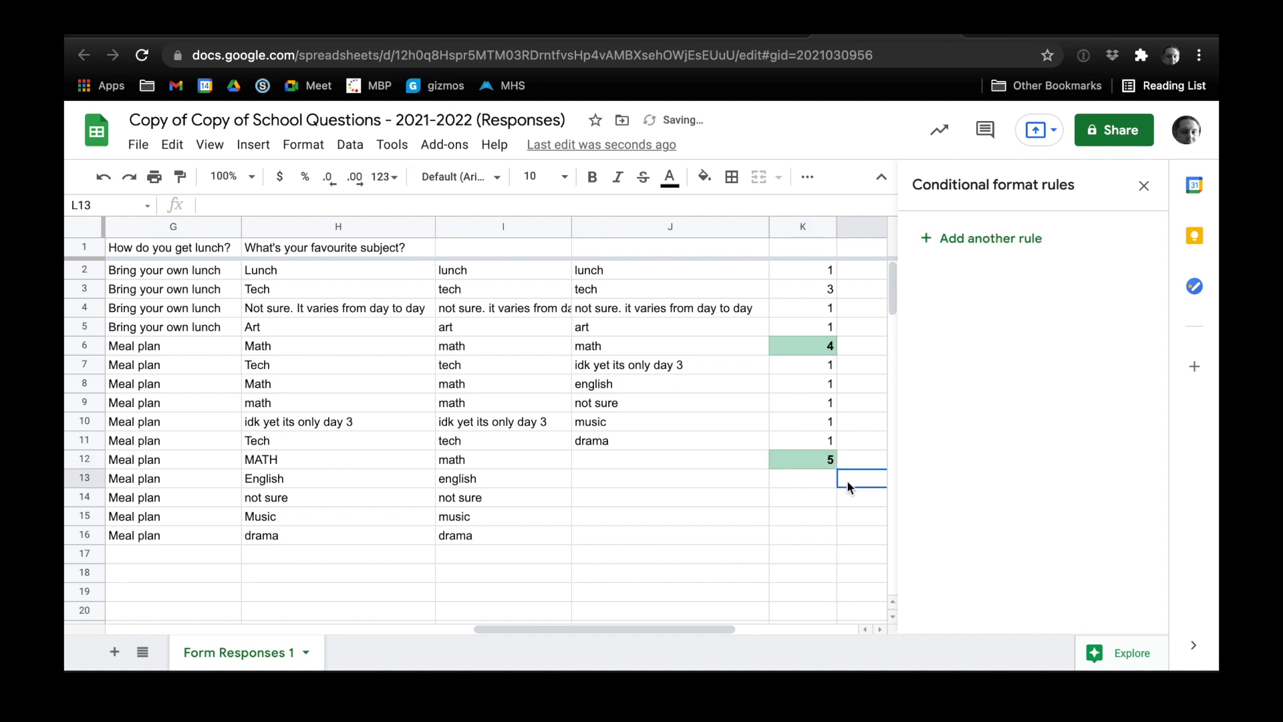
Step: Replace the test value in K12 with 4 to check the conditional formatting rule at its threshold
{"action": "left_click", "coordinate": [814, 462]}
{"action": "type", "text": "4"}
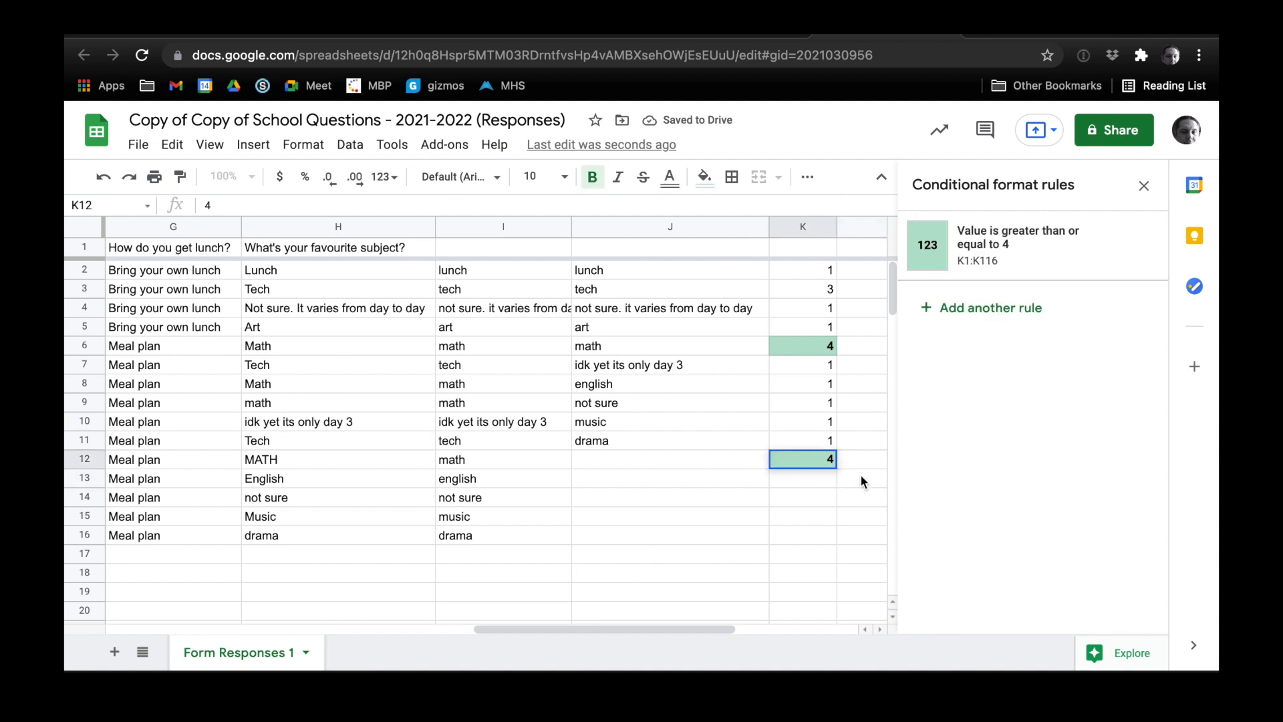
{"action": "left_click", "coordinate": [860, 480]}
{"action": "left_click", "coordinate": [827, 466]}
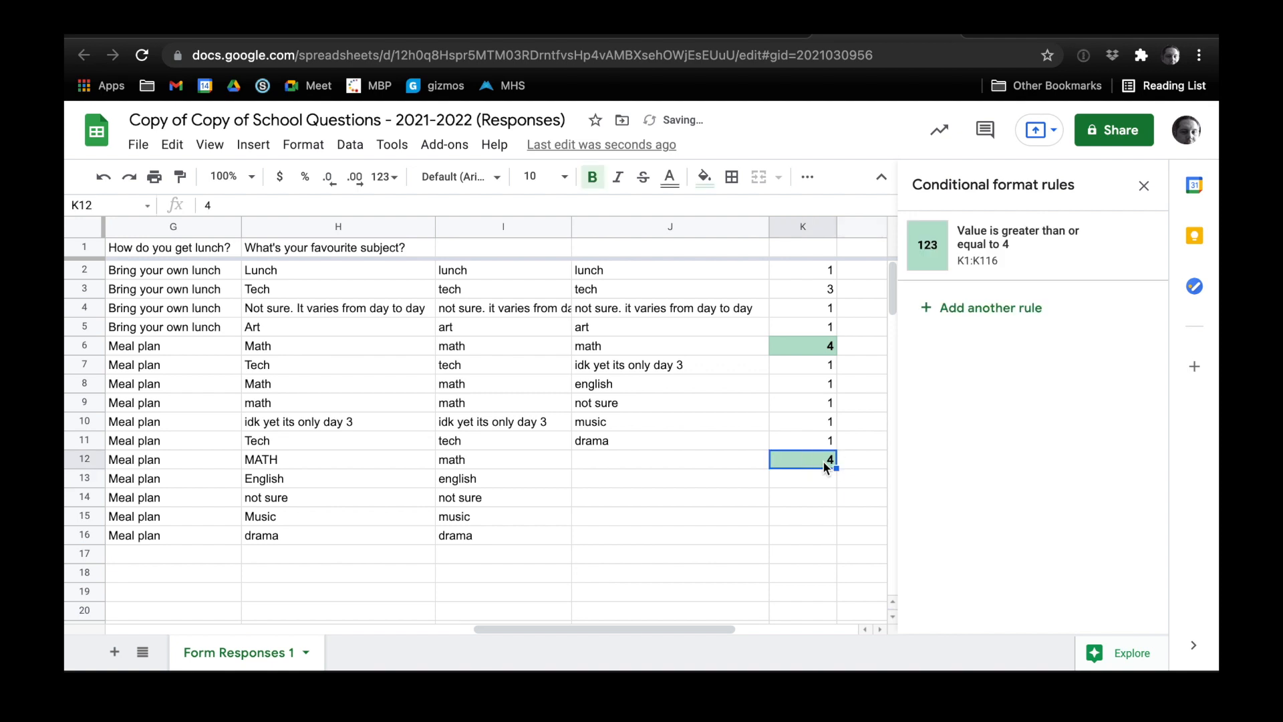
Step: Replace the test value in K12 with 3 to check below the rule's threshold, and clear the cell
{"action": "type", "text": "3"}
{"action": "left_click", "coordinate": [861, 481]}
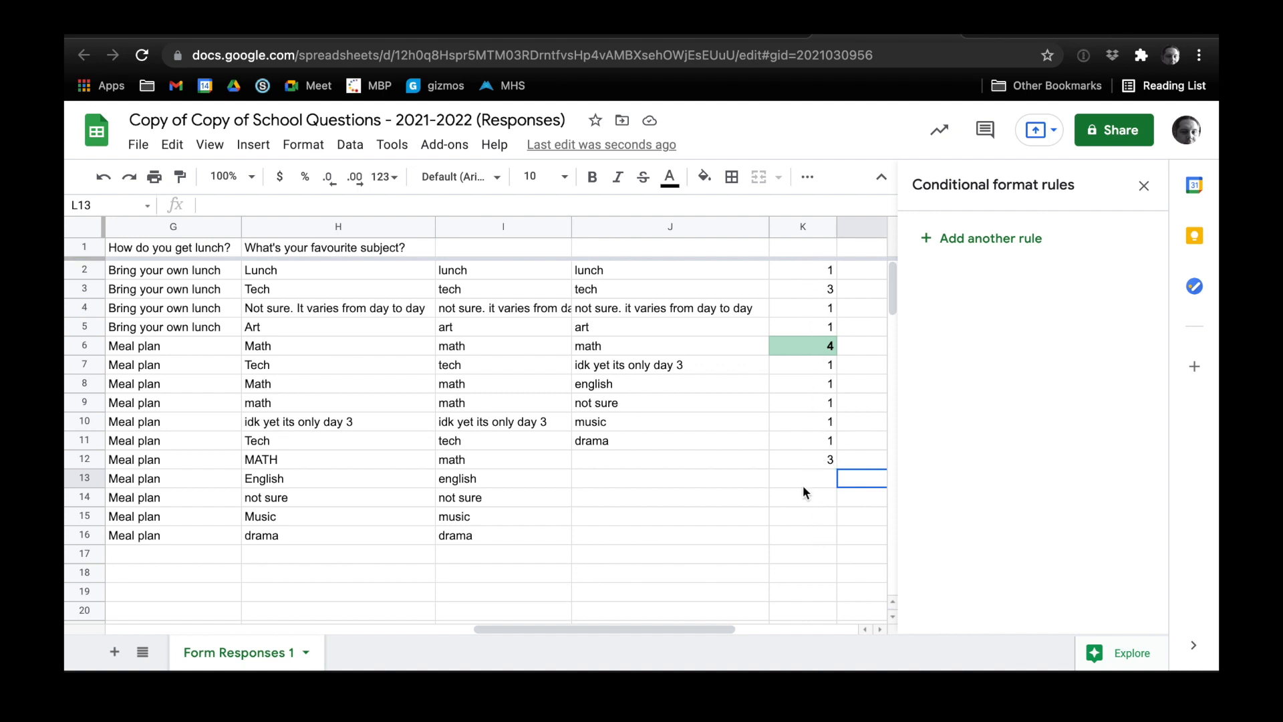
{"action": "left_click", "coordinate": [818, 465]}
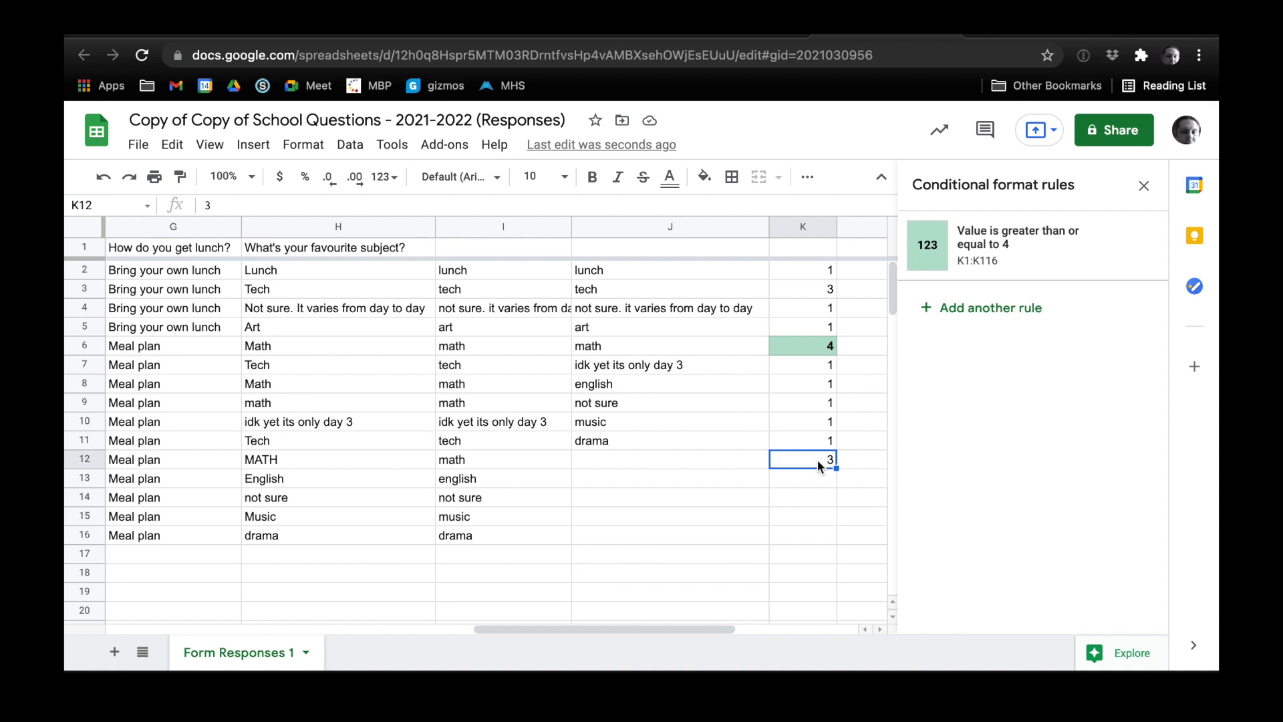
{"action": "key", "text": "Delete"}
Step: Add a second conditional formatting rule for column K that applies when the value is greater than or equal to 3
{"action": "left_click", "coordinate": [801, 228]}
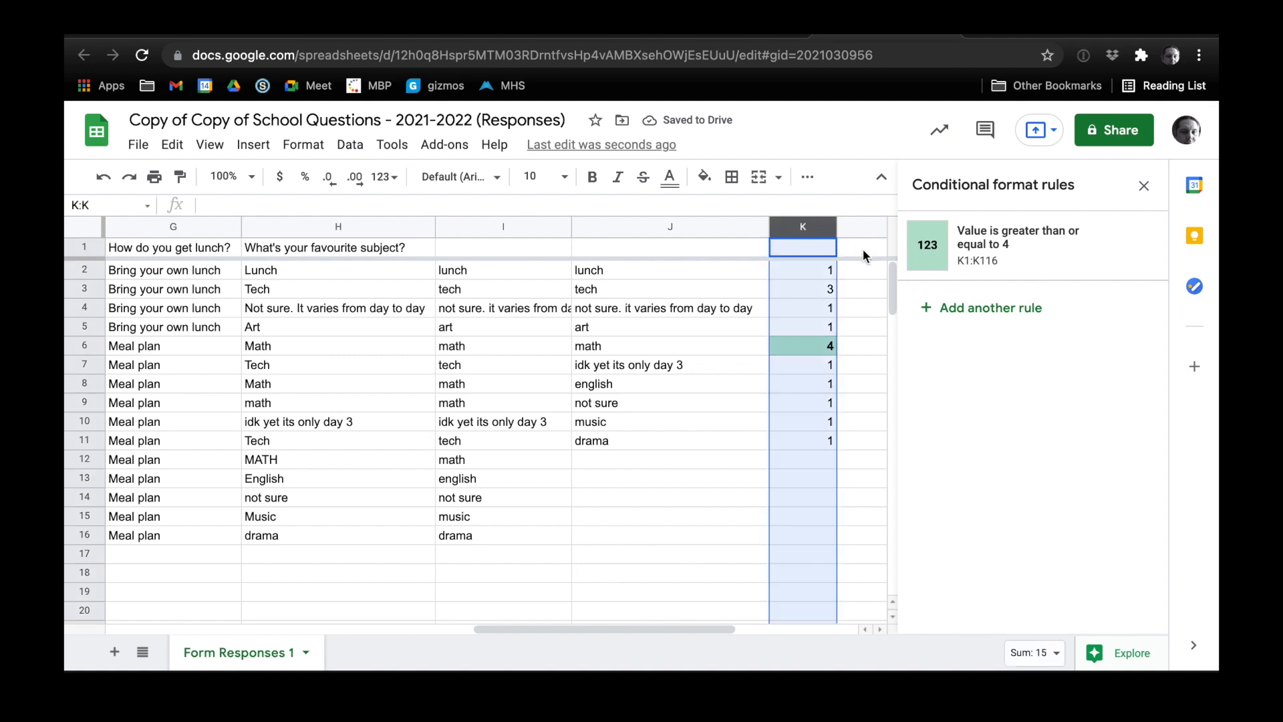
{"action": "left_click", "coordinate": [963, 308]}
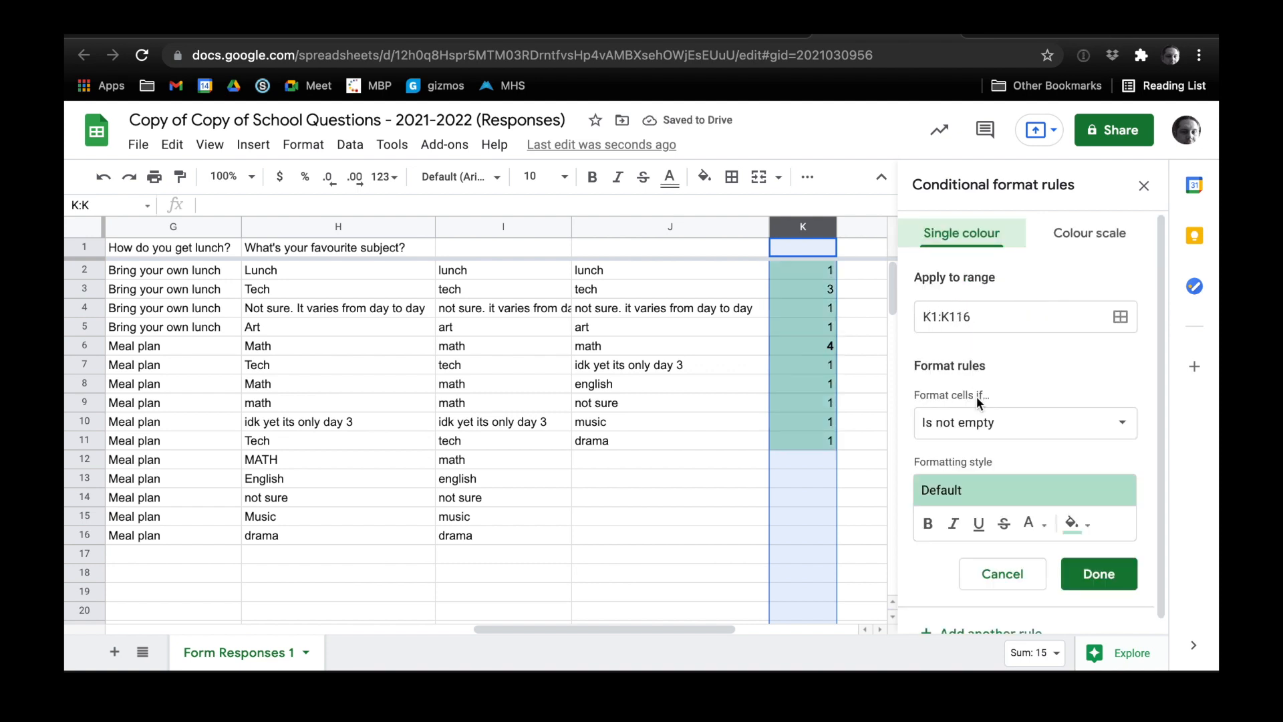
{"action": "left_click", "coordinate": [978, 427]}
{"action": "scroll", "coordinate": [979, 428], "scroll_direction": "down", "scroll_amount": 5}
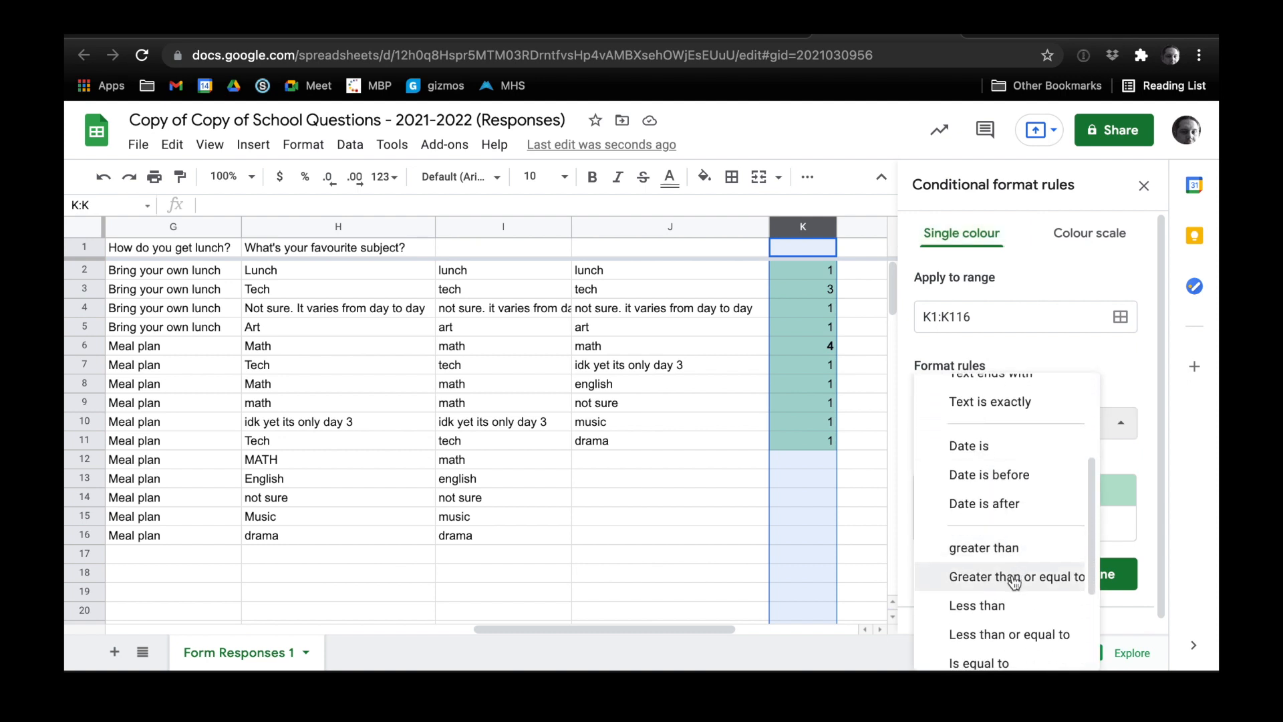
{"action": "left_click", "coordinate": [1015, 575]}
{"action": "left_click", "coordinate": [959, 464]}
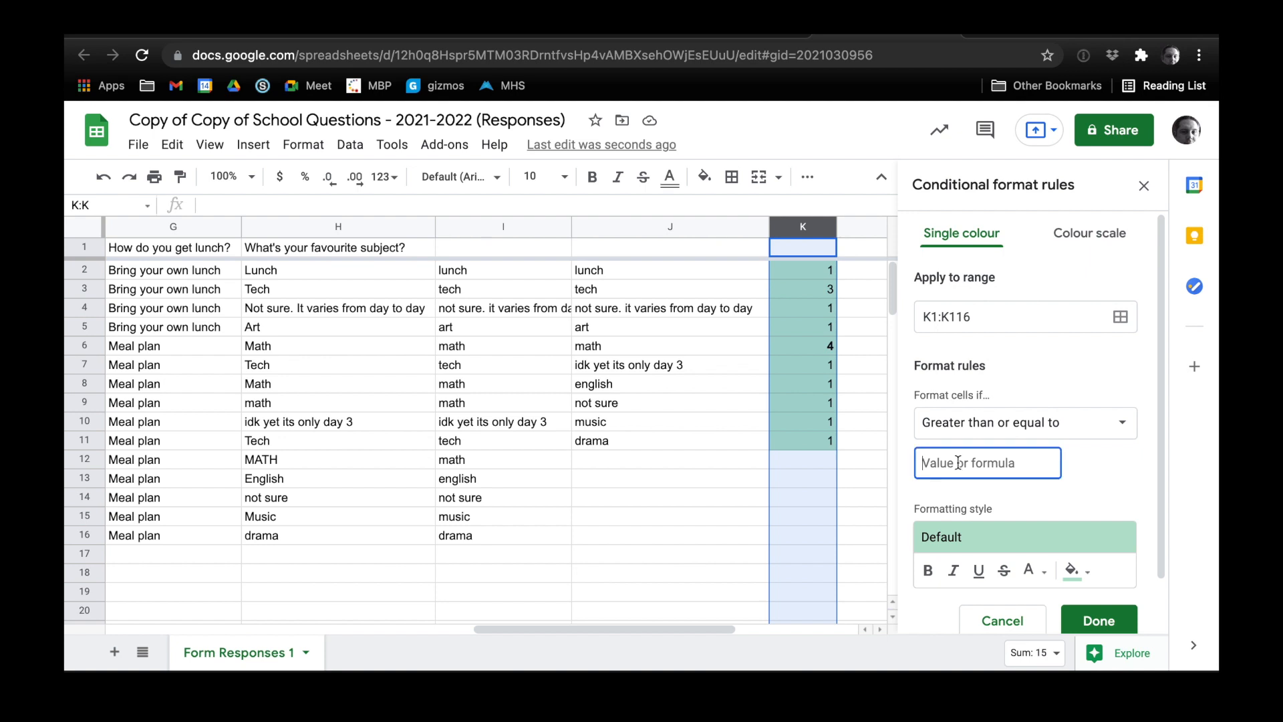
{"action": "type", "text": "3"}
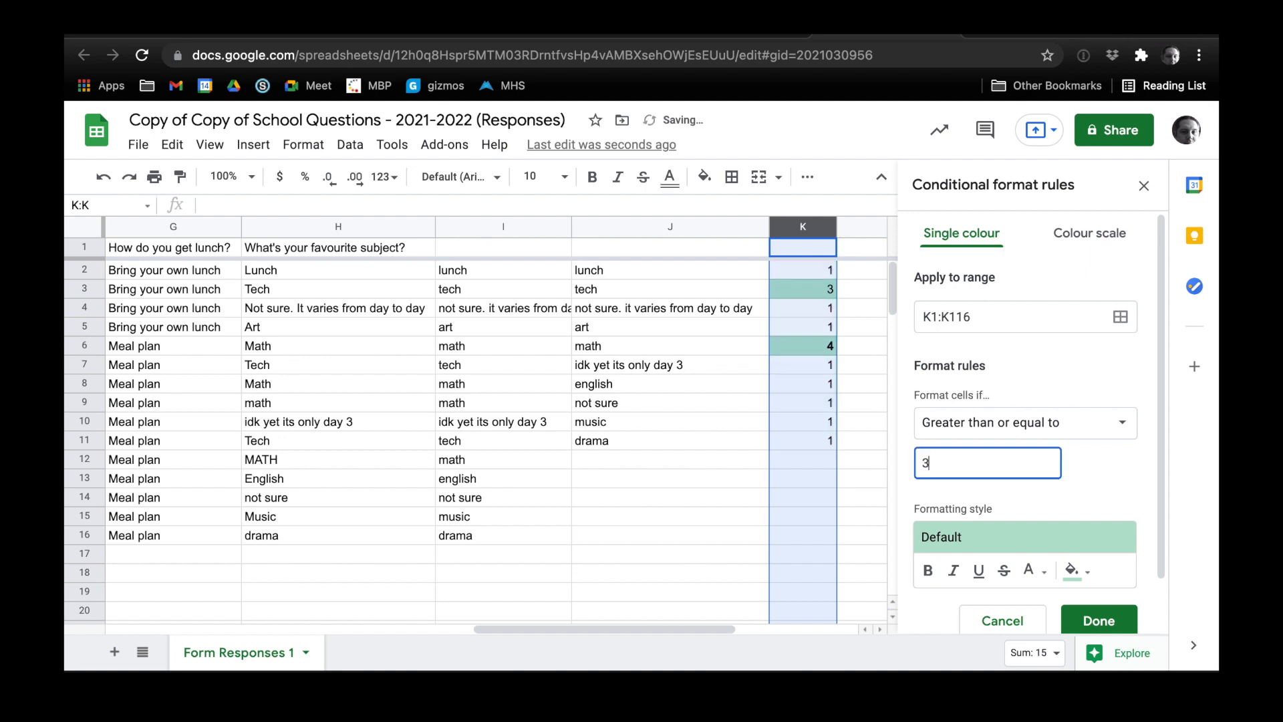
Step: Give the second rule a light yellow fill and italic text, save it, and check the formatted counts in column K
{"action": "left_click", "coordinate": [1087, 579]}
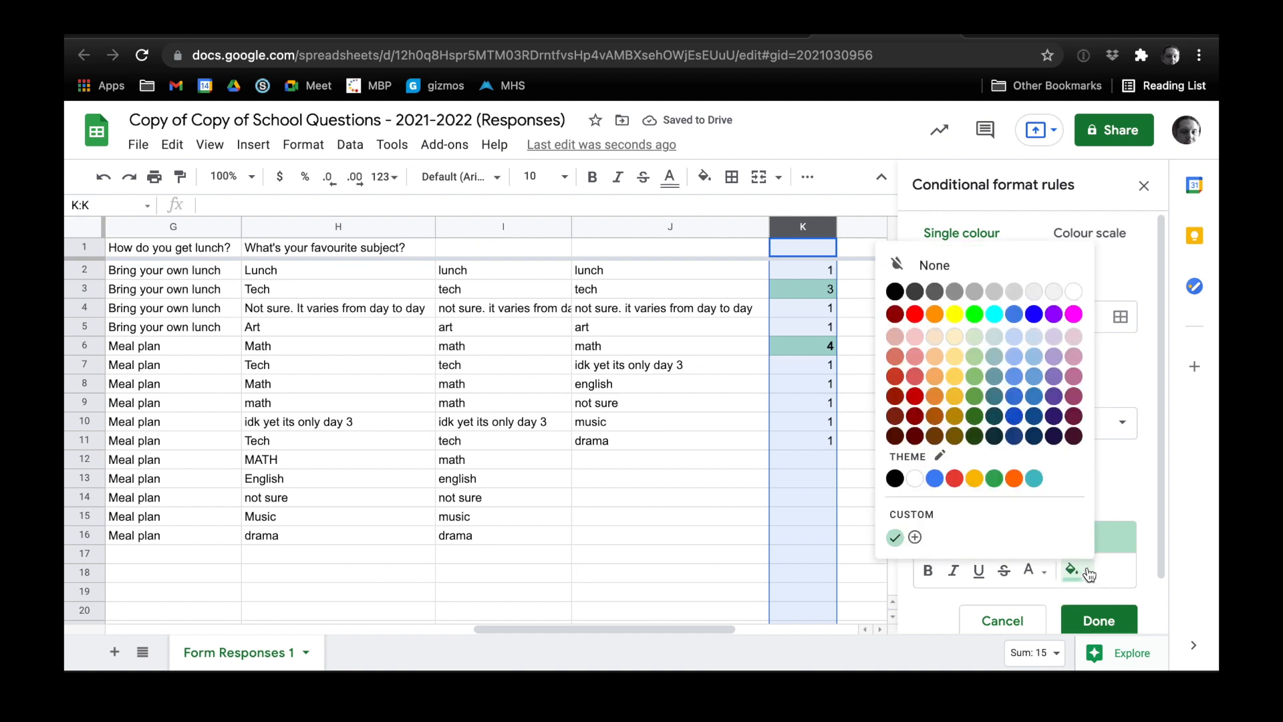
{"action": "left_click", "coordinate": [952, 337]}
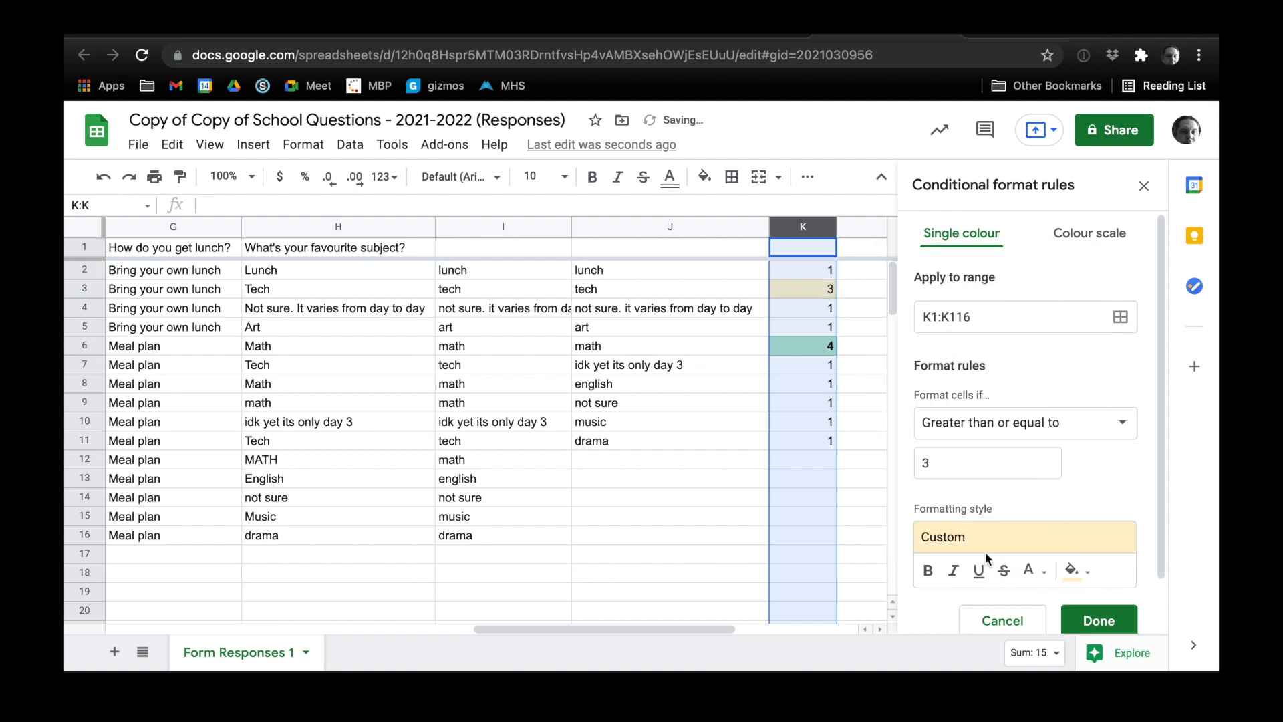
{"action": "left_click", "coordinate": [954, 573]}
{"action": "left_click", "coordinate": [1093, 623]}
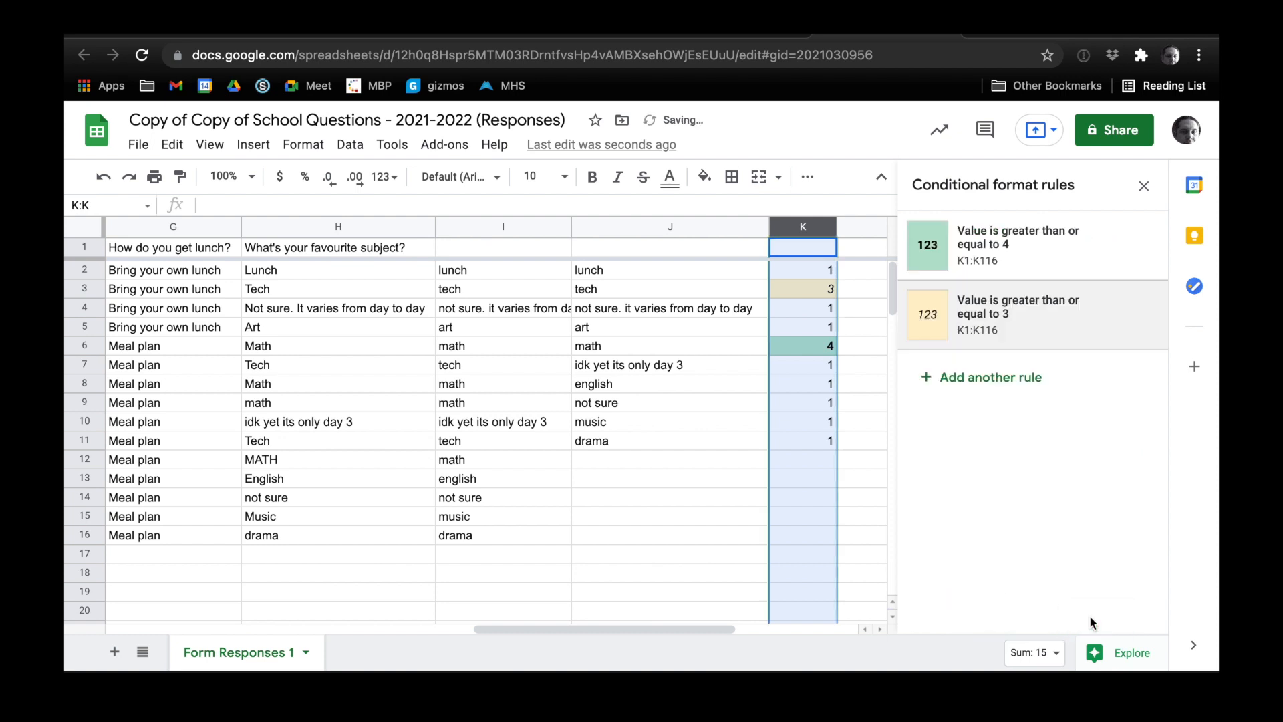
{"action": "left_click", "coordinate": [867, 416]}
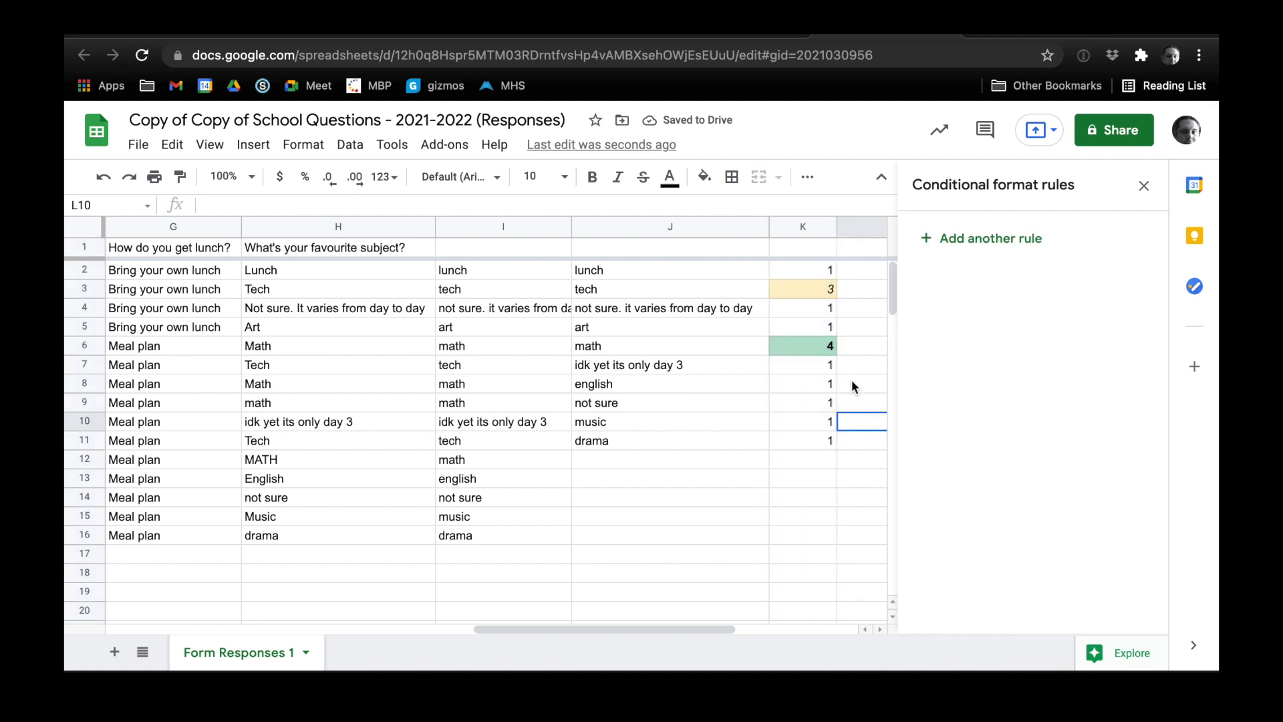
{"action": "left_click", "coordinate": [820, 275]}
{"action": "left_click", "coordinate": [822, 291]}
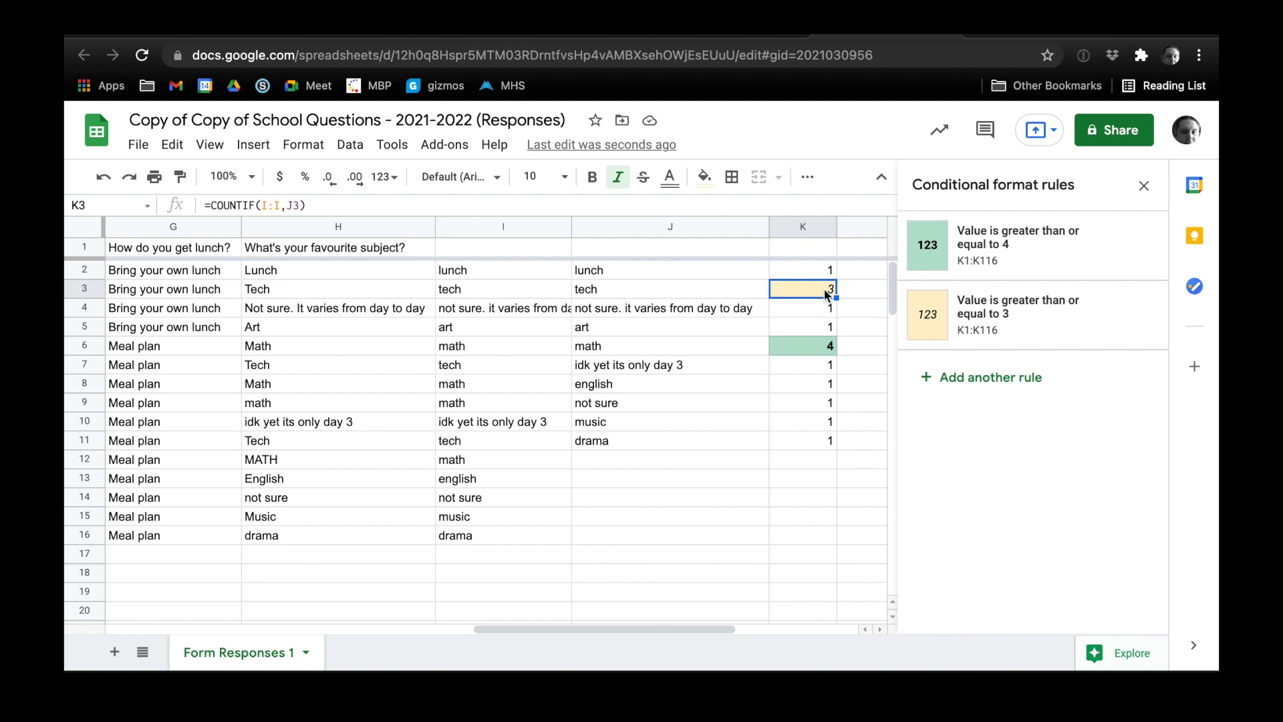
{"action": "left_click", "coordinate": [829, 349]}
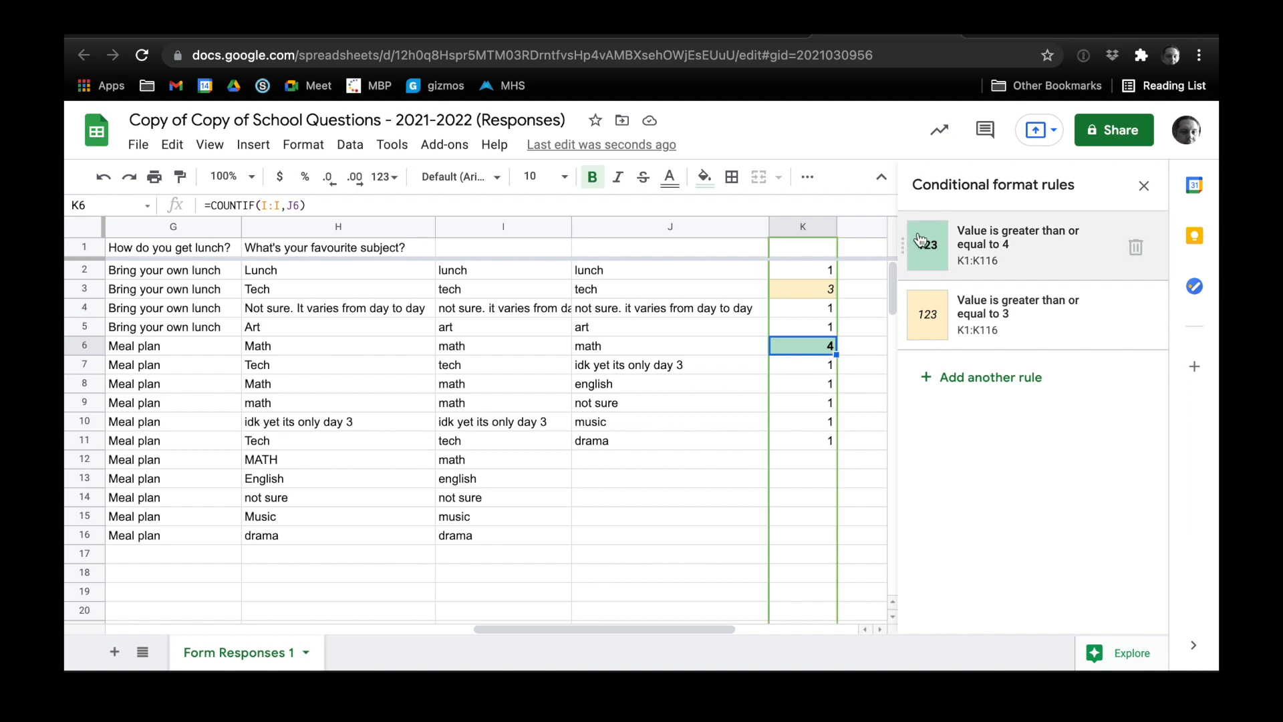
Step: Enter 2 in K13 as a test value below both rule thresholds
{"action": "left_click", "coordinate": [819, 475]}
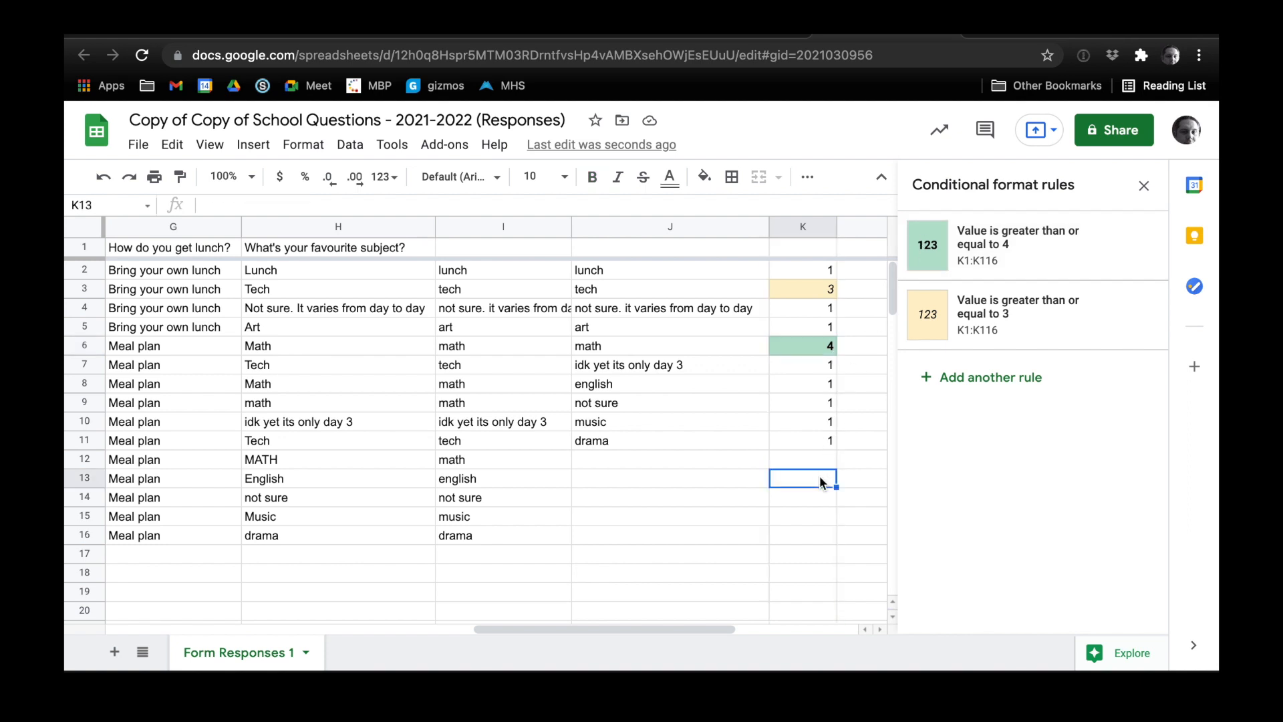
{"action": "type", "text": "1"}
{"action": "key", "text": "BackSpace"}
{"action": "type", "text": "2"}
{"action": "key", "text": "Return"}
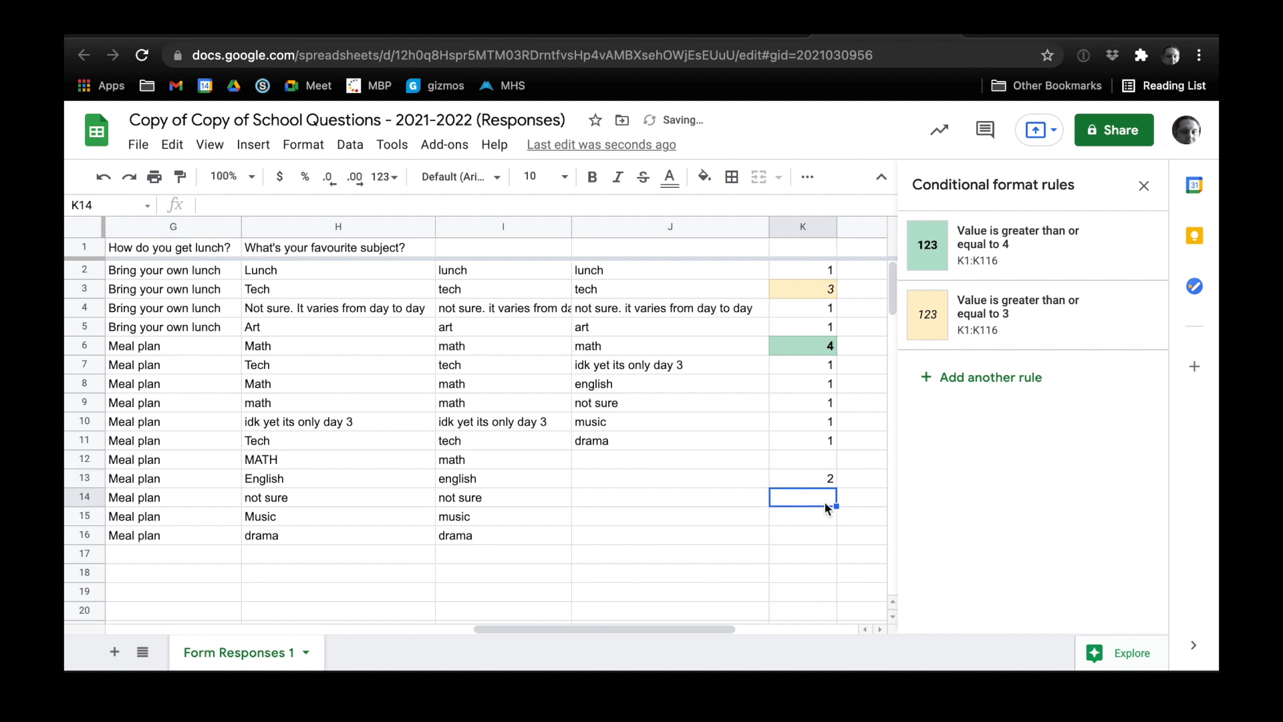
Step: Replace the test value in K13 with 3 to check the second rule
{"action": "left_click", "coordinate": [820, 480]}
{"action": "type", "text": "3"}
{"action": "left_click", "coordinate": [828, 516]}
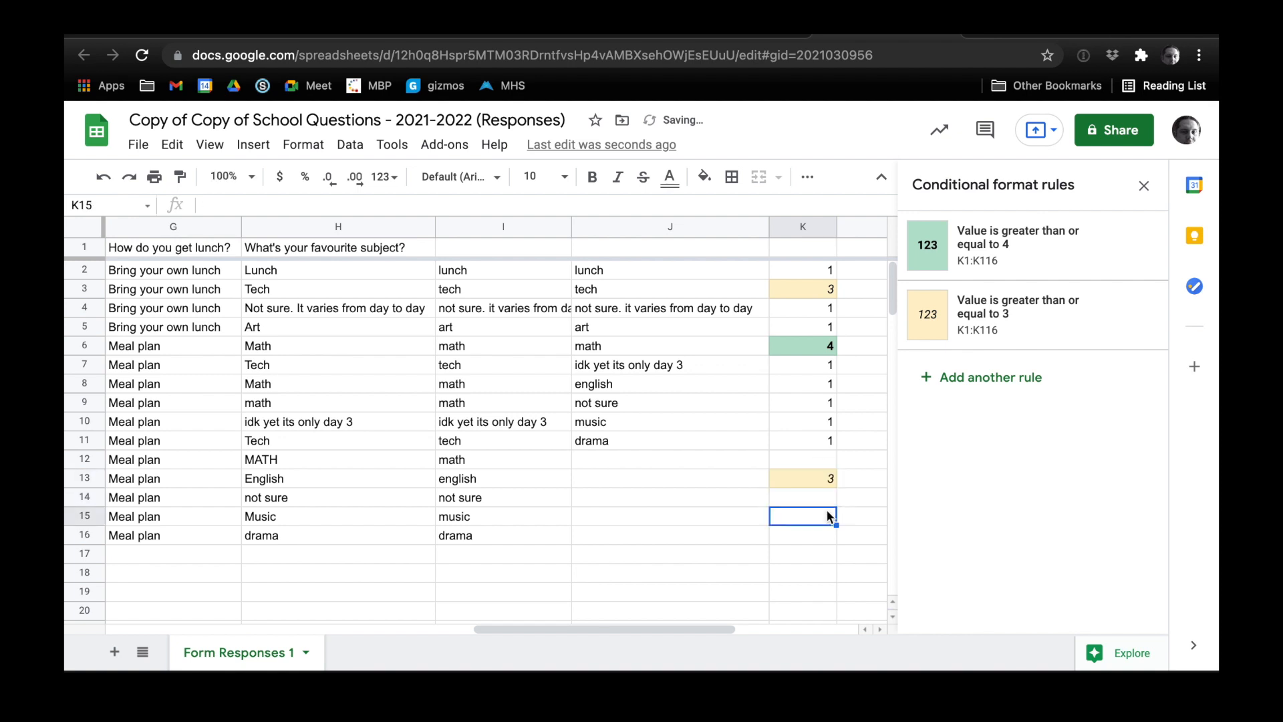
Step: Replace the test value in K13 with 4 to check the first rule, and clear the cell
{"action": "left_click", "coordinate": [812, 476]}
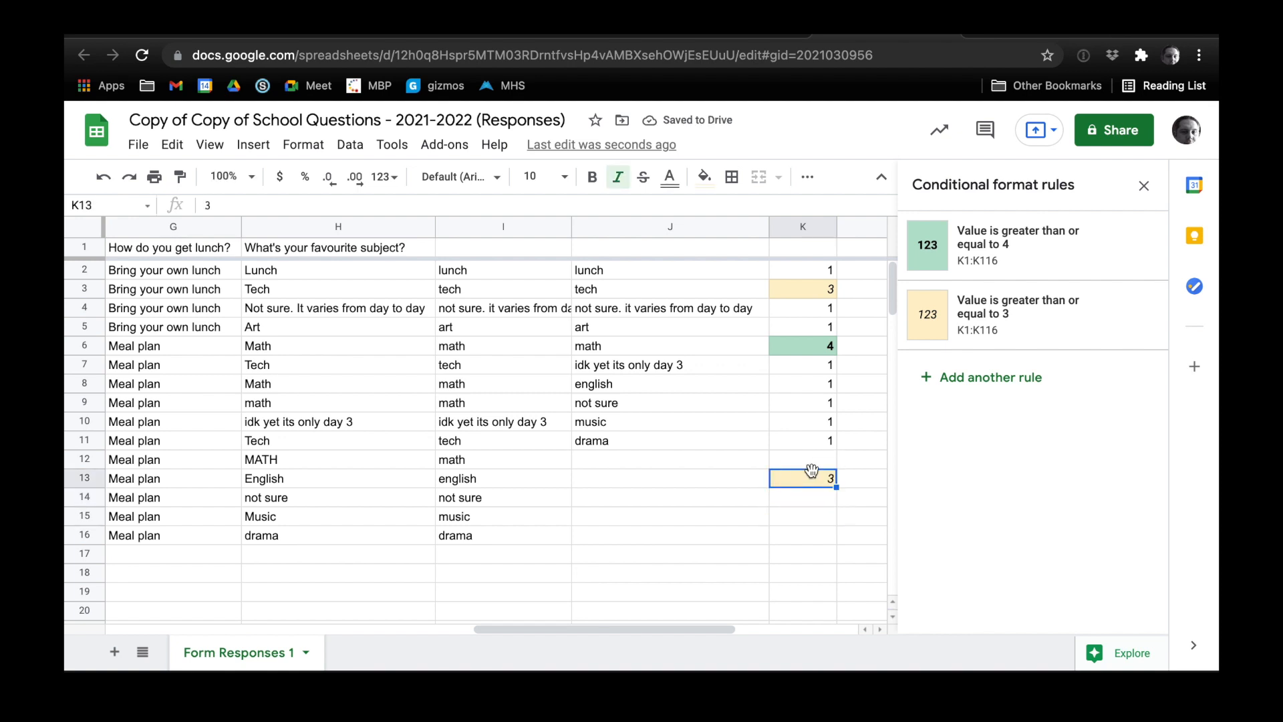
{"action": "type", "text": "4"}
{"action": "left_click", "coordinate": [824, 504]}
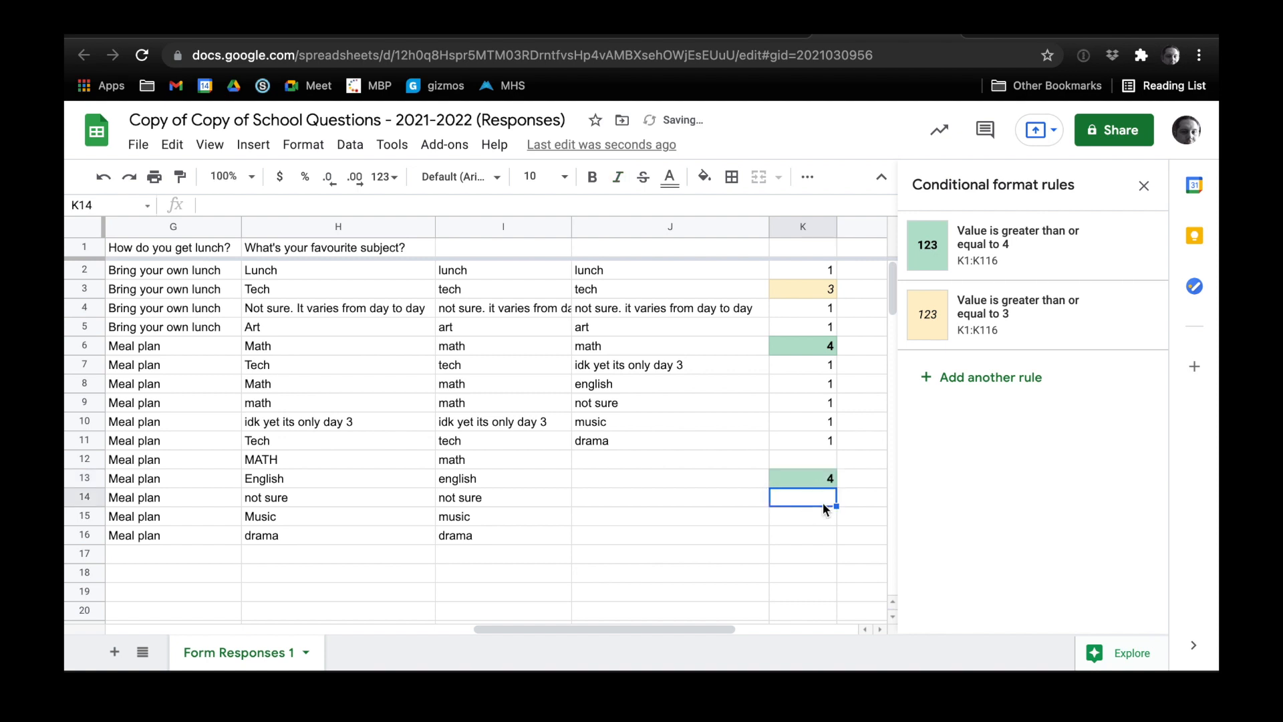
{"action": "left_click", "coordinate": [821, 480]}
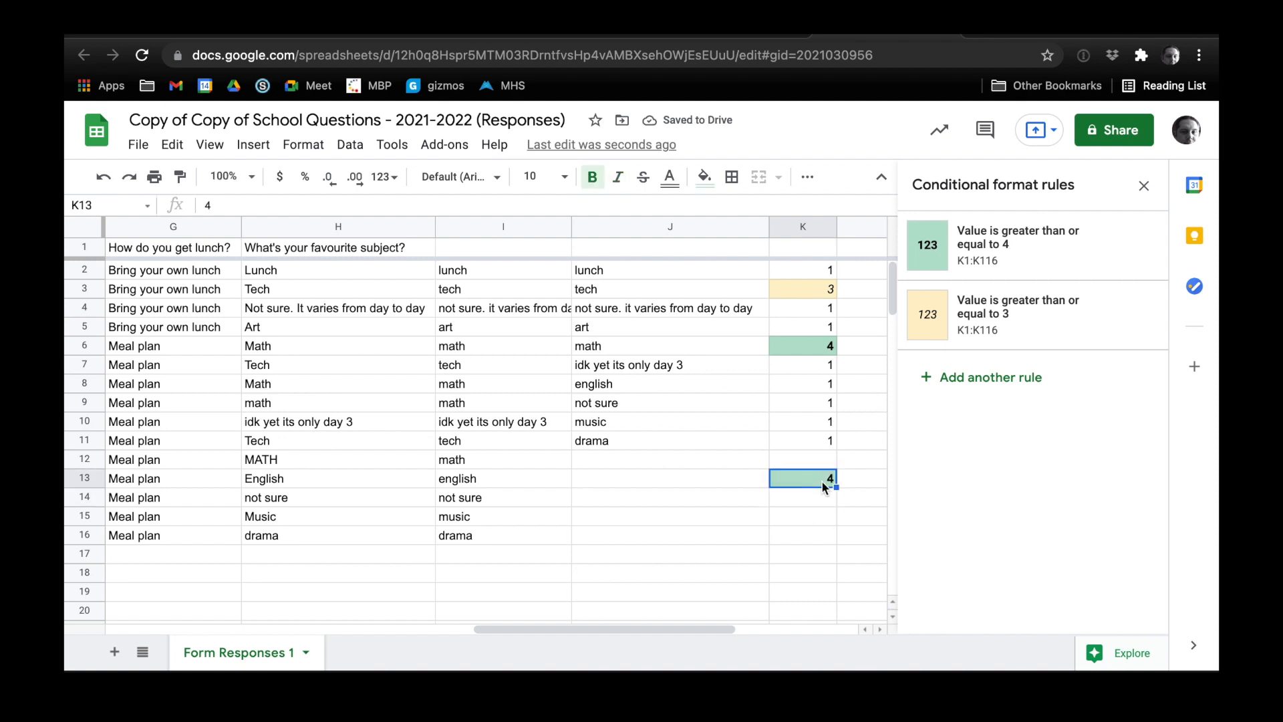
{"action": "key", "text": "Delete"}
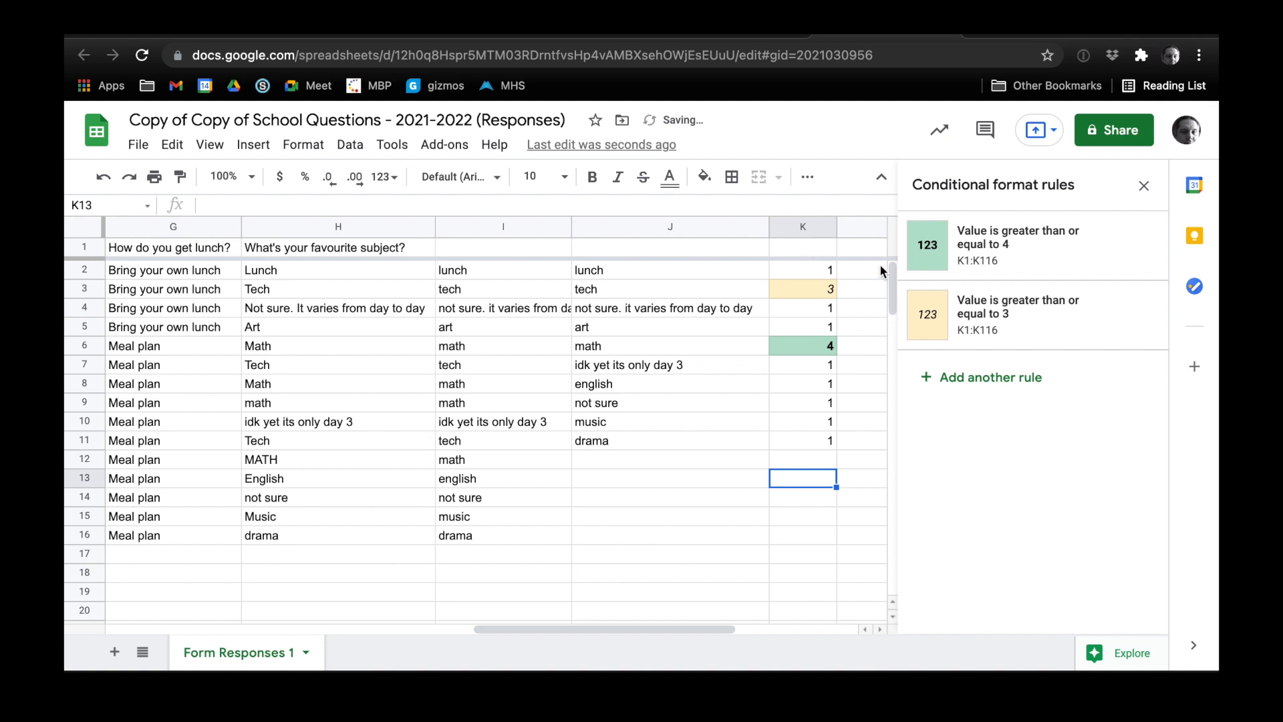
Step: Add a third conditional formatting rule for all of column K that applies when the value is greater than or equal to 2
{"action": "left_click", "coordinate": [980, 387]}
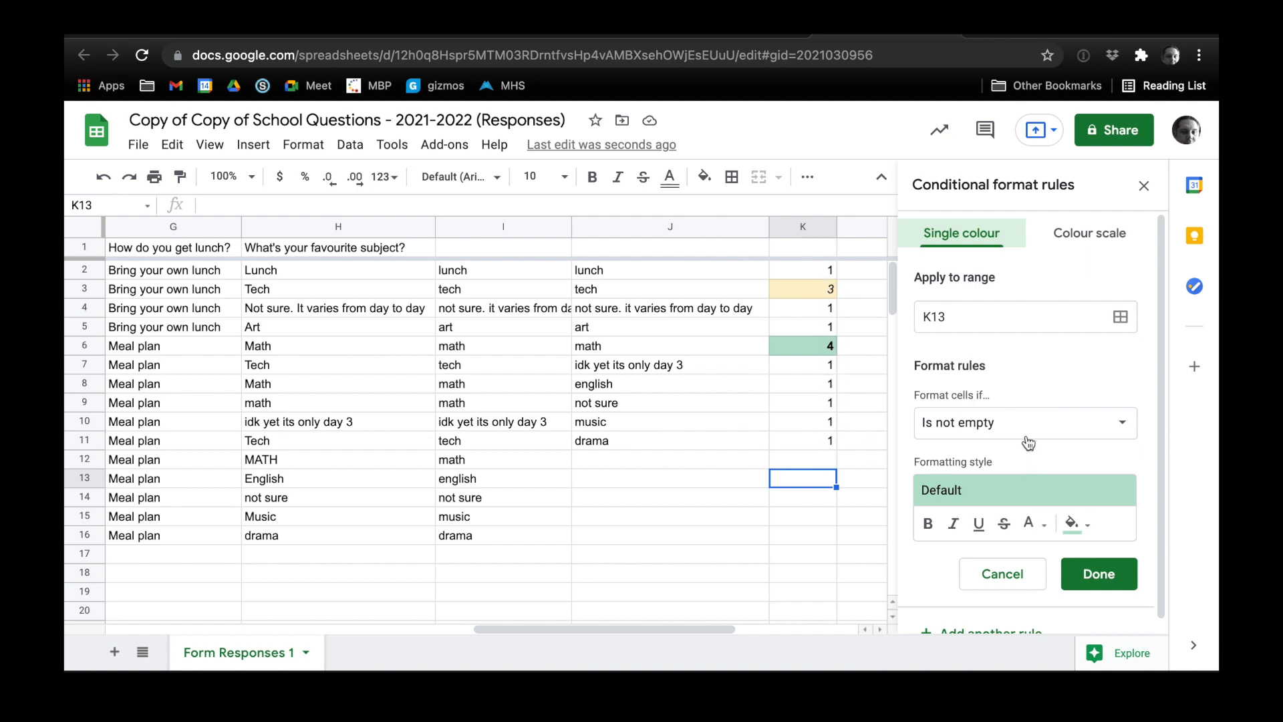
{"action": "left_click", "coordinate": [1003, 574]}
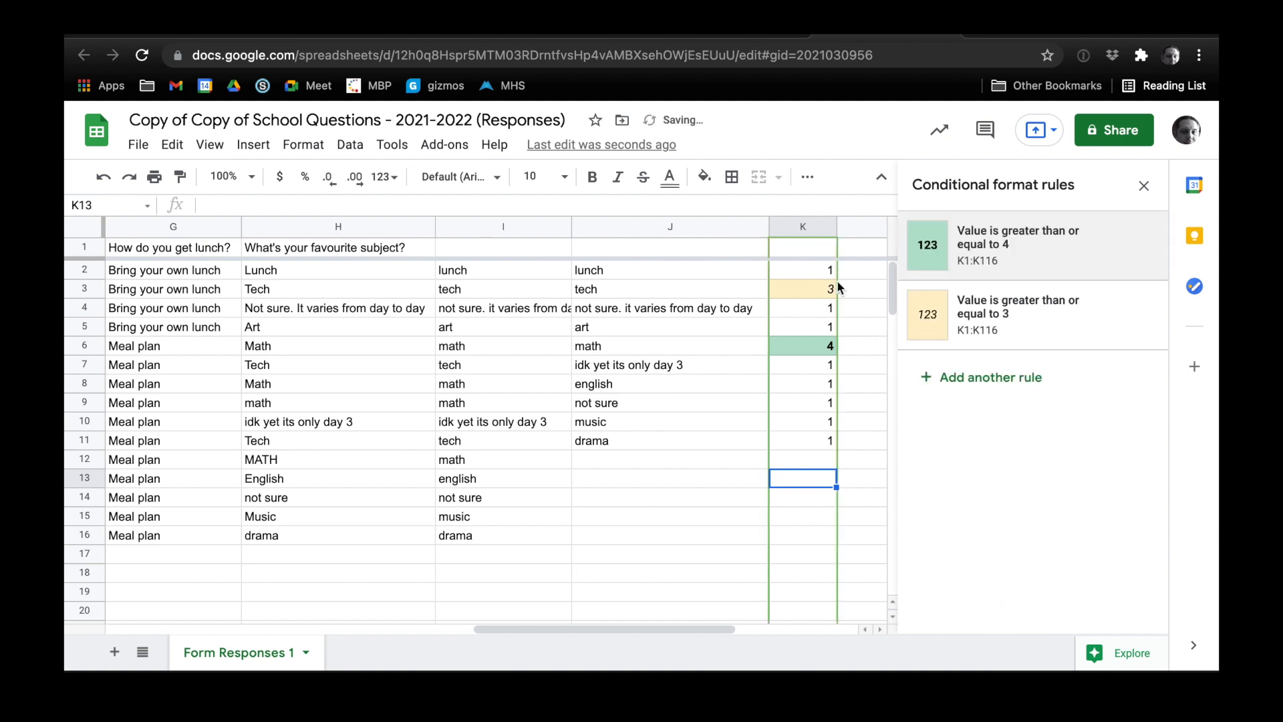
{"action": "left_click", "coordinate": [800, 227]}
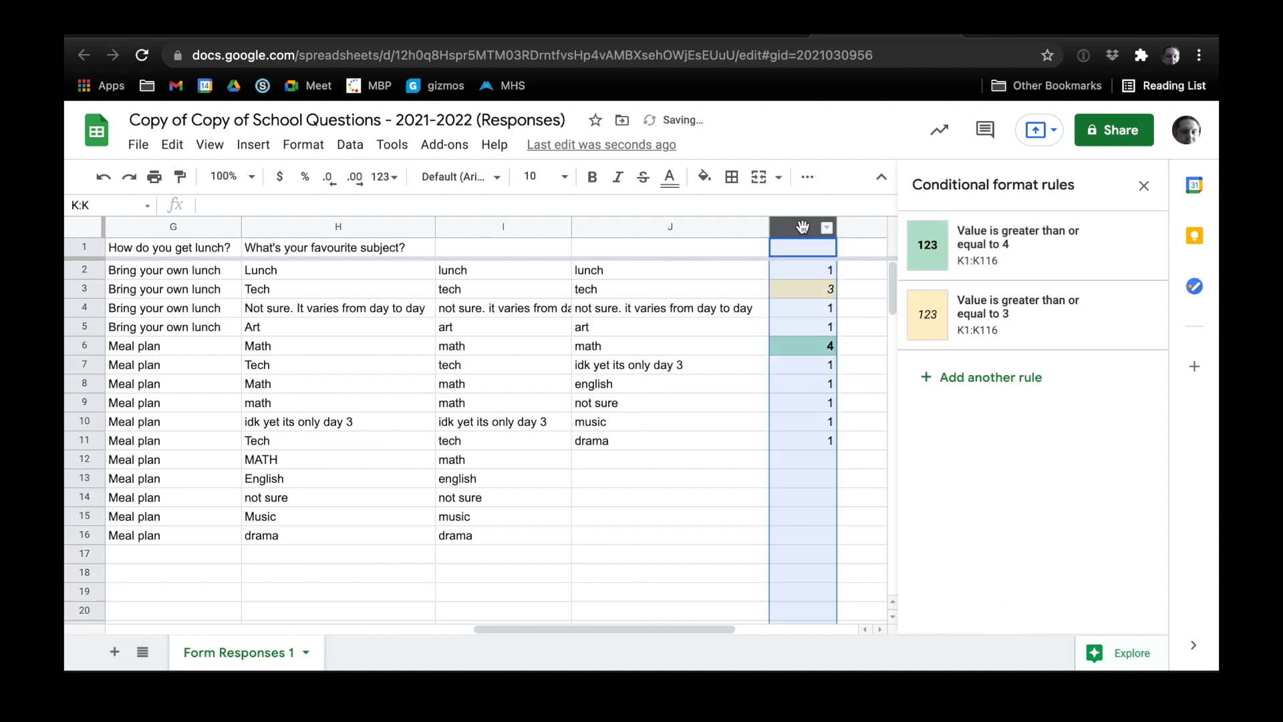
{"action": "left_click", "coordinate": [957, 378]}
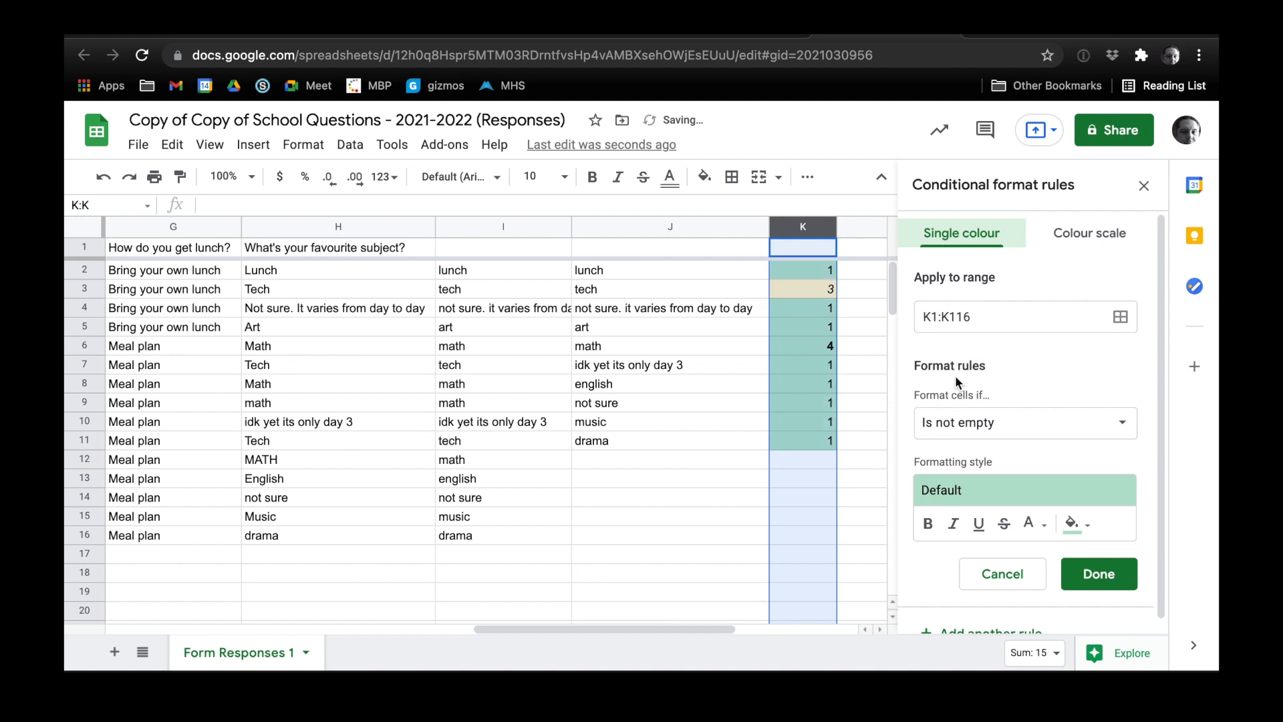
{"action": "left_click", "coordinate": [955, 433]}
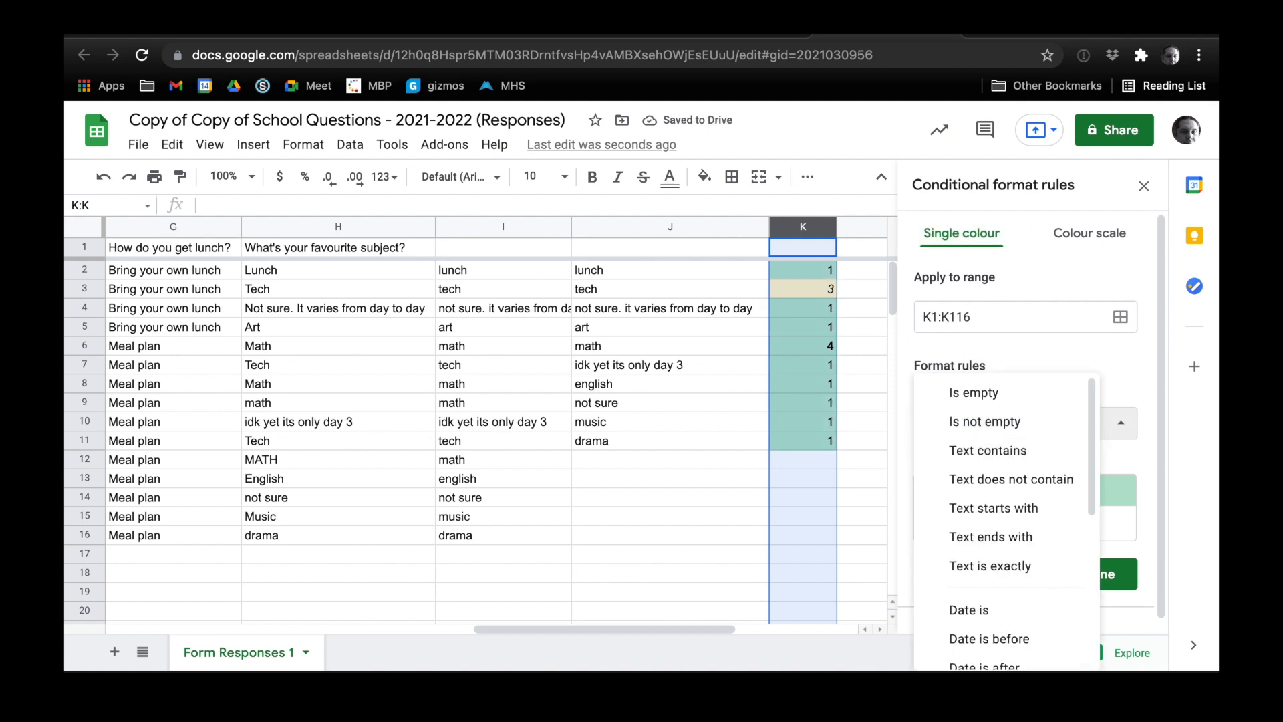
{"action": "scroll", "coordinate": [1004, 618], "scroll_direction": "down", "scroll_amount": 2}
{"action": "scroll", "coordinate": [1003, 618], "scroll_direction": "down", "scroll_amount": 3}
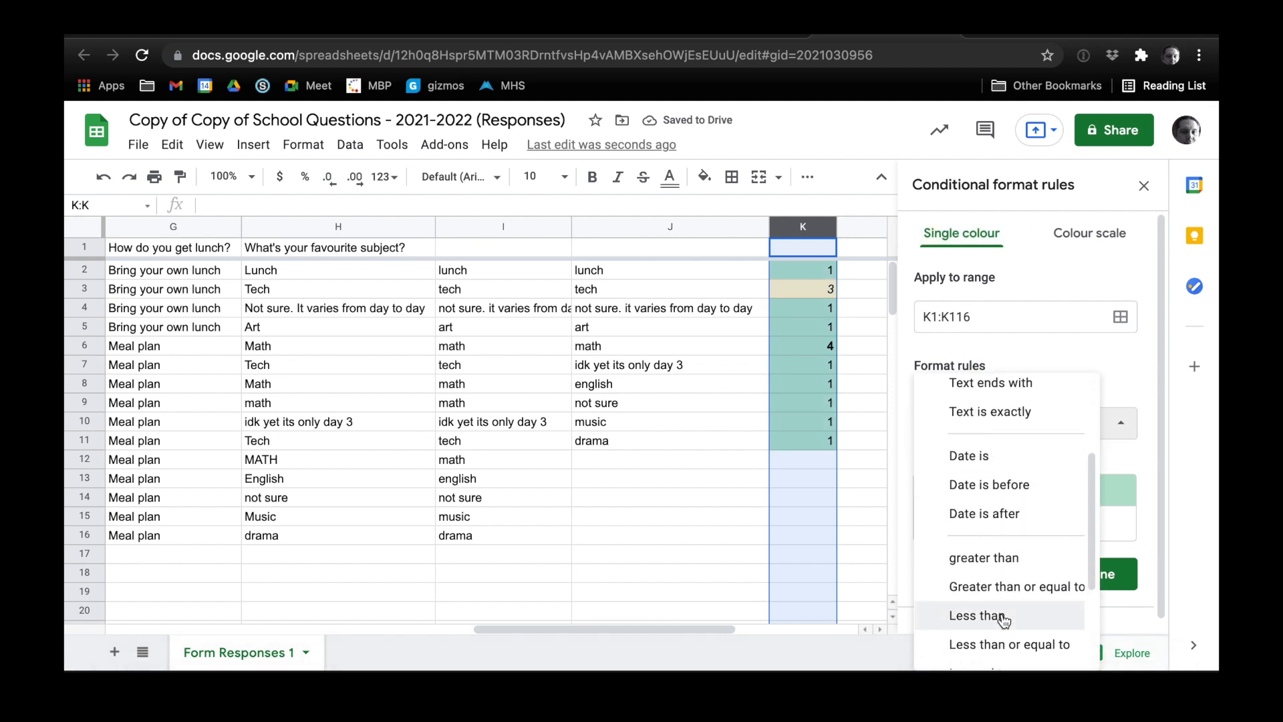
{"action": "left_click", "coordinate": [991, 579]}
{"action": "left_click", "coordinate": [981, 468]}
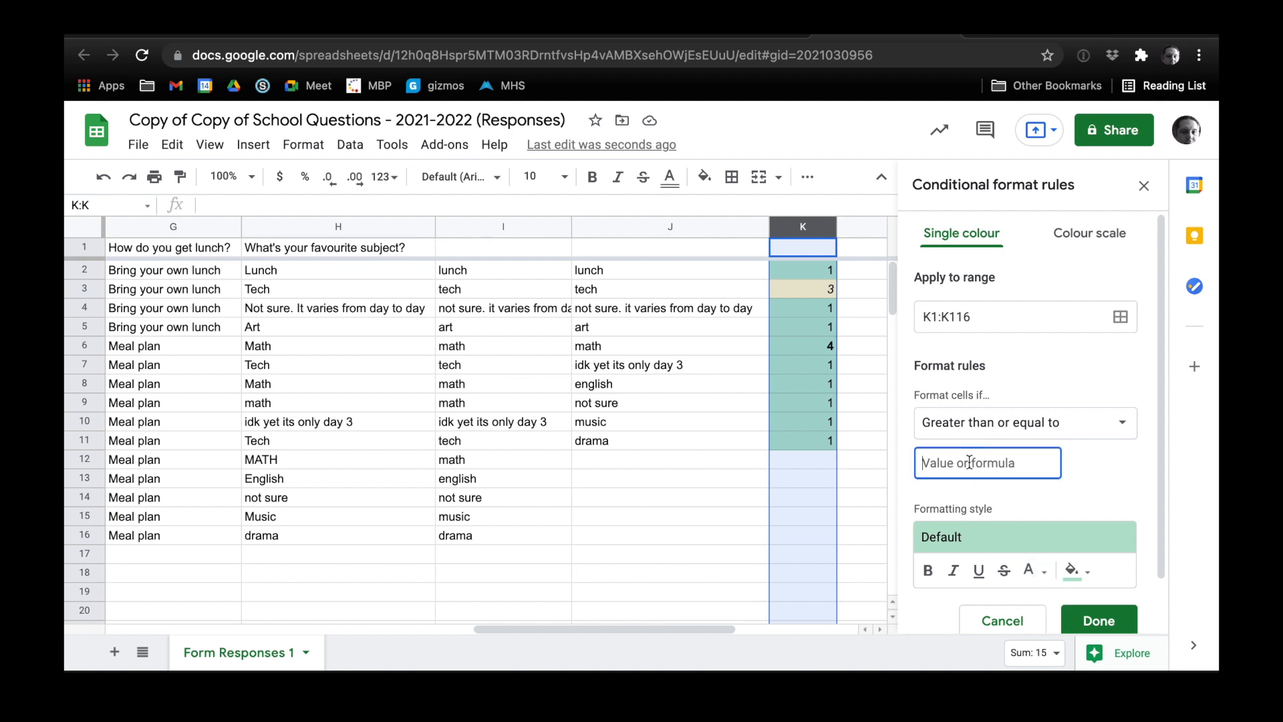
{"action": "type", "text": "2"}
Step: Give the third rule a light red fill and save it
{"action": "left_click", "coordinate": [1084, 576]}
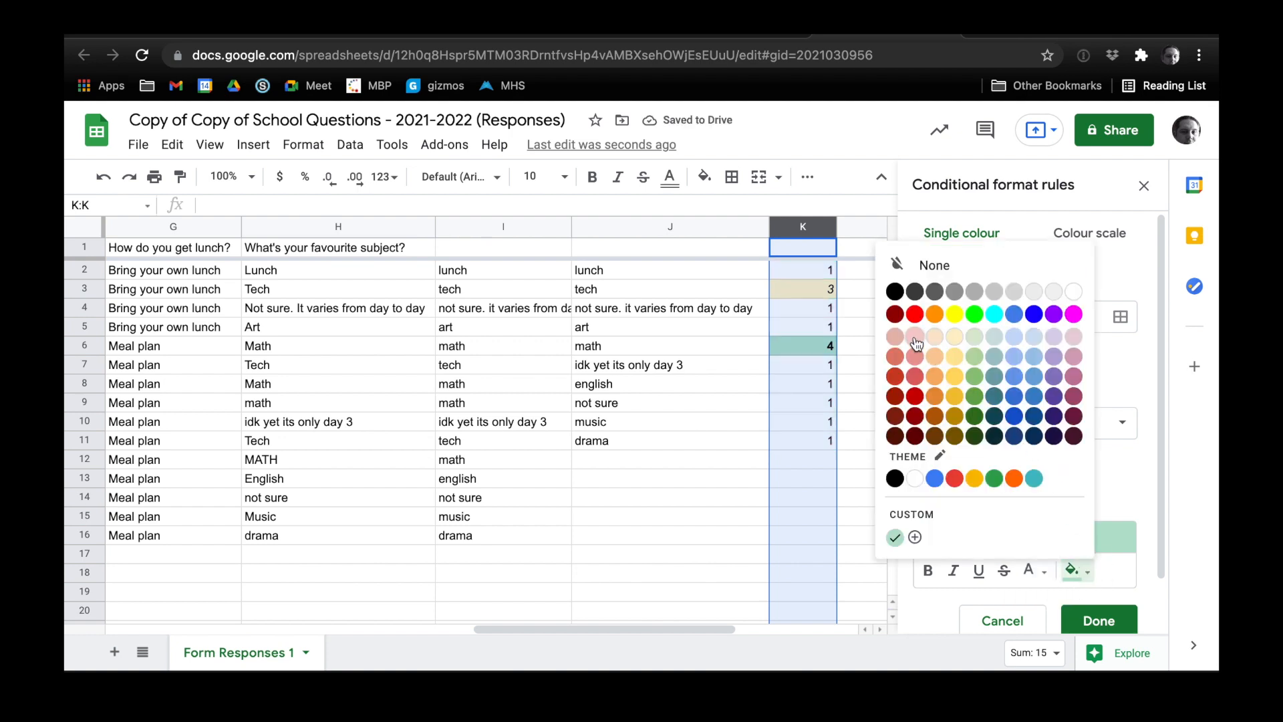
{"action": "left_click", "coordinate": [896, 336]}
{"action": "left_click", "coordinate": [1096, 621]}
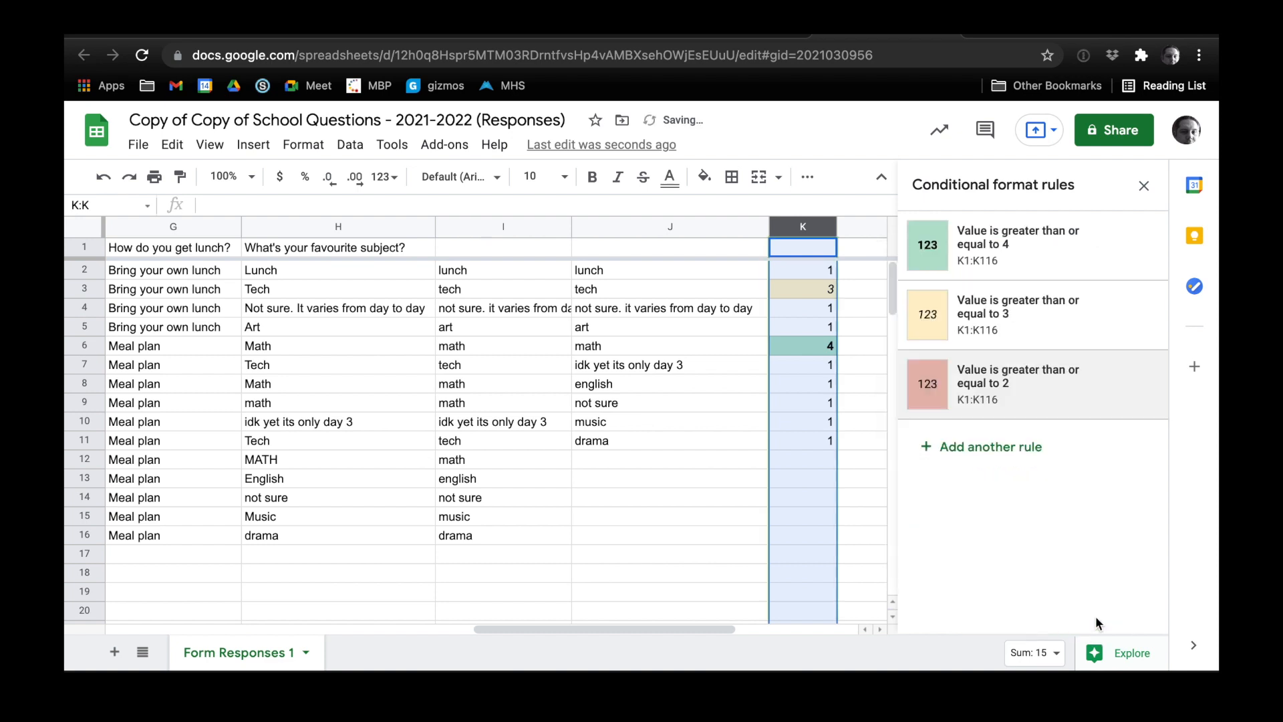
{"action": "left_click", "coordinate": [820, 458]}
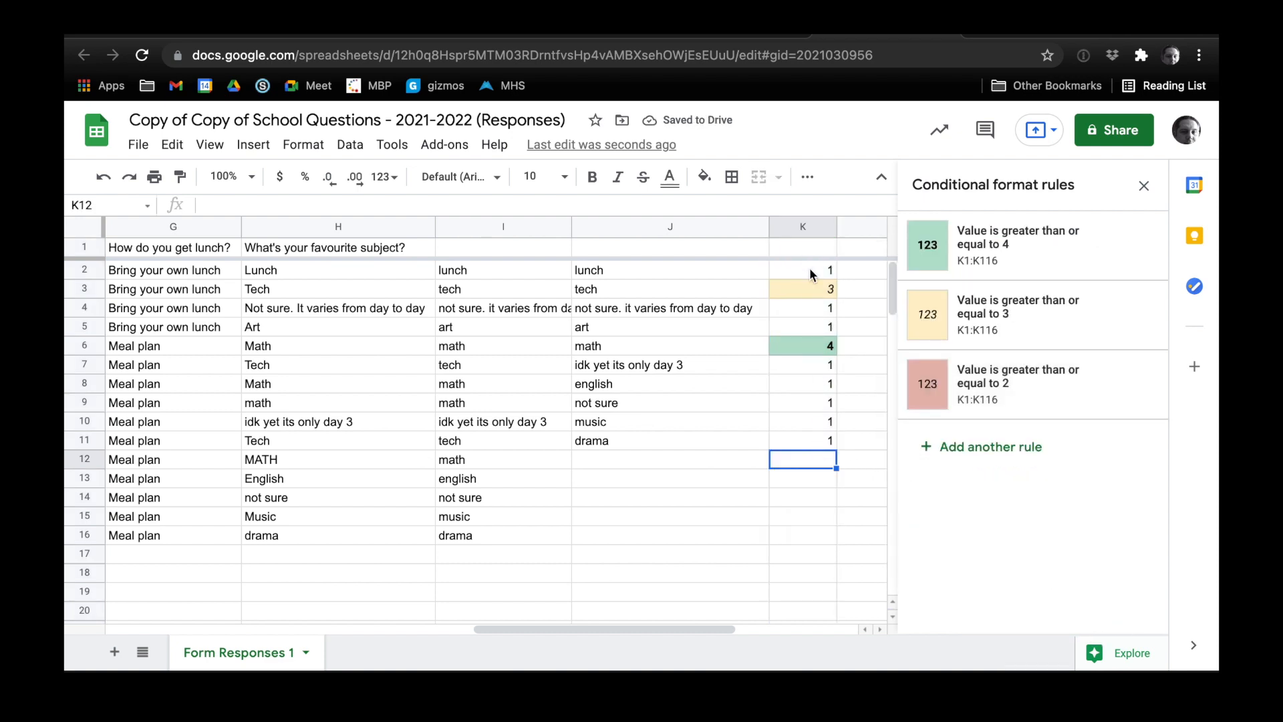
Step: Enter 4 in K13 and replace it with 3 to test the order of the three formatting rules
{"action": "left_click", "coordinate": [825, 483]}
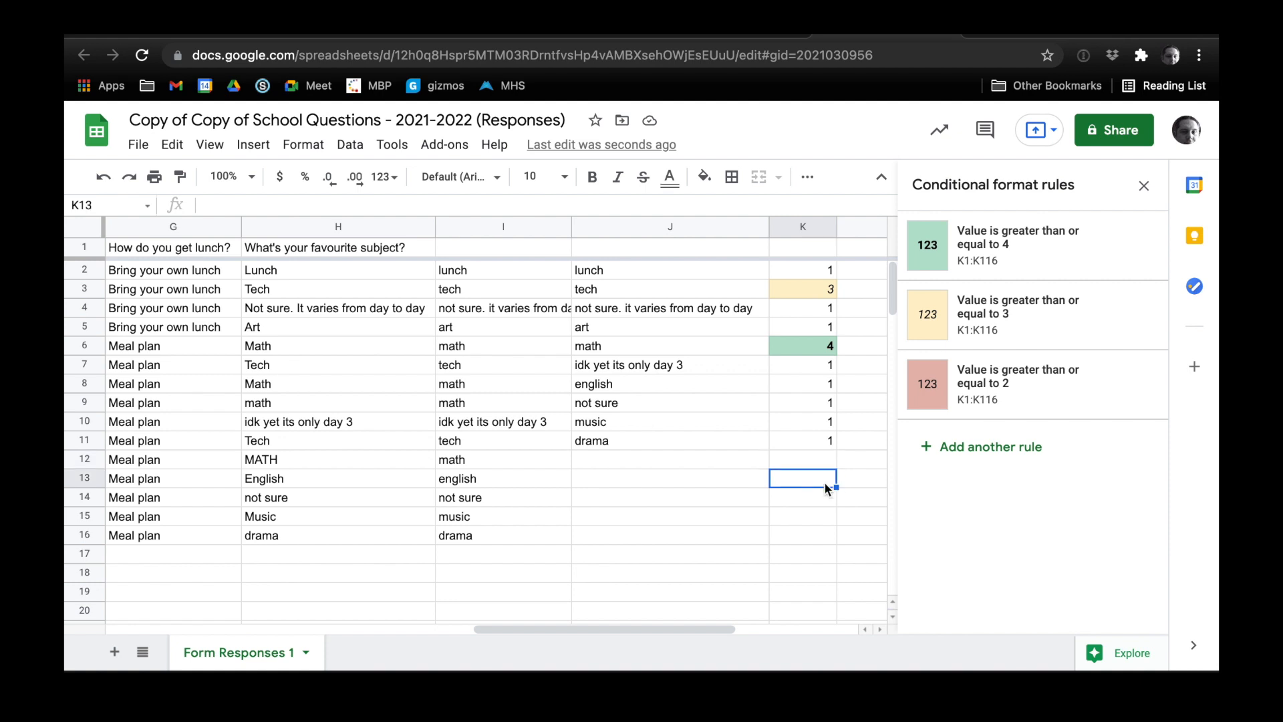
{"action": "type", "text": "4"}
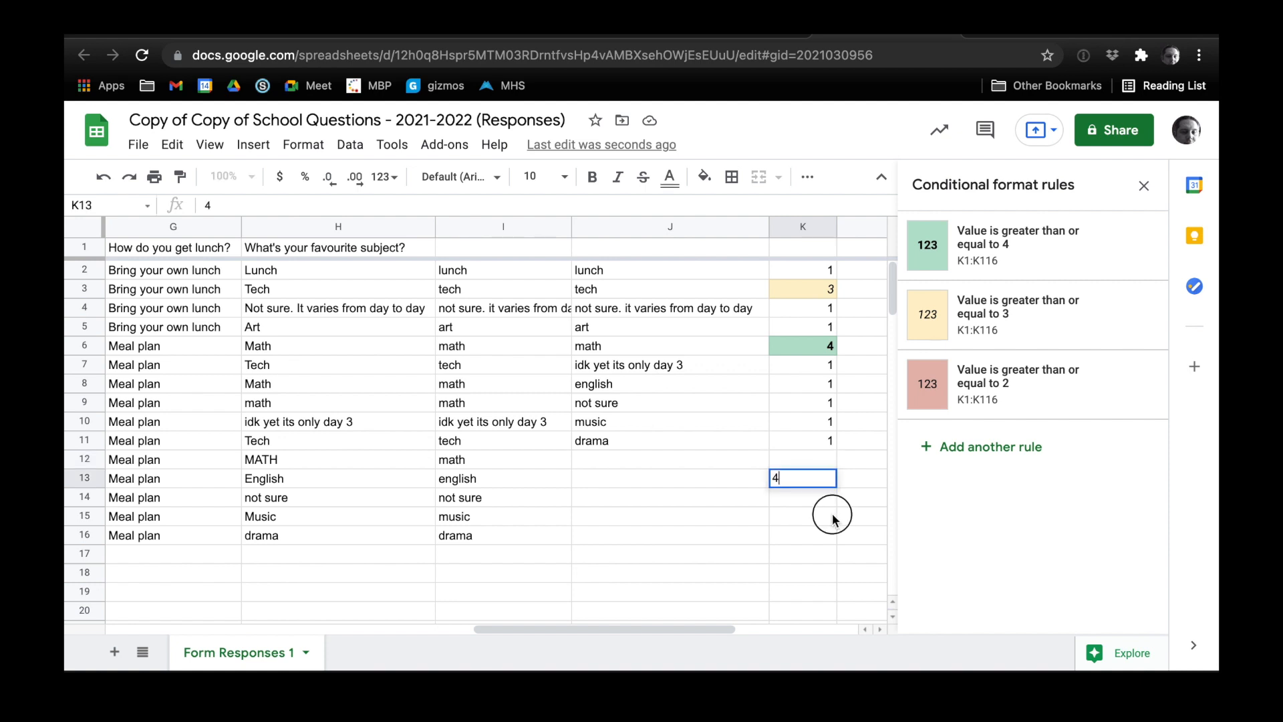
{"action": "key", "text": "Return"}
{"action": "key", "text": "Up"}
{"action": "type", "text": "3"}
{"action": "left_click", "coordinate": [827, 523]}
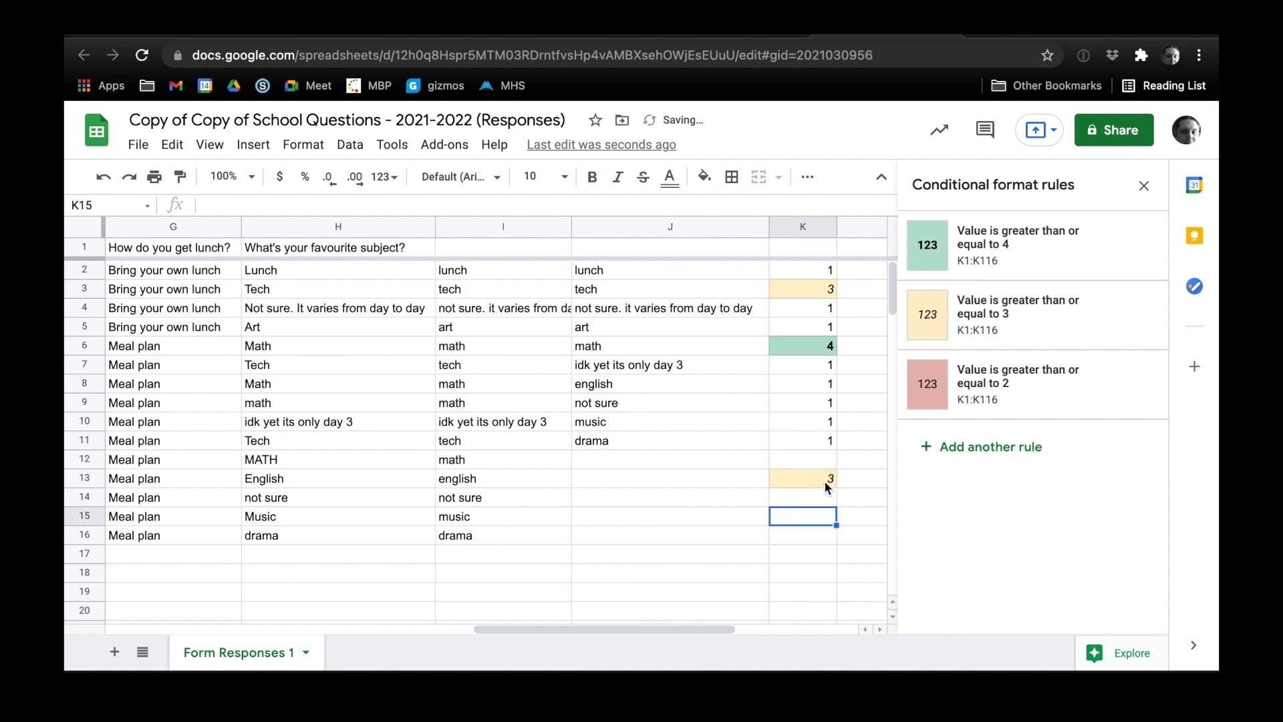
Step: Replace the test value in K13 with 2 to check the third rule, and reselect the cell
{"action": "left_click", "coordinate": [824, 480]}
{"action": "type", "text": "2"}
{"action": "left_click", "coordinate": [828, 524]}
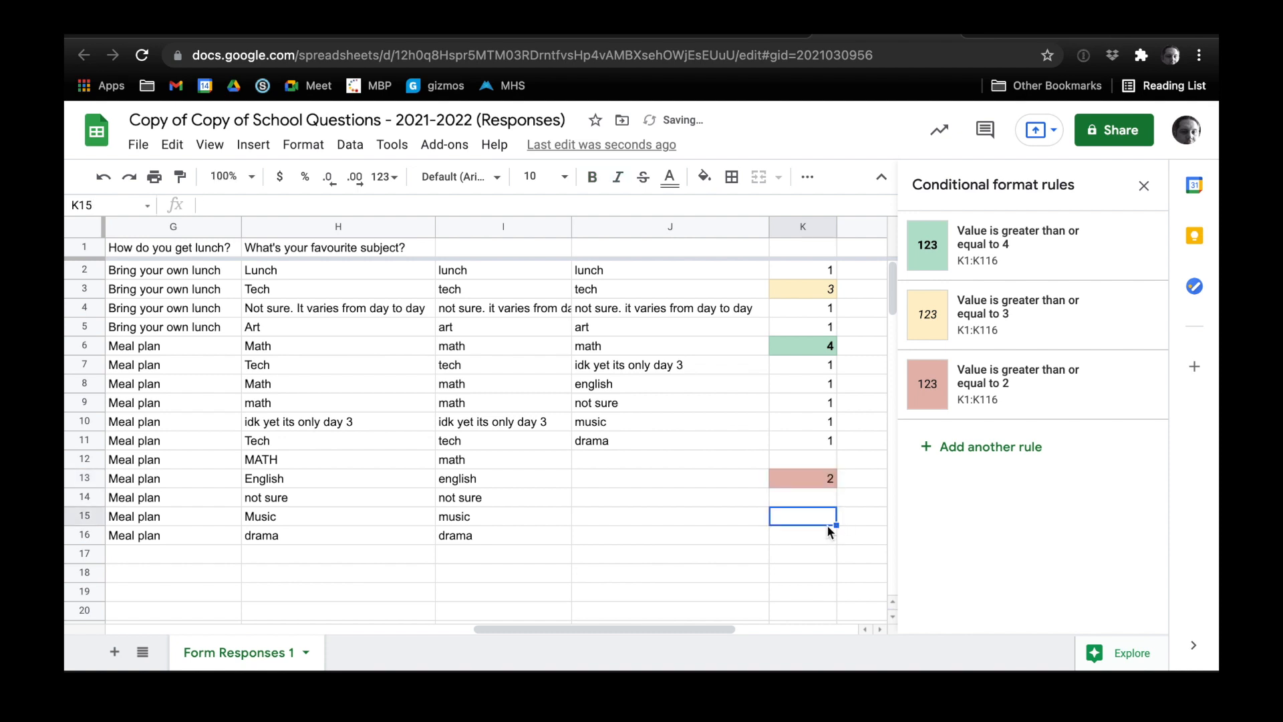
{"action": "left_click", "coordinate": [816, 476]}
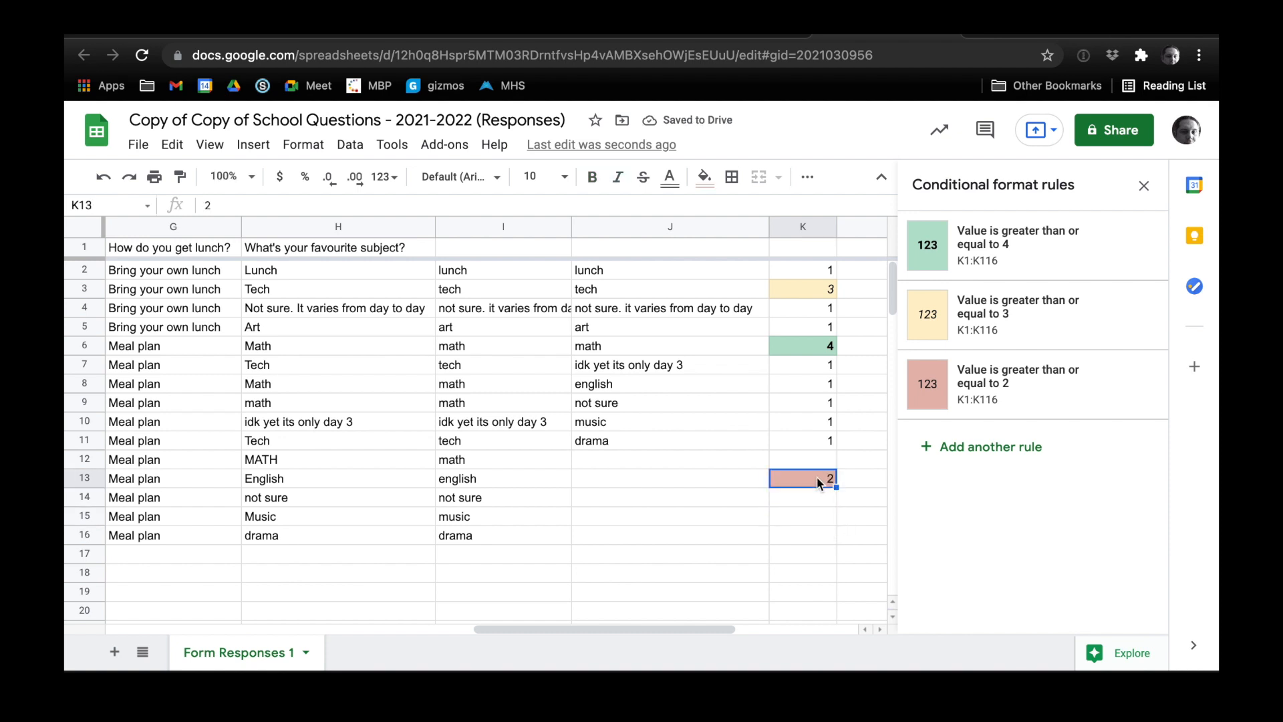
Step: Replace the test value in K13 with 1 to check that no rule applies, and clear the cell
{"action": "type", "text": "1"}
{"action": "left_click", "coordinate": [826, 522]}
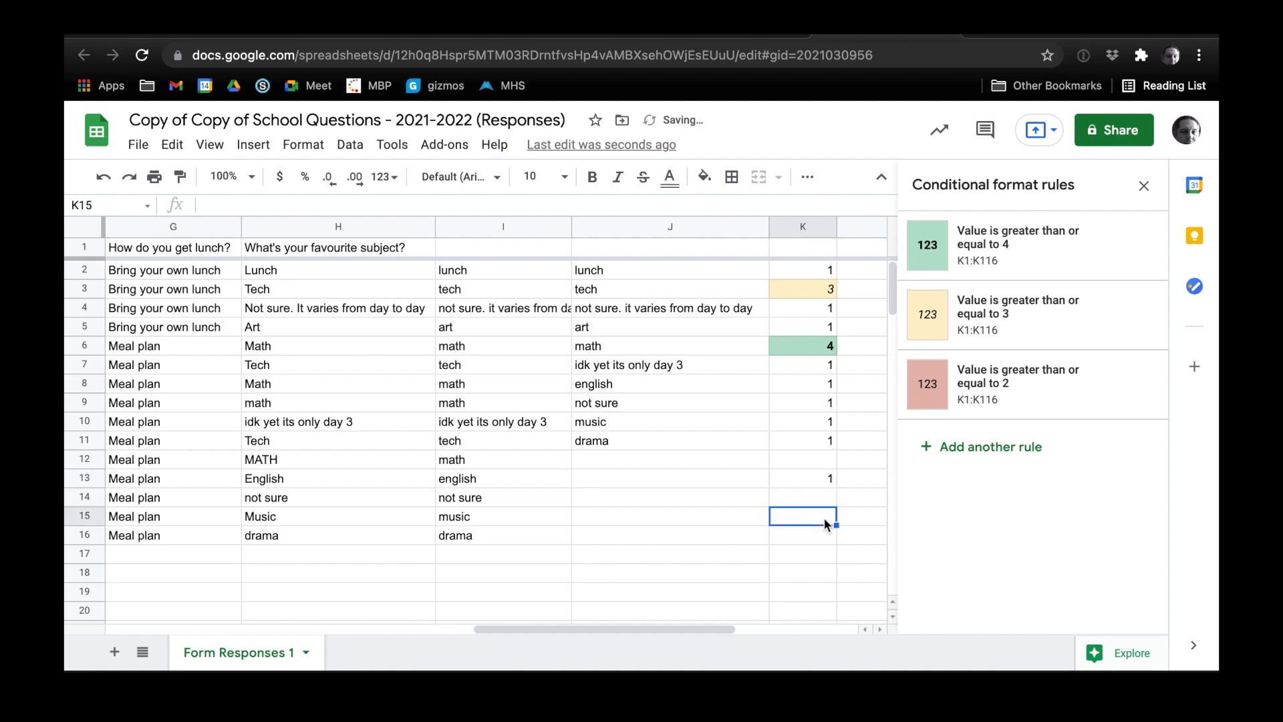
{"action": "left_click", "coordinate": [826, 485]}
{"action": "key", "text": "Delete"}
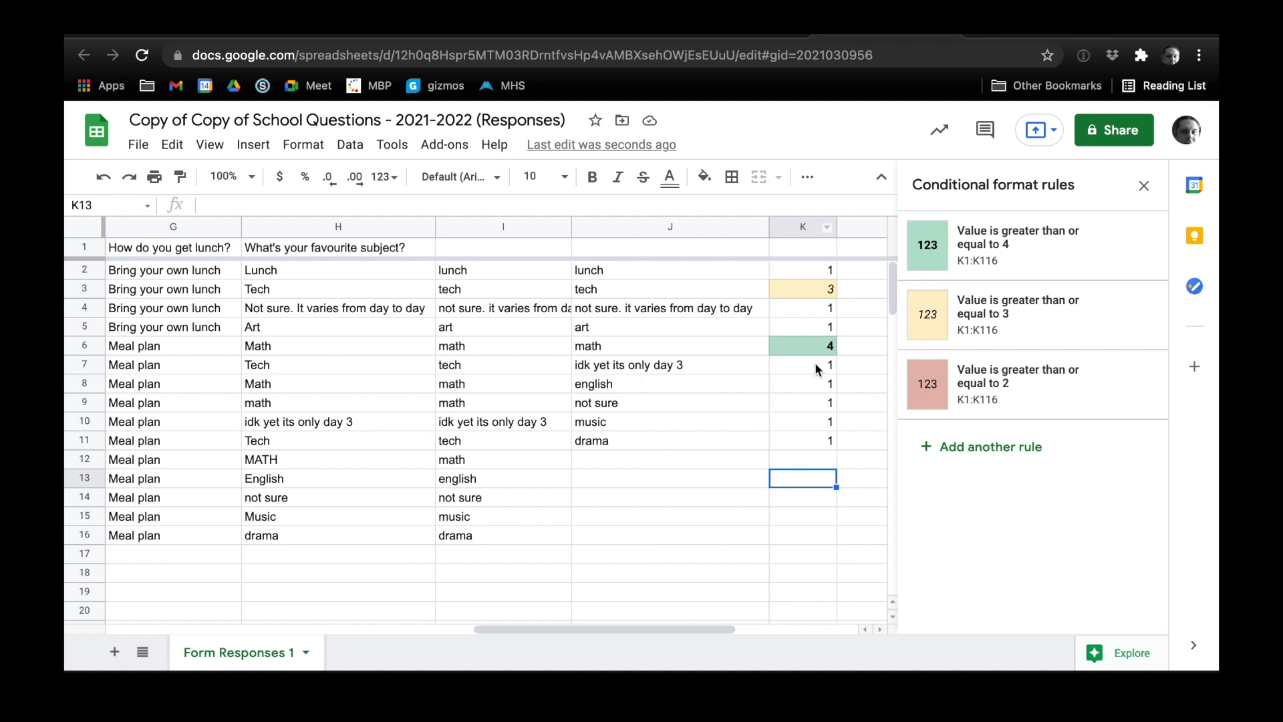
Step: Examine the colour-coded counts for math and tech against their subjects in column J, and select the counts range K1:K11
{"action": "left_click", "coordinate": [752, 345]}
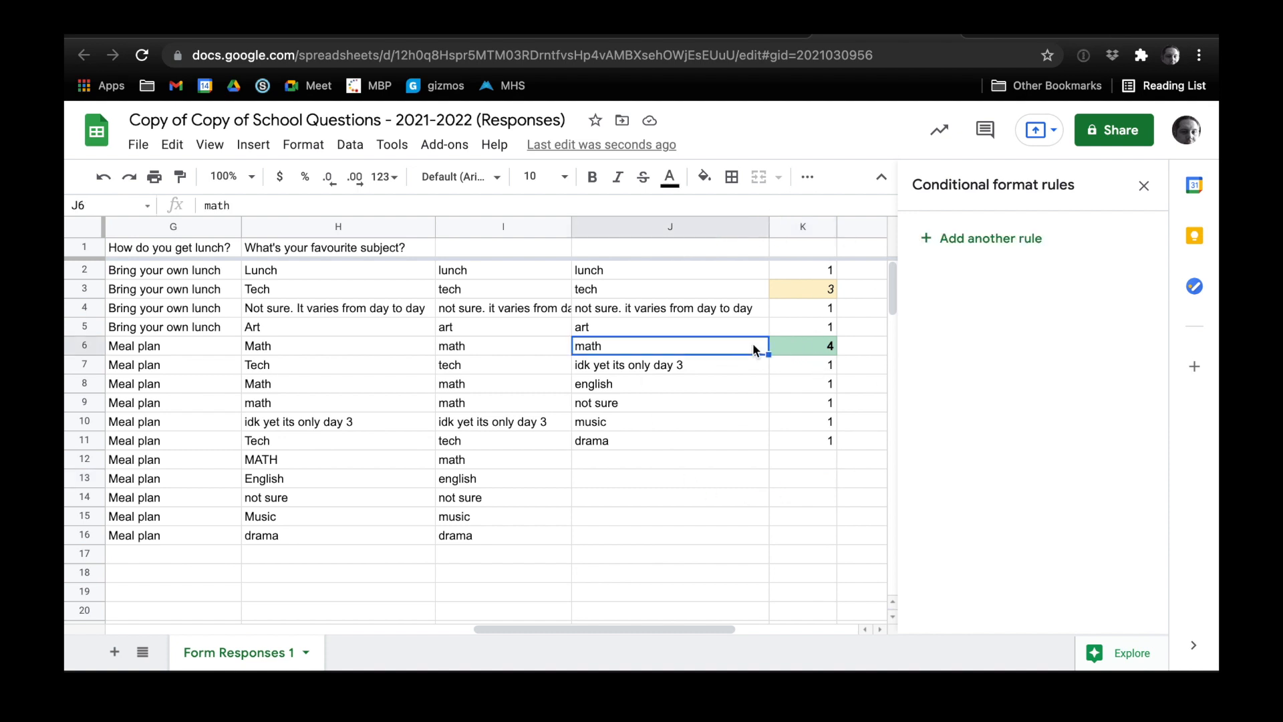
{"action": "left_click", "coordinate": [791, 346]}
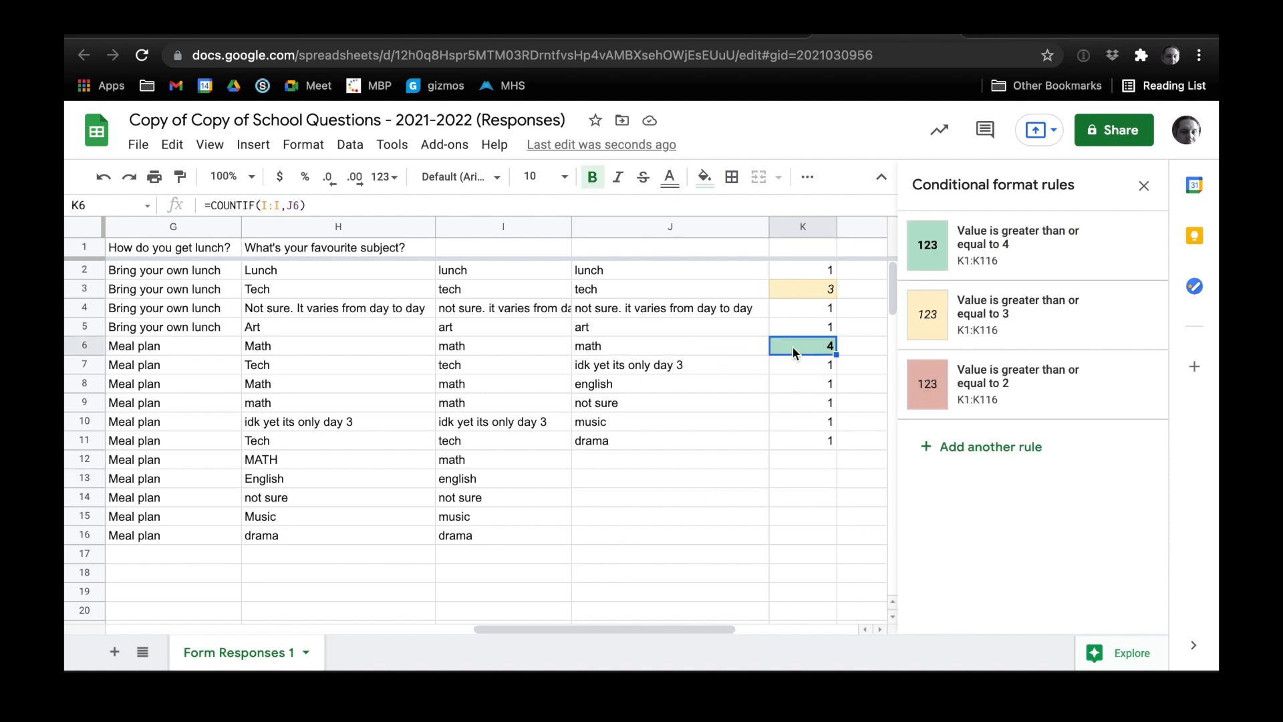
{"action": "left_click", "coordinate": [731, 347]}
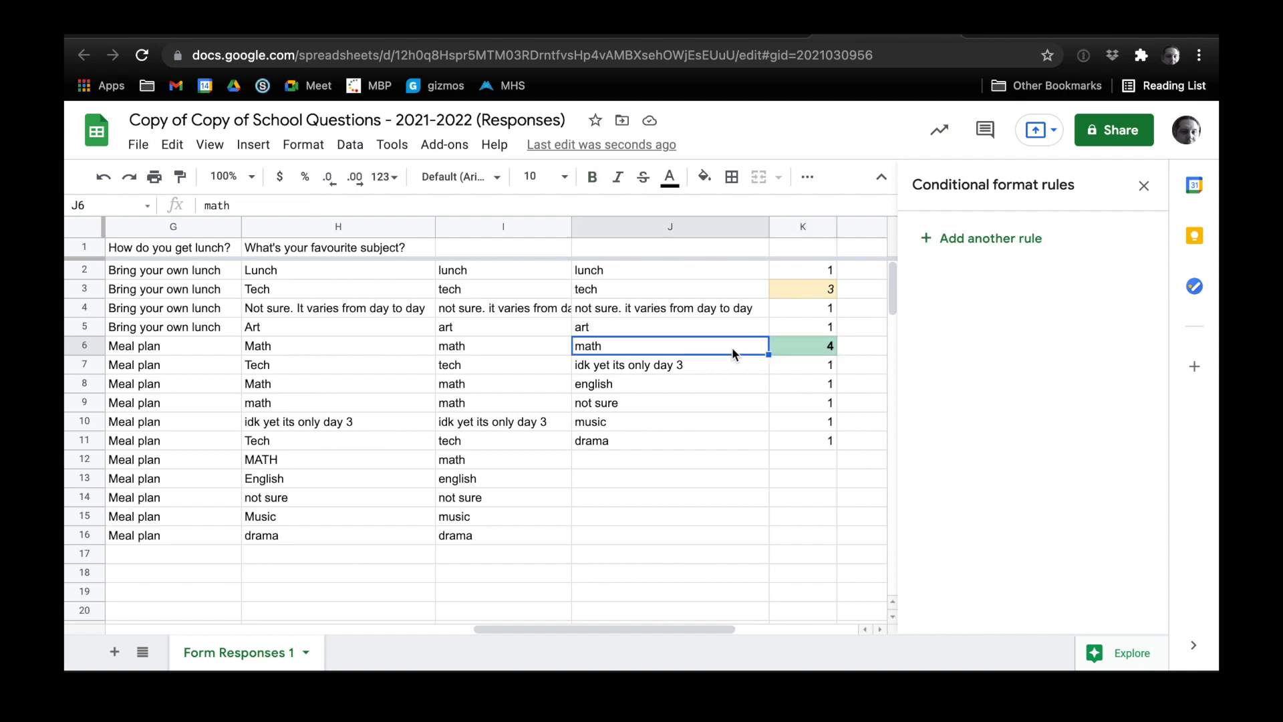
{"action": "left_click", "coordinate": [793, 350]}
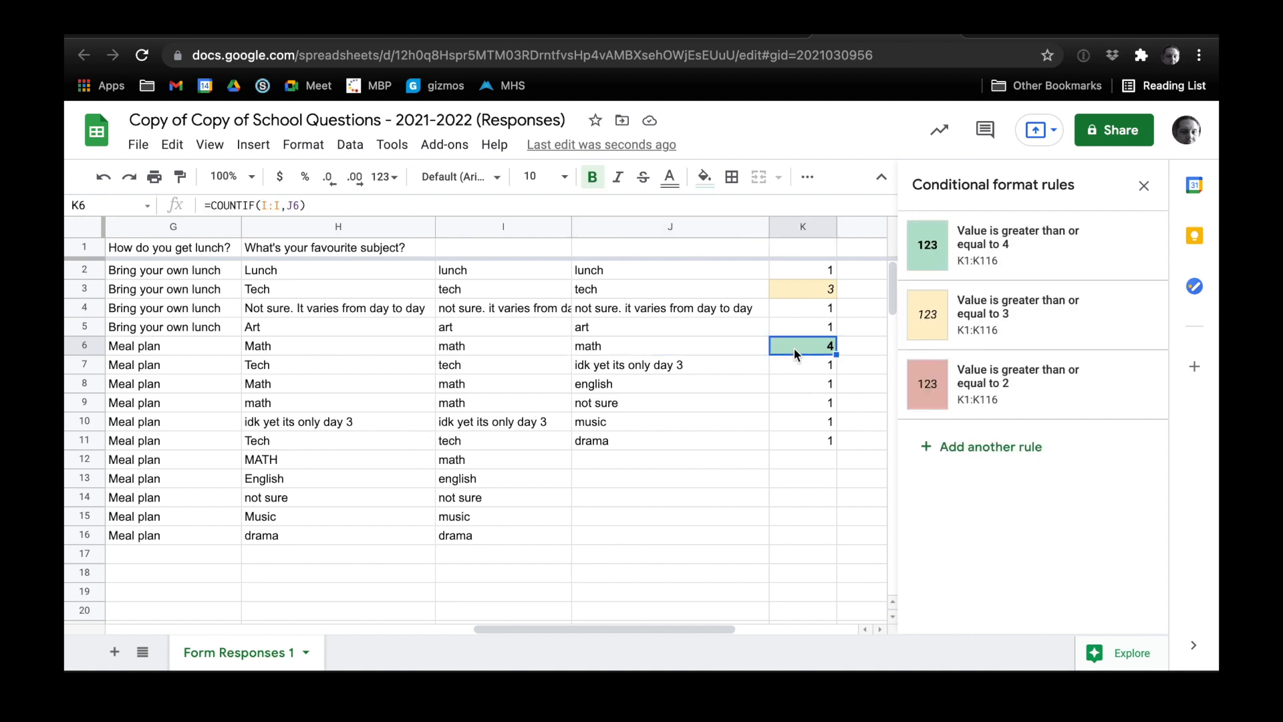
{"action": "left_click", "coordinate": [751, 347]}
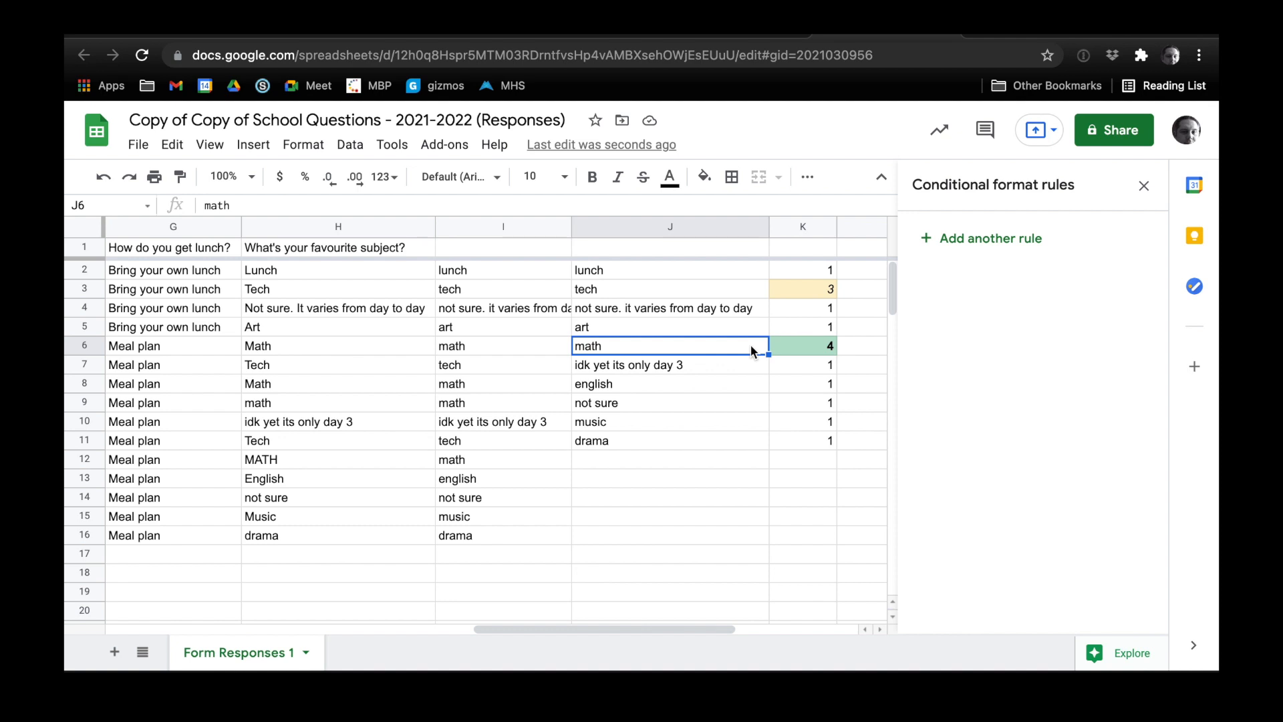
{"action": "left_click", "coordinate": [799, 286]}
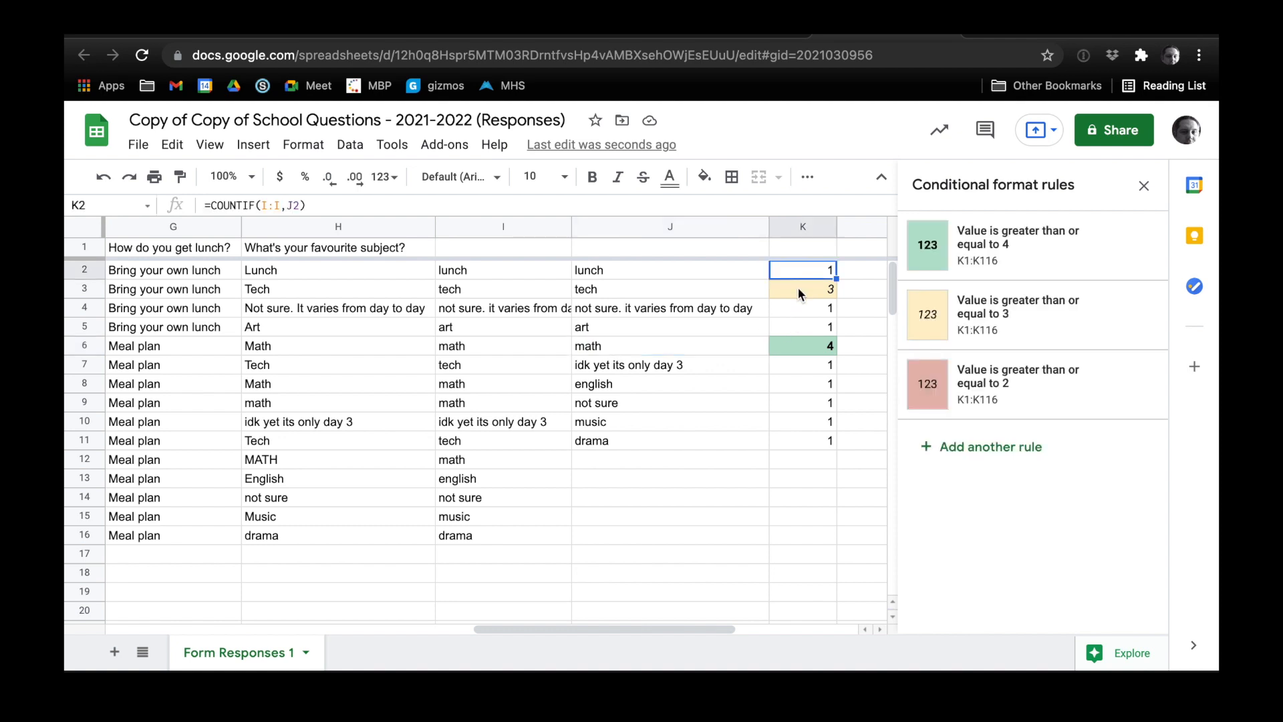
{"action": "left_click", "coordinate": [739, 289]}
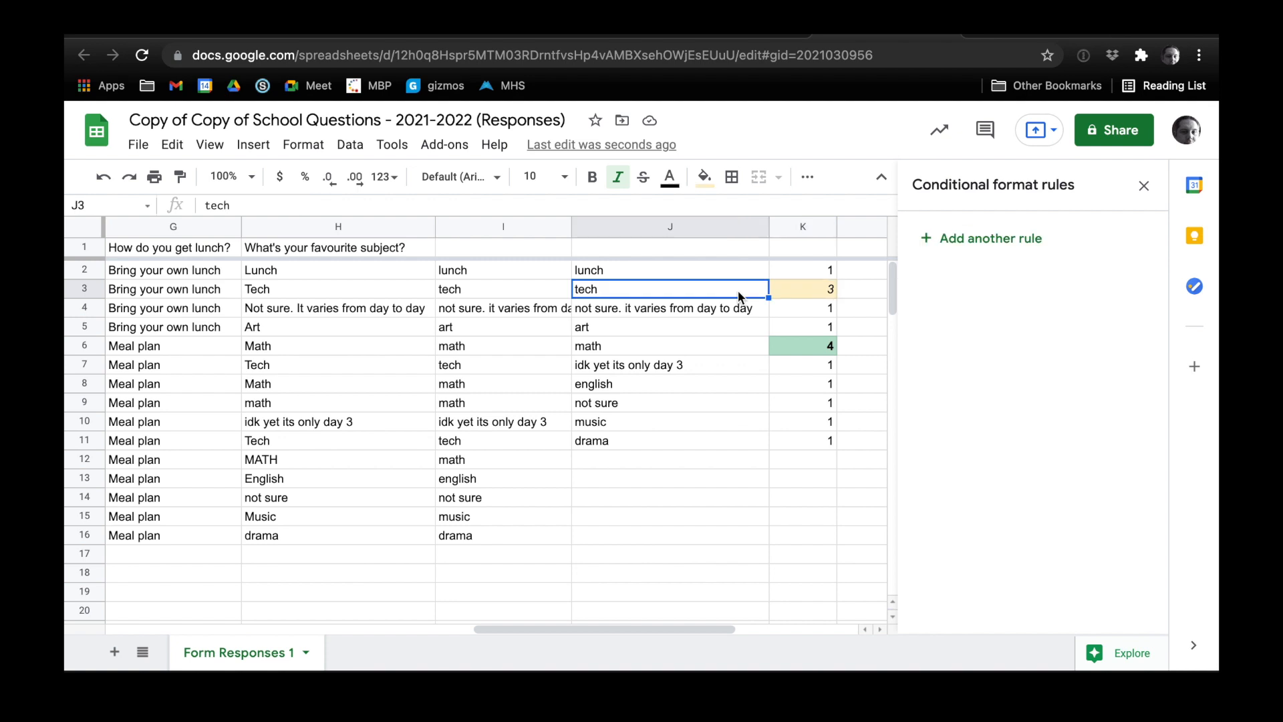
{"action": "left_click", "coordinate": [807, 292]}
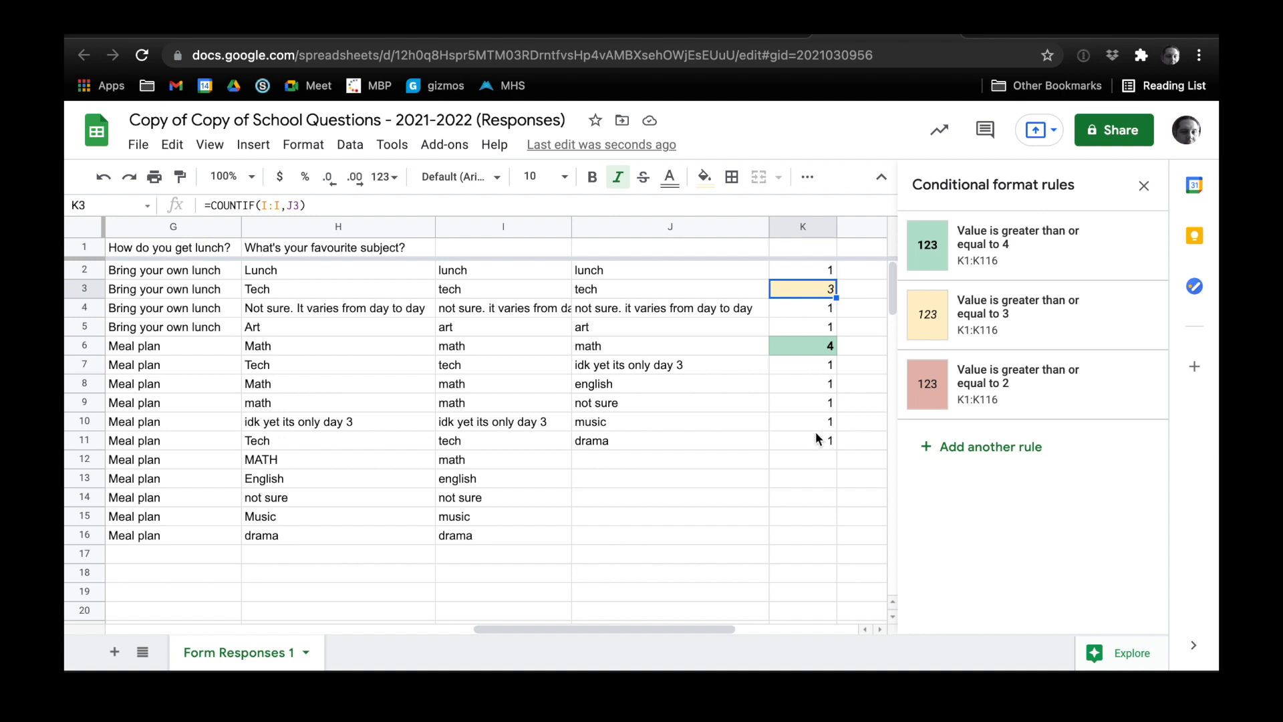
{"action": "left_click_drag", "start_coordinate": [815, 441], "coordinate": [787, 252]}
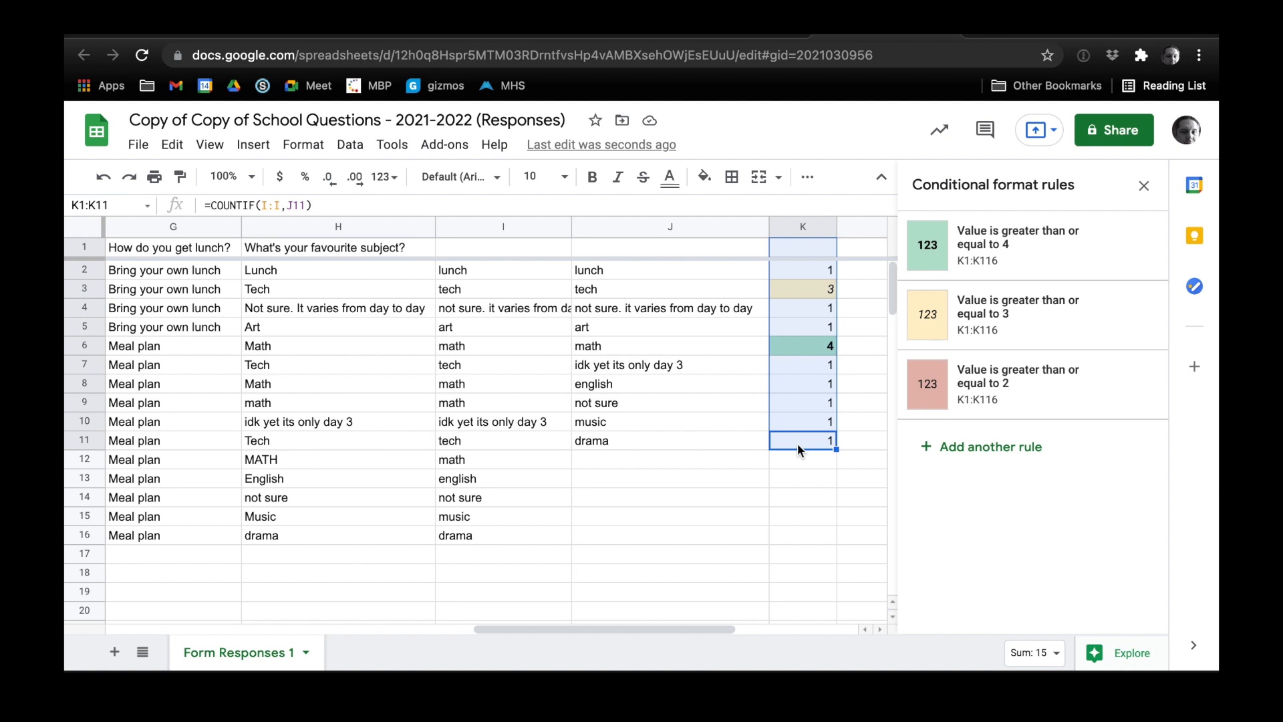
Step: Review the UNIQUE formula in J2, the LOWER formula in I2 and the COUNTIF formulas in K2 and K3
{"action": "left_click", "coordinate": [612, 275]}
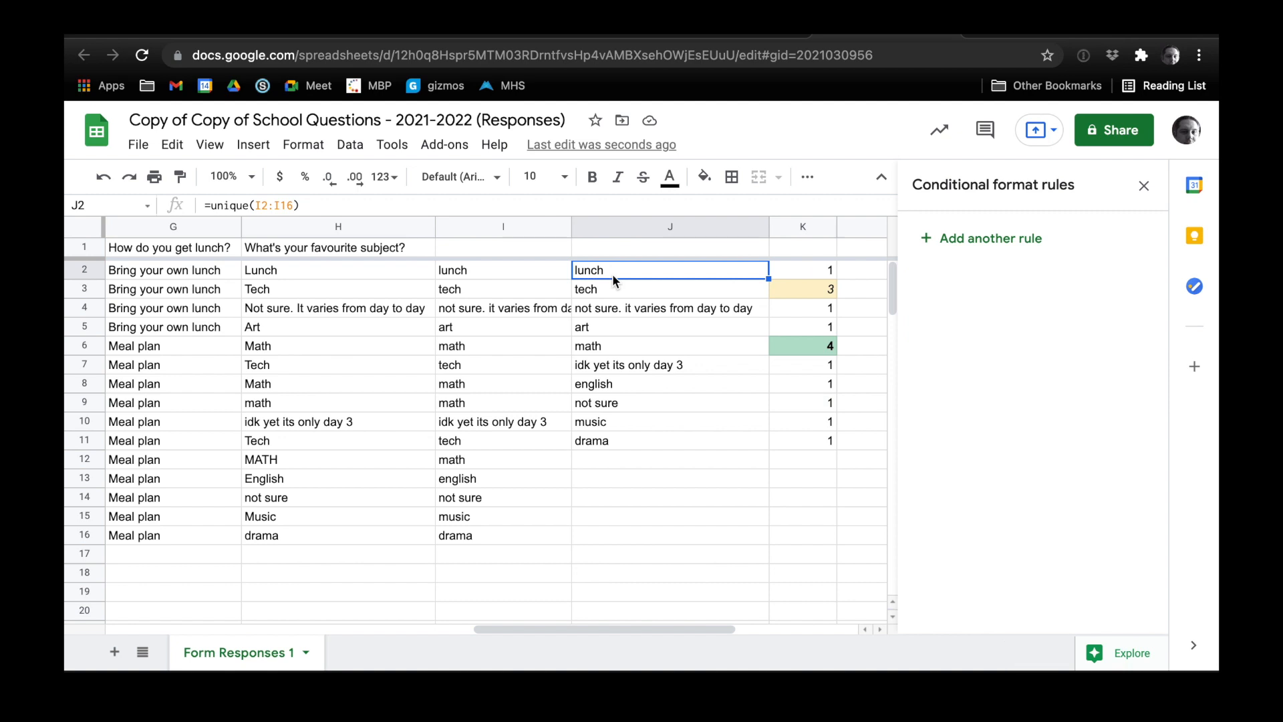
{"action": "left_click", "coordinate": [540, 276]}
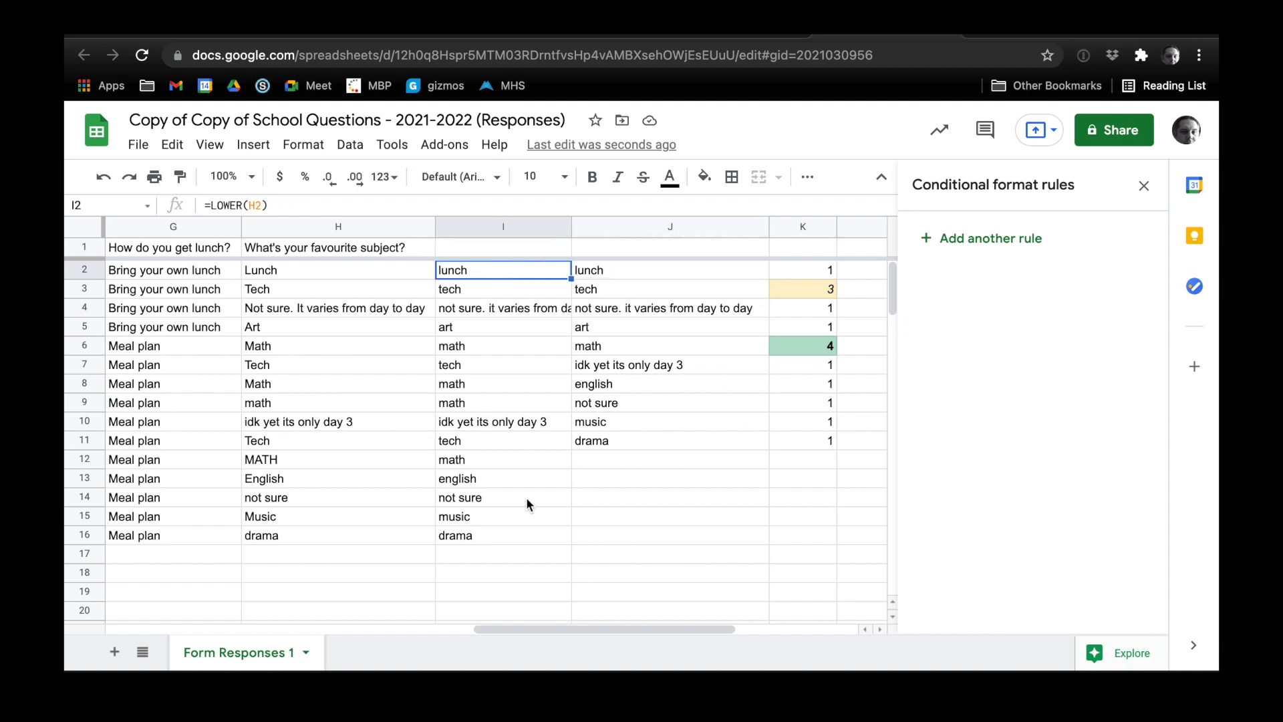
{"action": "left_click", "coordinate": [618, 269]}
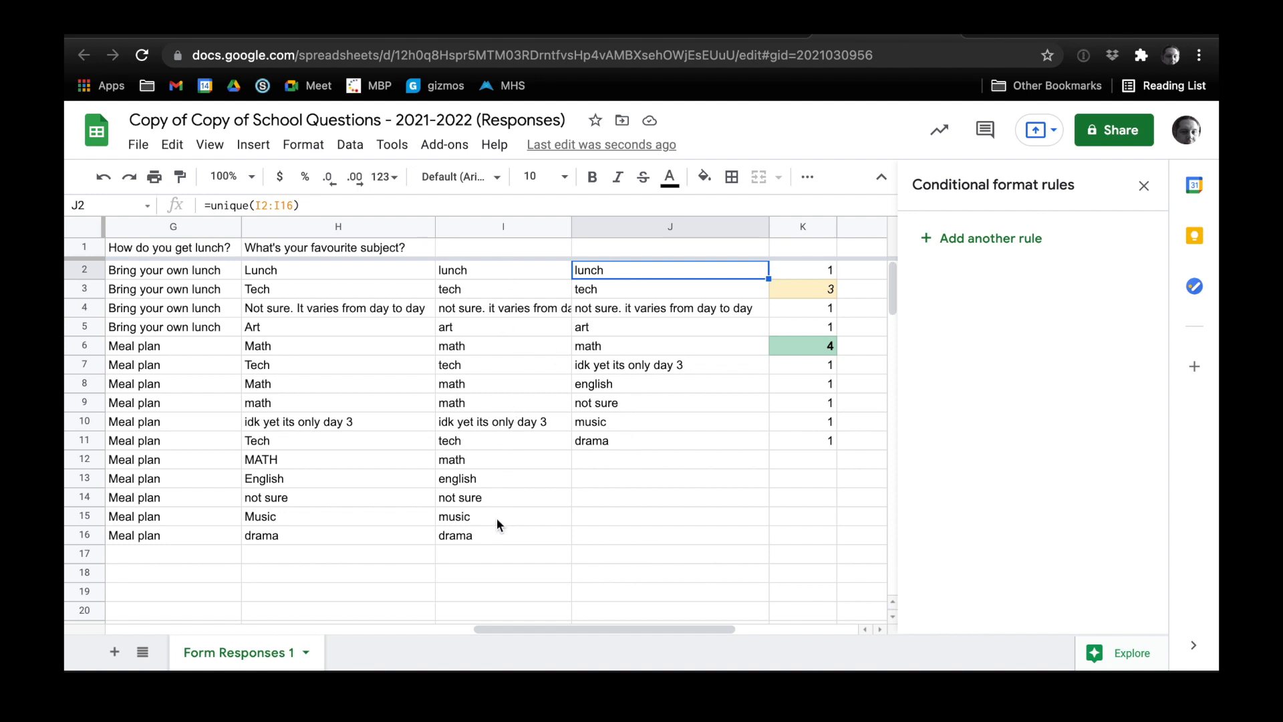
{"action": "left_click", "coordinate": [794, 272]}
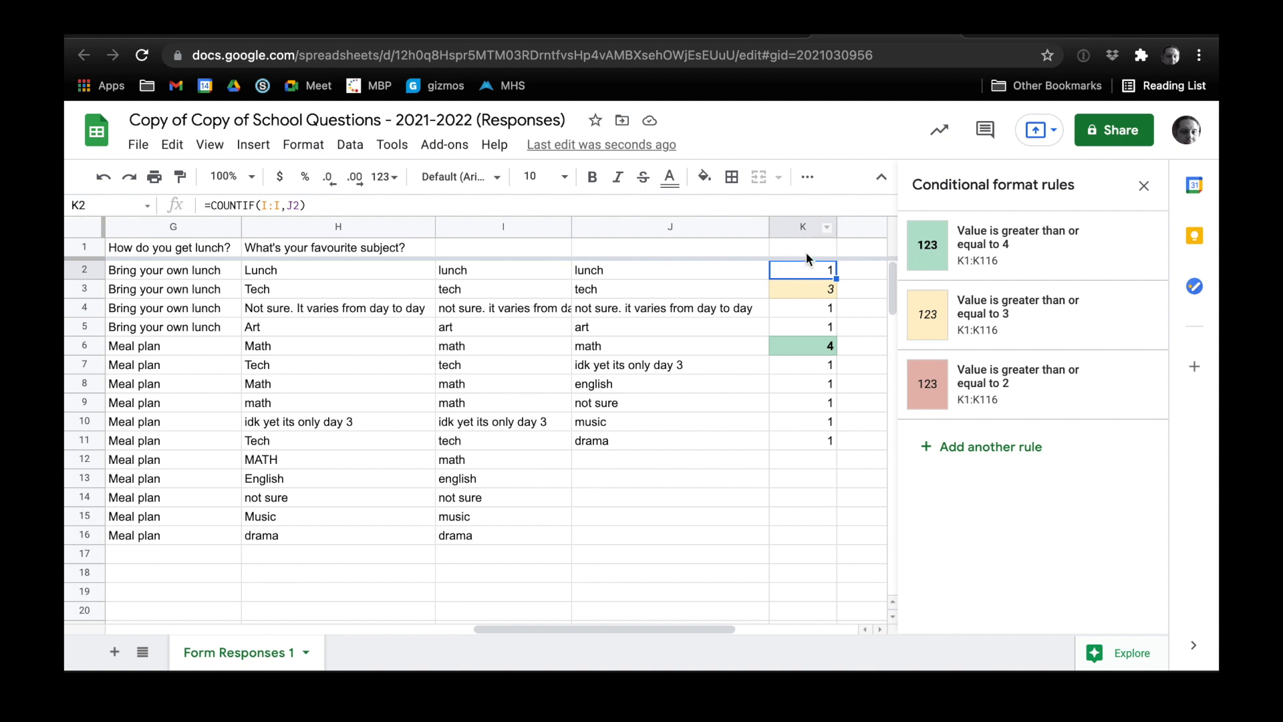
{"action": "left_click", "coordinate": [802, 289]}
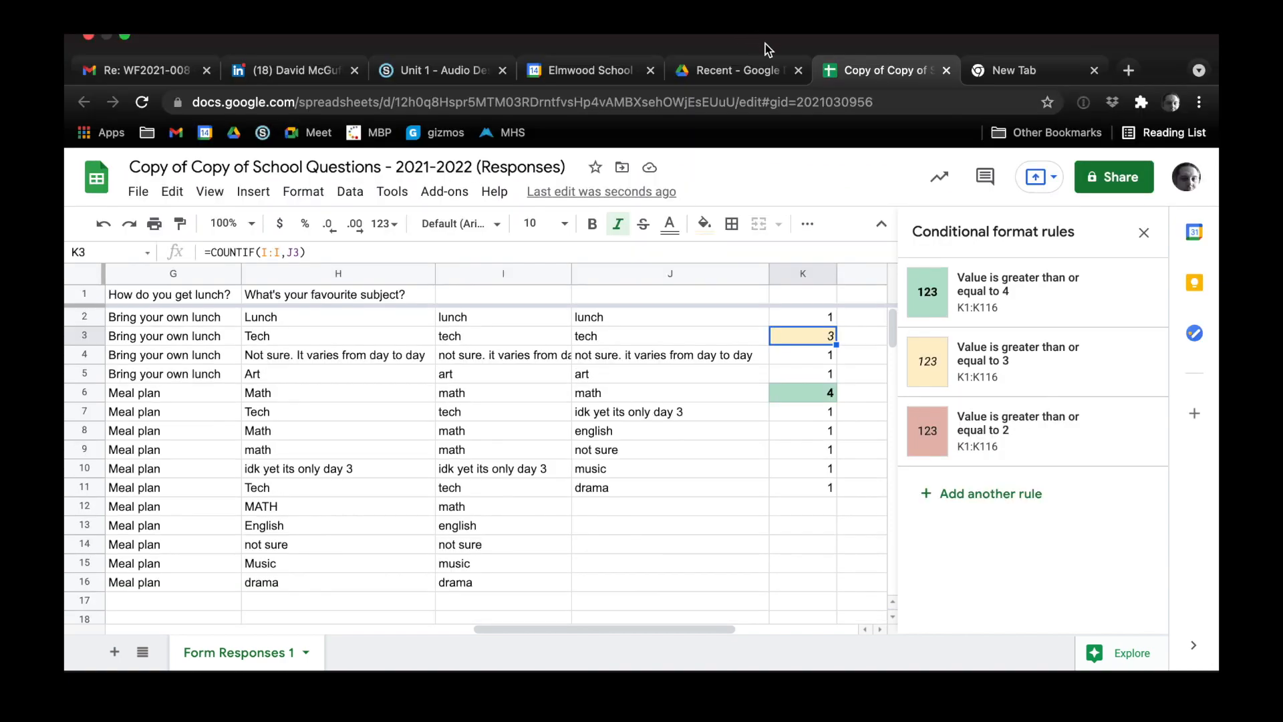
{"action": "key", "text": "ctrl+Left"}
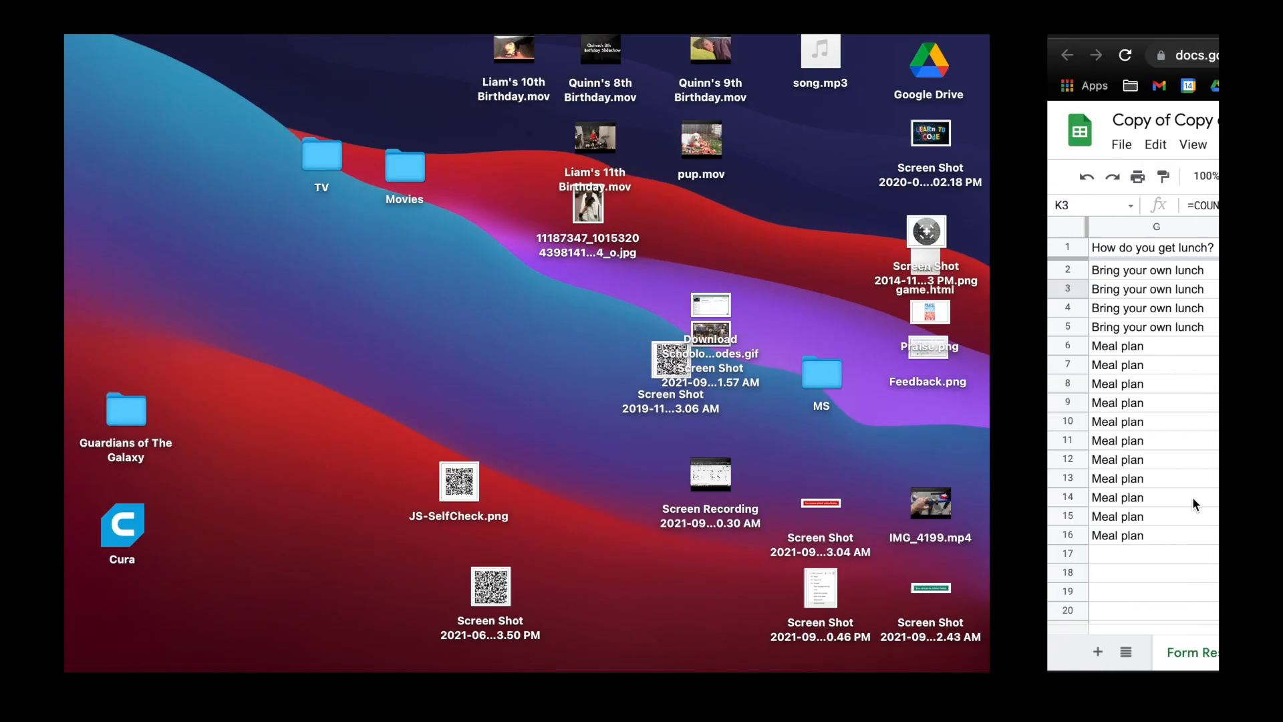